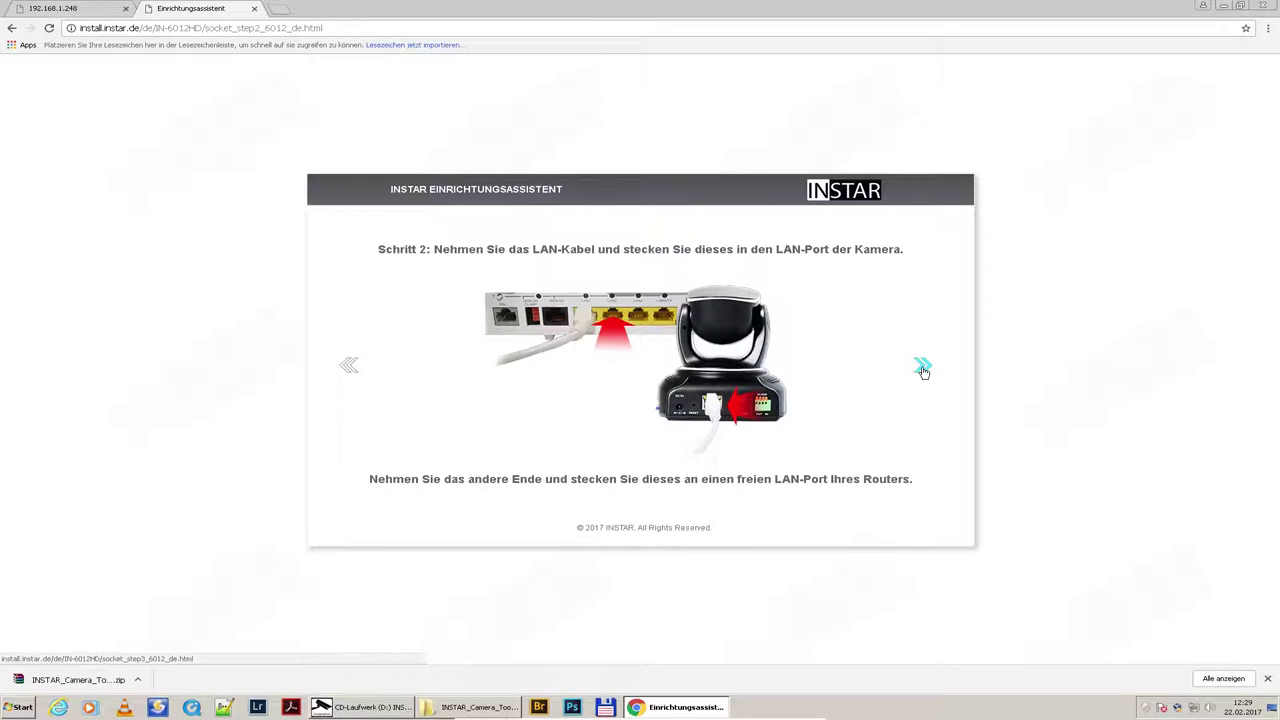
- Advance the setup wizard from Schritt 2 past the cabling steps to the Kameratool download page
left_click(922, 368)
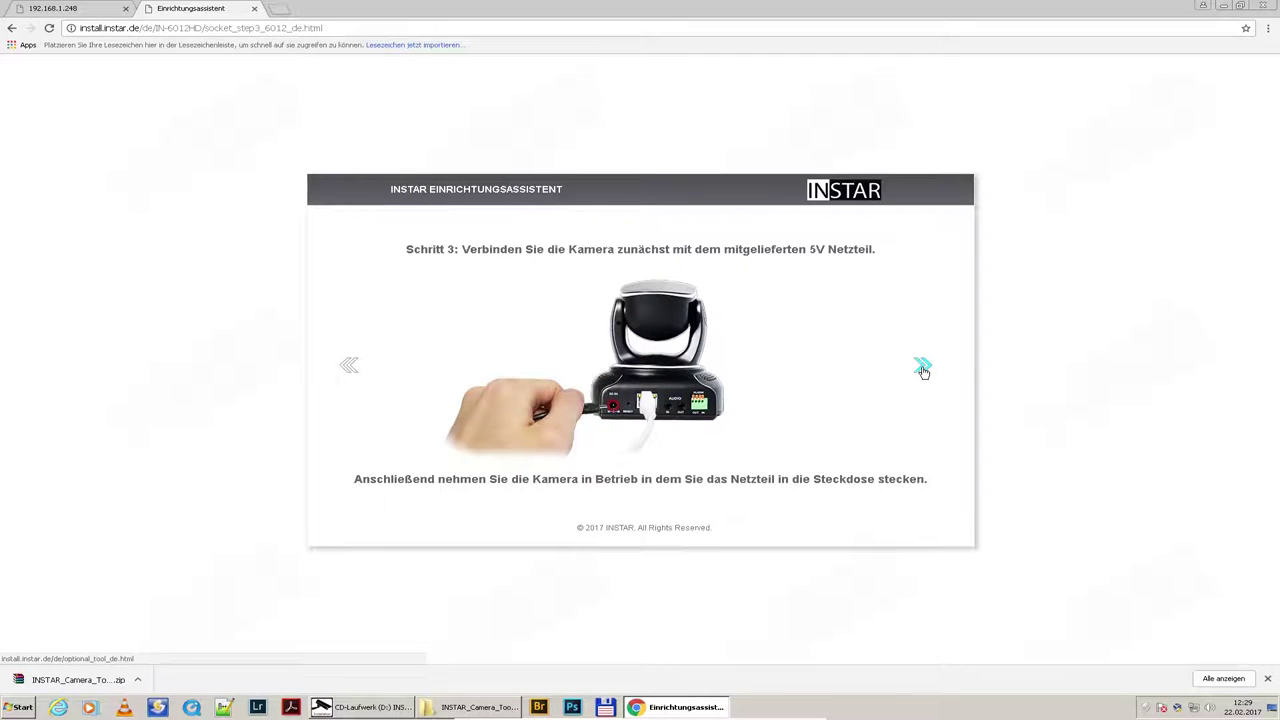
left_click(922, 368)
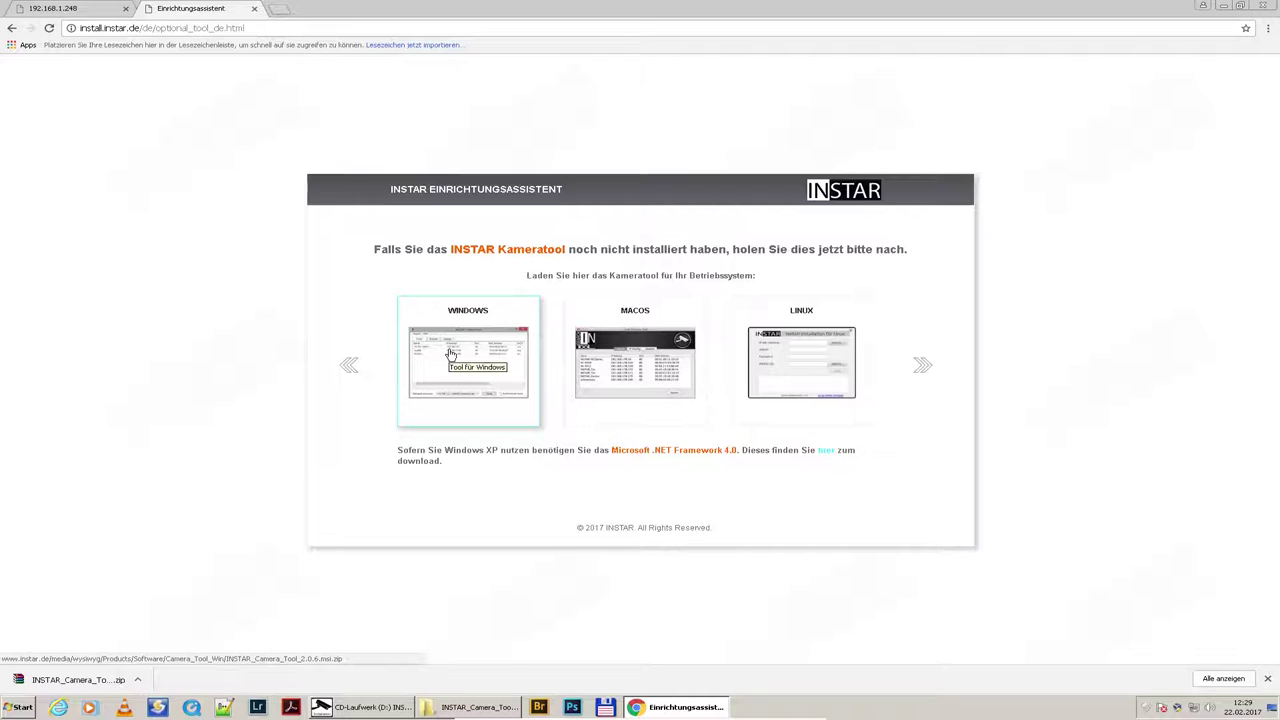
- Download the Windows camera tool, dismiss the save dialog, and bring up the INSTAR_Camera_Tool_portable folder
left_click(474, 358)
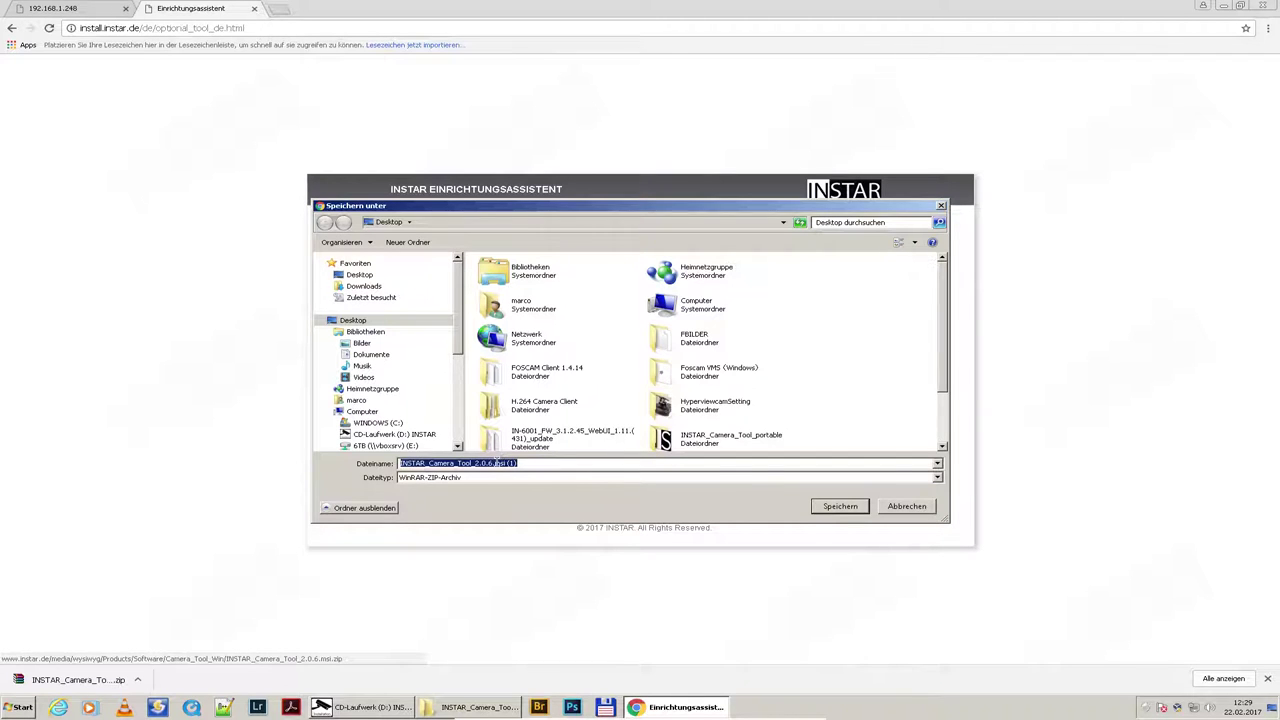
left_click(941, 205)
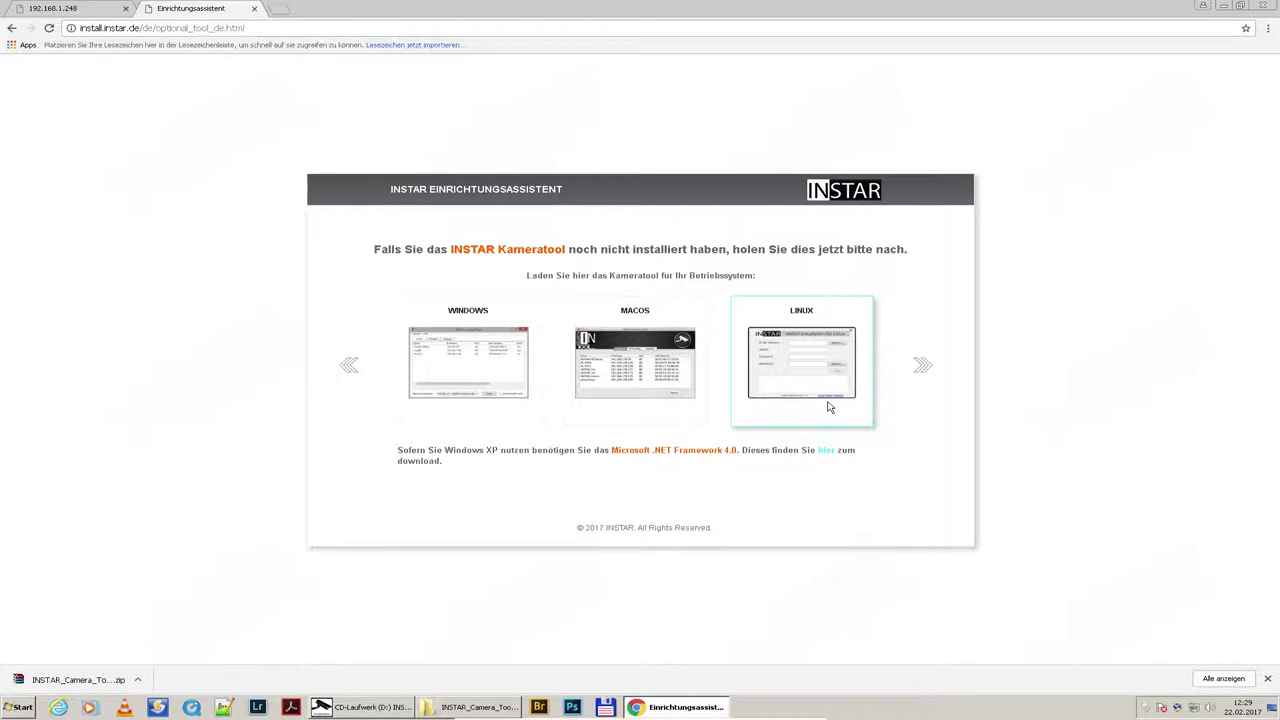
left_click(464, 710)
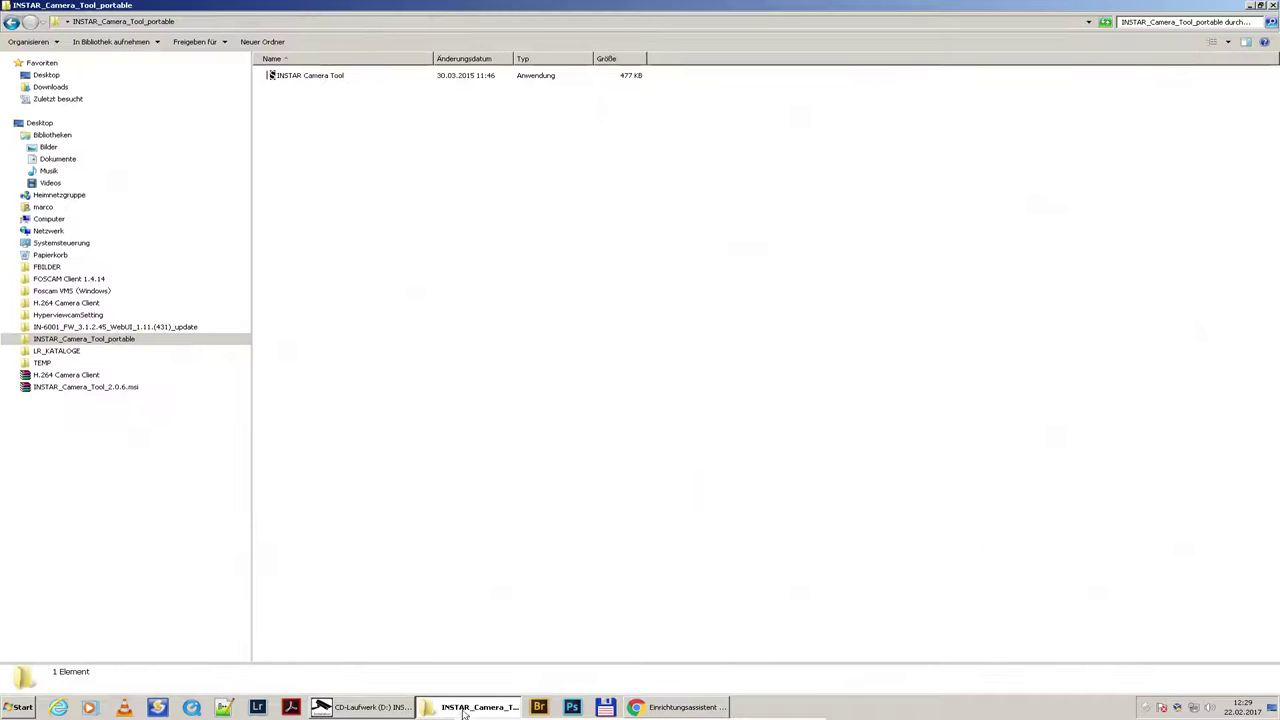
- Launch the portable INSTAR Camera Tool and allow it through the security warning
double_click(306, 78)
left_click(680, 358)
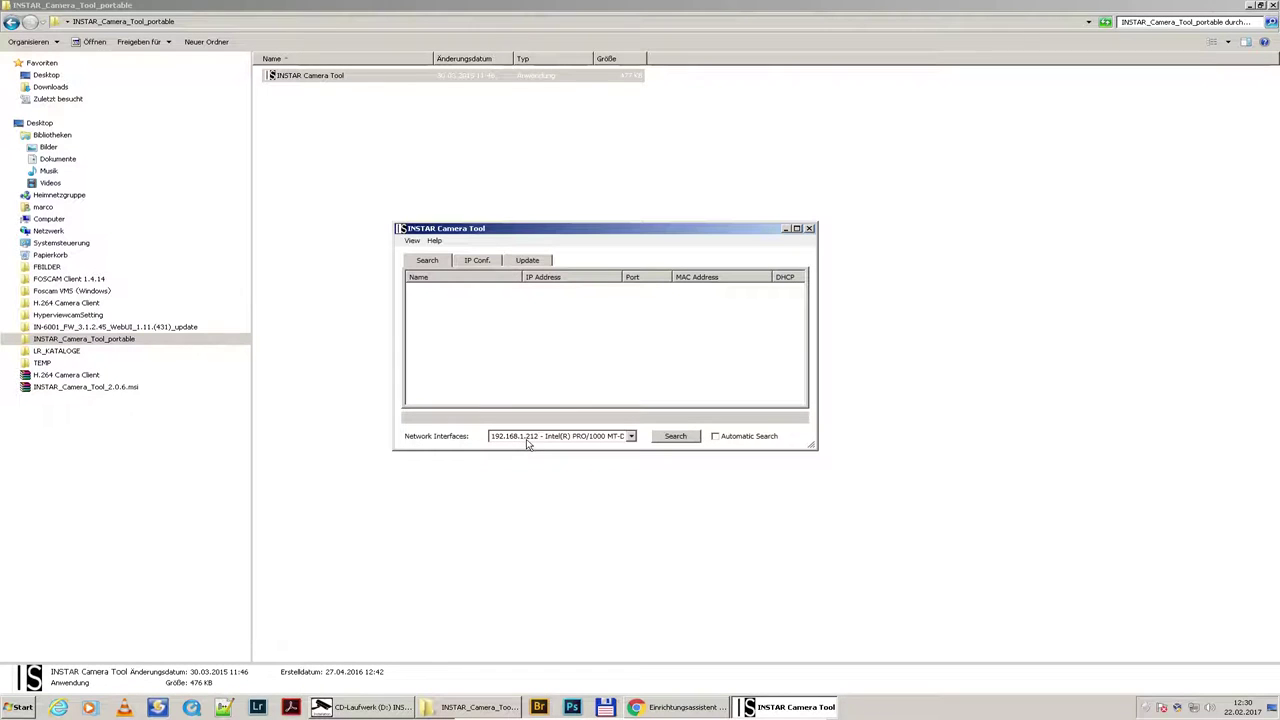
- Search the network for cameras and select cagi24 at 192.168.1.219 in the enlarged list
left_click(688, 441)
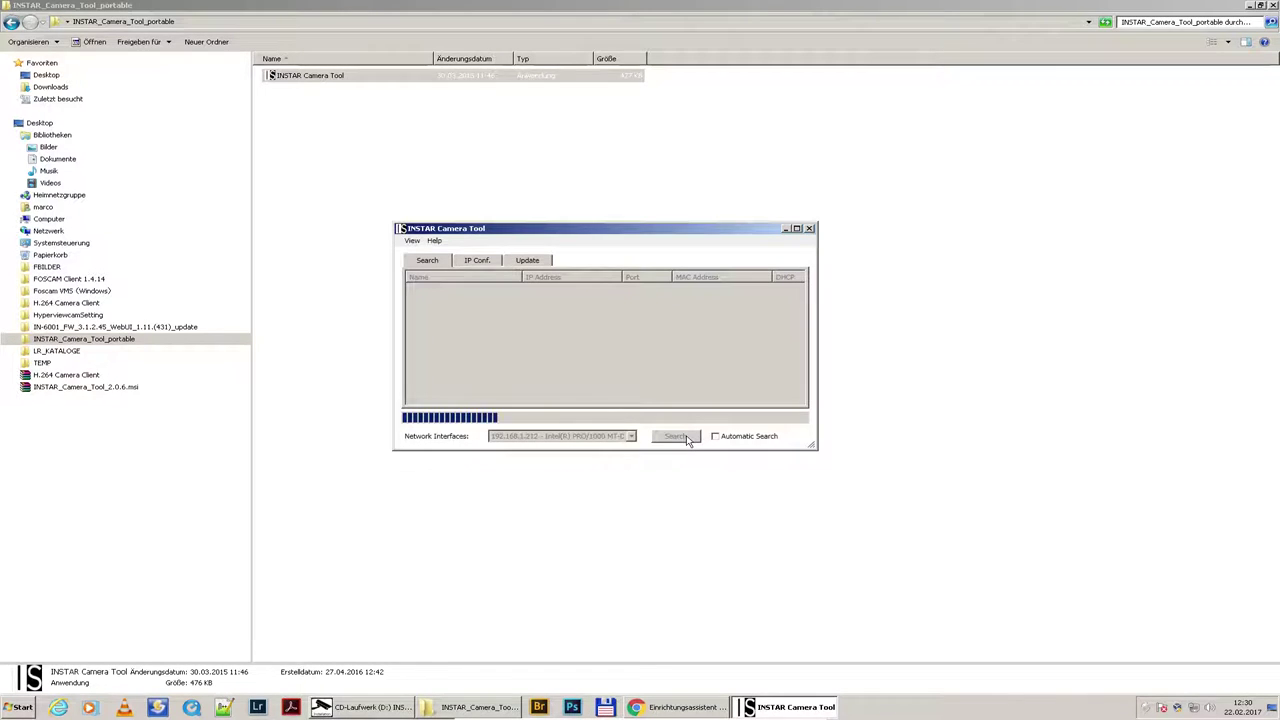
left_click_drag(809, 449, 1025, 530)
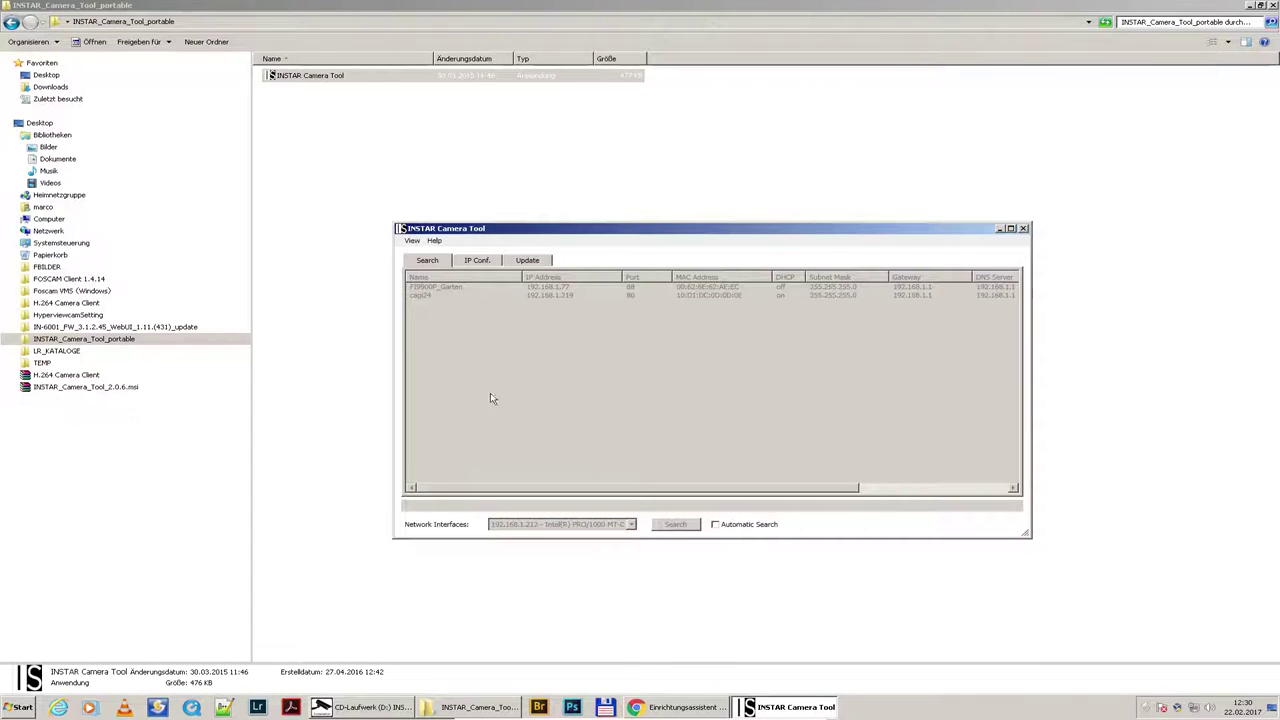
left_click(439, 289)
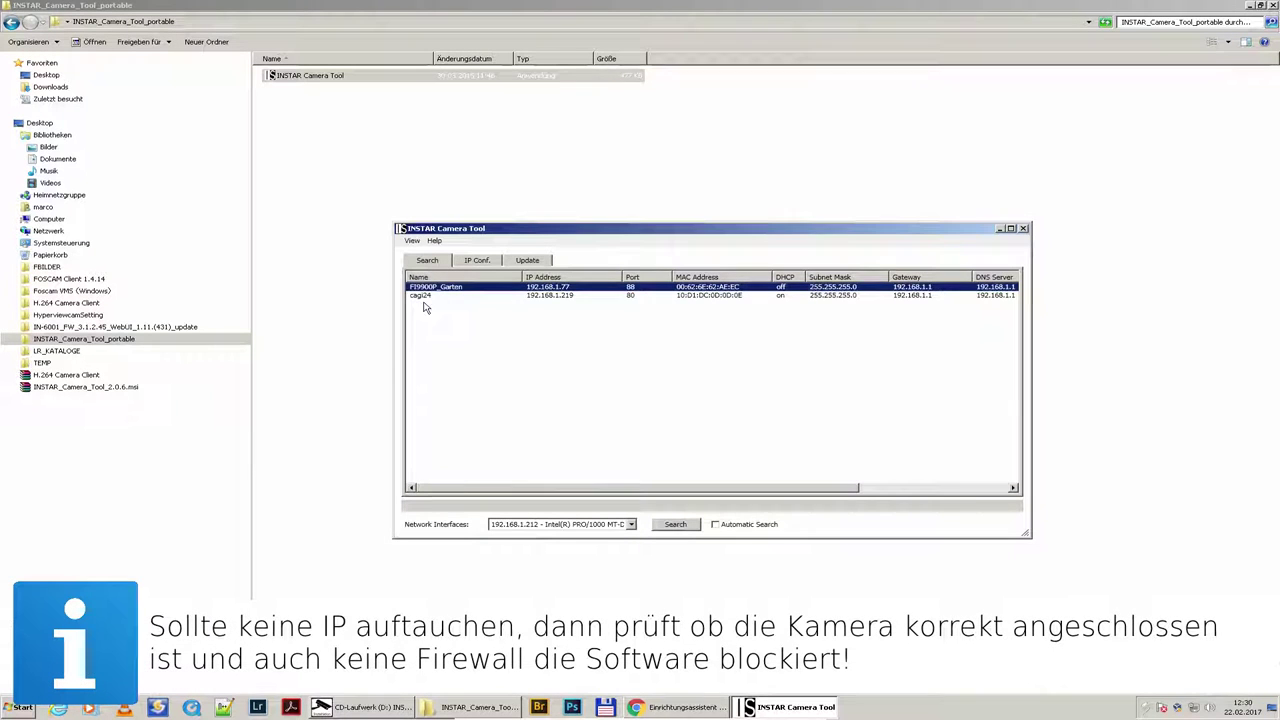
left_click(420, 298)
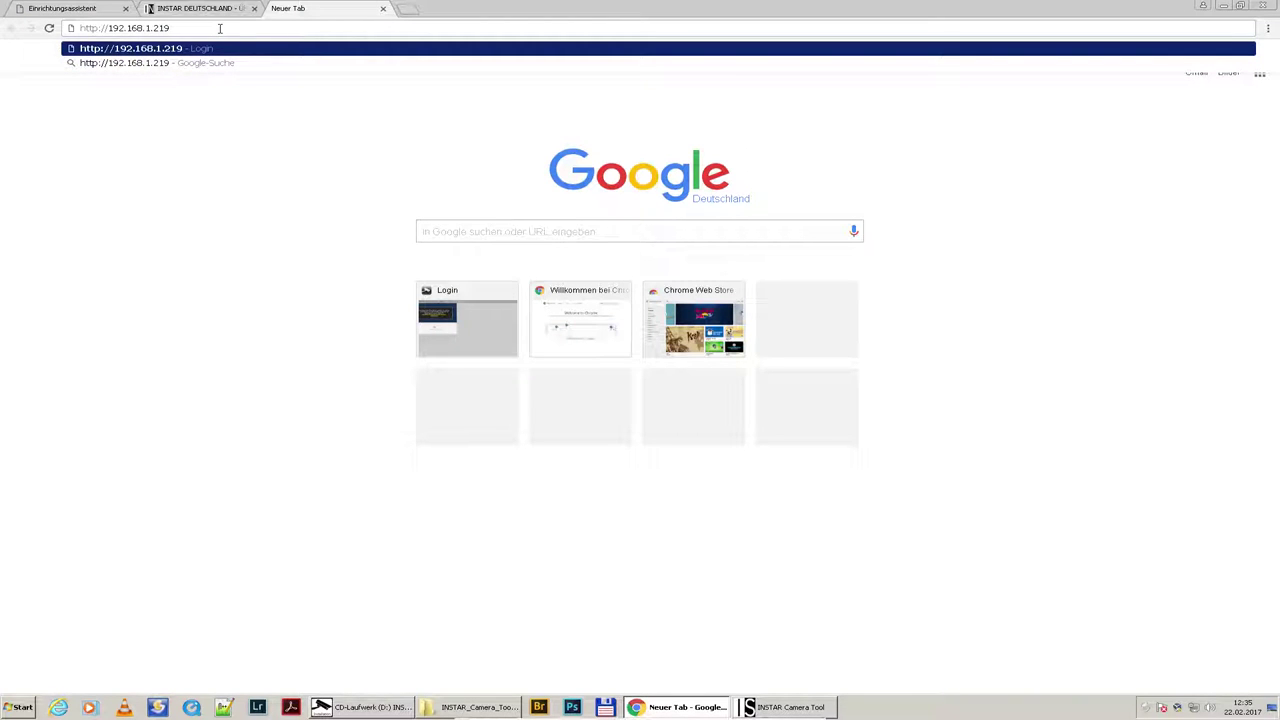
- Load 192.168.1.219 and log in with the admin username and camera password
key("Return")
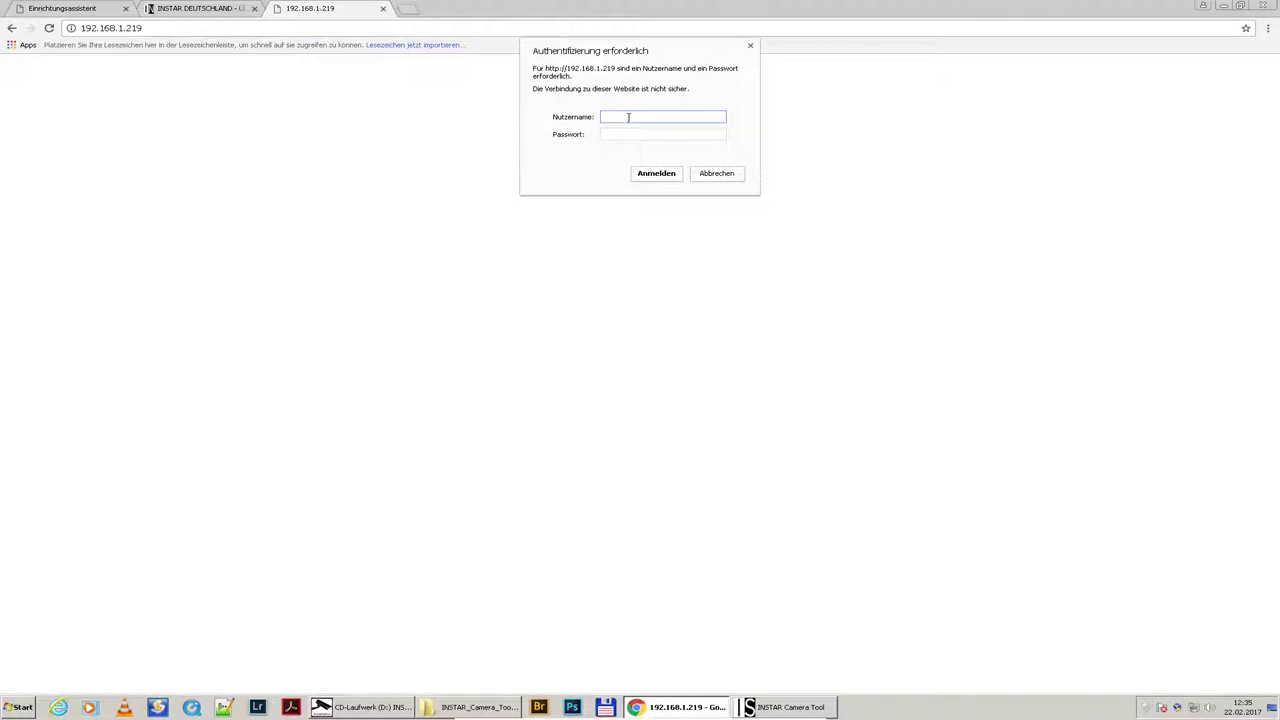
type("admin")
key("Tab")
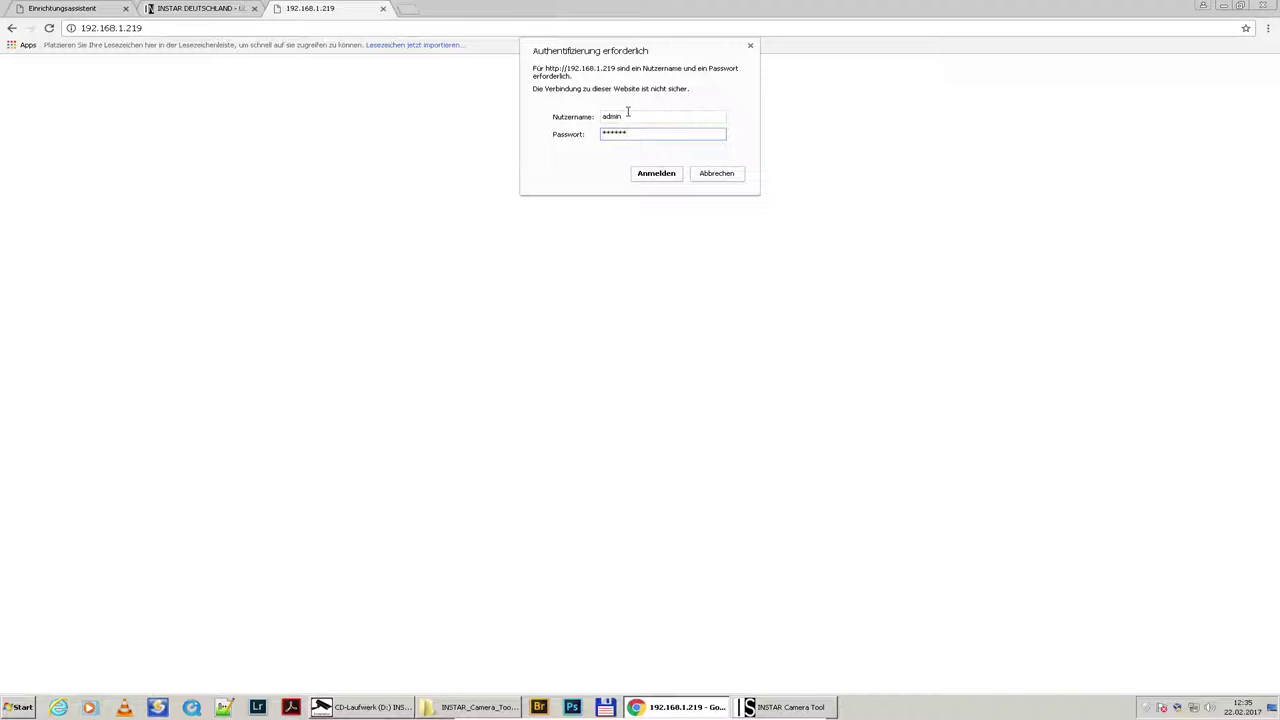
key("Return")
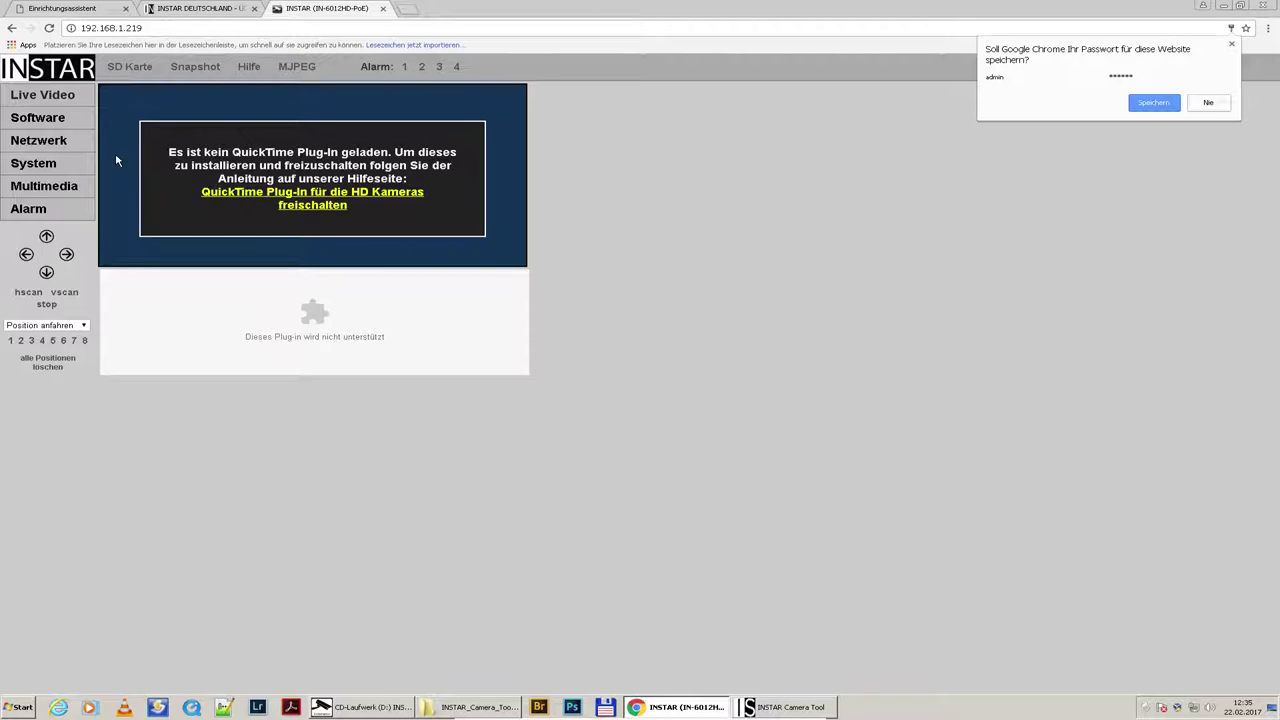
- Check the camera's current firmware 3.1.2.29 under Software > Update, then switch to the instar.de tab
left_click(37, 118)
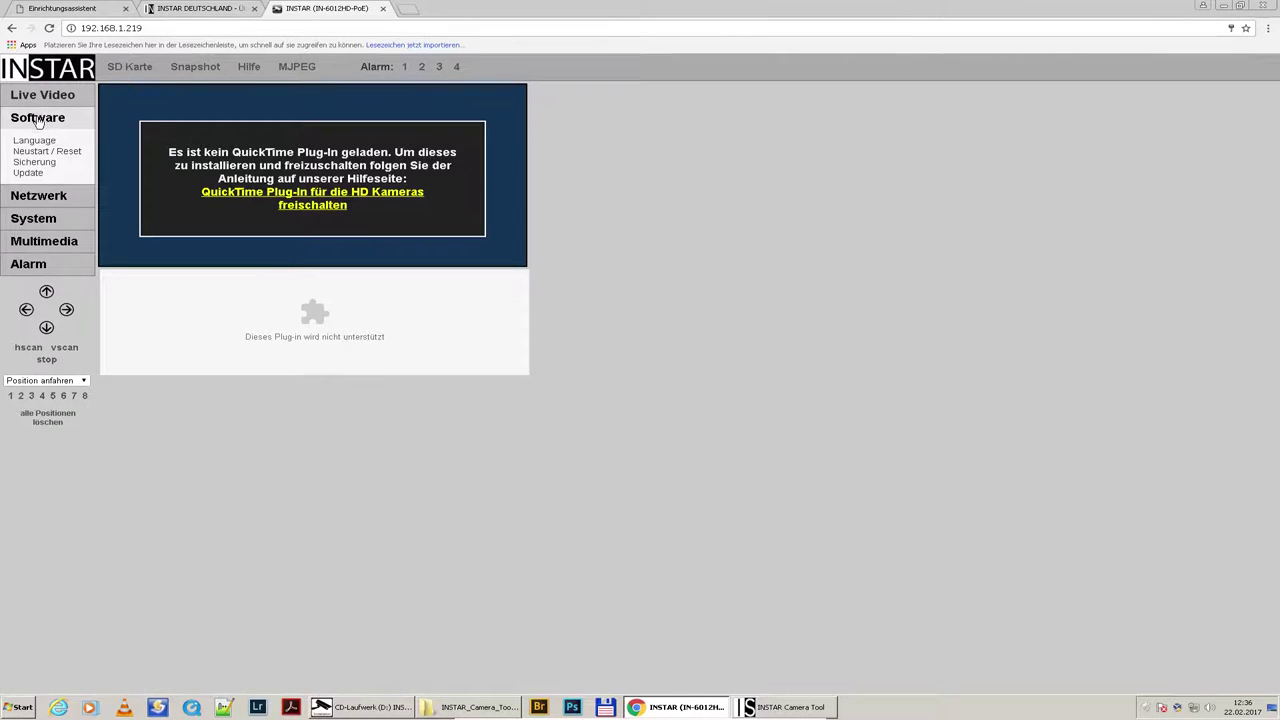
left_click(30, 176)
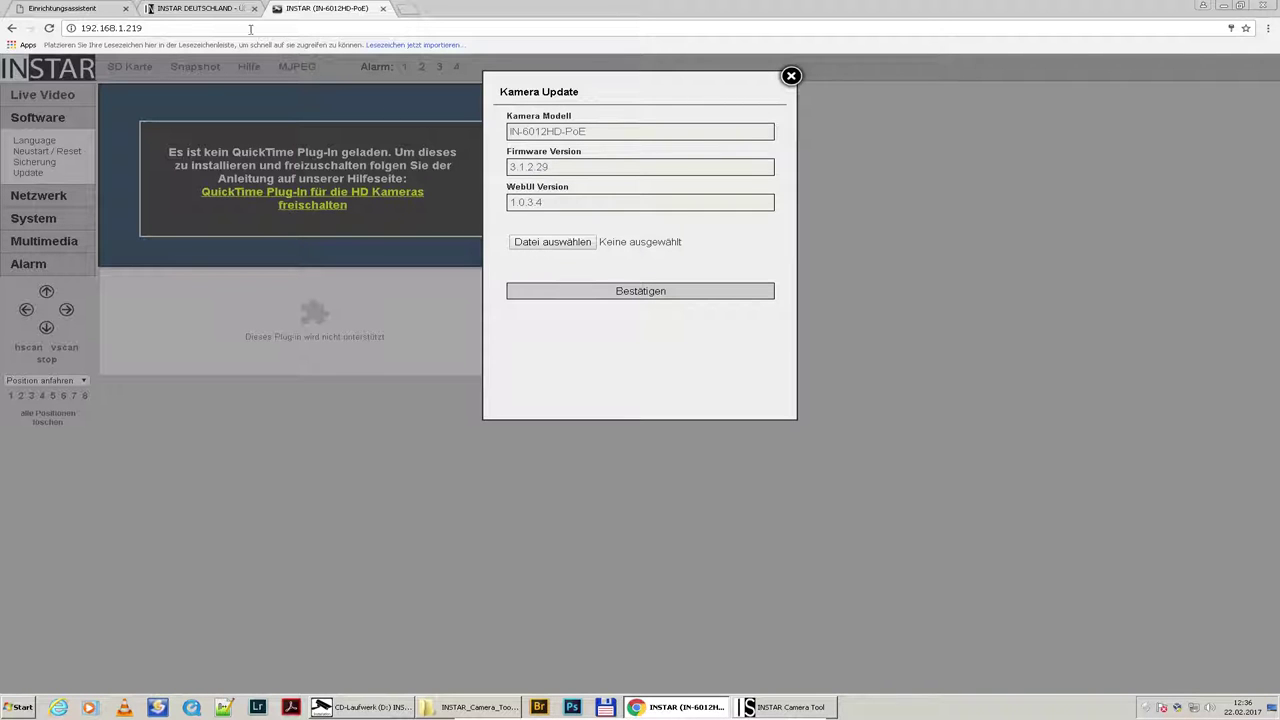
left_click(195, 9)
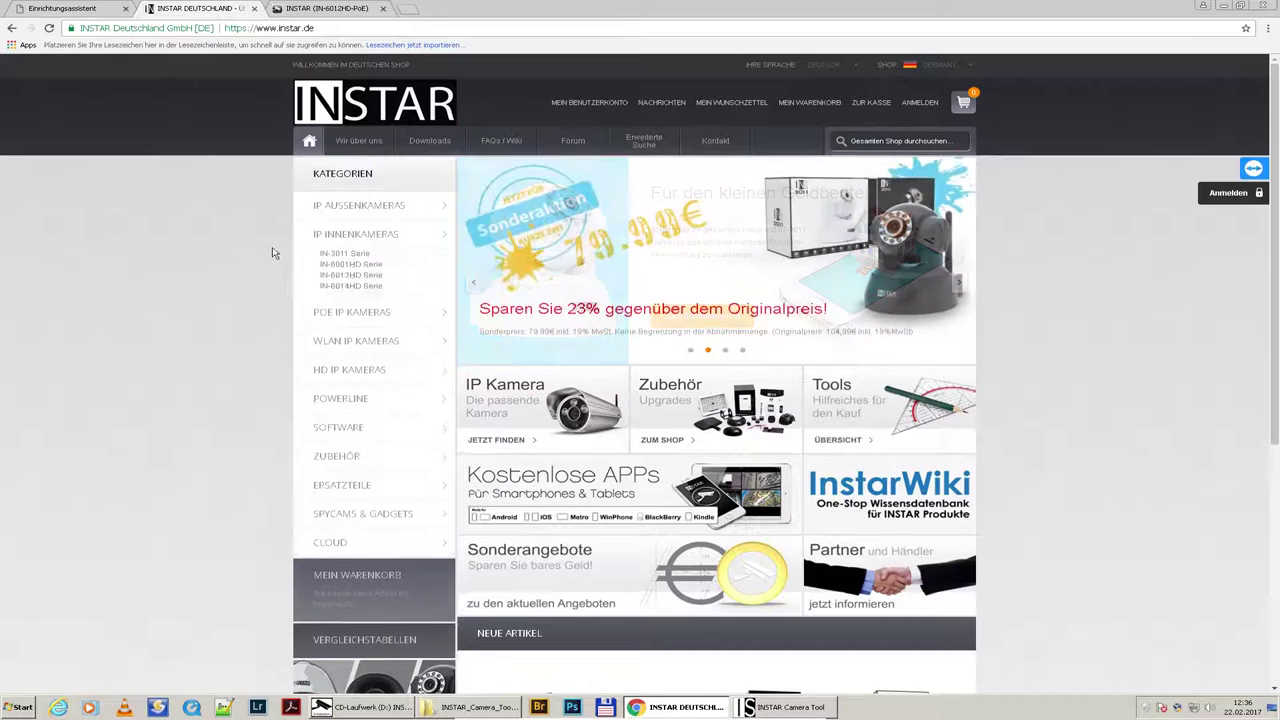
- Download the IN-6012HD POE firmware 3.1.2.64 WebUI 1.15 (617) update zip from instar.de Downloads
left_click(430, 142)
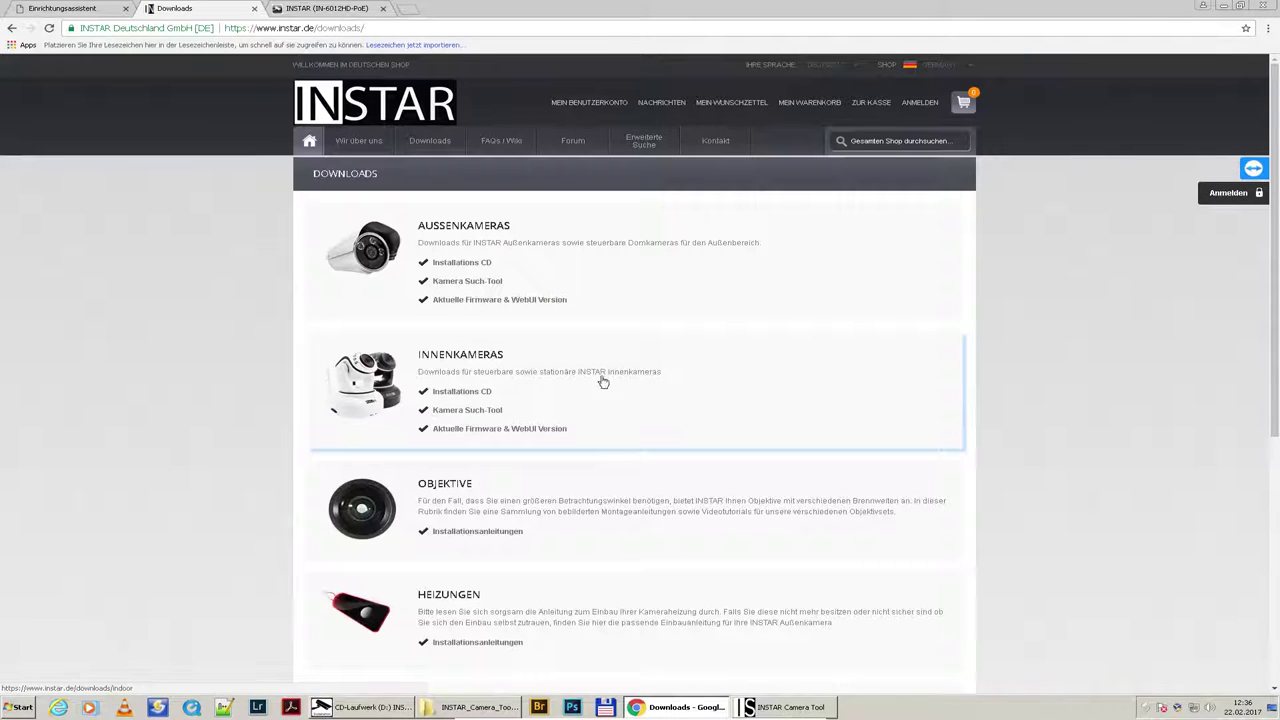
left_click(449, 383)
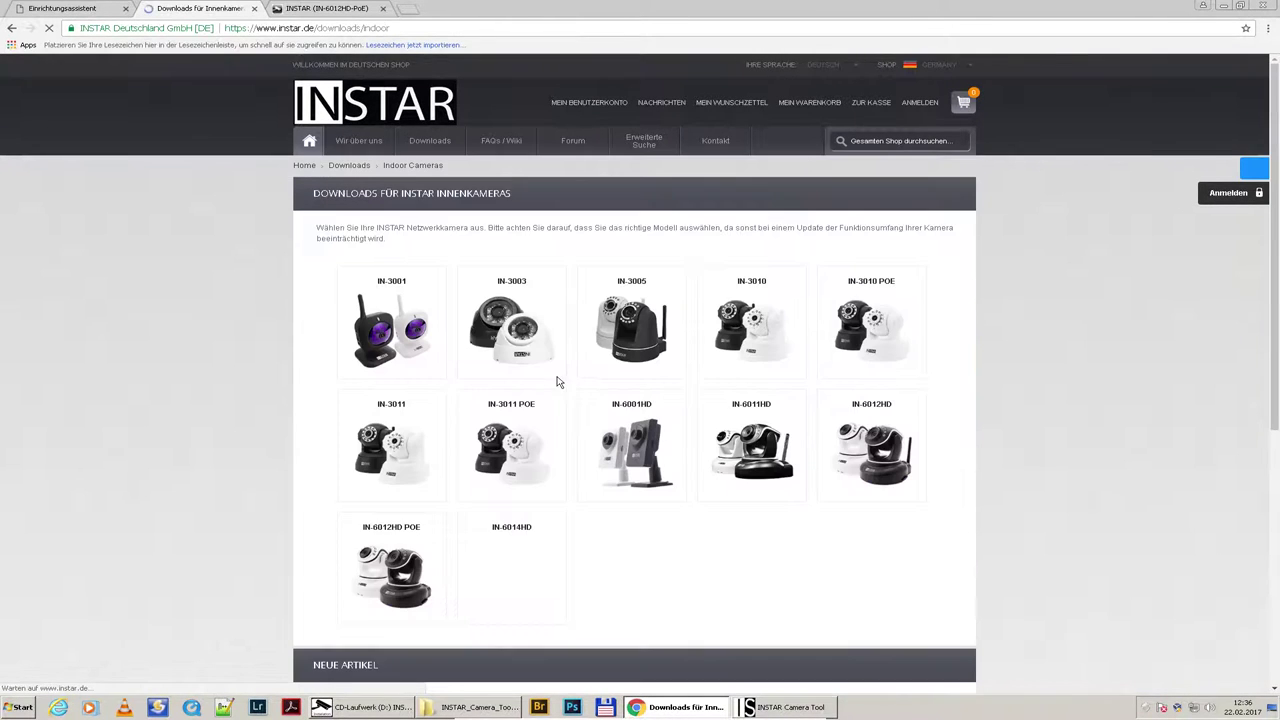
left_click(393, 557)
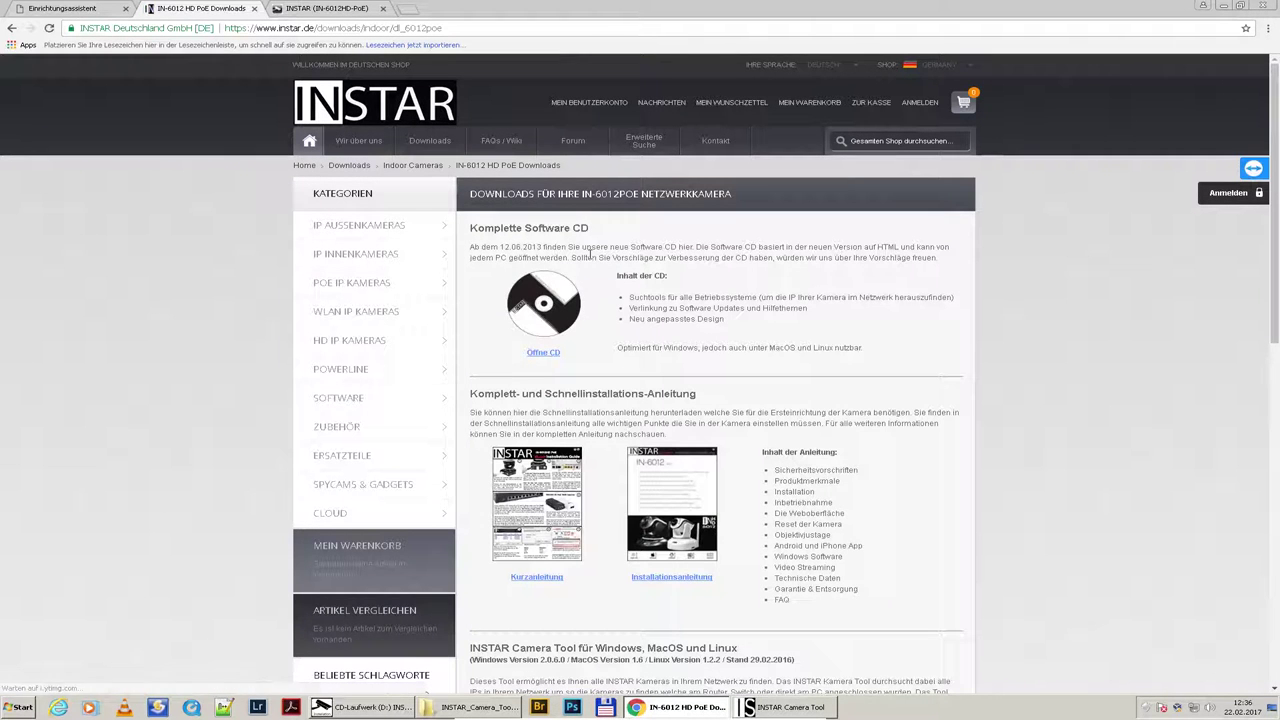
scroll(575, 340, "down", 2)
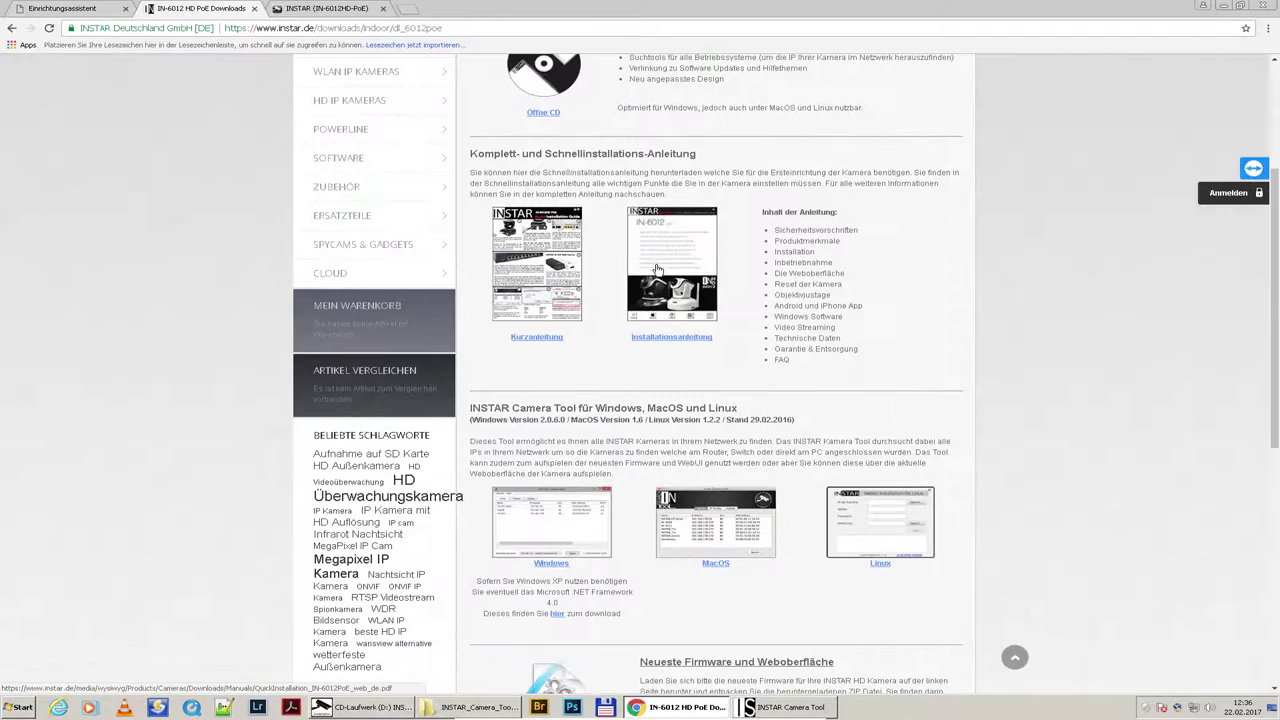
scroll(586, 352, "down", 2)
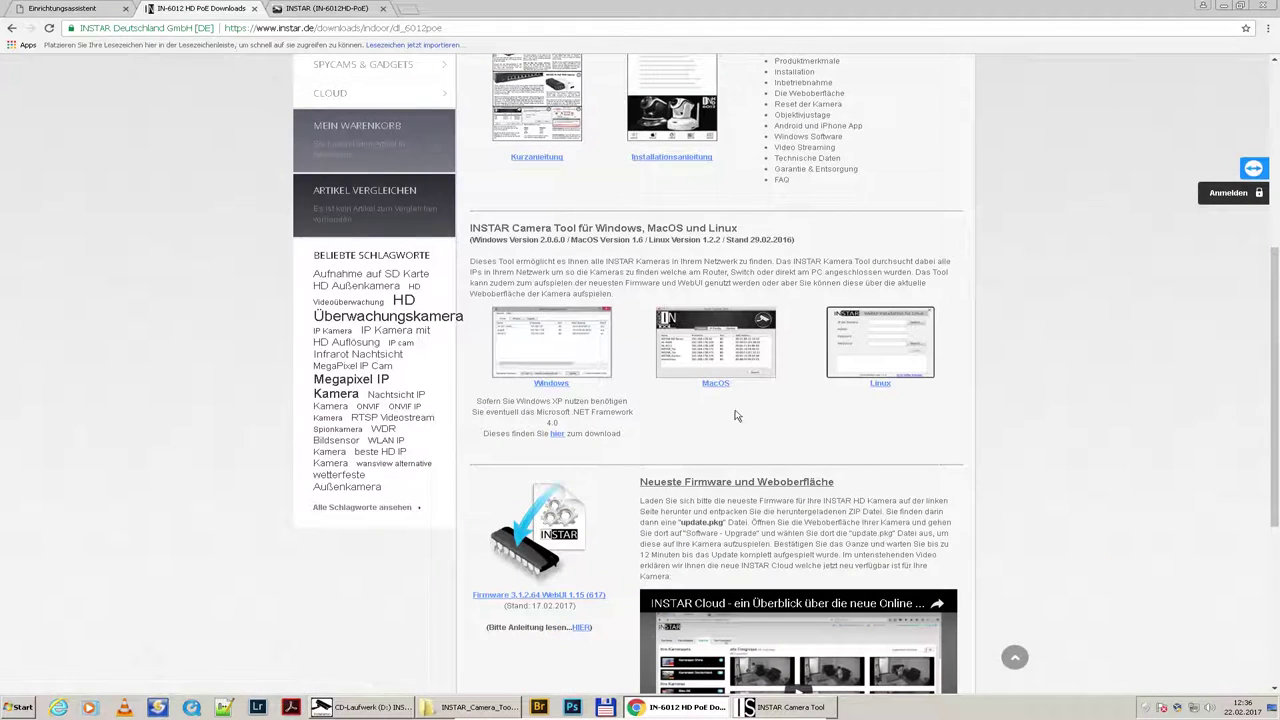
scroll(718, 405, "down", 1)
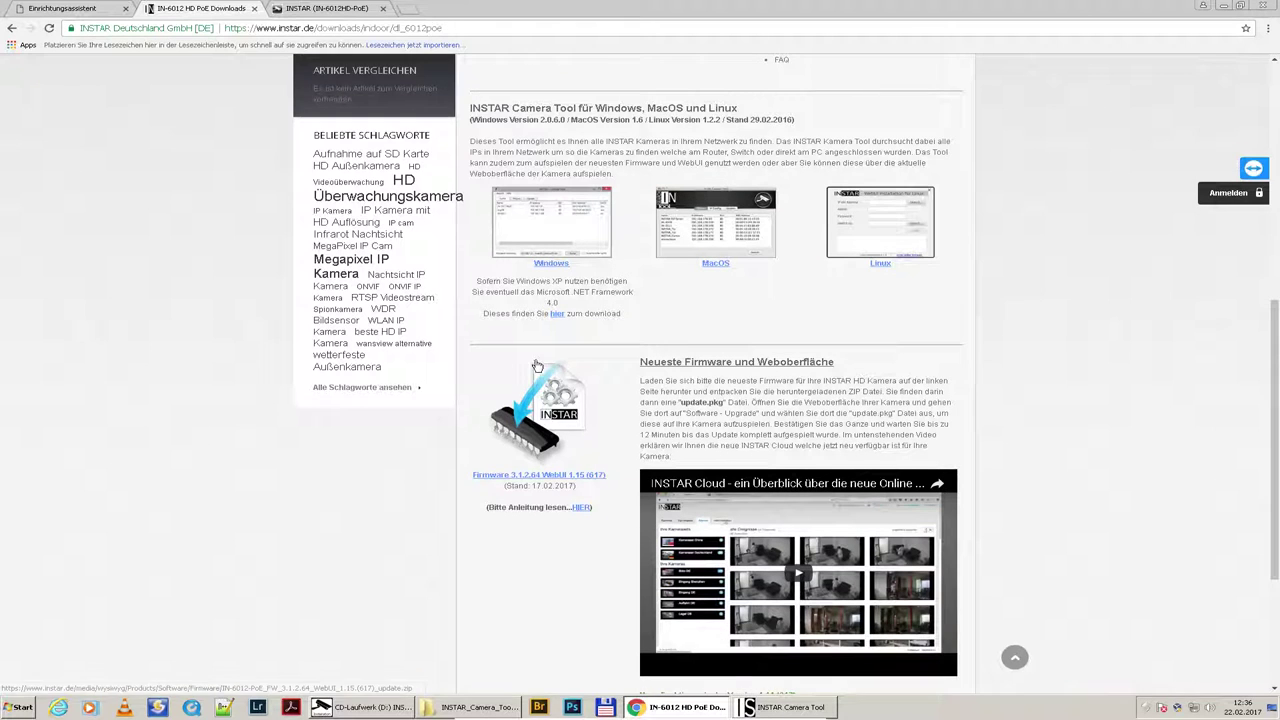
scroll(600, 370, "down", 1)
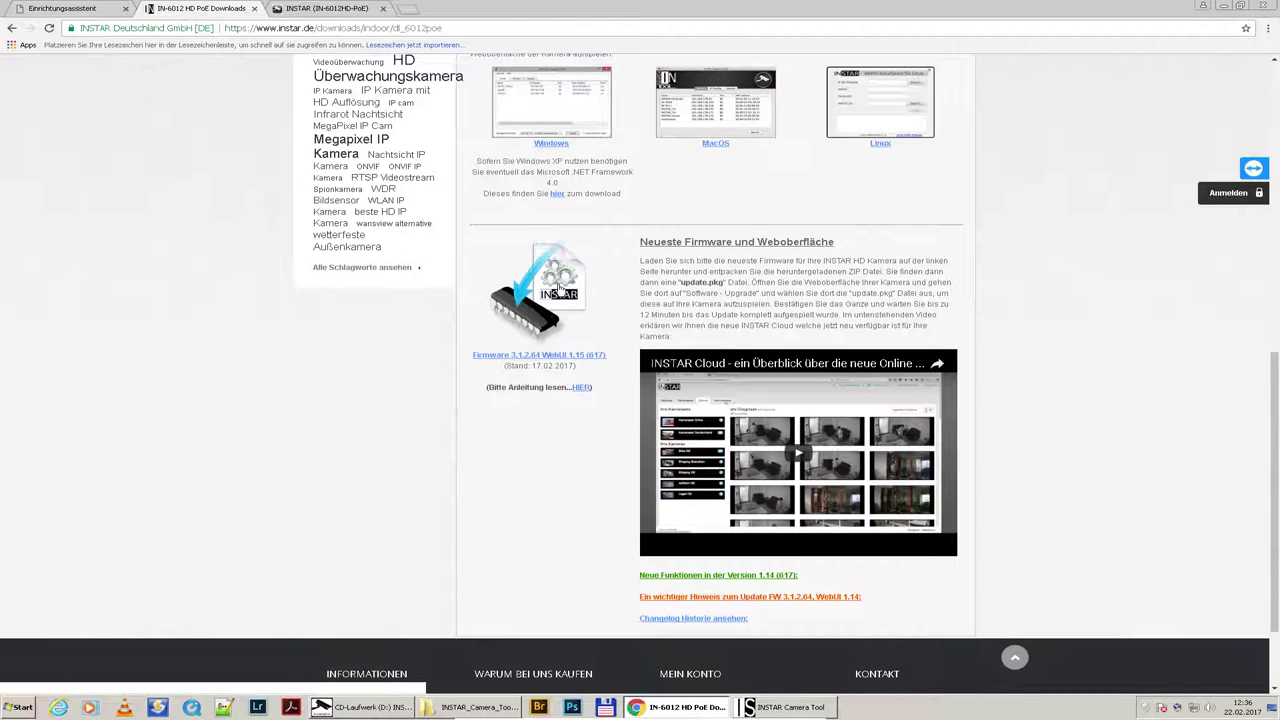
left_click(553, 356)
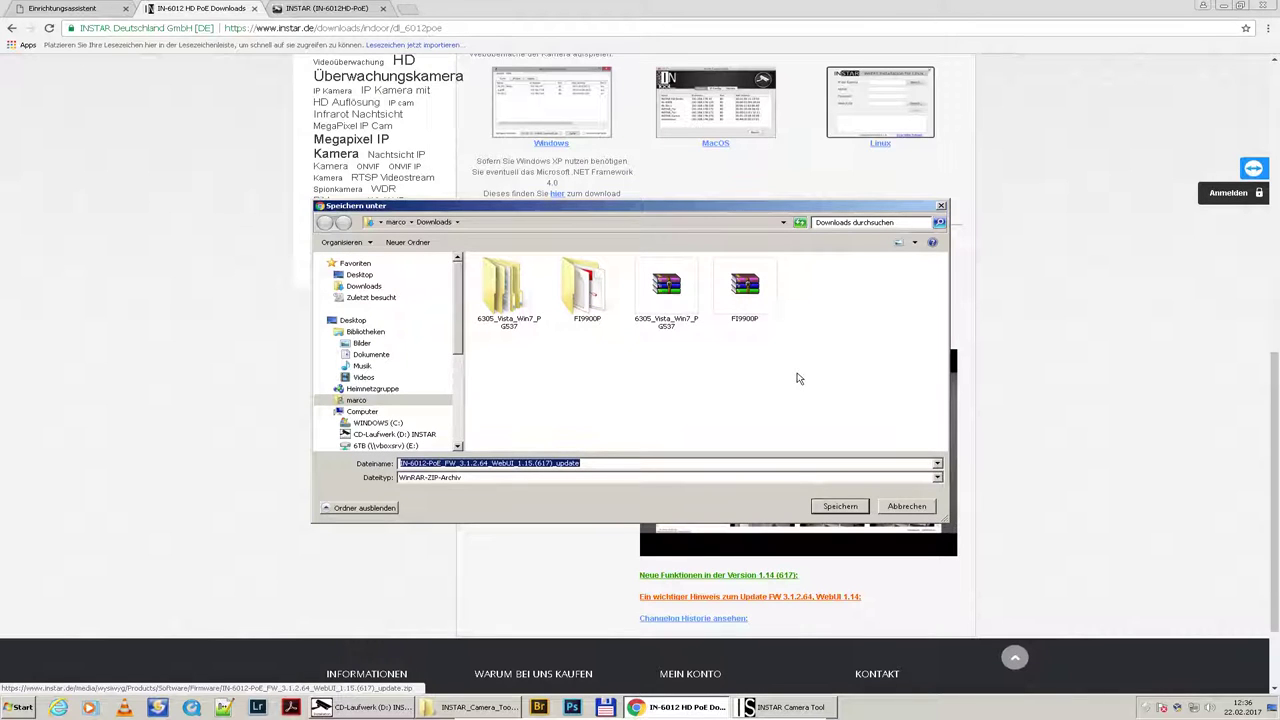
left_click(848, 507)
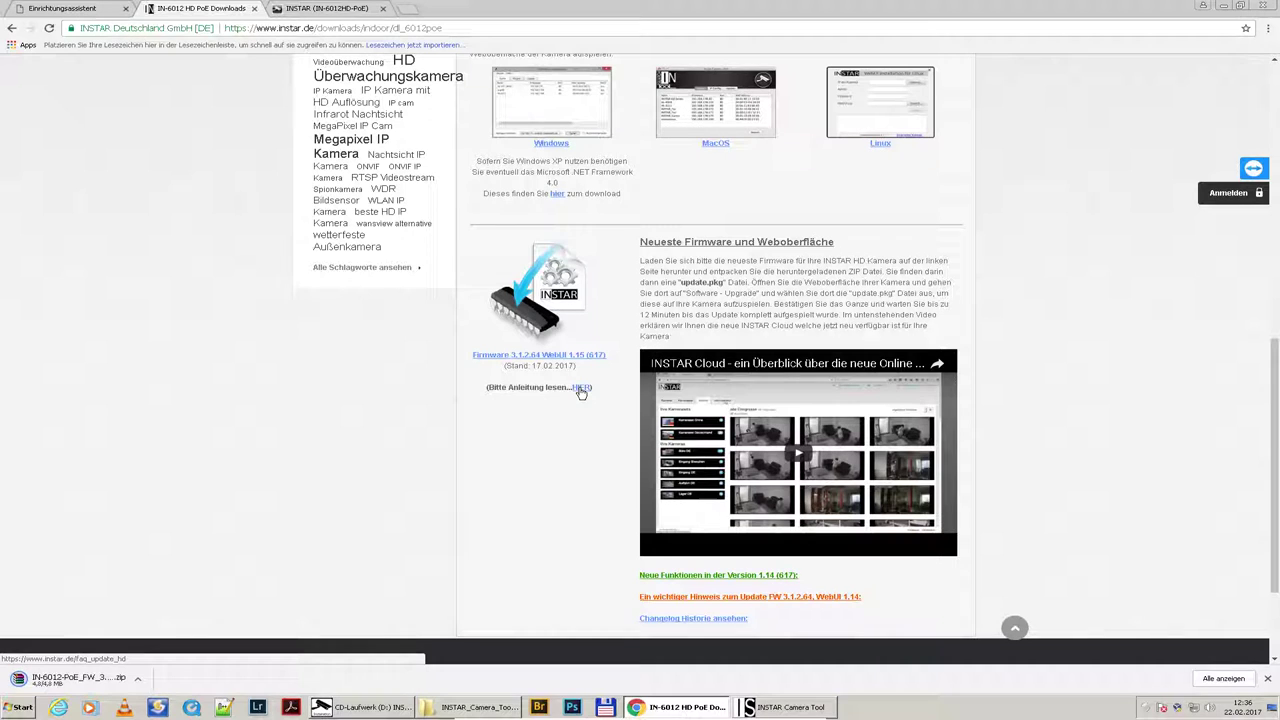
- Open the firmware upgrade FAQ and scroll to its 'Update über die WebUI' section
left_click(581, 388)
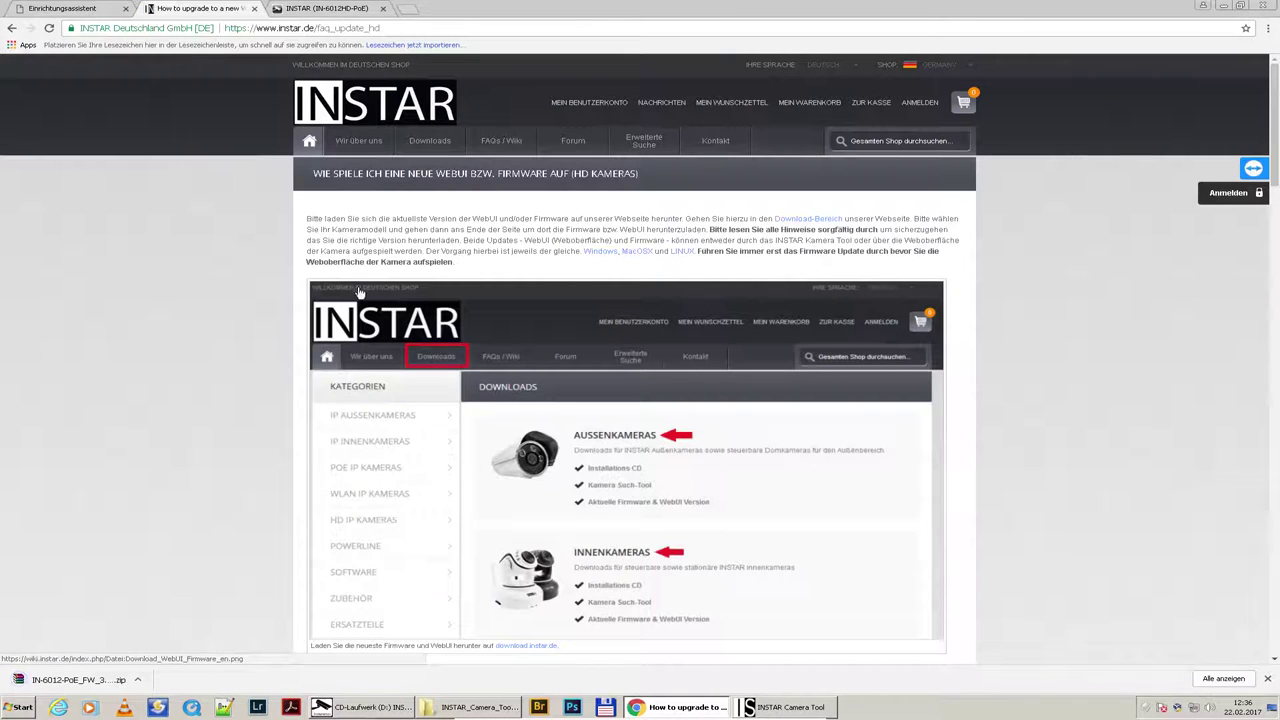
scroll(366, 368, "down", 5)
scroll(366, 368, "down", 1)
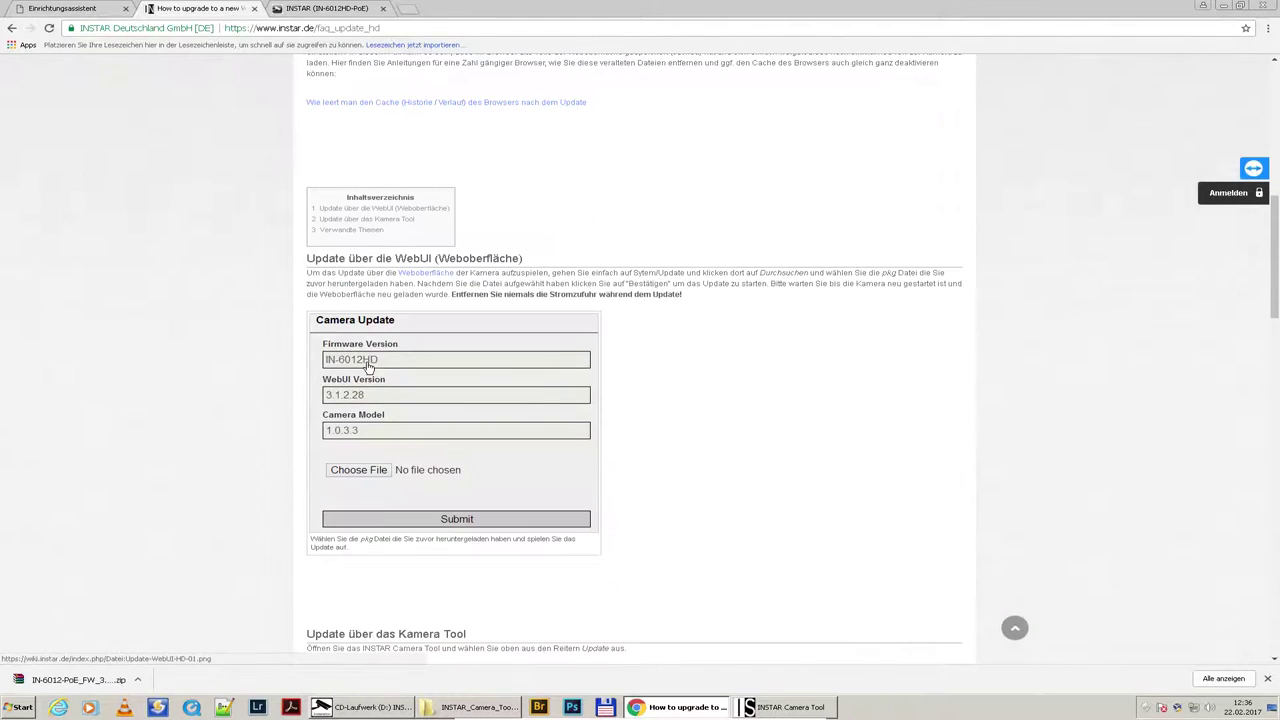
scroll(387, 366, "down", 1)
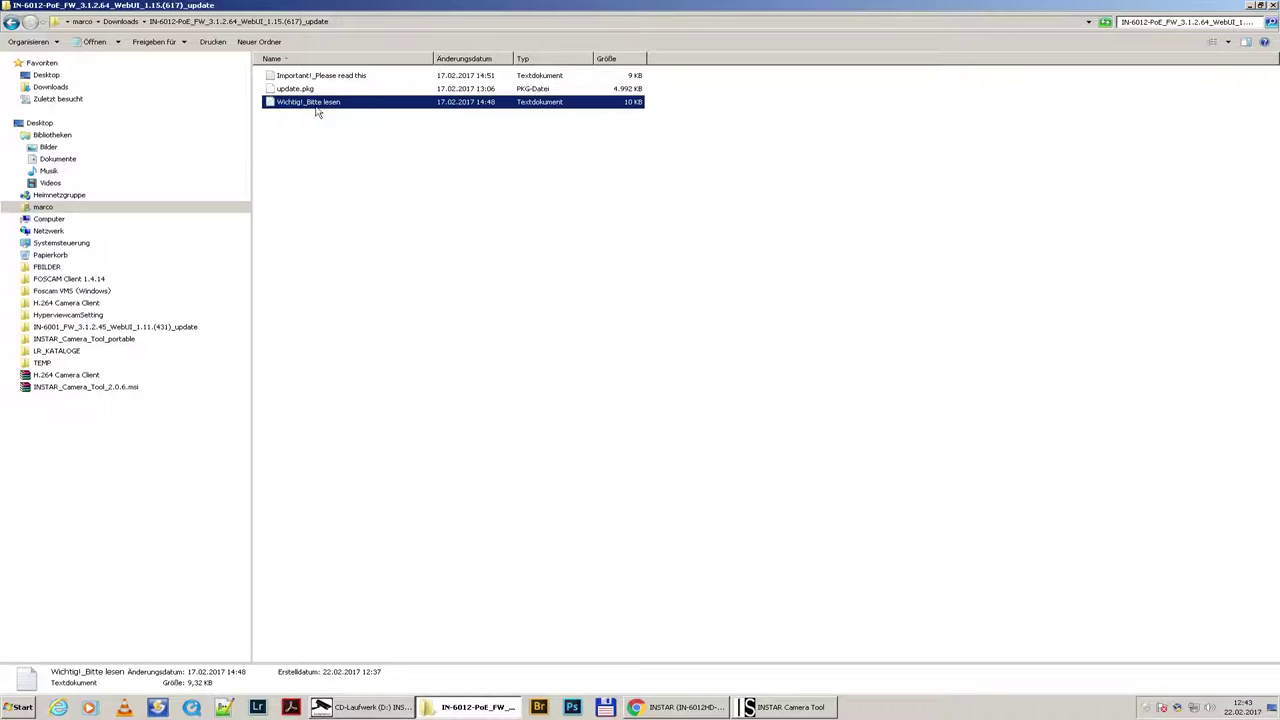
- Open the 'Wichtig!_Bitte lesen' readme from the extracted update folder in Notepad
left_click(290, 89)
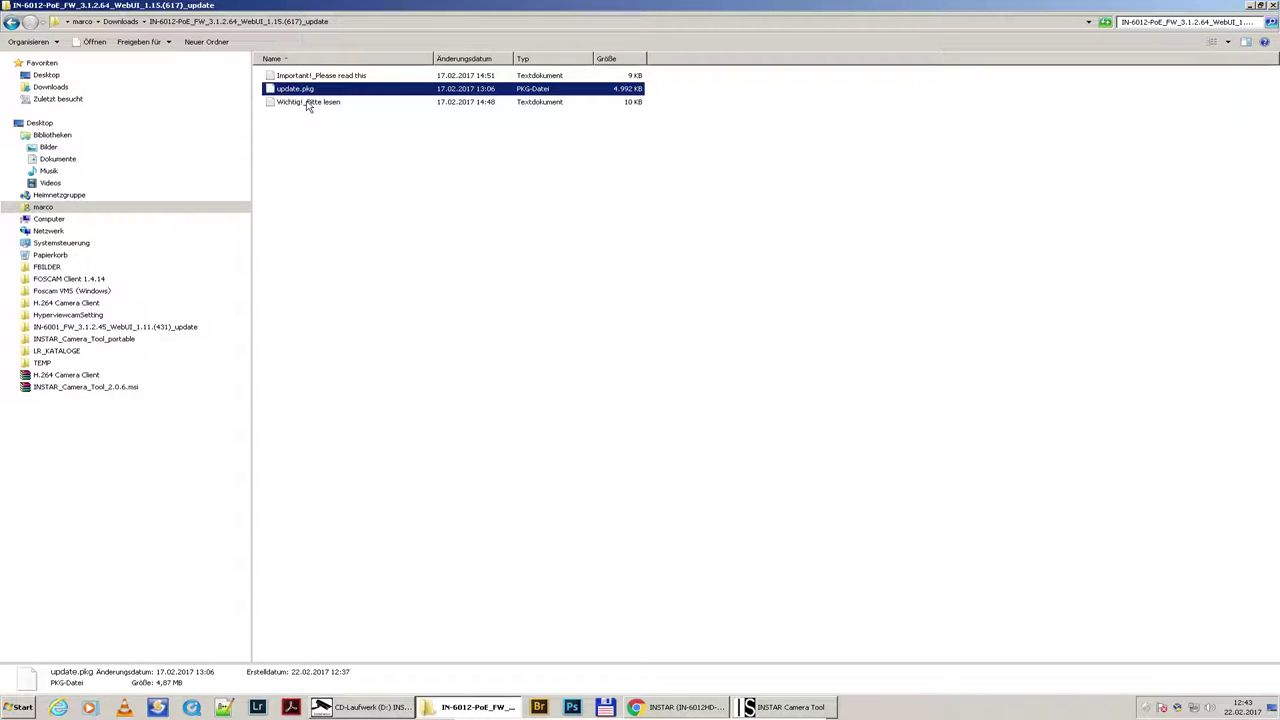
double_click(308, 103)
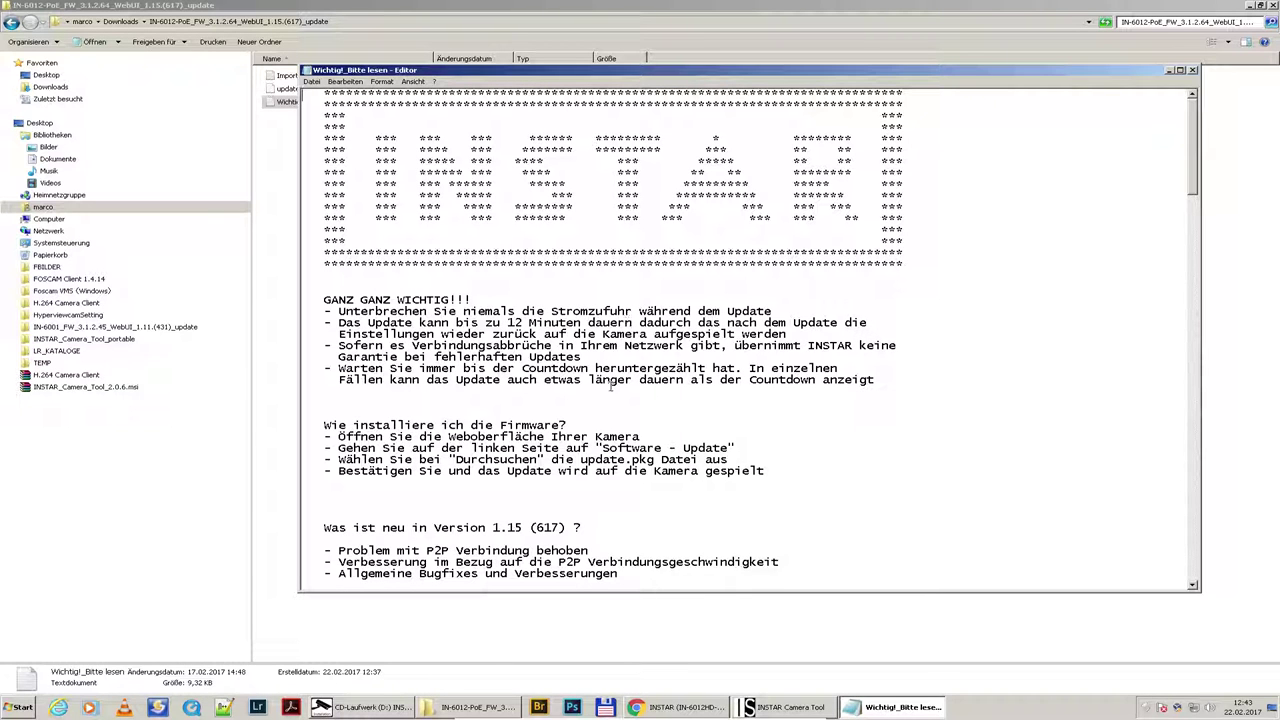
- Read through the firmware update instructions in Notepad and close the file
scroll(610, 386, "down", 3)
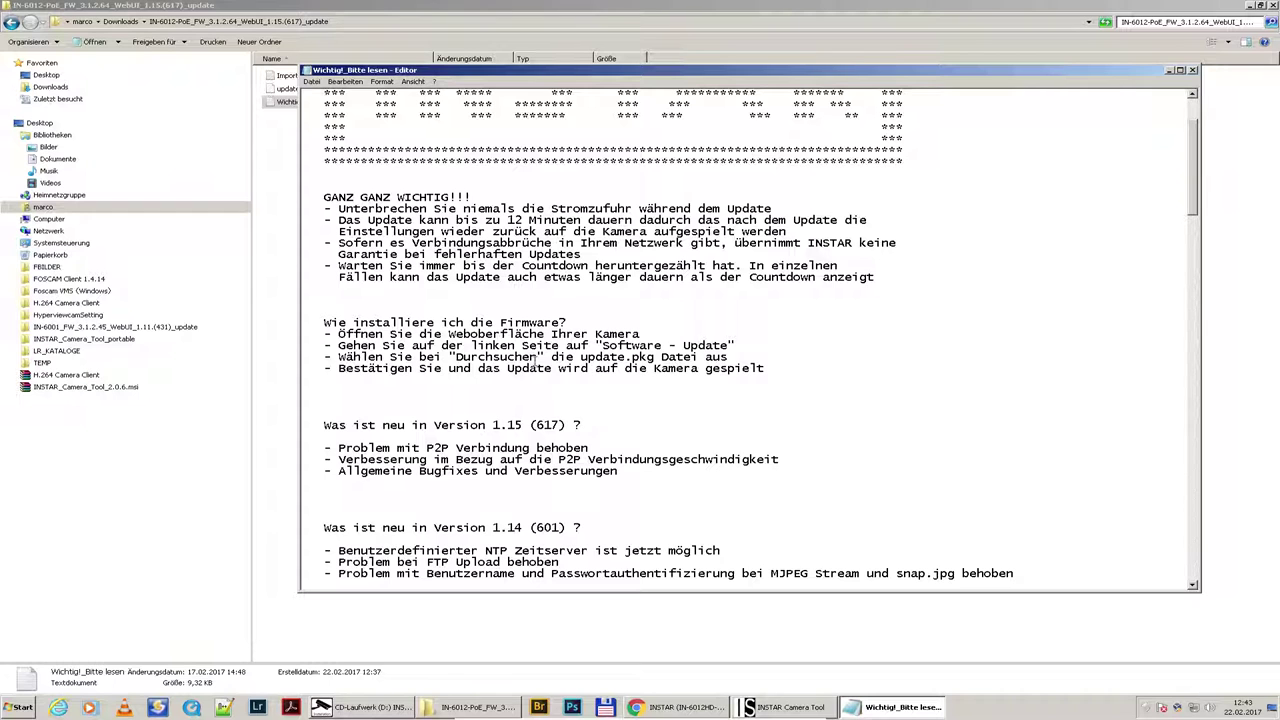
scroll(532, 395, "down", 4)
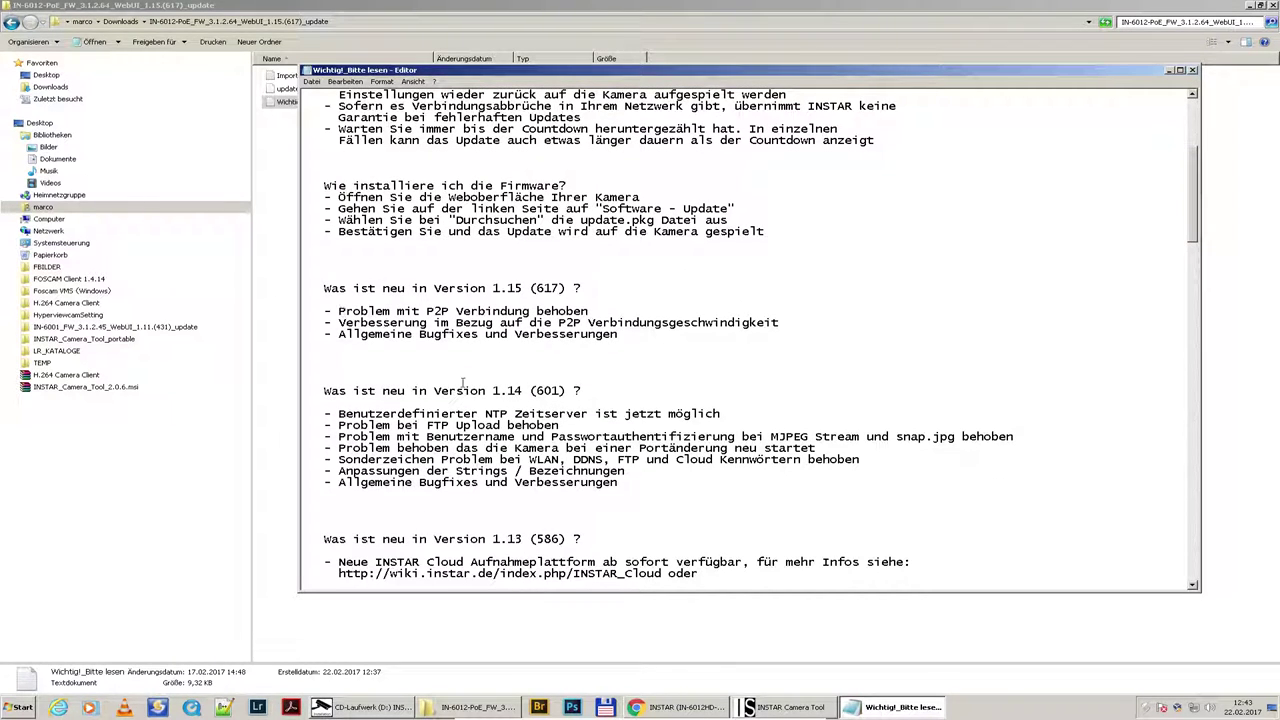
left_click(1192, 71)
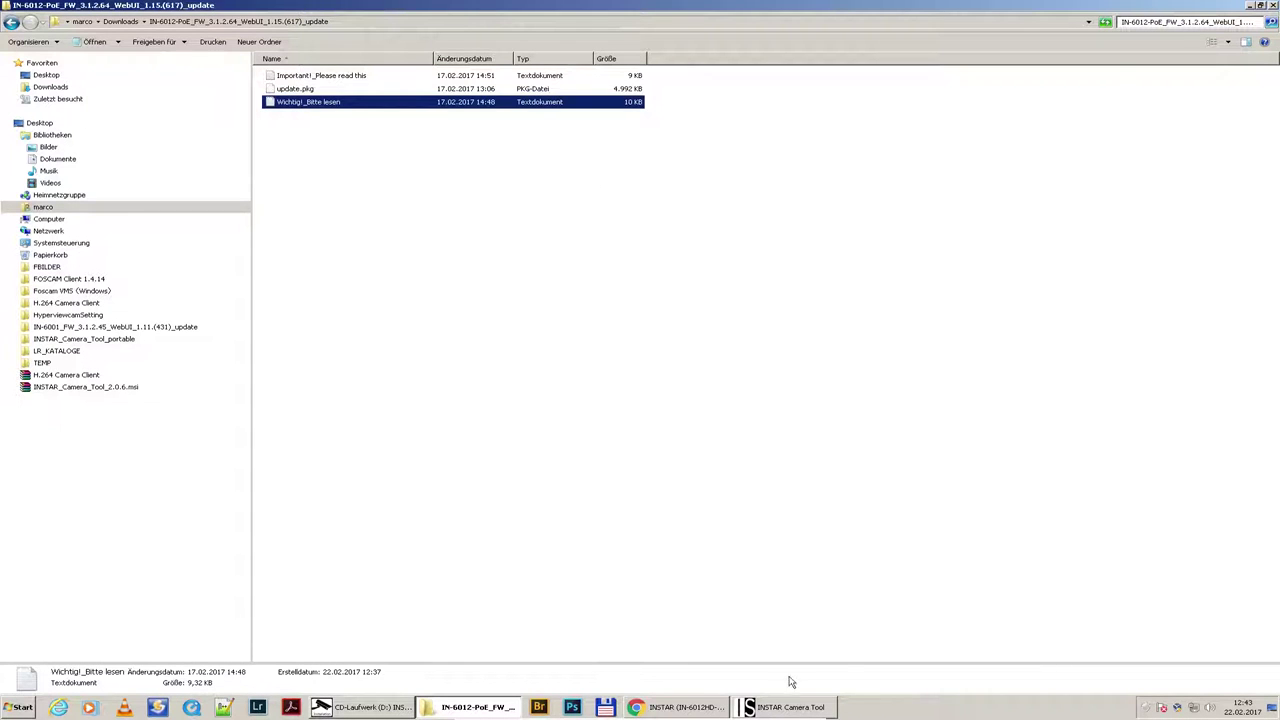
- In INSTAR Camera Tool, select the cagi24 camera and log in as admin with the account password
left_click(785, 707)
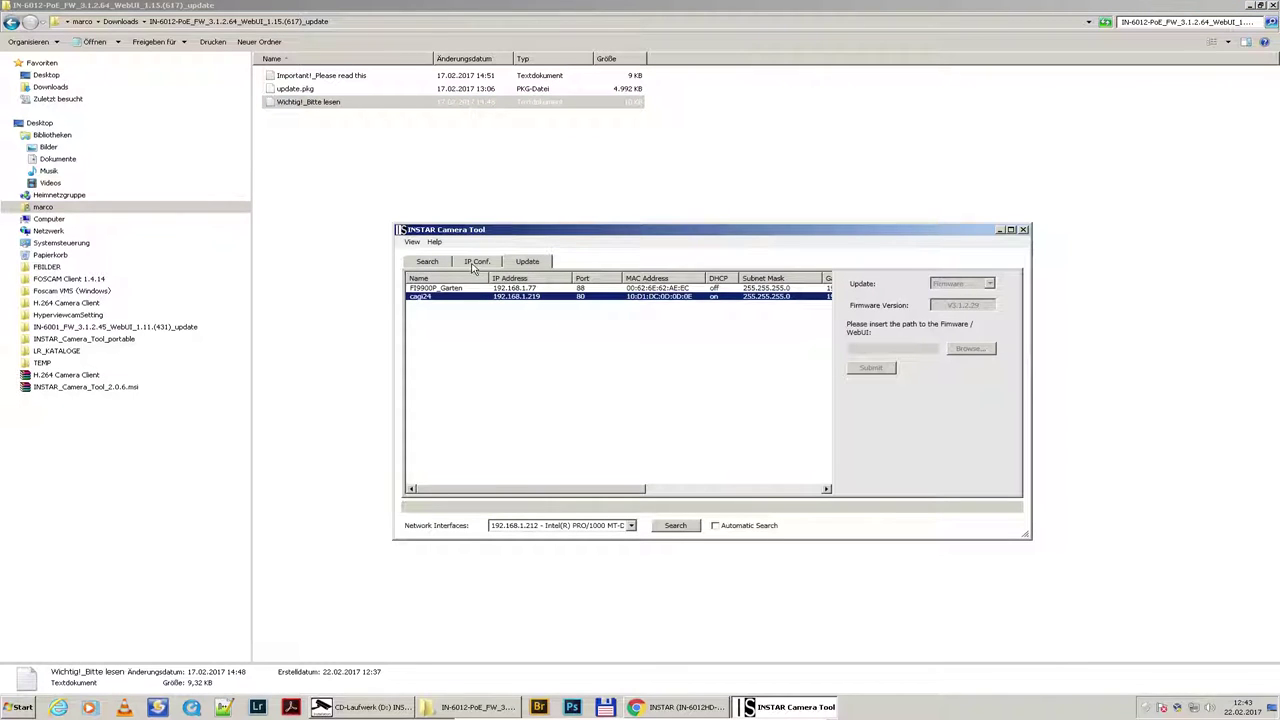
left_click(537, 265)
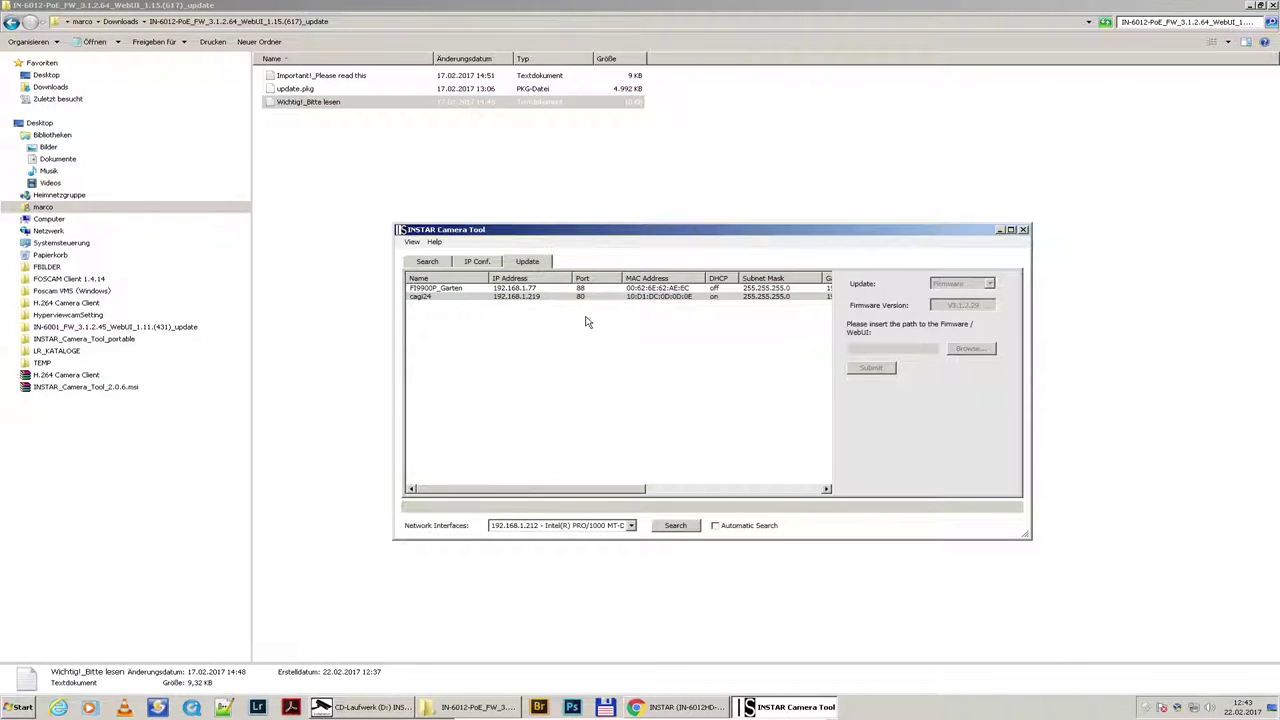
left_click(545, 297)
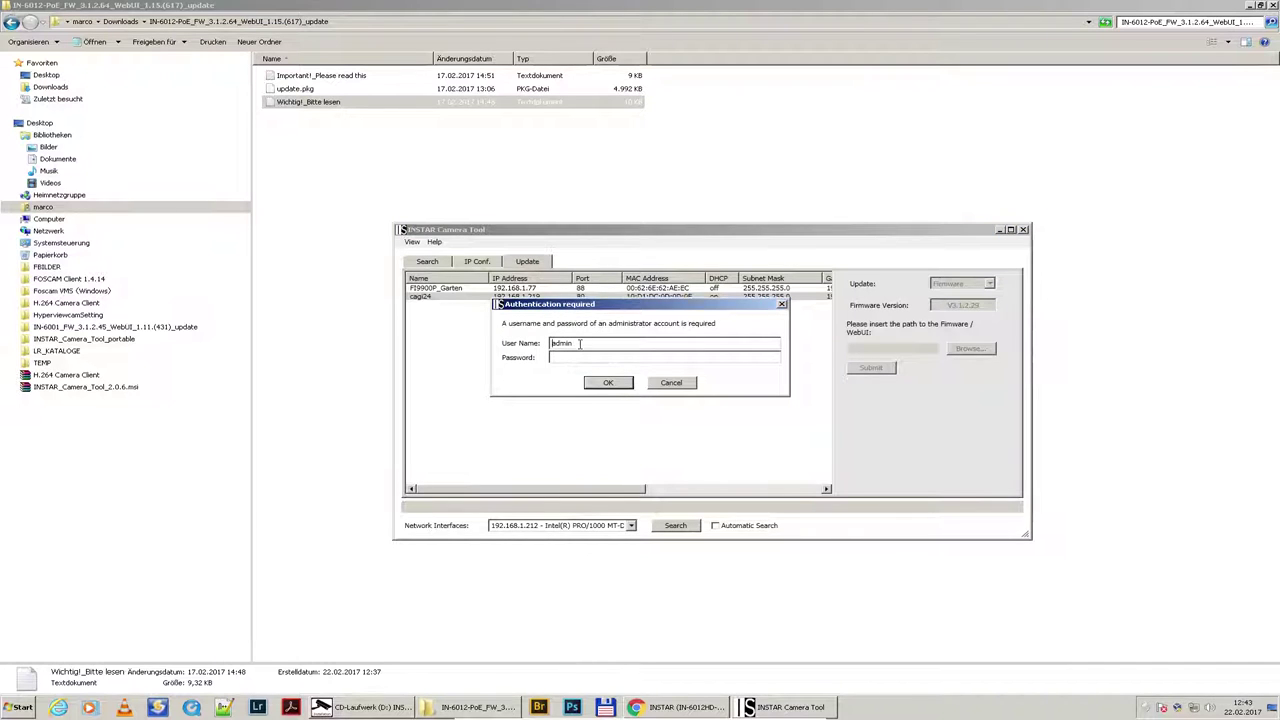
left_click_drag(579, 343, 503, 349)
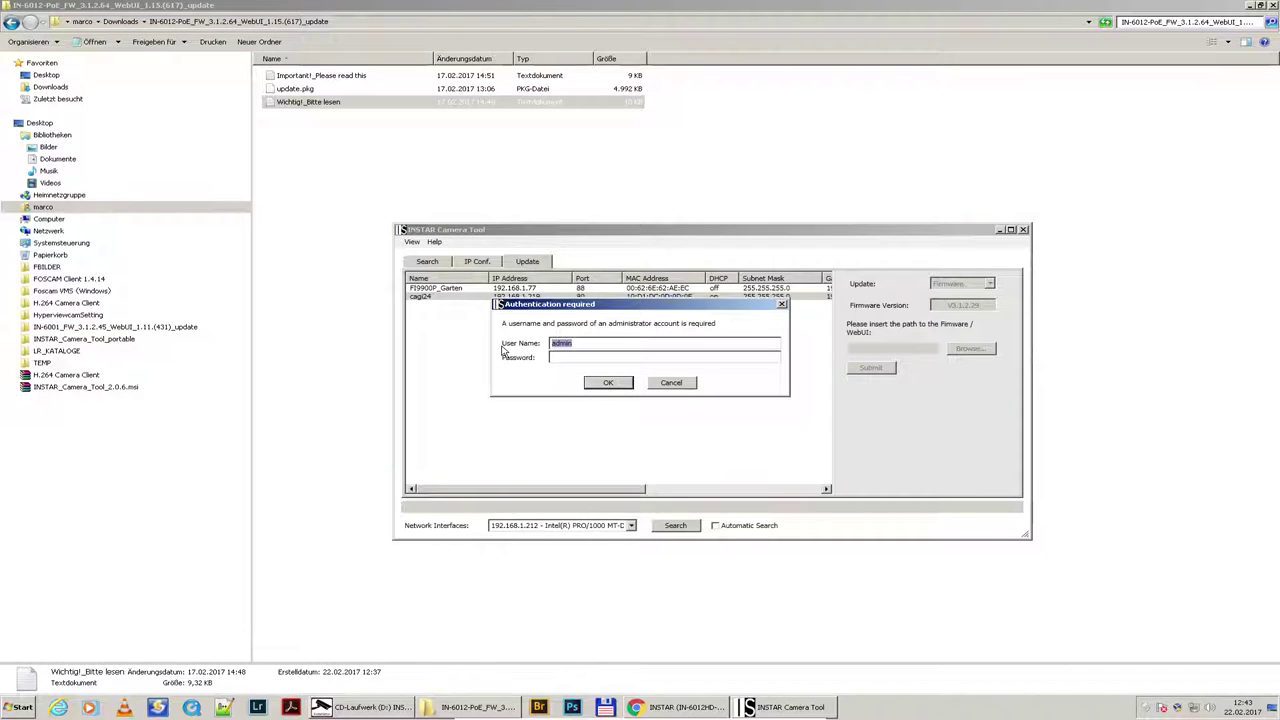
left_click(595, 356)
key("Return")
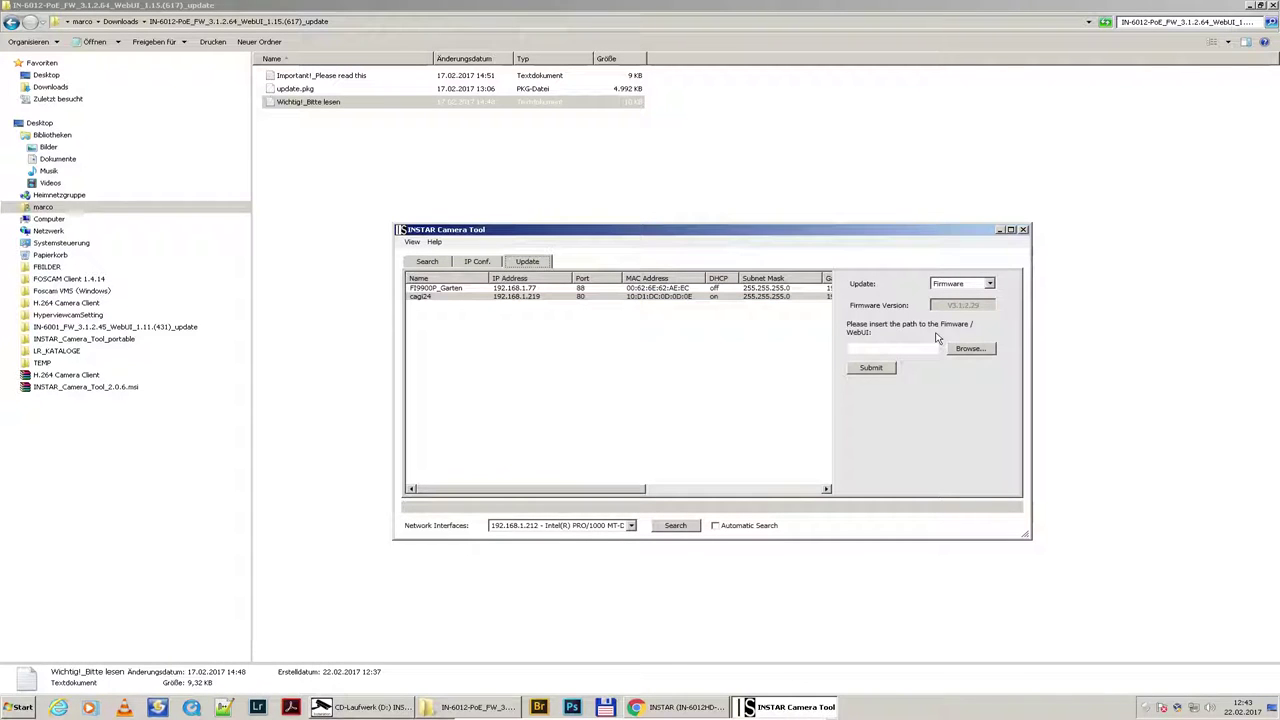
- Choose Firmware as the update type, reading version V3.1.2.29, then close the Camera Tool
left_click(989, 285)
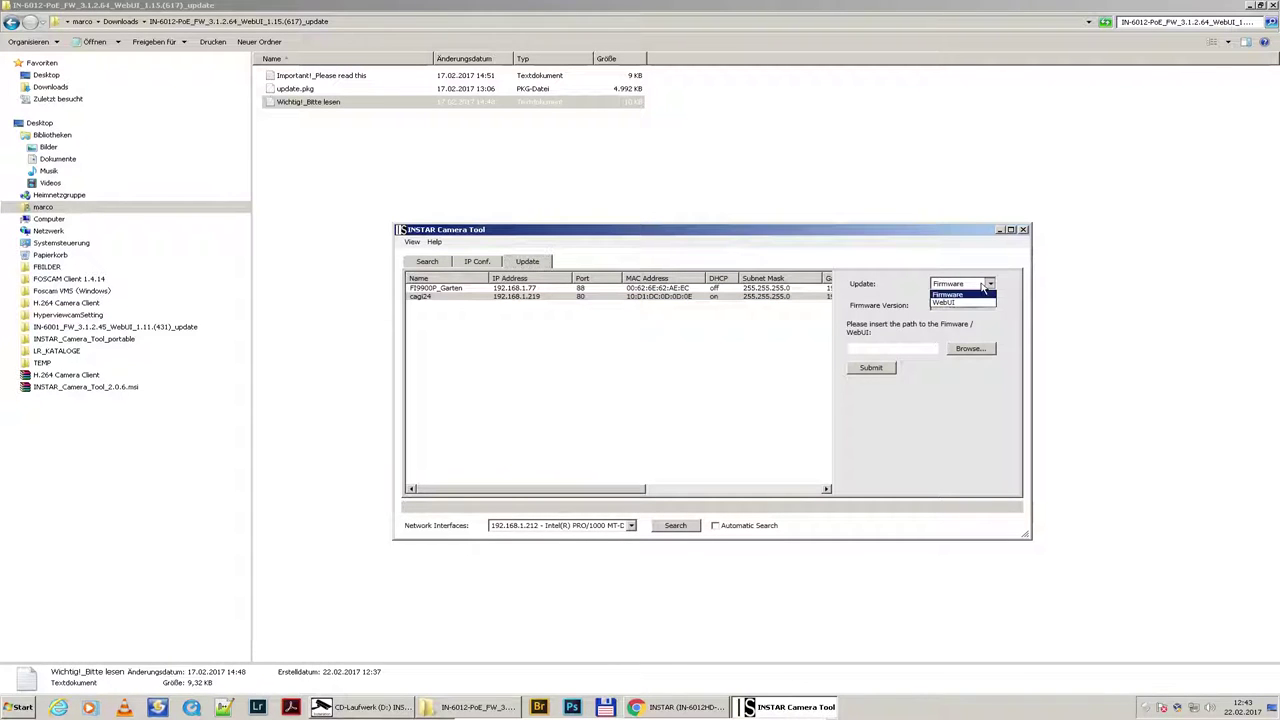
left_click(933, 295)
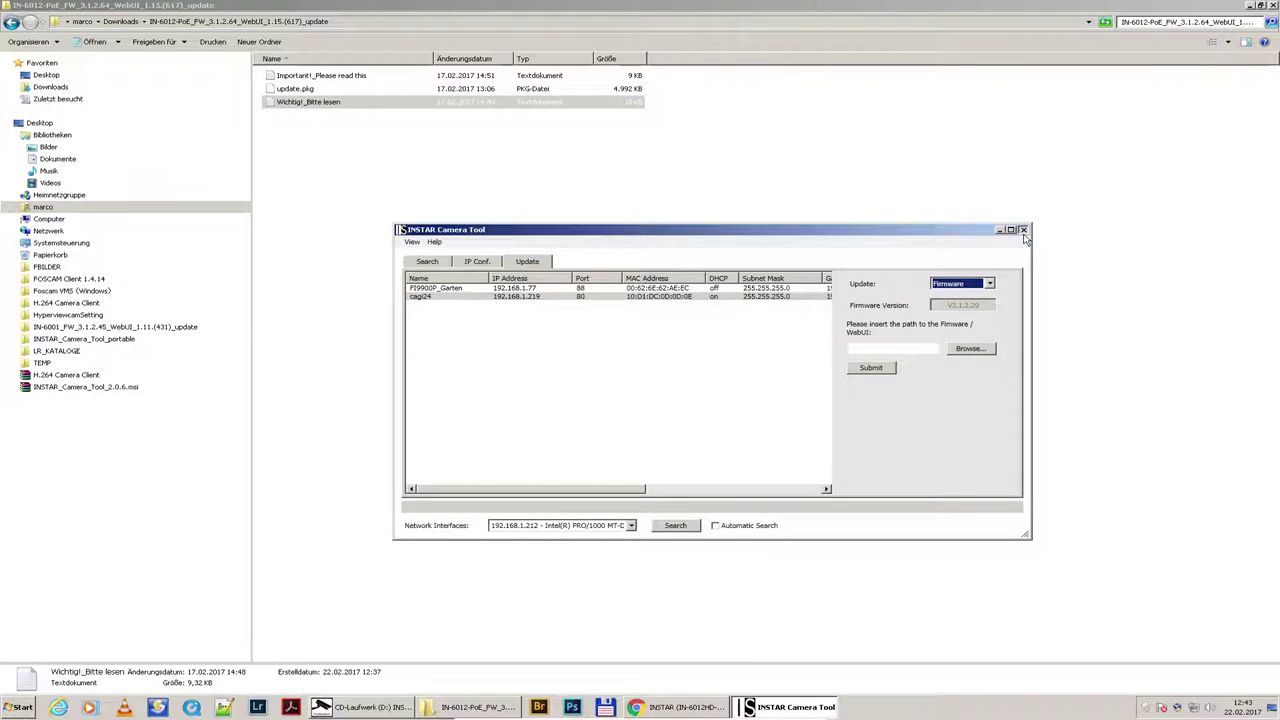
left_click(1024, 234)
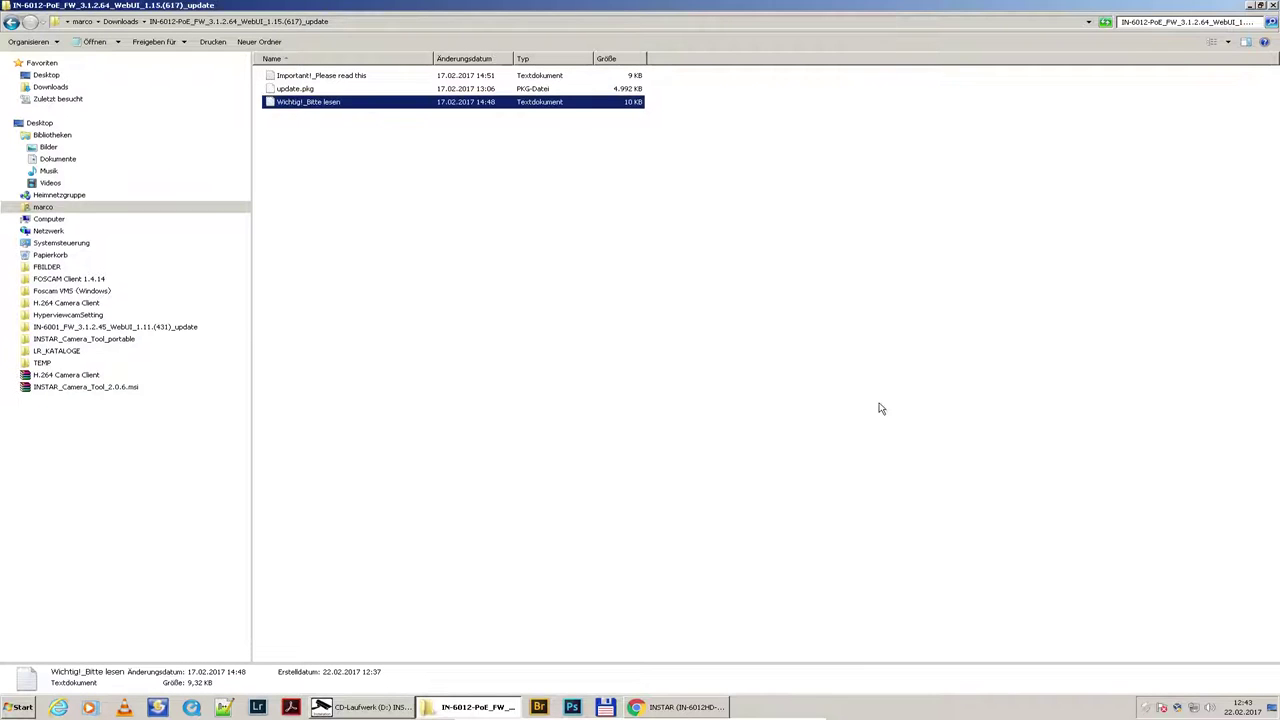
- In the 192.168.1.219 camera web interface in Chrome, open Software > Update
left_click(683, 712)
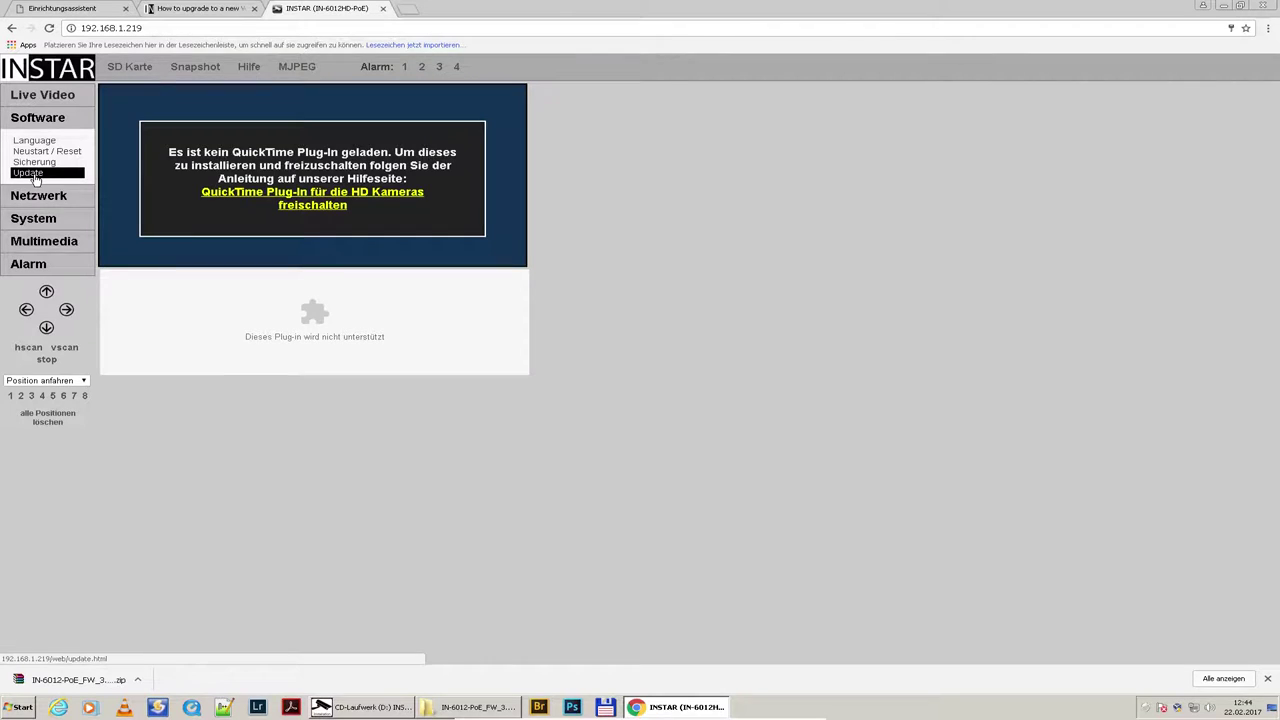
left_click(36, 178)
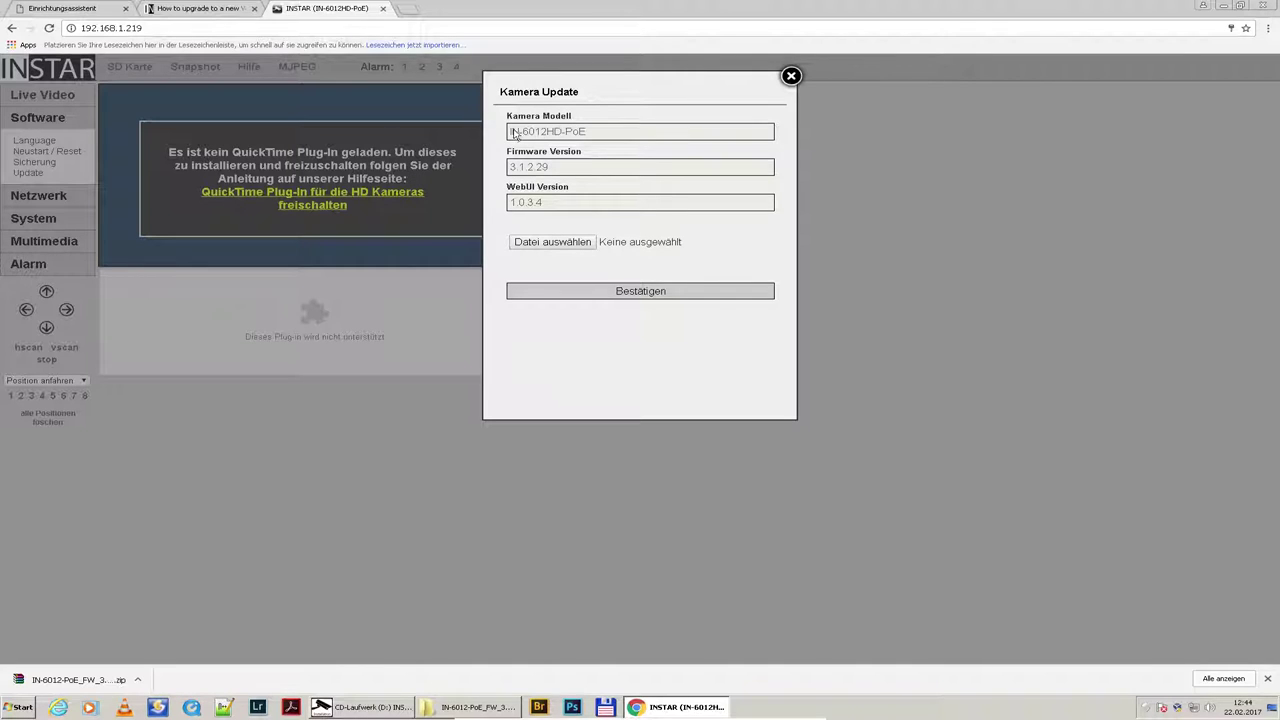
- Pick update.pkg from the update folder, then confirm with Bestätigen and OK to start installing
left_click(543, 244)
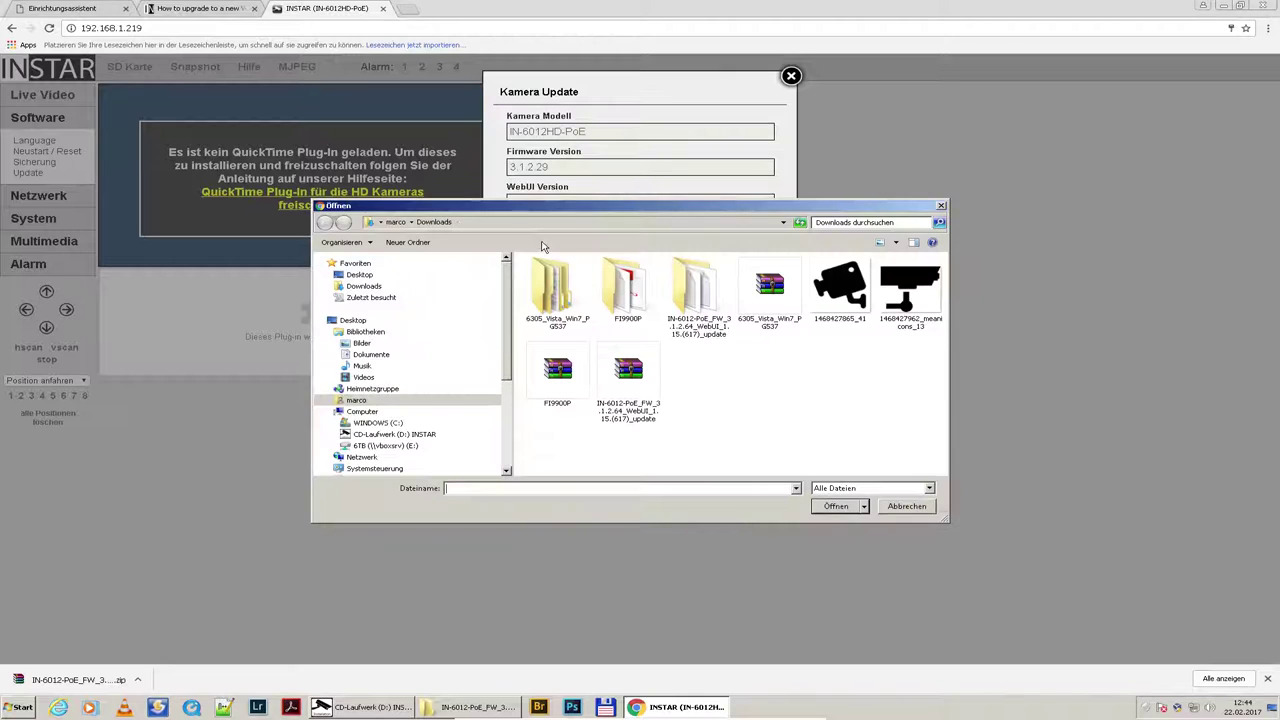
double_click(705, 288)
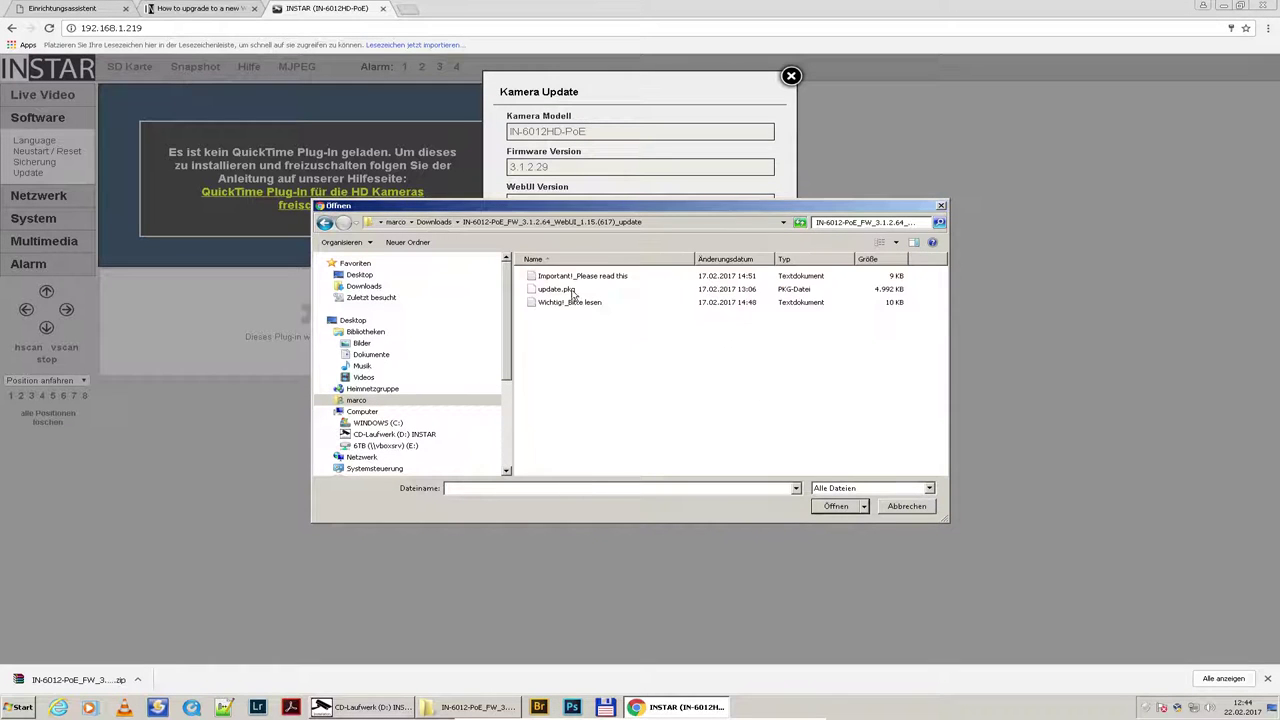
left_click(563, 292)
left_click(836, 506)
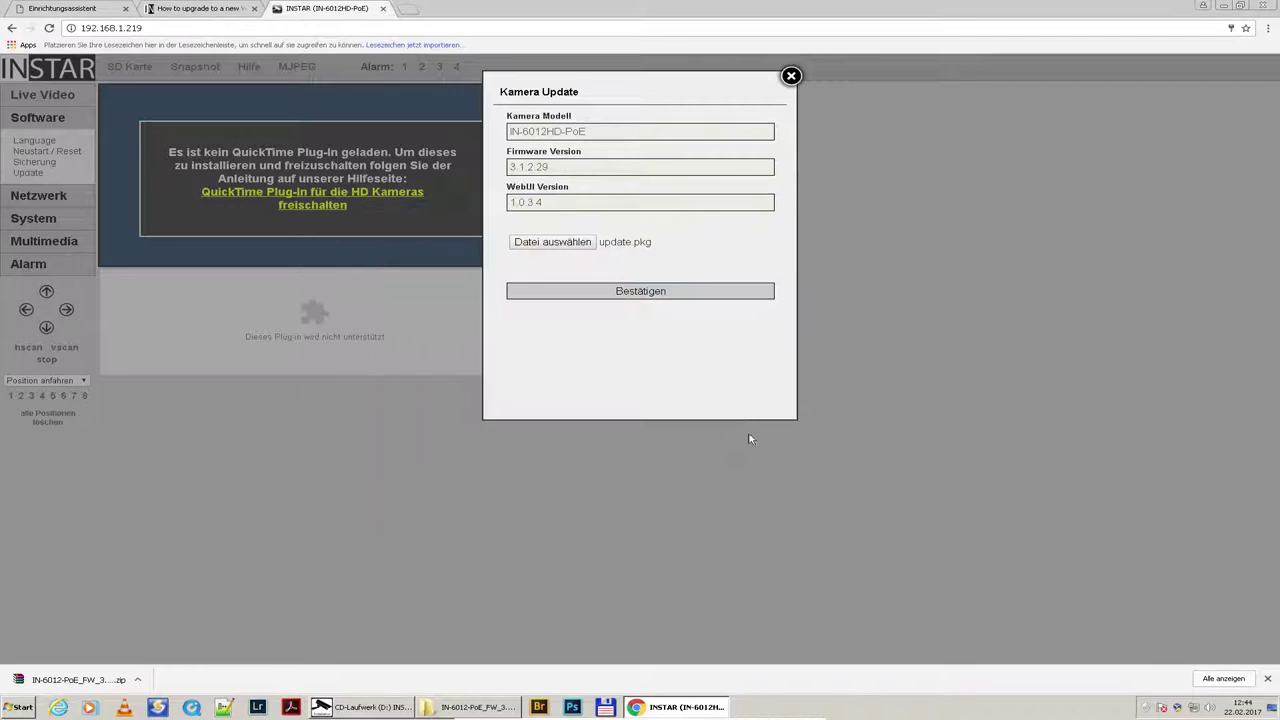
left_click(652, 297)
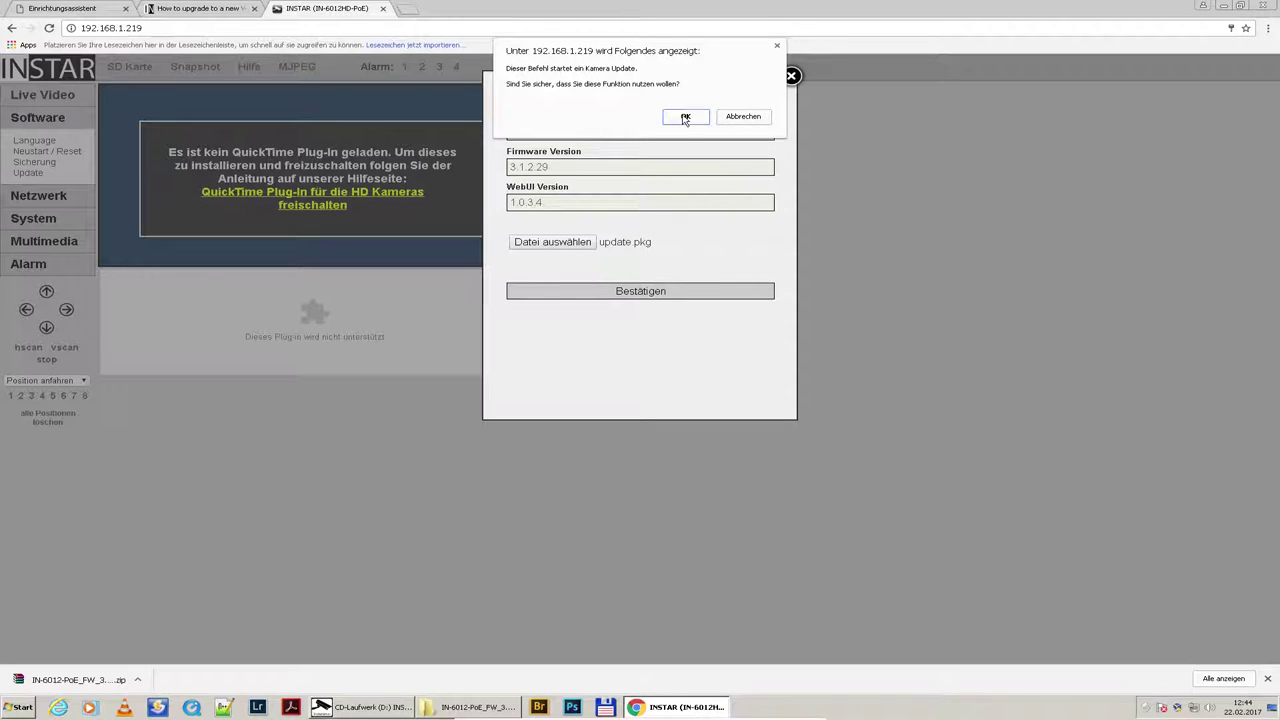
left_click(685, 117)
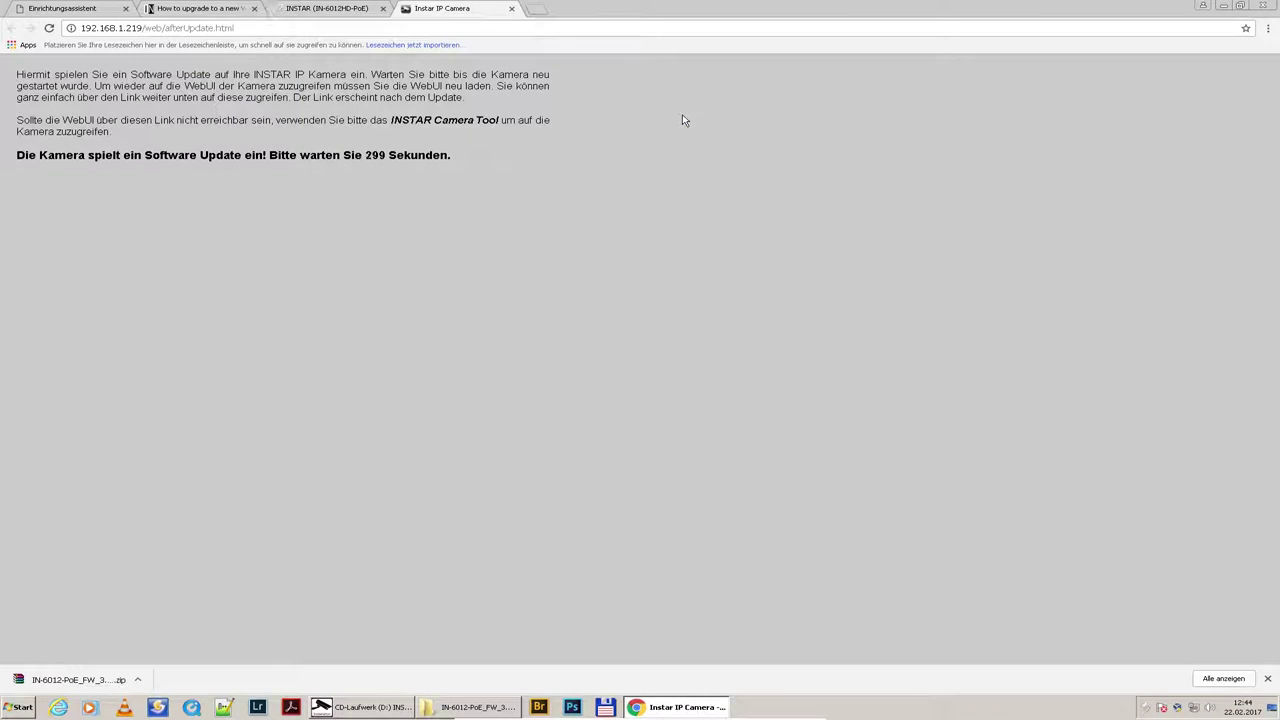
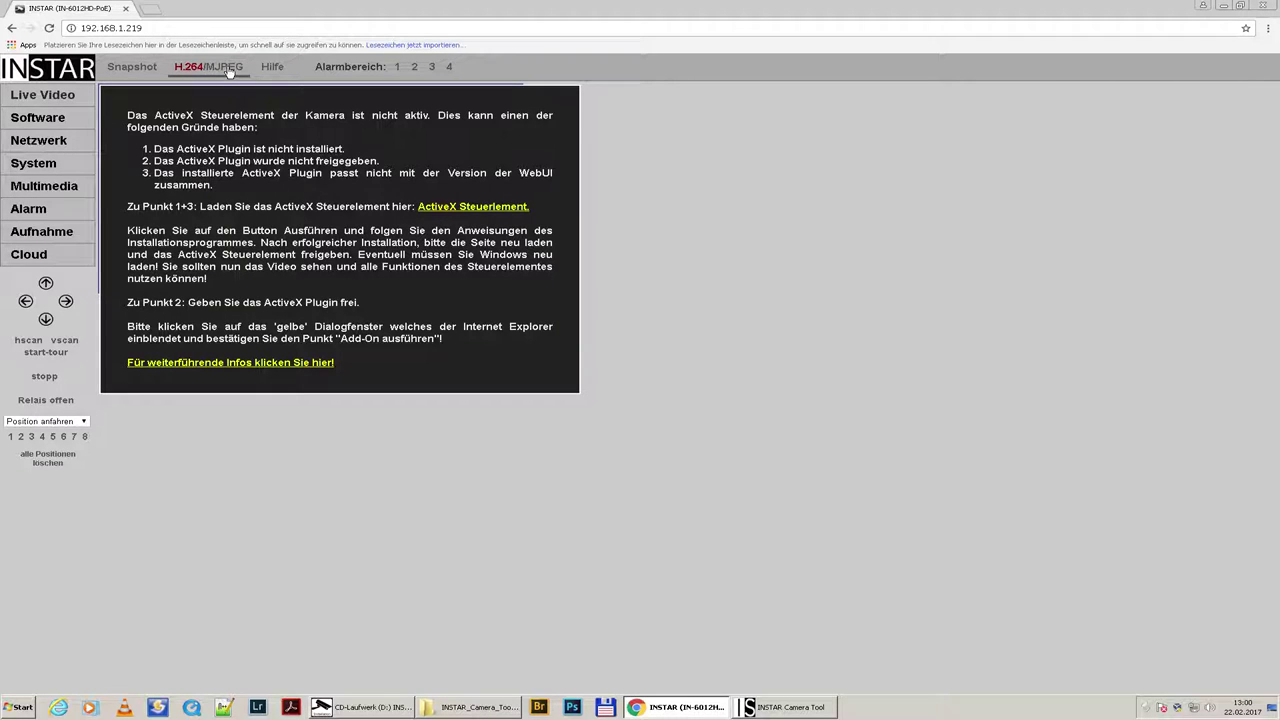
- Switch the live view to the MJPEG stream, restart it, and expand the Software menu
left_click(228, 68)
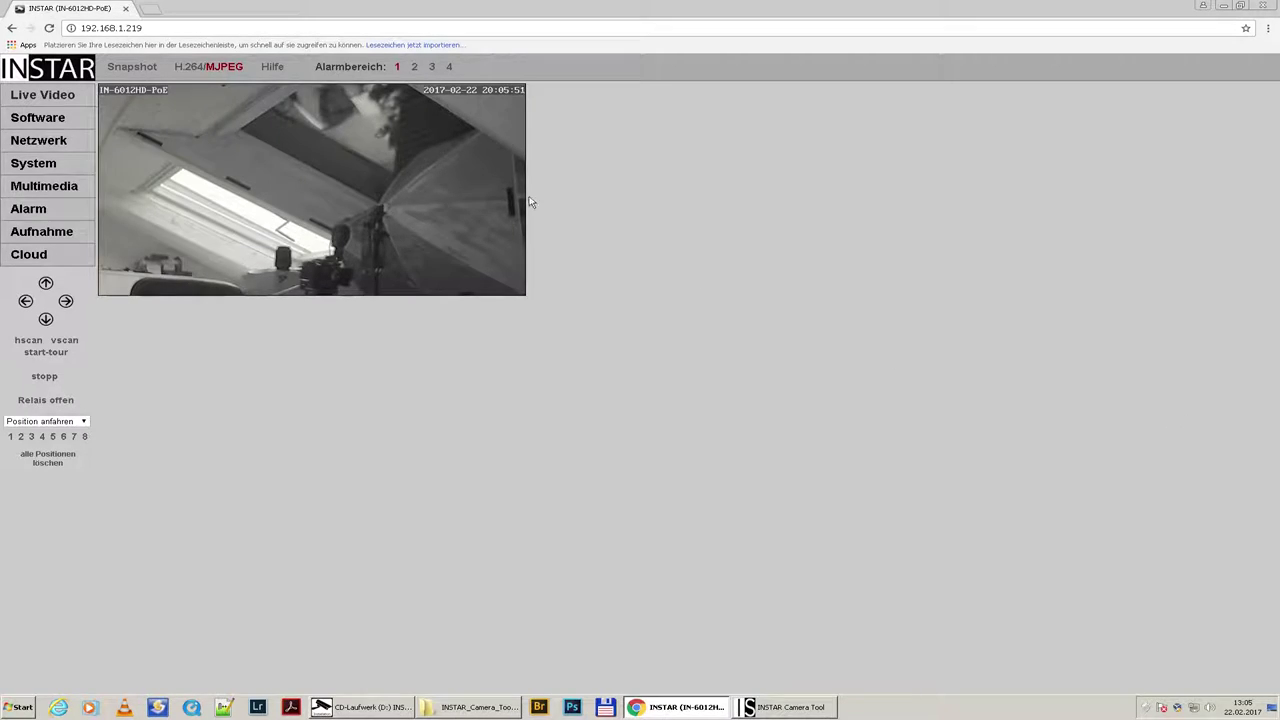
left_click(45, 101)
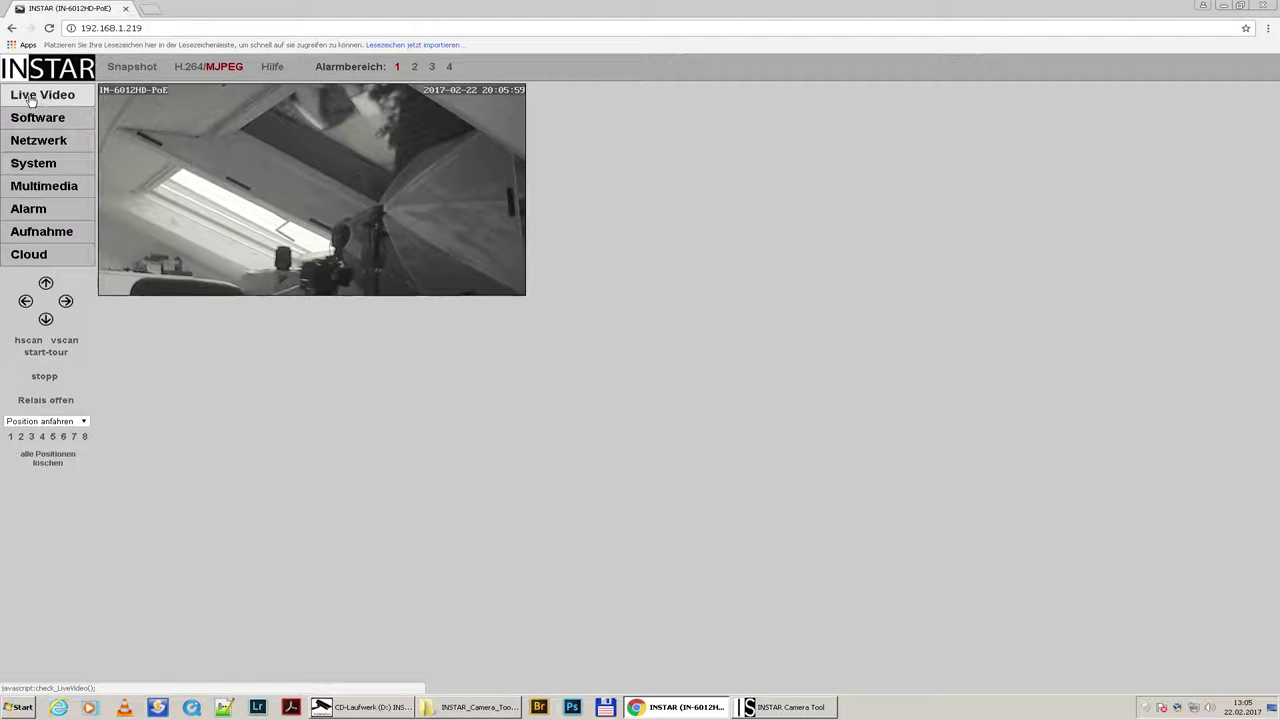
left_click(31, 100)
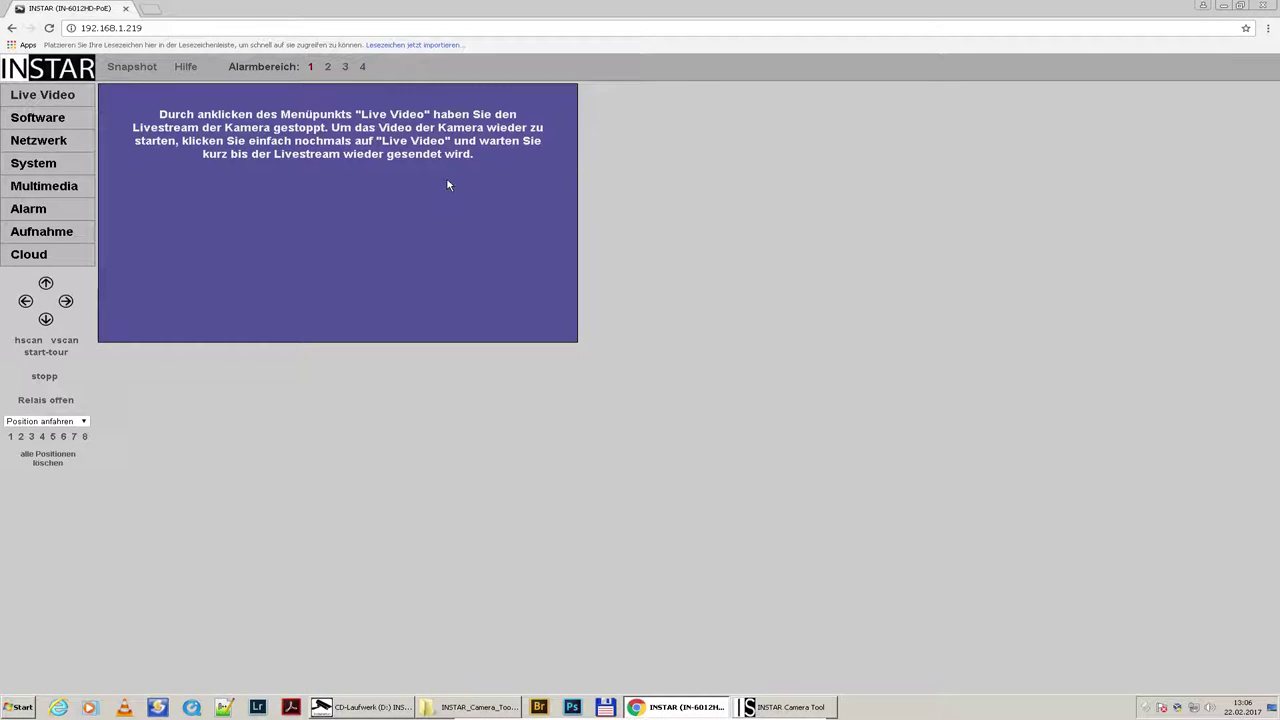
left_click(41, 100)
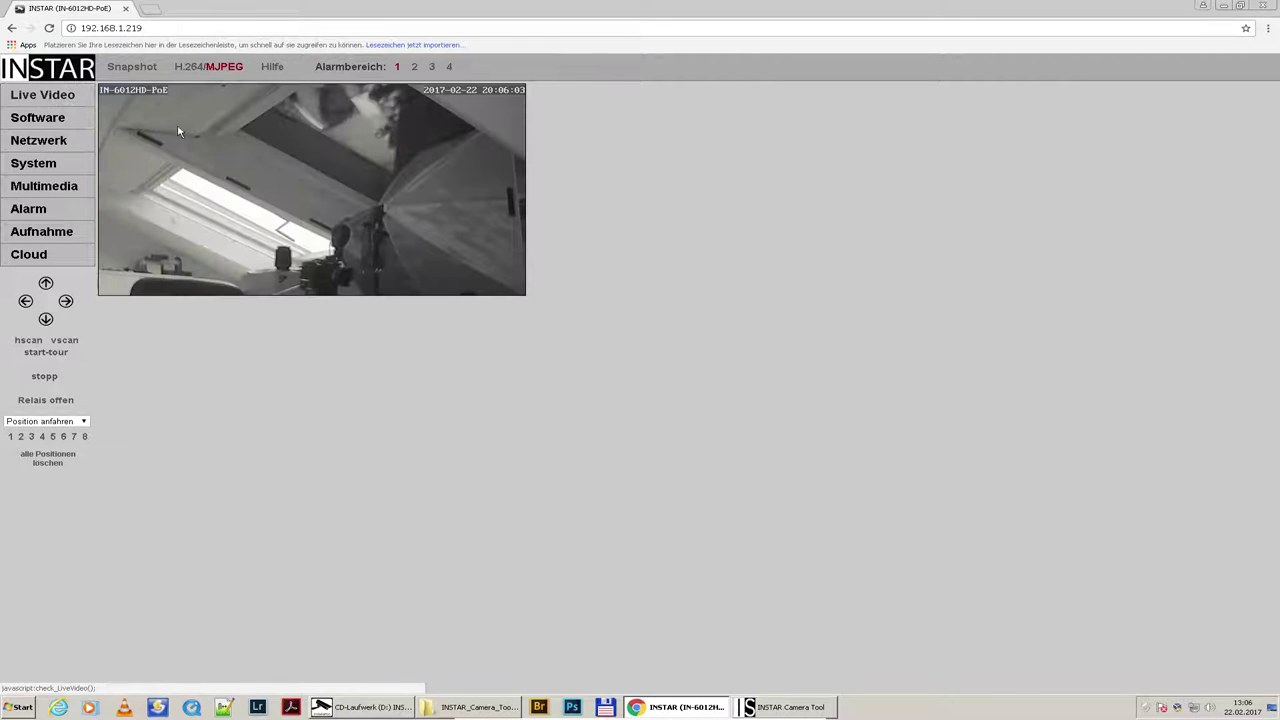
left_click(42, 124)
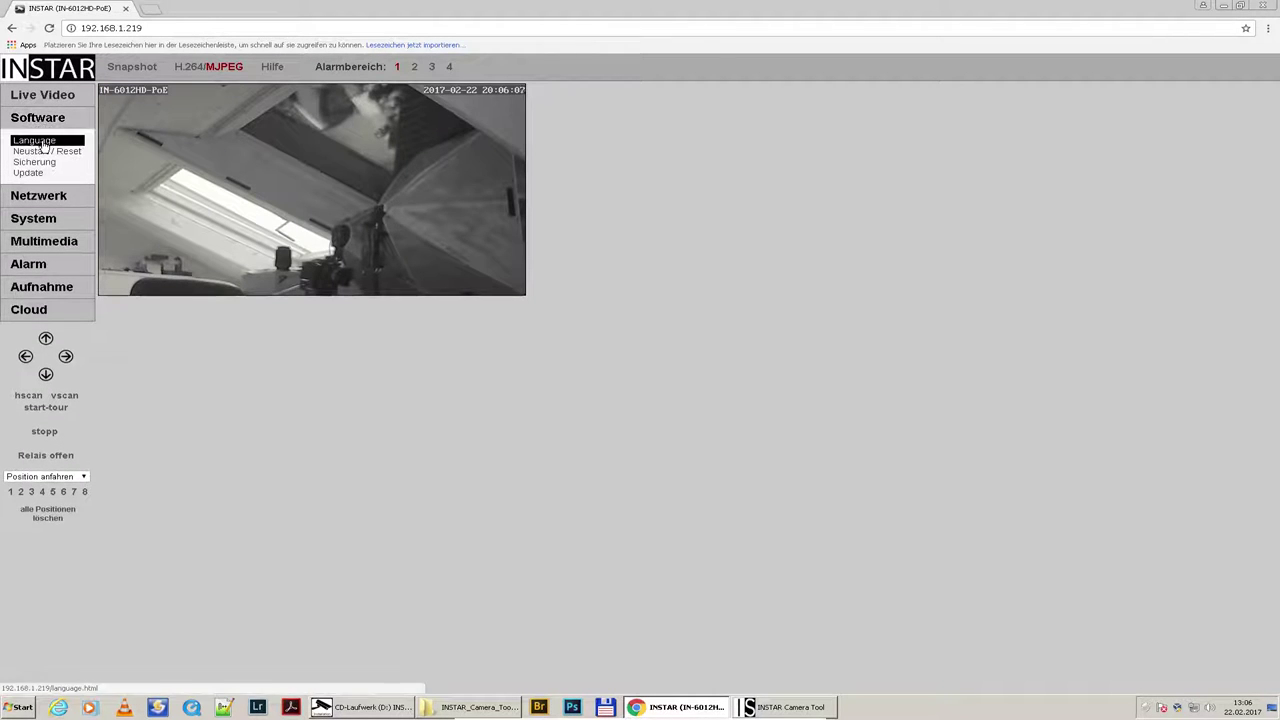
left_click(42, 146)
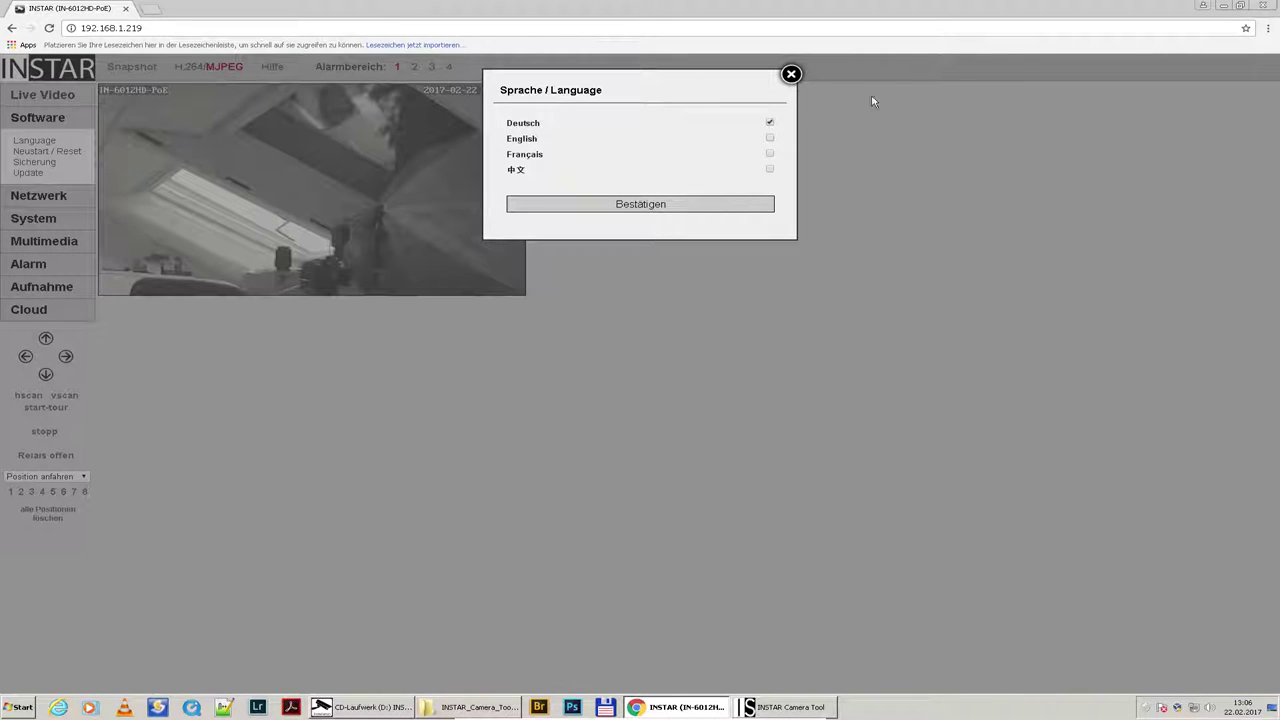
left_click(791, 75)
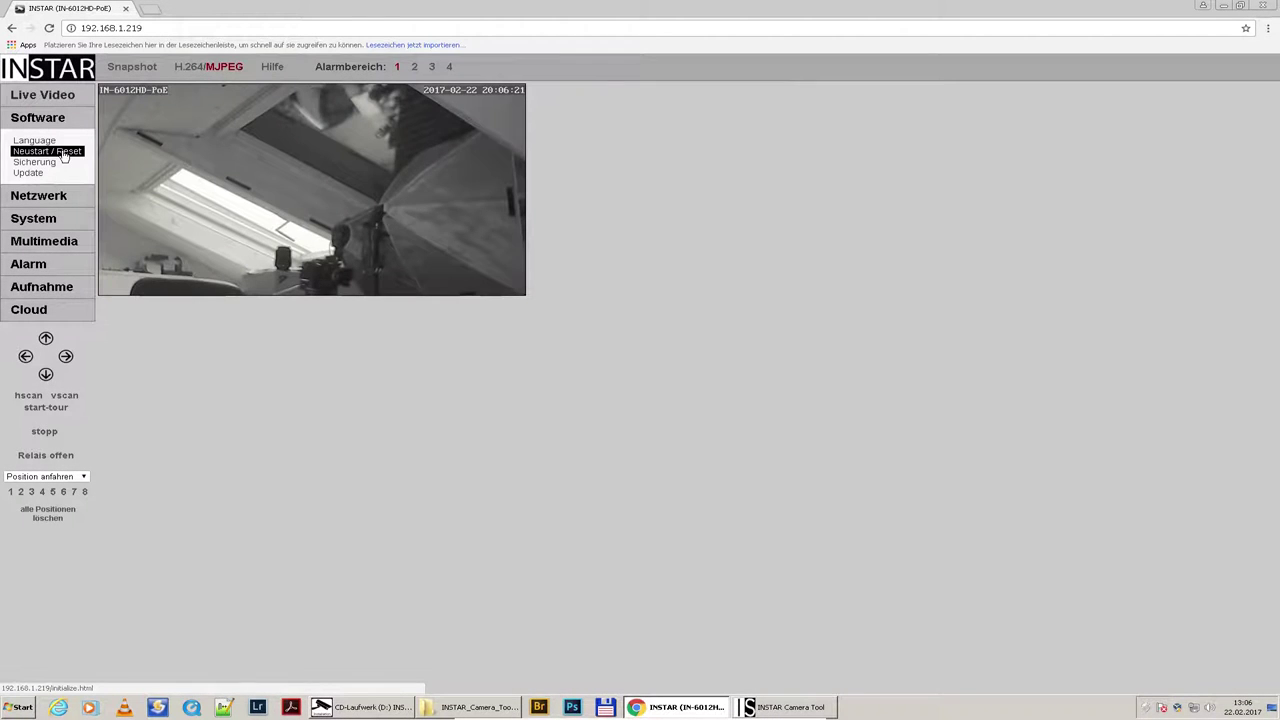
left_click(63, 153)
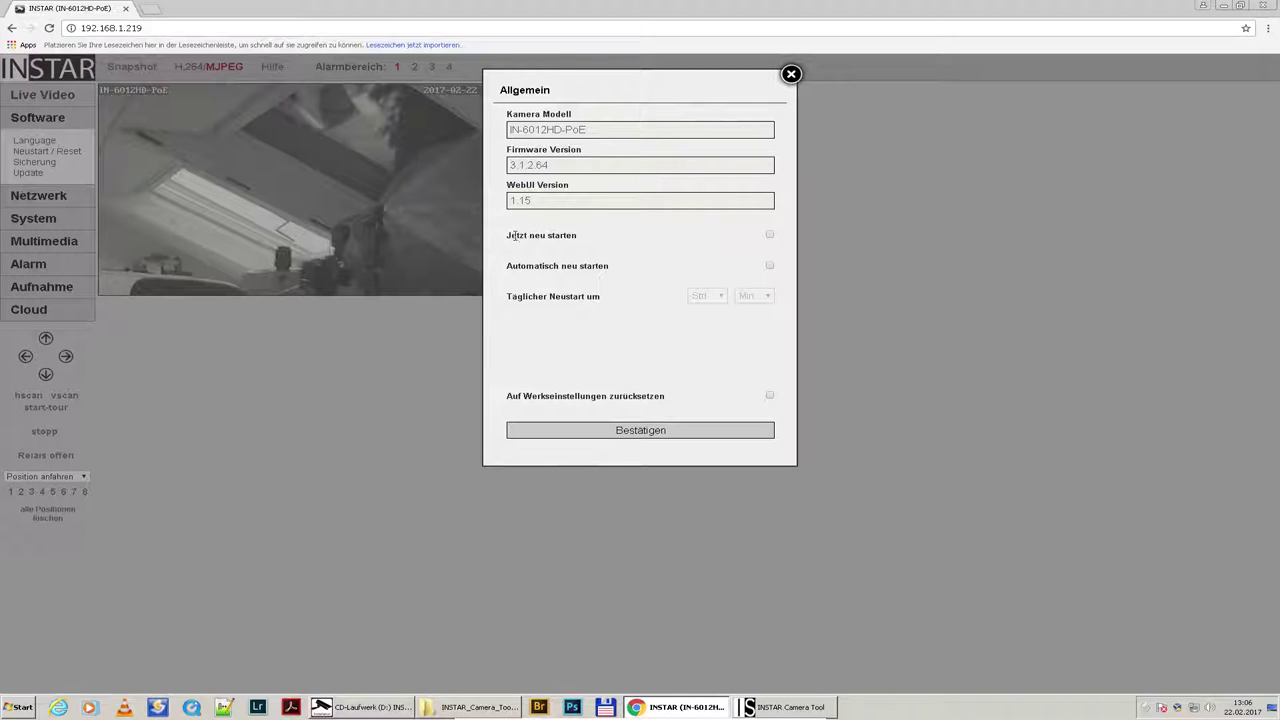
left_click(769, 236)
left_click(770, 266)
left_click(720, 298)
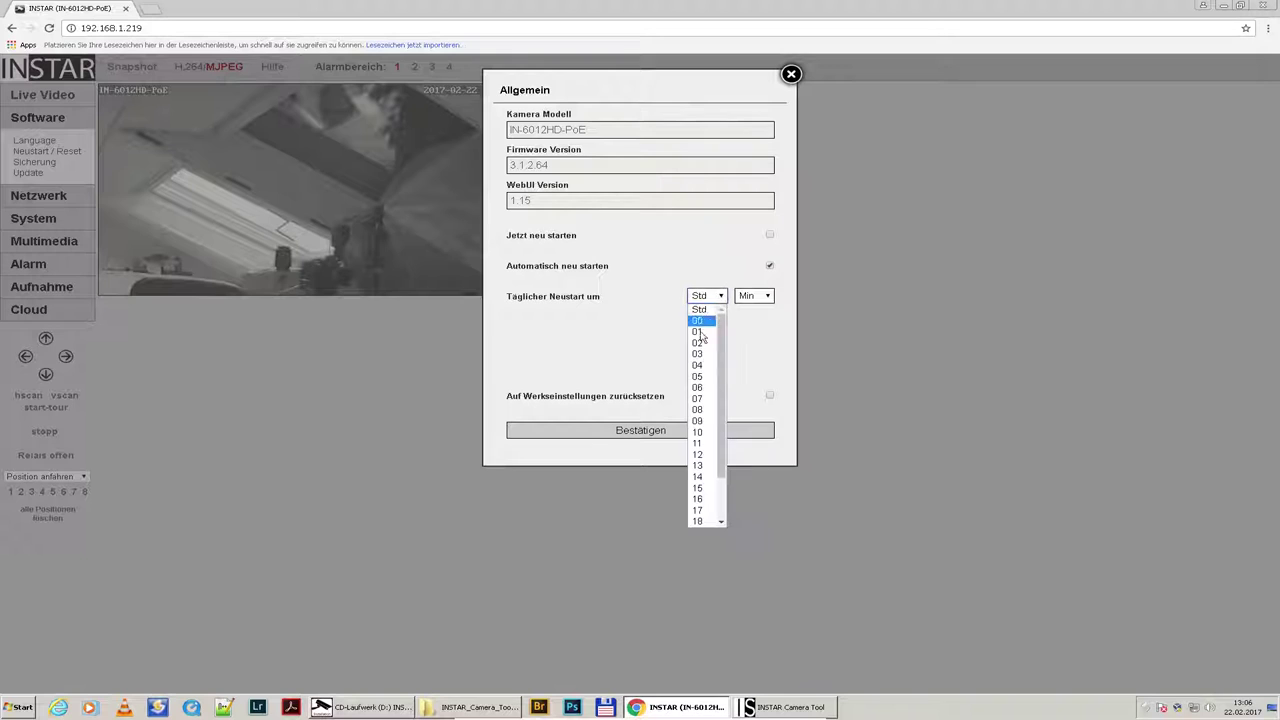
left_click(769, 267)
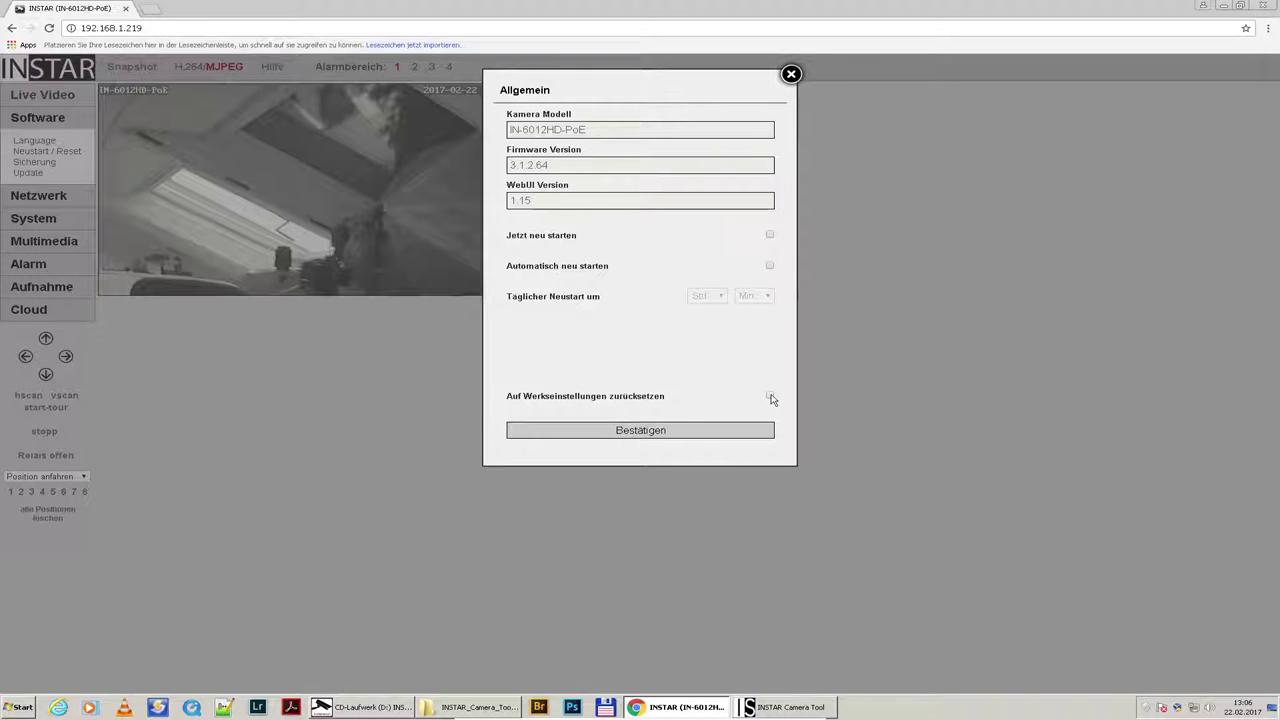
left_click(789, 75)
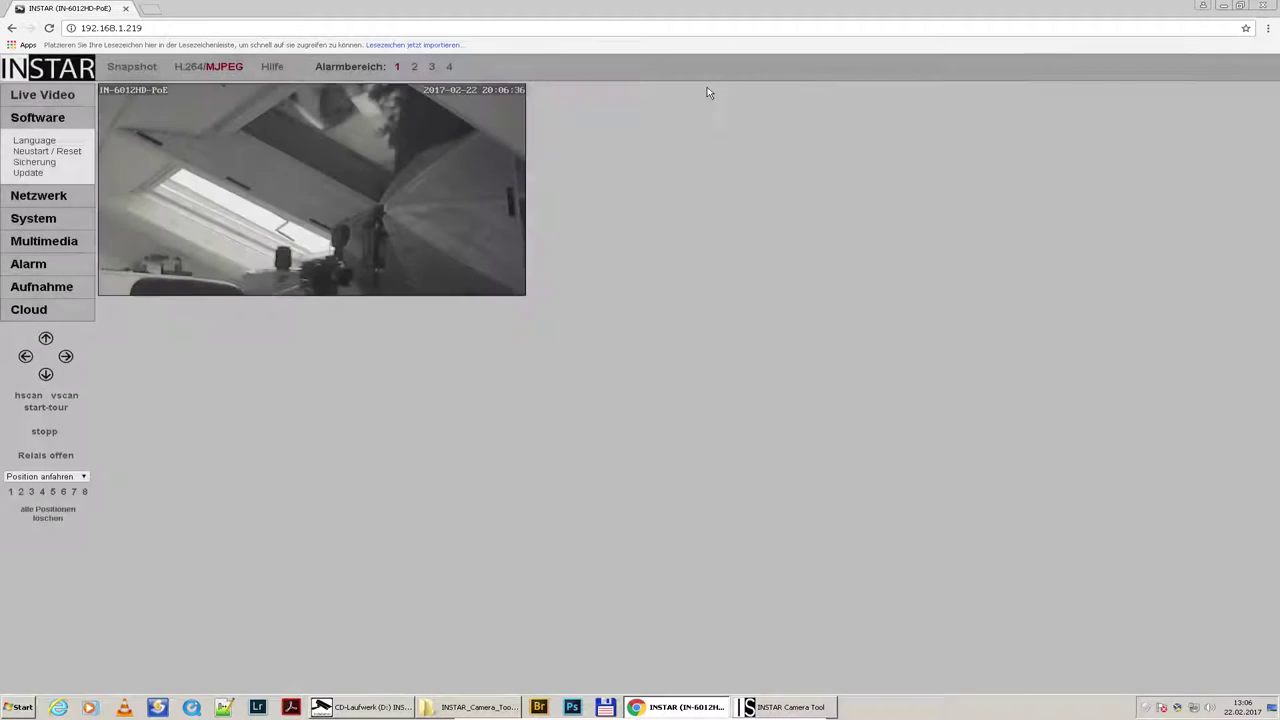
left_click(44, 165)
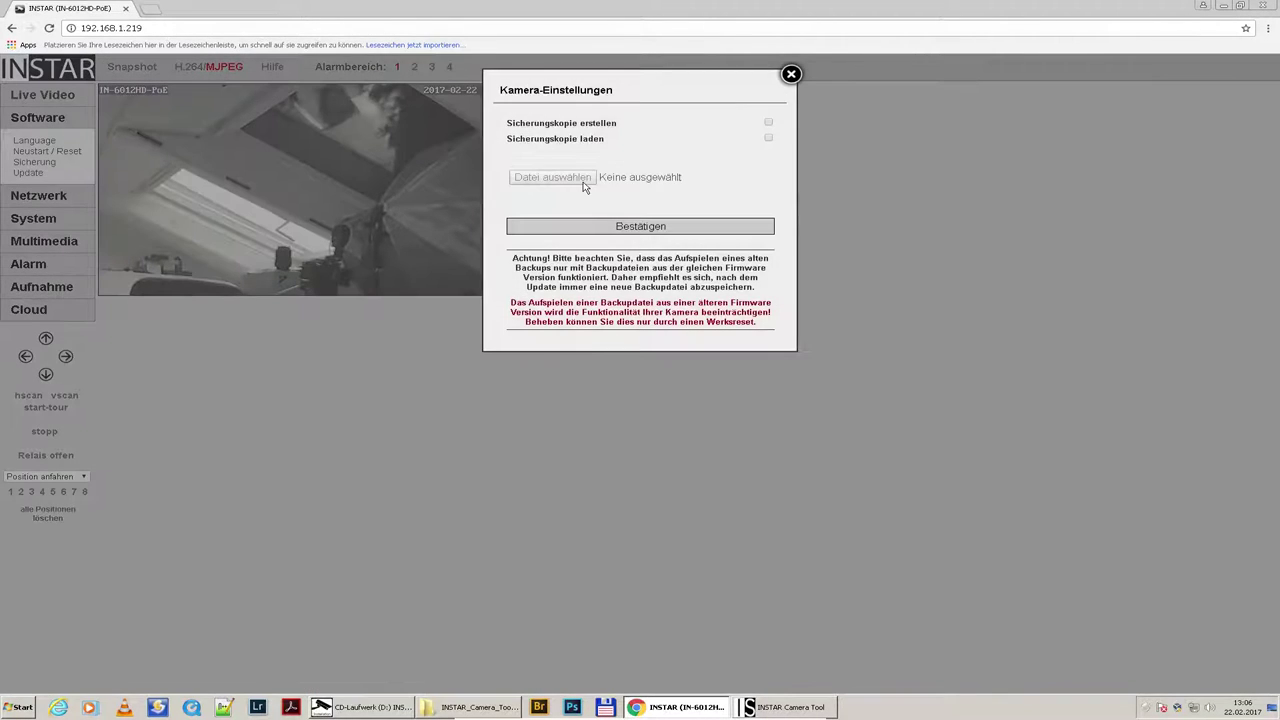
left_click(769, 123)
left_click(769, 139)
left_click(769, 139)
double_click(631, 302)
left_click(791, 75)
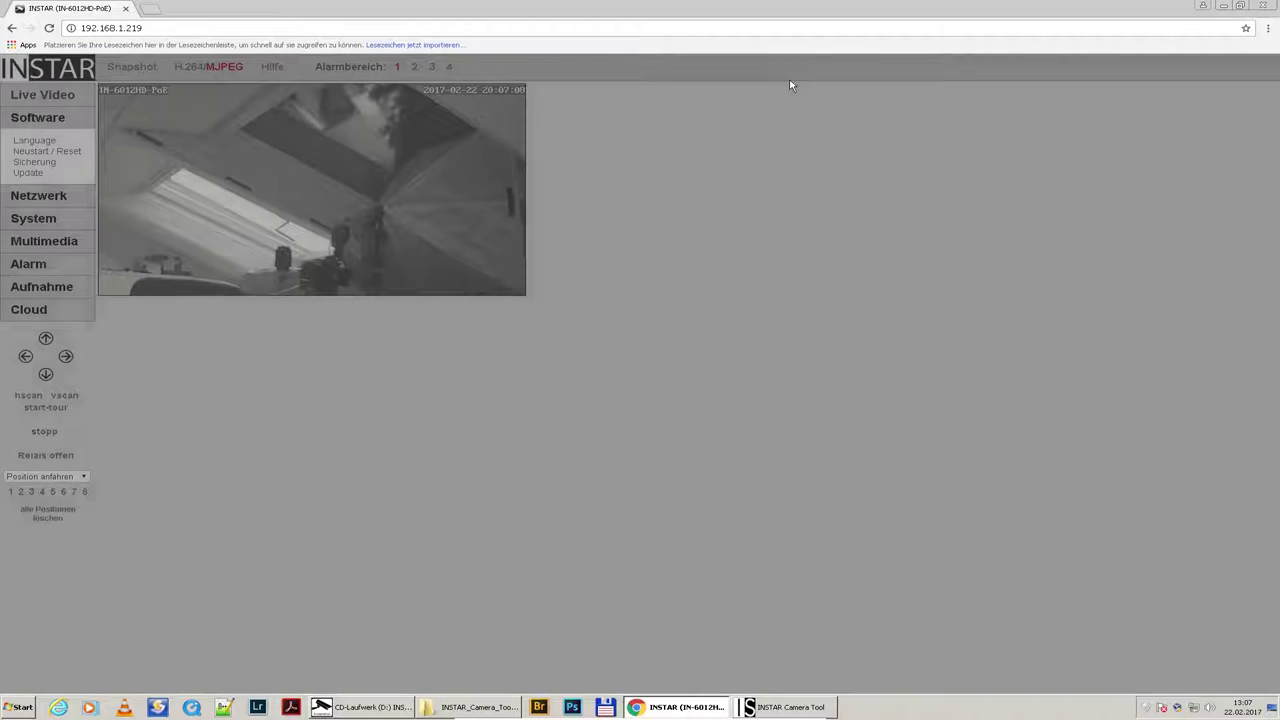
left_click(28, 173)
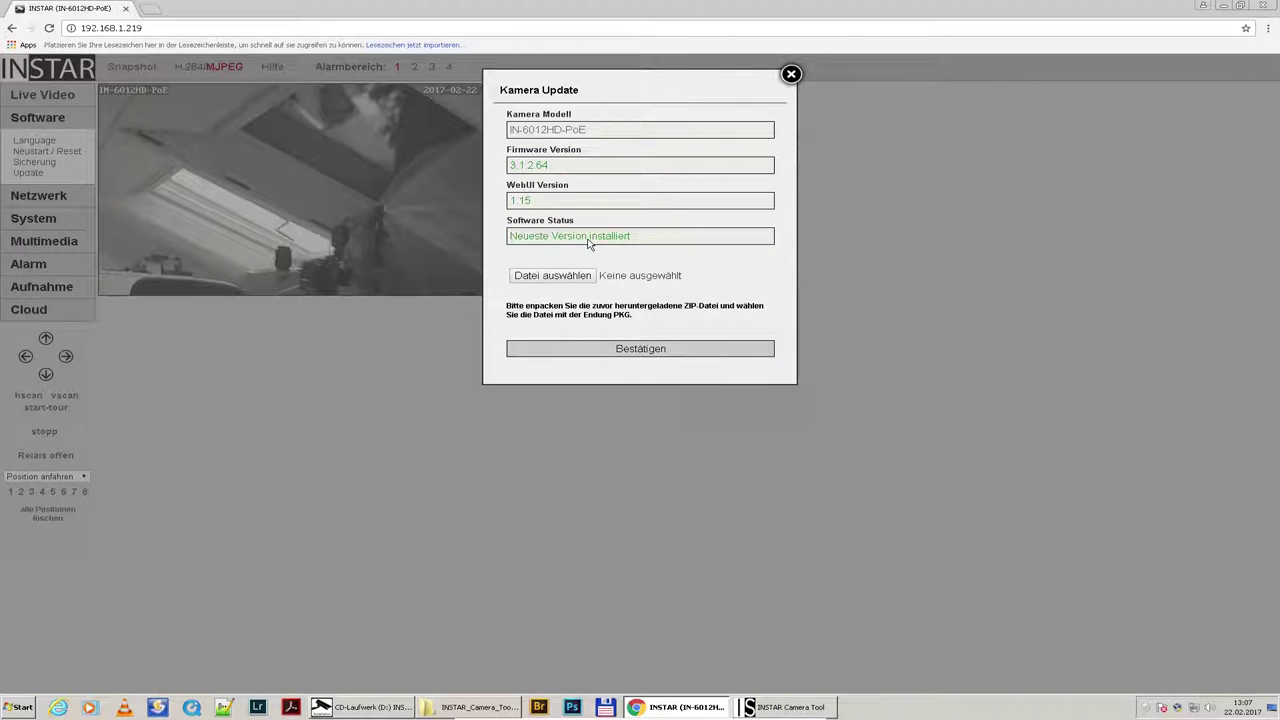
left_click(791, 75)
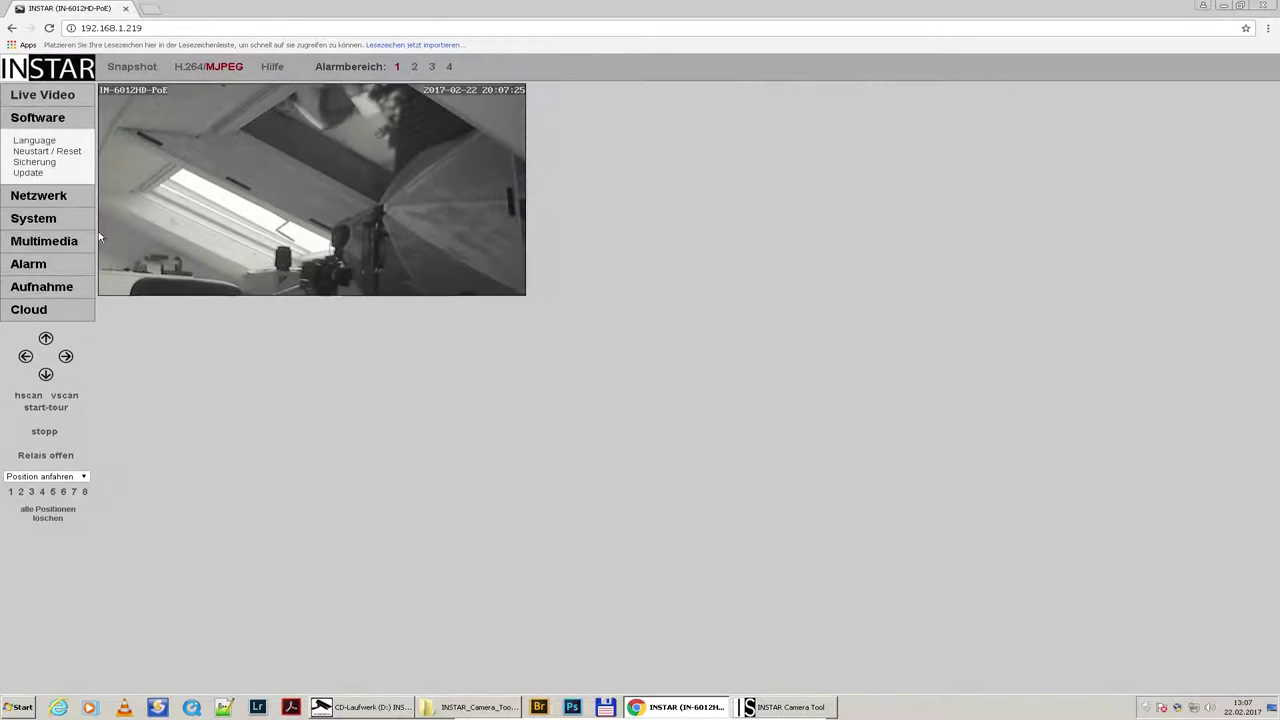
- In Netzwerk > IP-Konfiguration, untick 'Beziehen der IP vom DHCP Server'
left_click(54, 199)
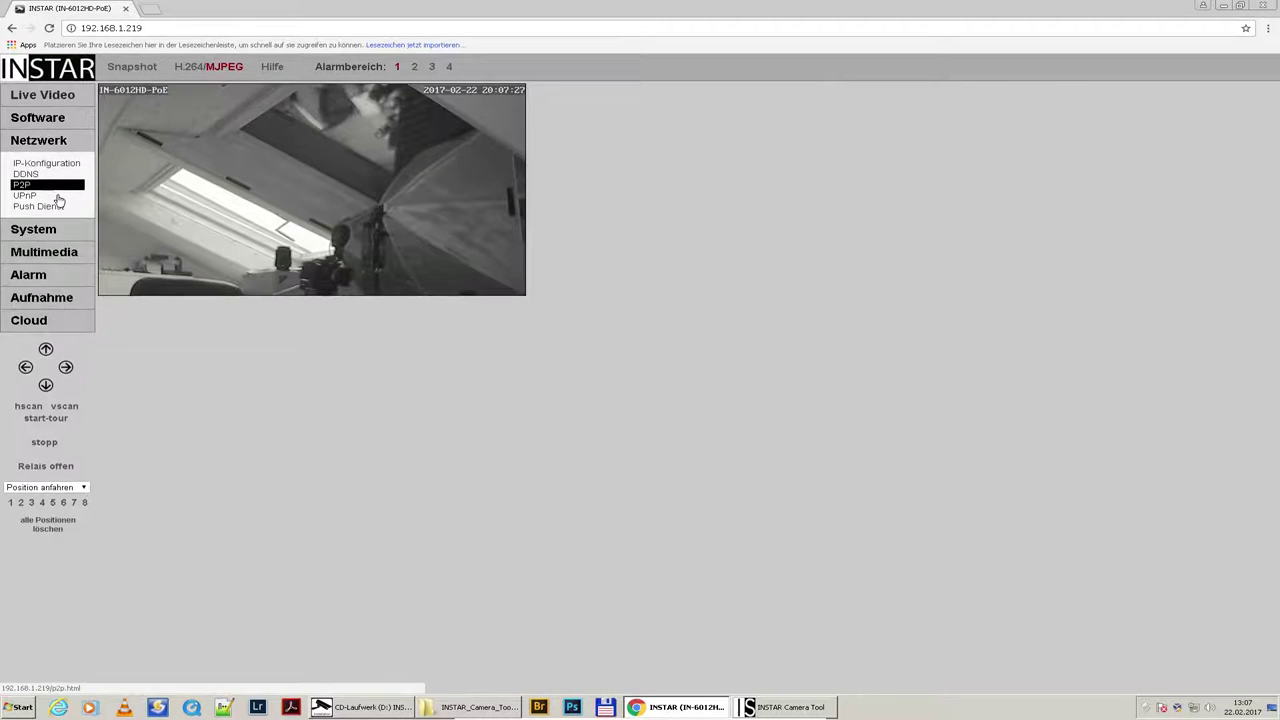
left_click(44, 168)
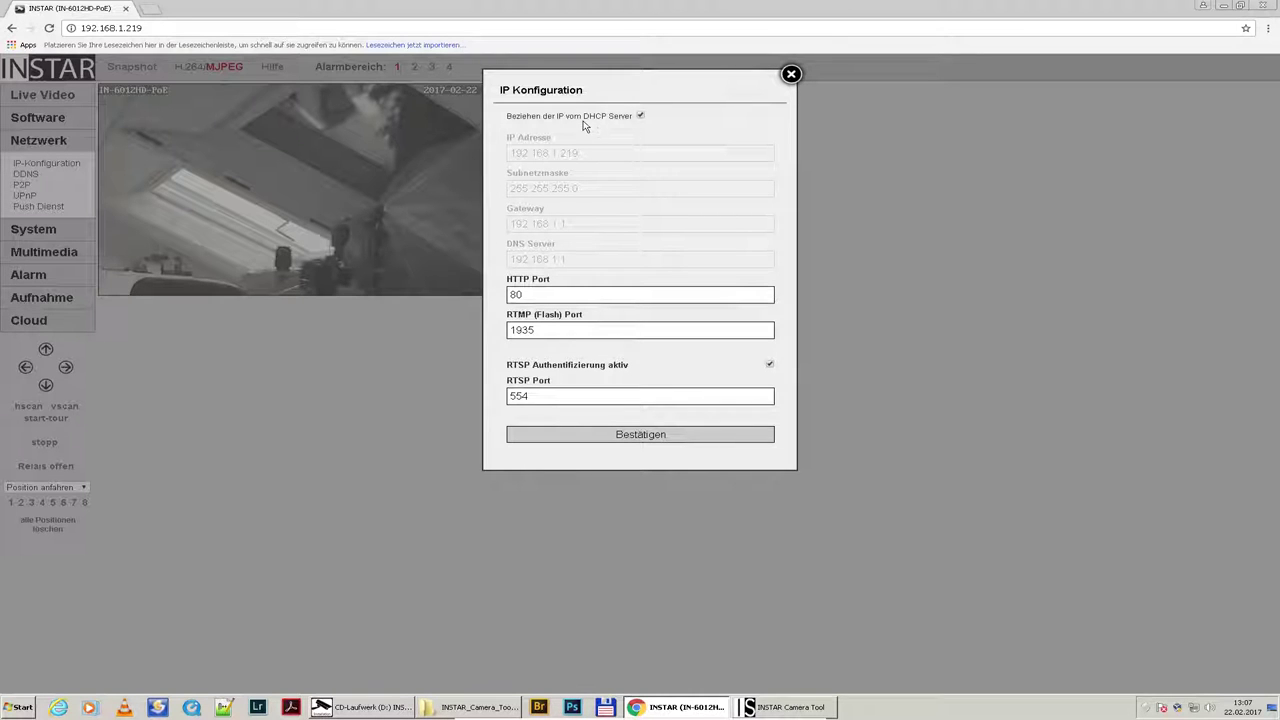
left_click(641, 116)
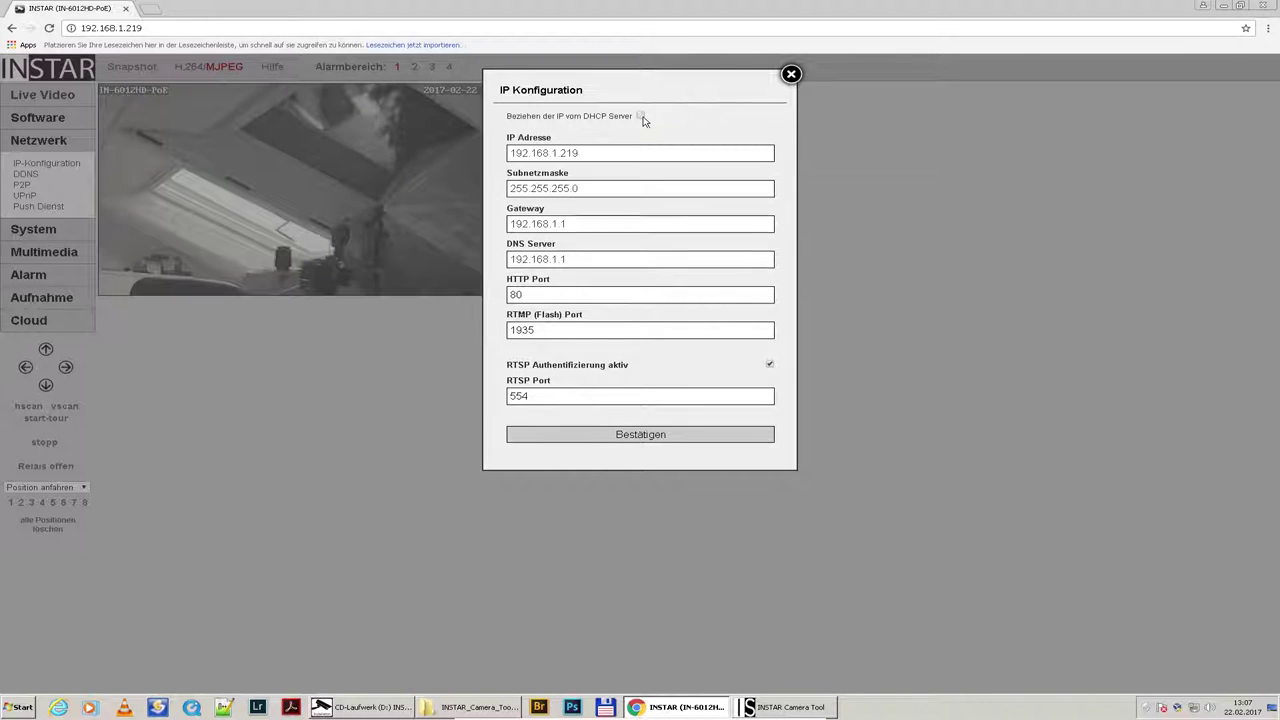
- Review the fixed IP 192.168.1.219, subnet, gateway and DNS fields, then confirm and close
left_click(591, 153)
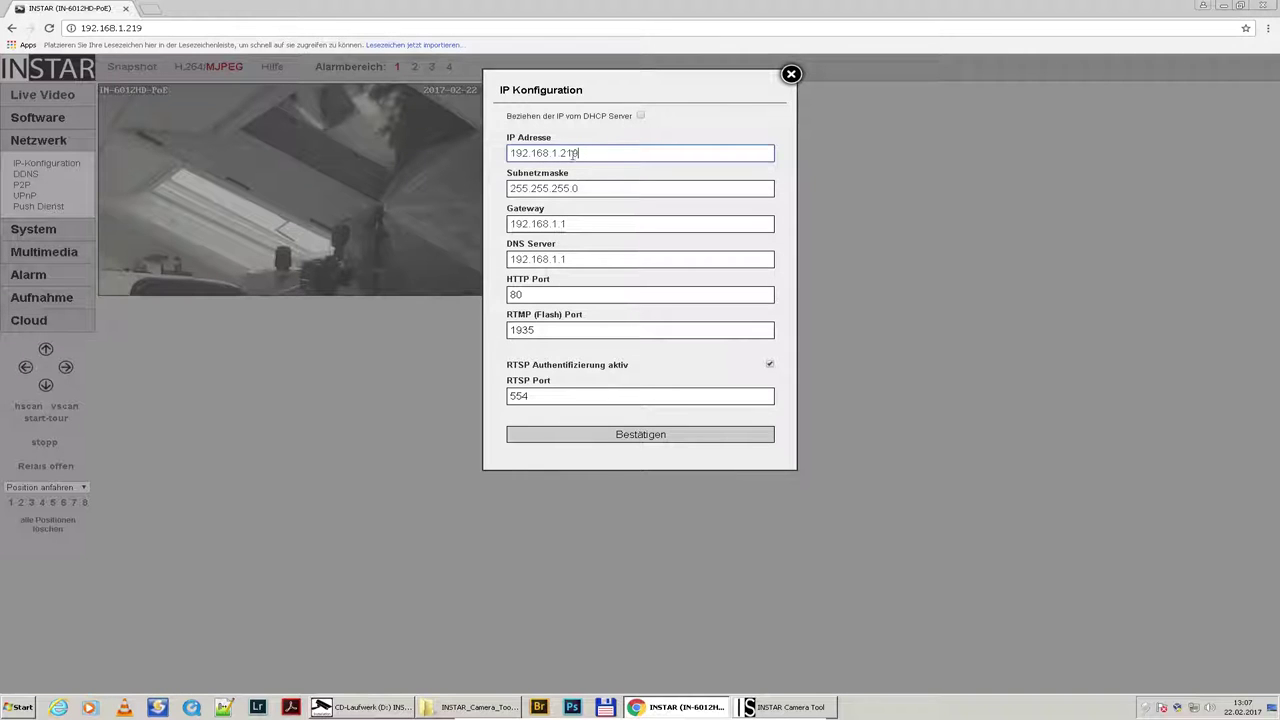
double_click(591, 153)
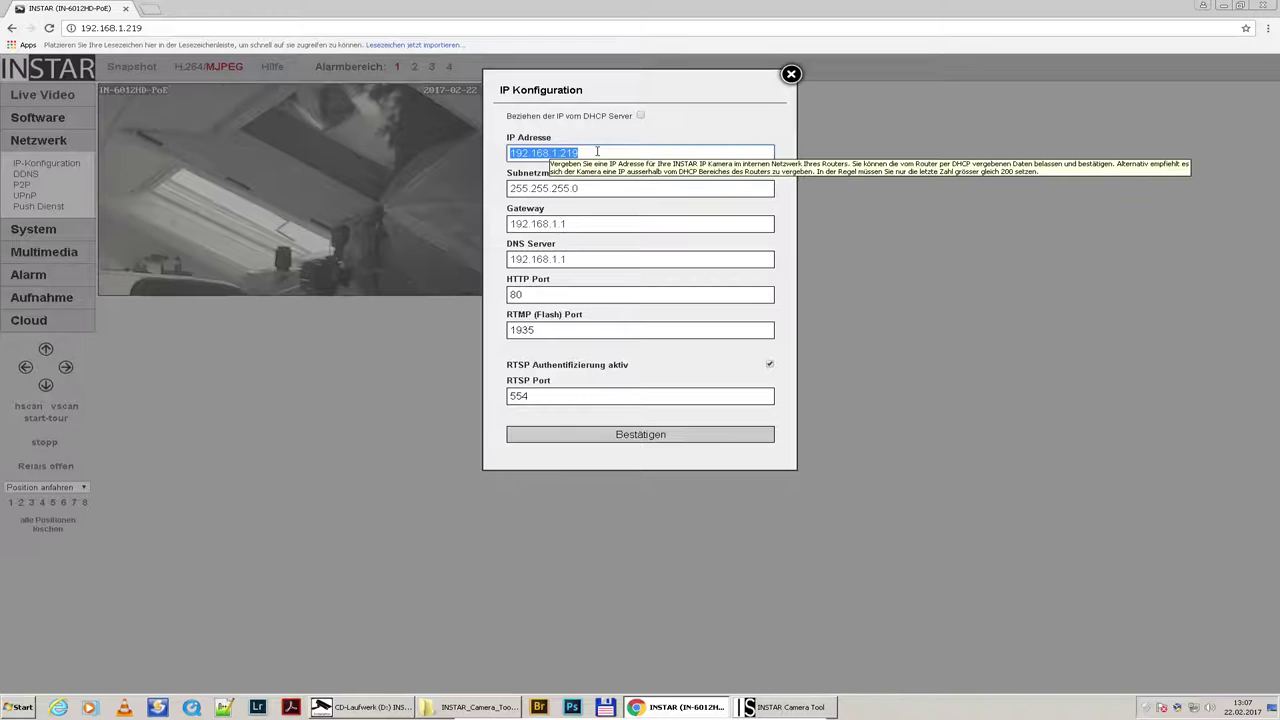
left_click(597, 152)
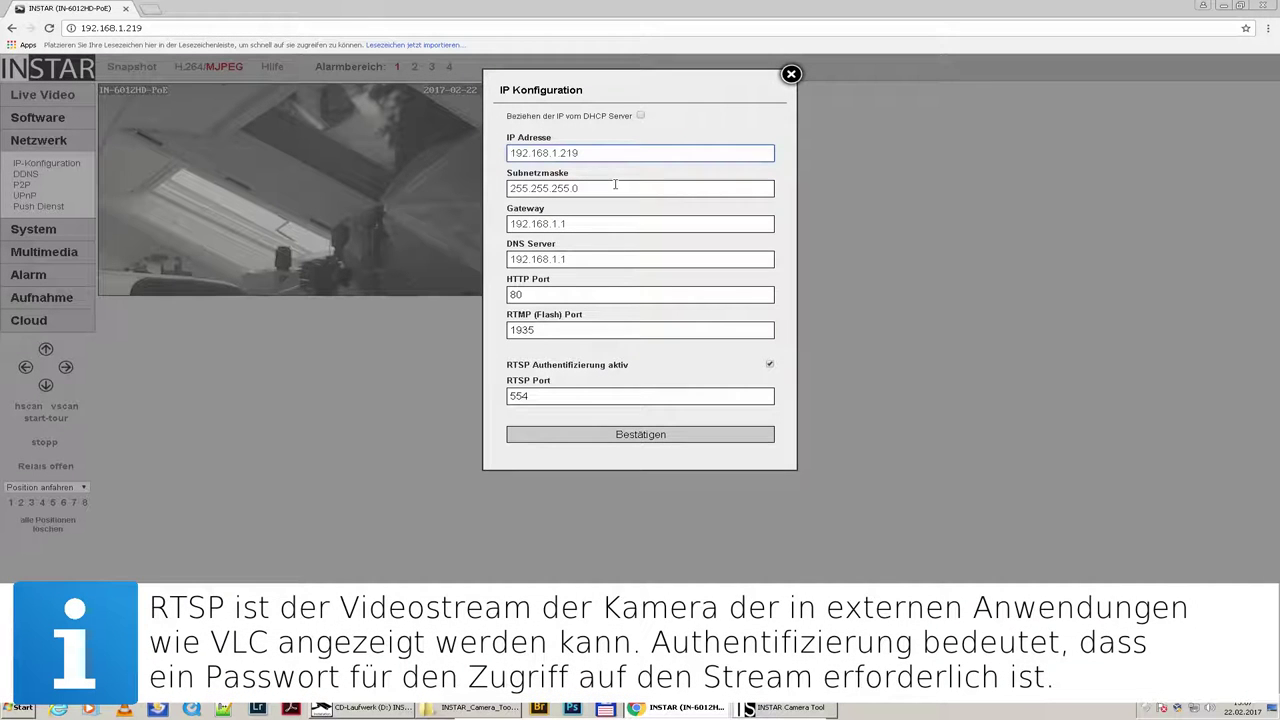
double_click(598, 189)
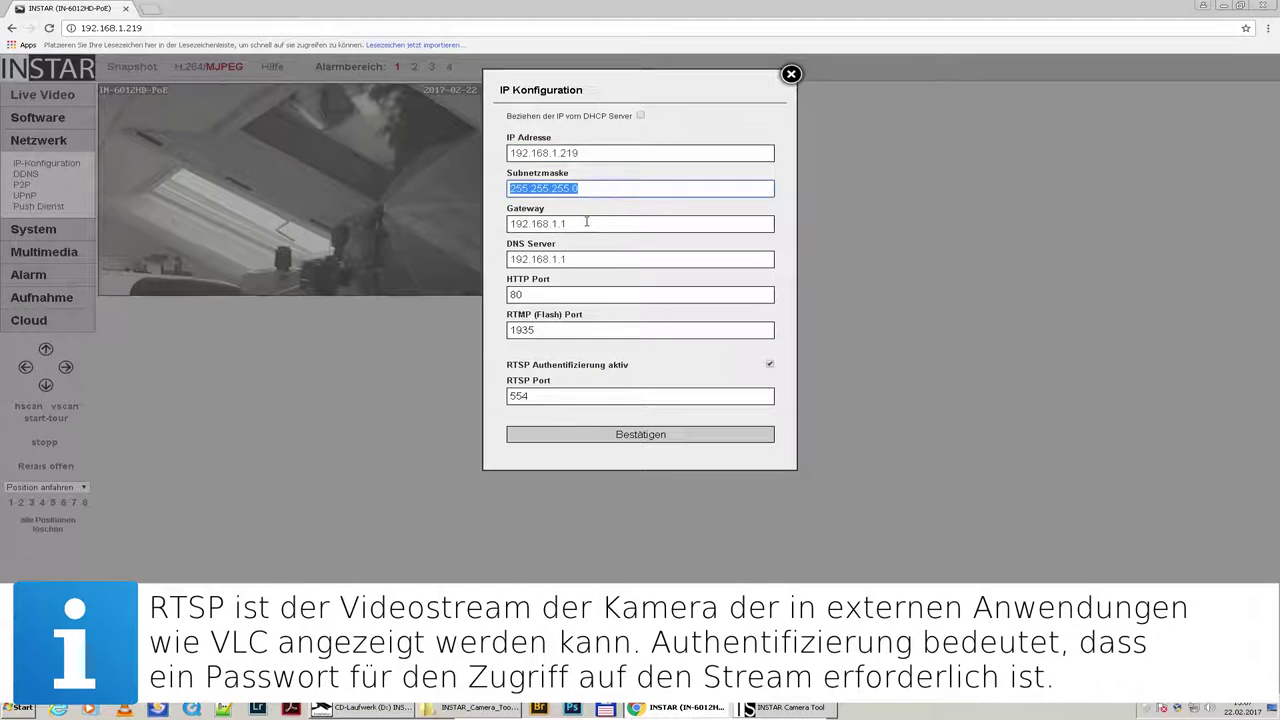
key("Tab")
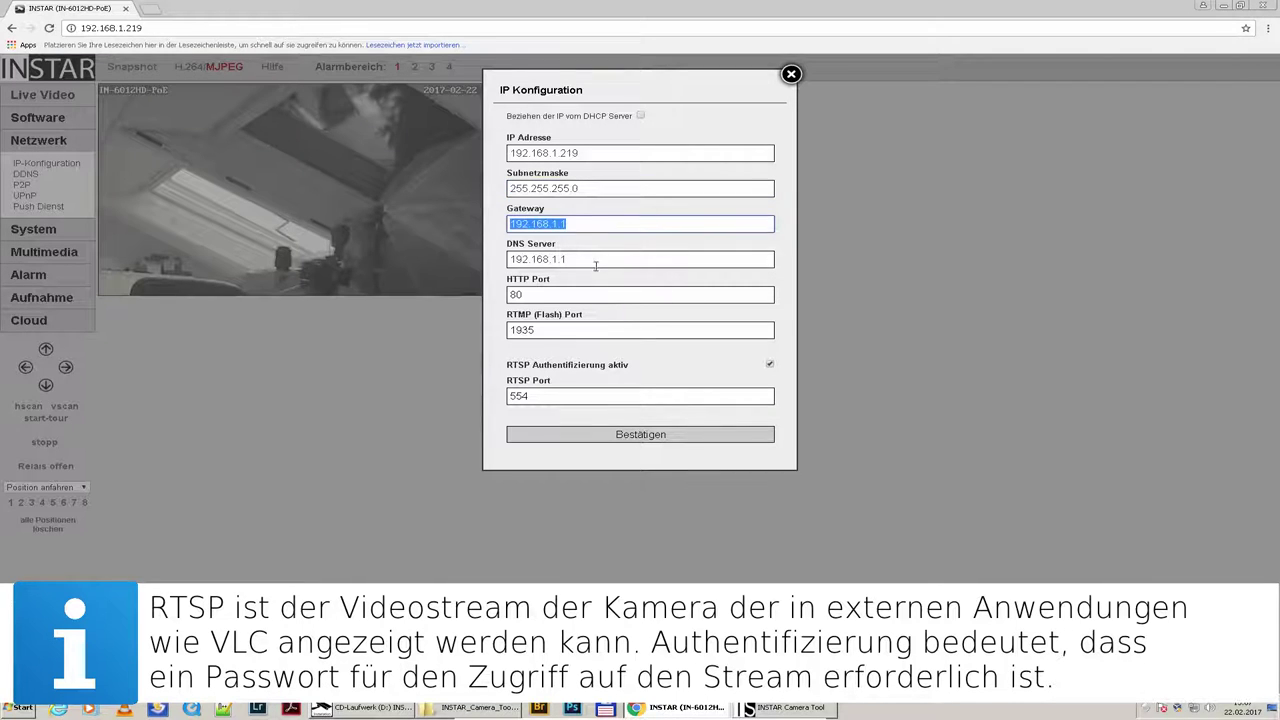
key("Tab")
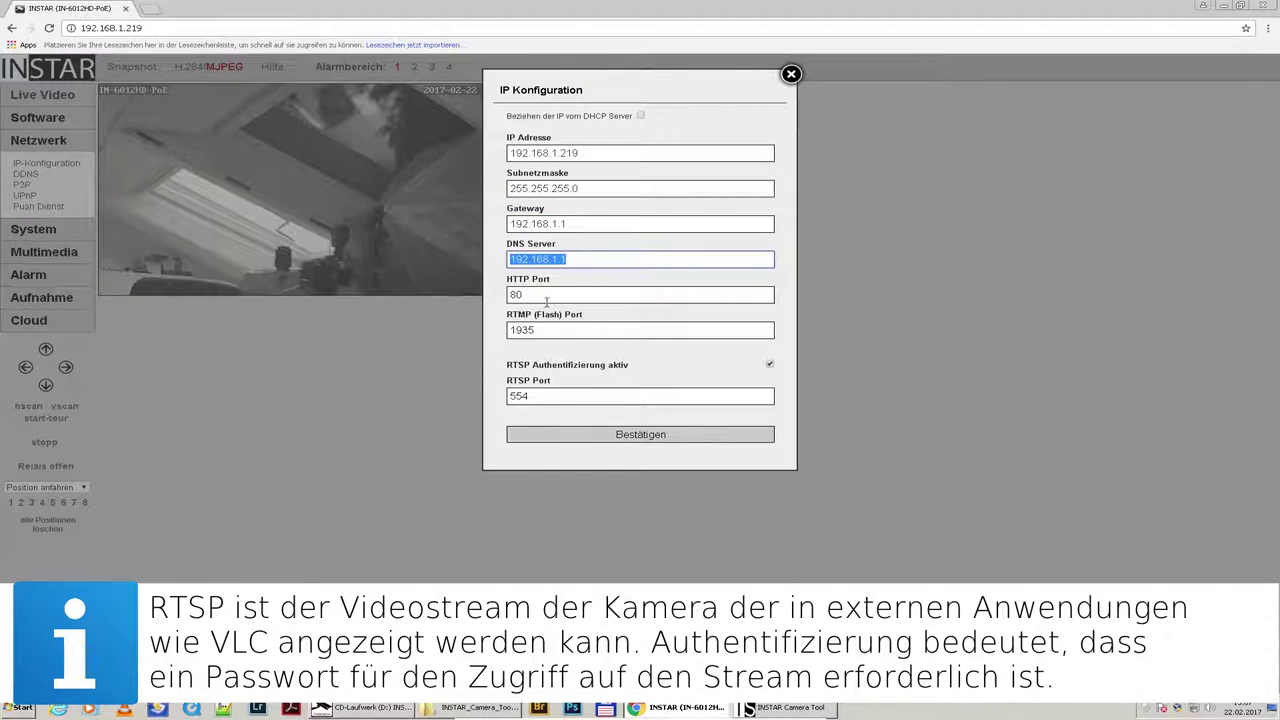
left_click(647, 436)
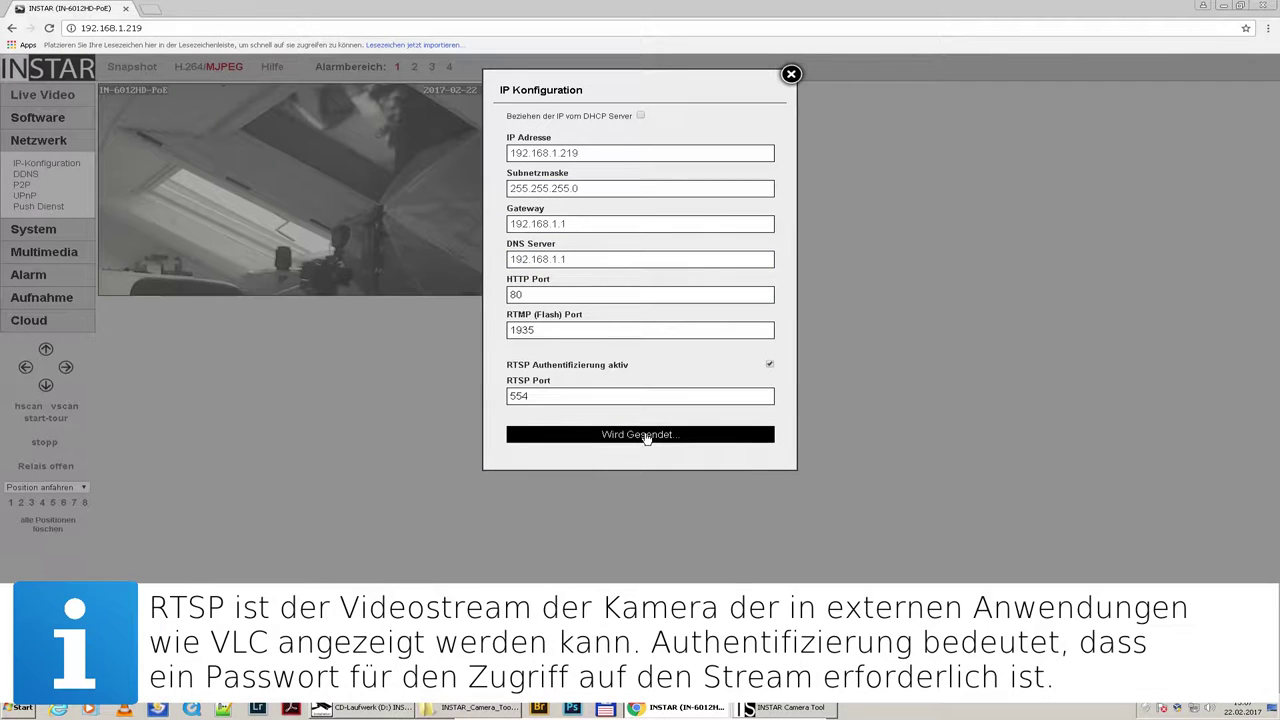
left_click(790, 76)
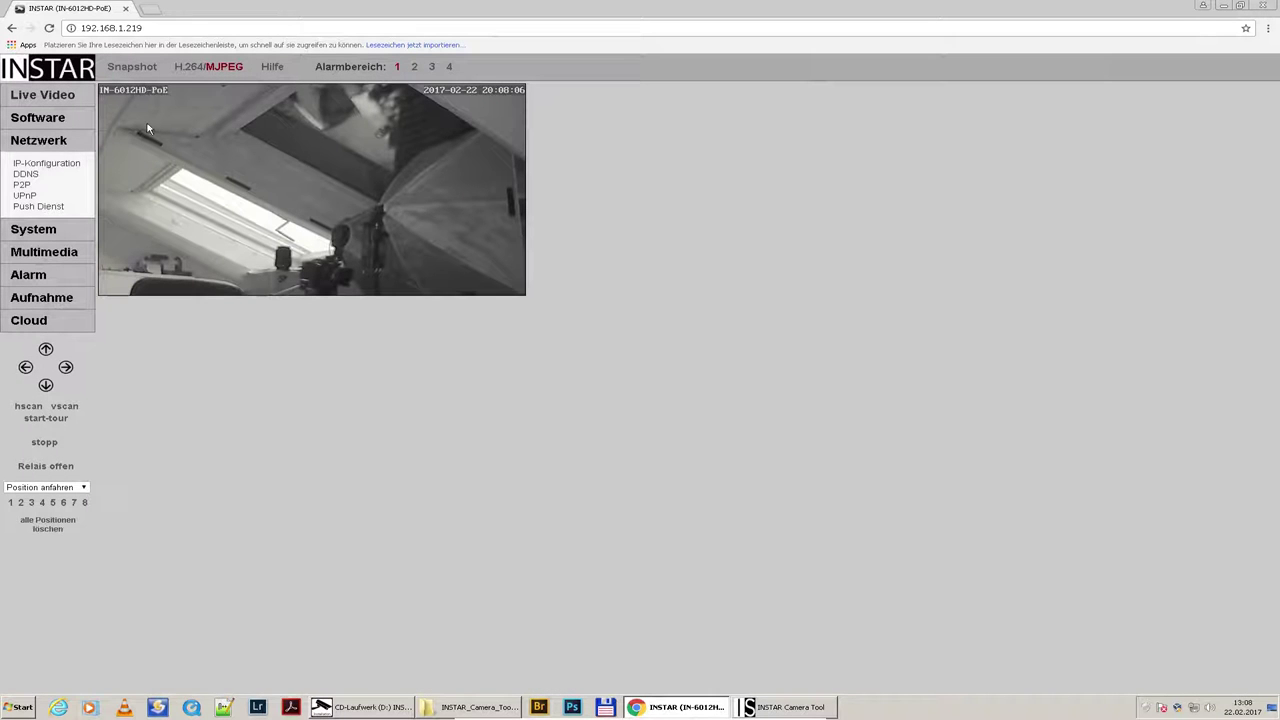
- Open the DDNS settings and highlight the camera's own DDNS address
left_click(25, 174)
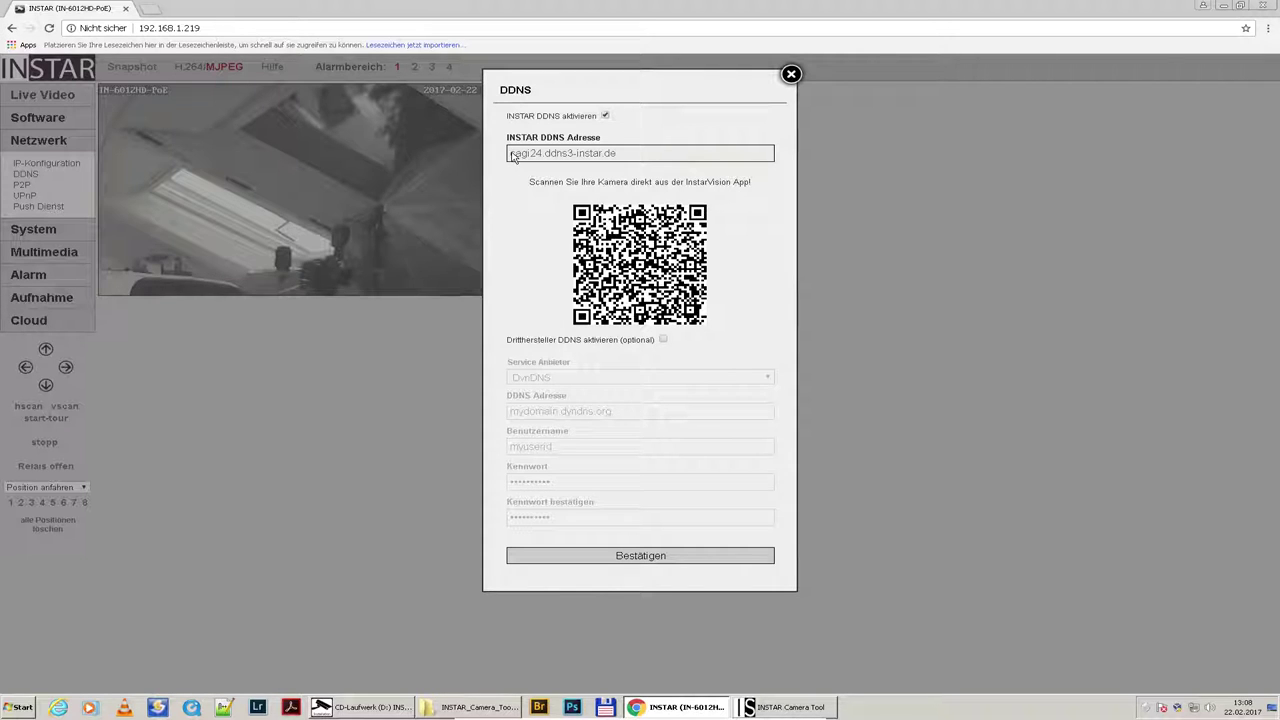
left_click_drag(512, 156, 634, 157)
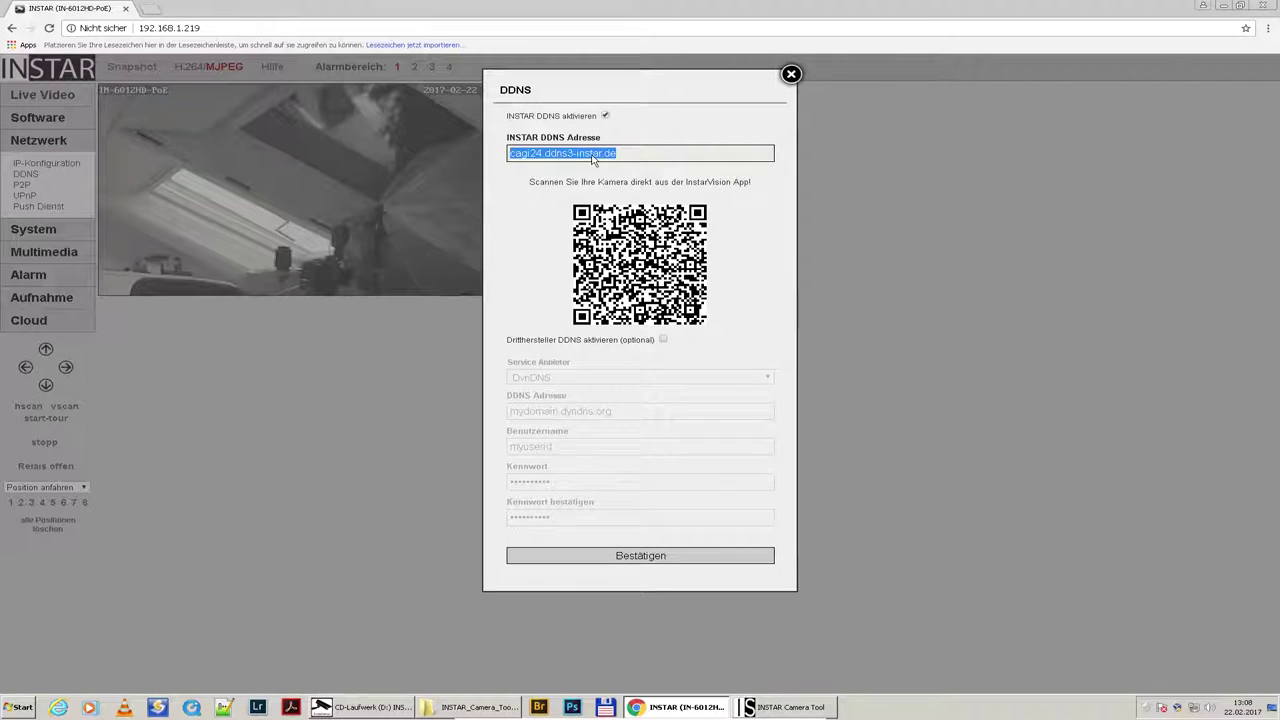
left_click(640, 159)
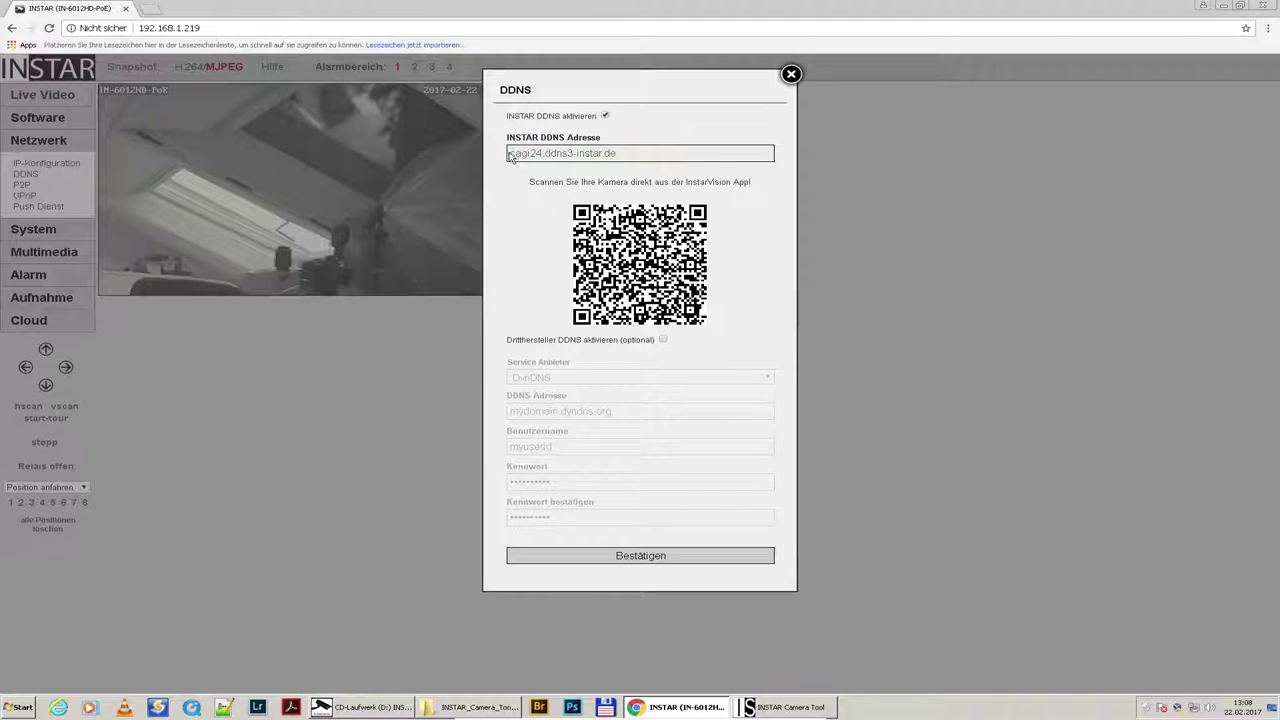
left_click_drag(512, 156, 626, 153)
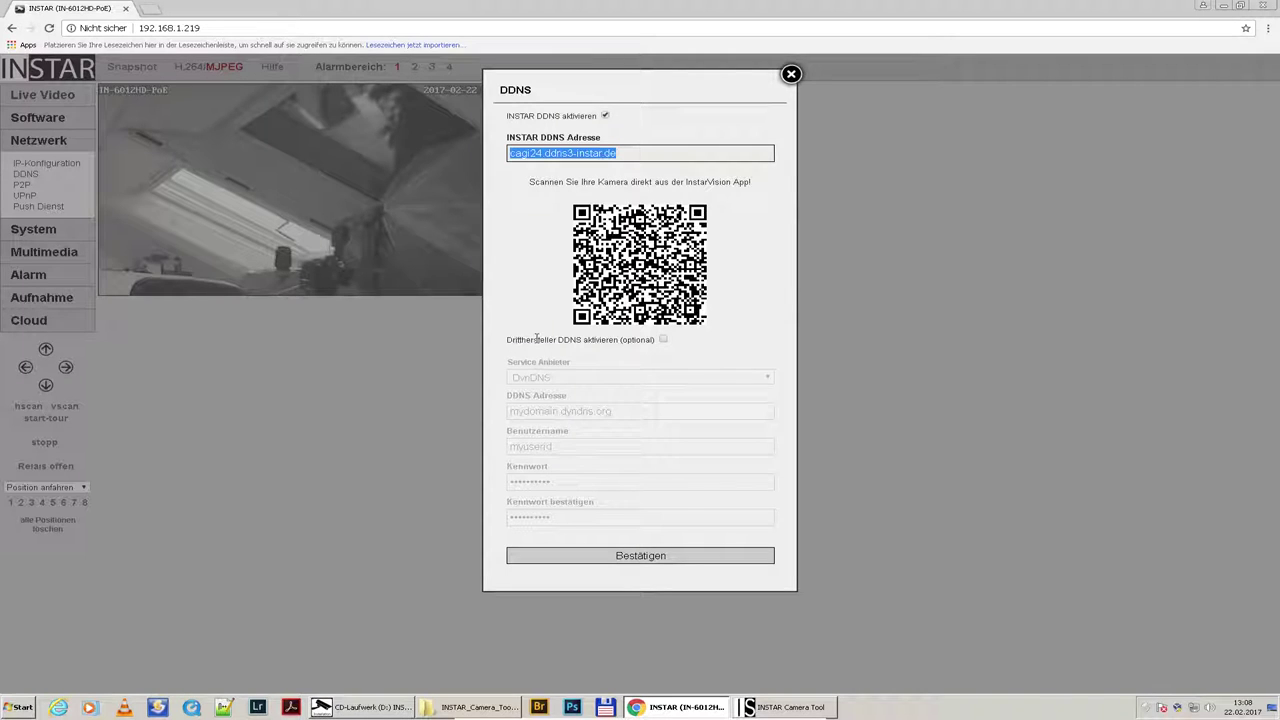
- Enable third-party DDNS with DynDNS as the Service Anbieter and close the dialog
left_click(664, 340)
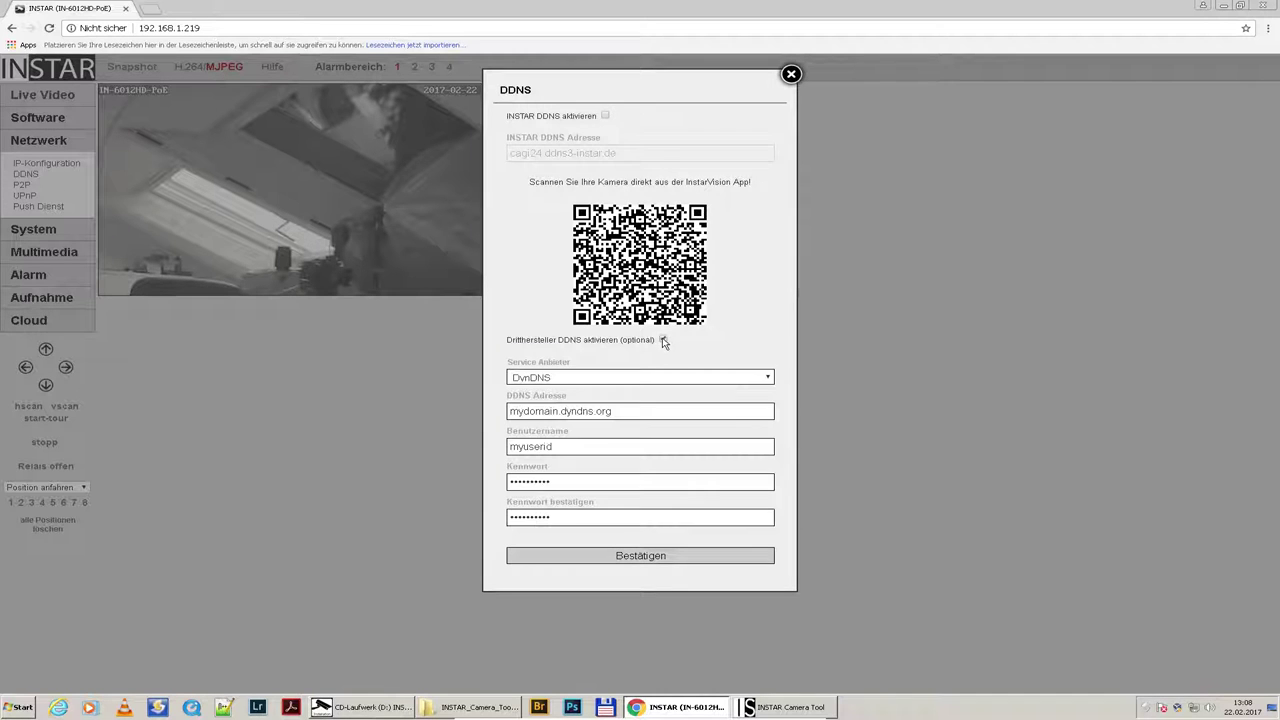
left_click(769, 379)
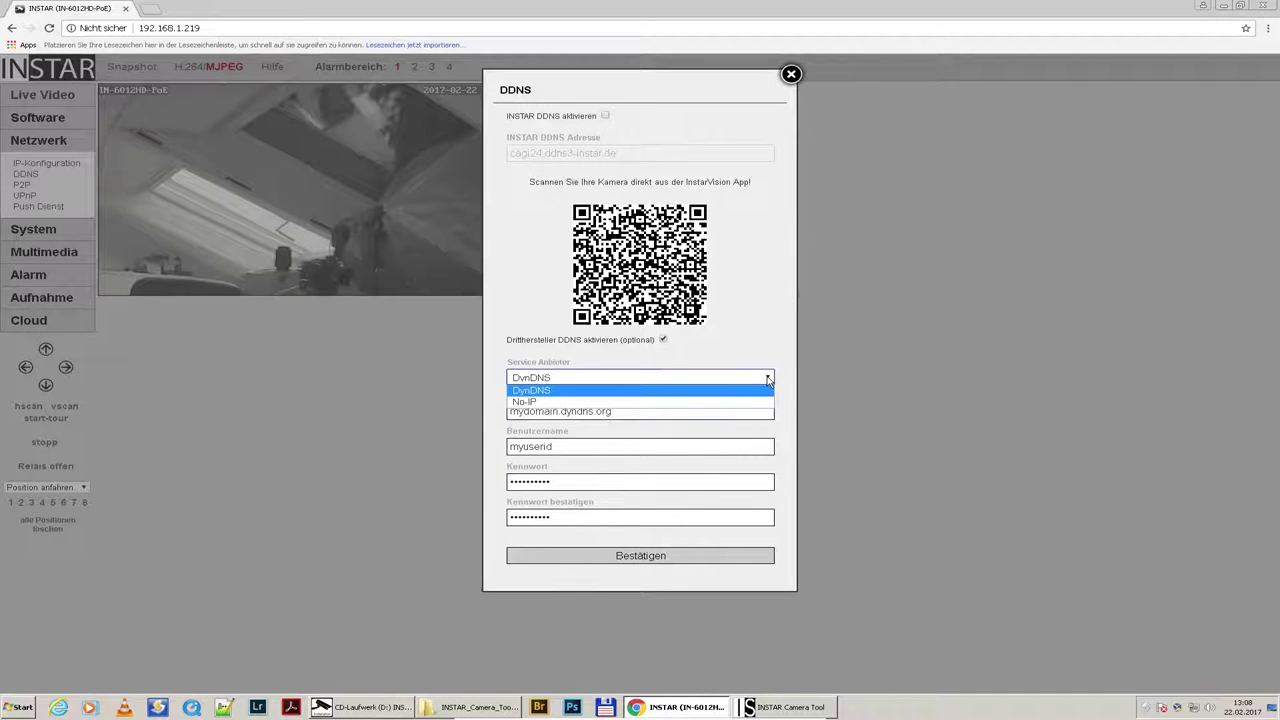
left_click(563, 391)
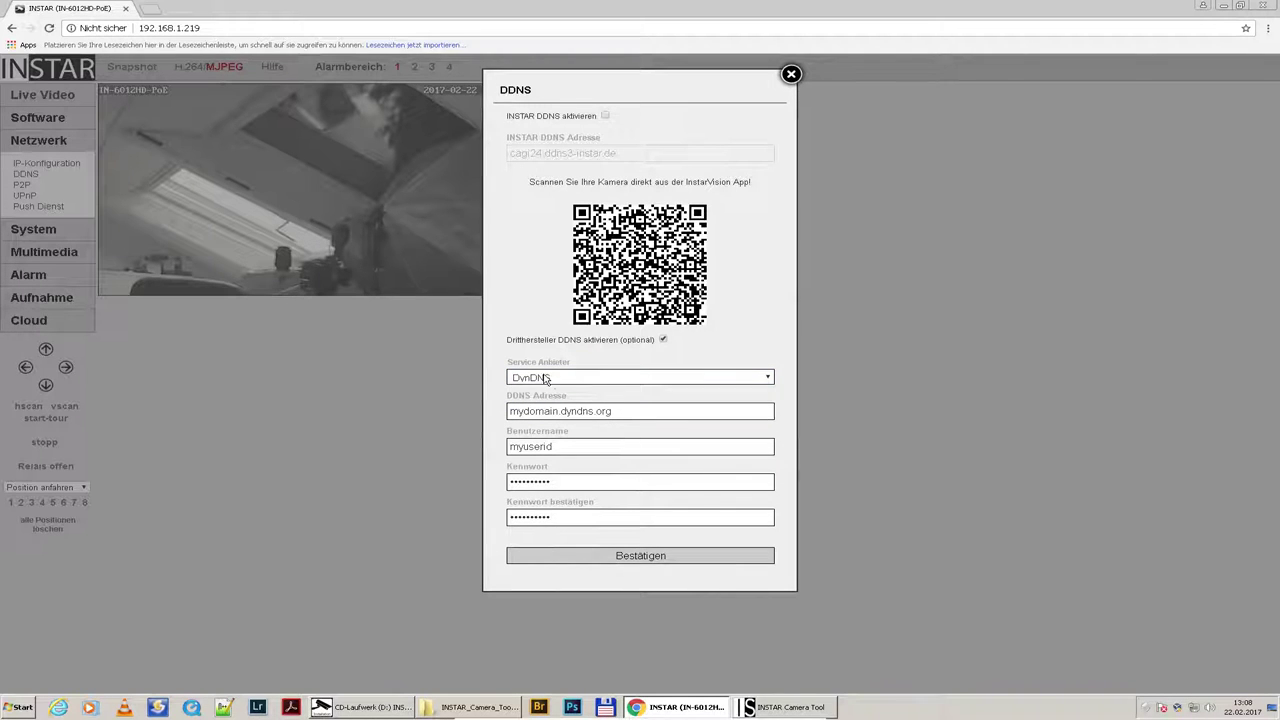
left_click(547, 378)
left_click(706, 356)
left_click(555, 379)
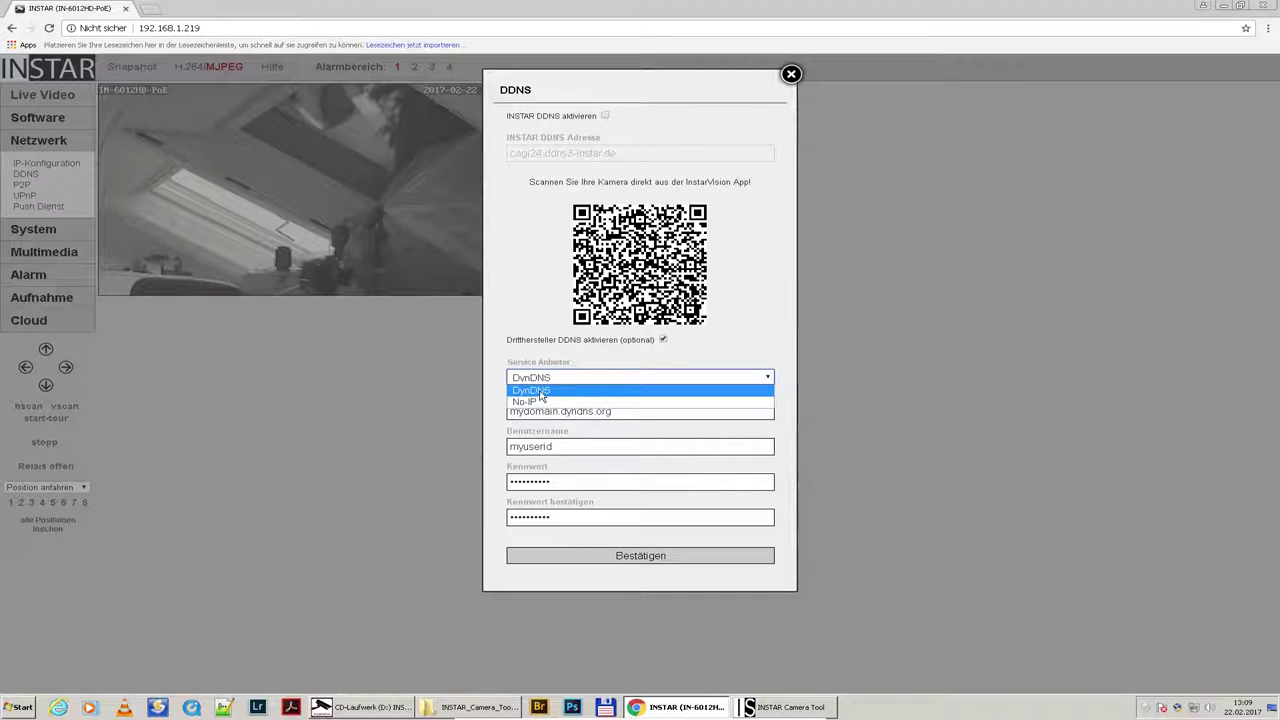
left_click(716, 356)
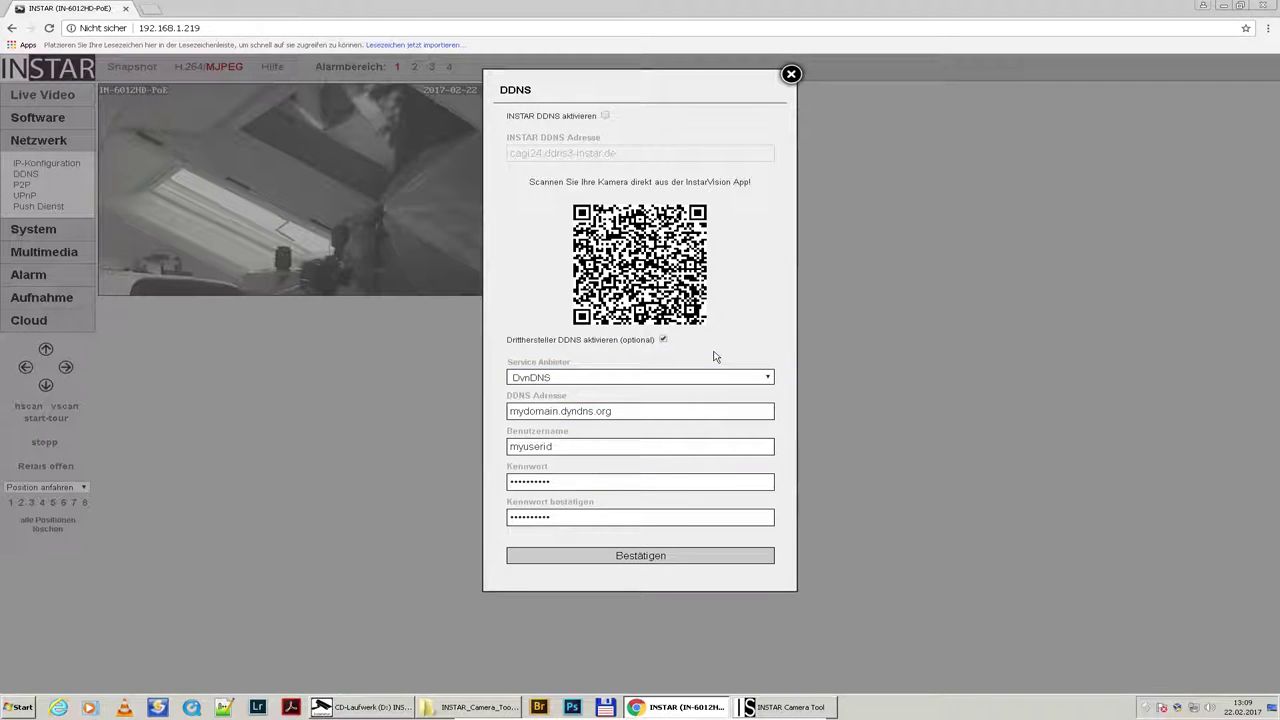
left_click(791, 75)
left_click(22, 185)
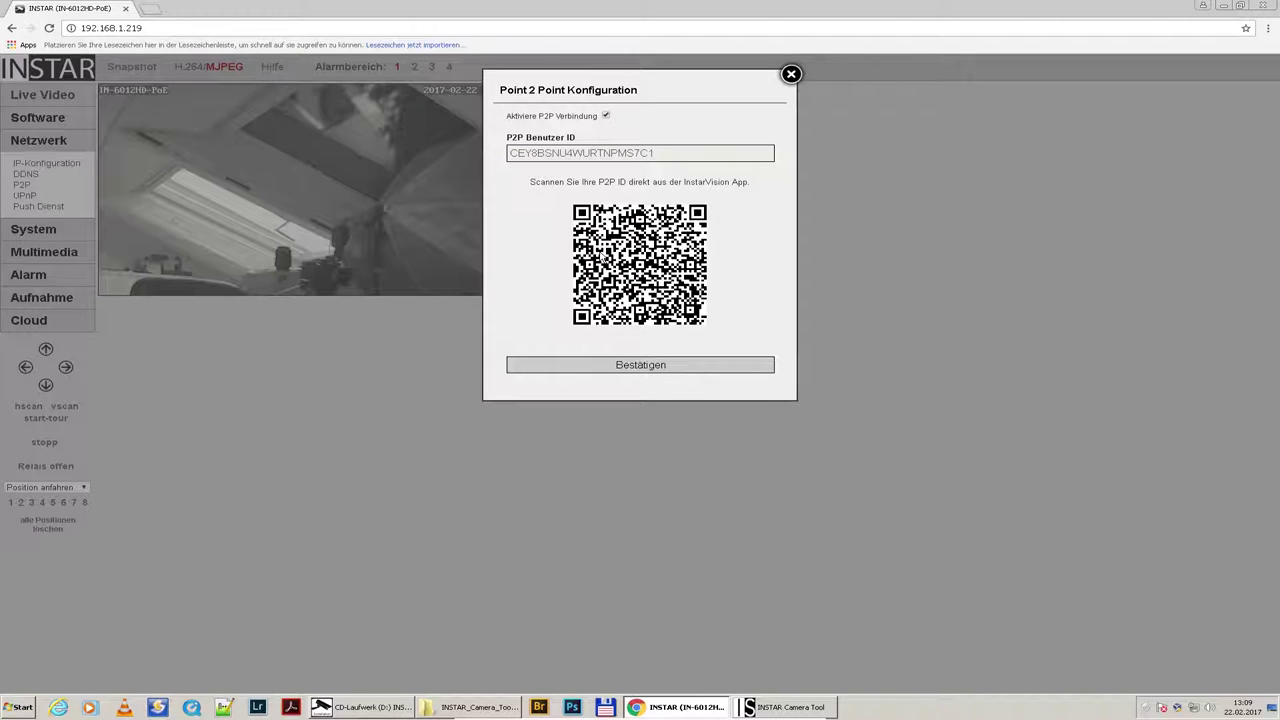
left_click(791, 75)
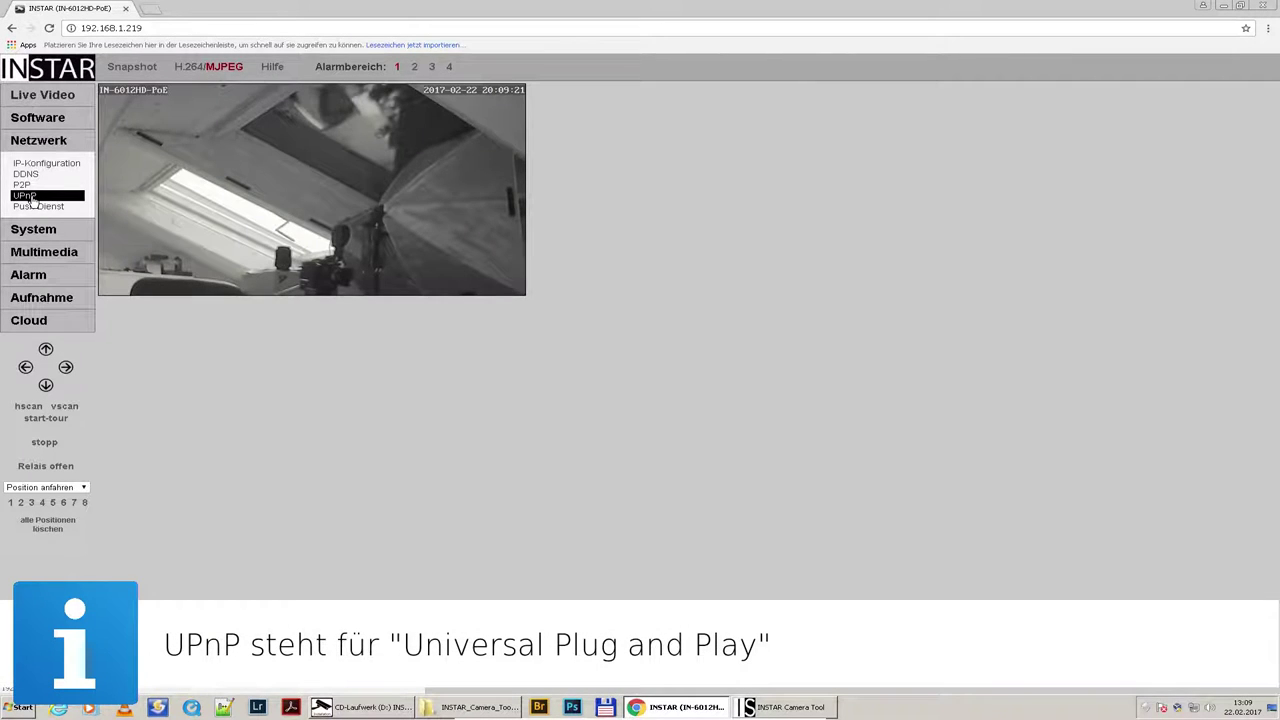
left_click(32, 199)
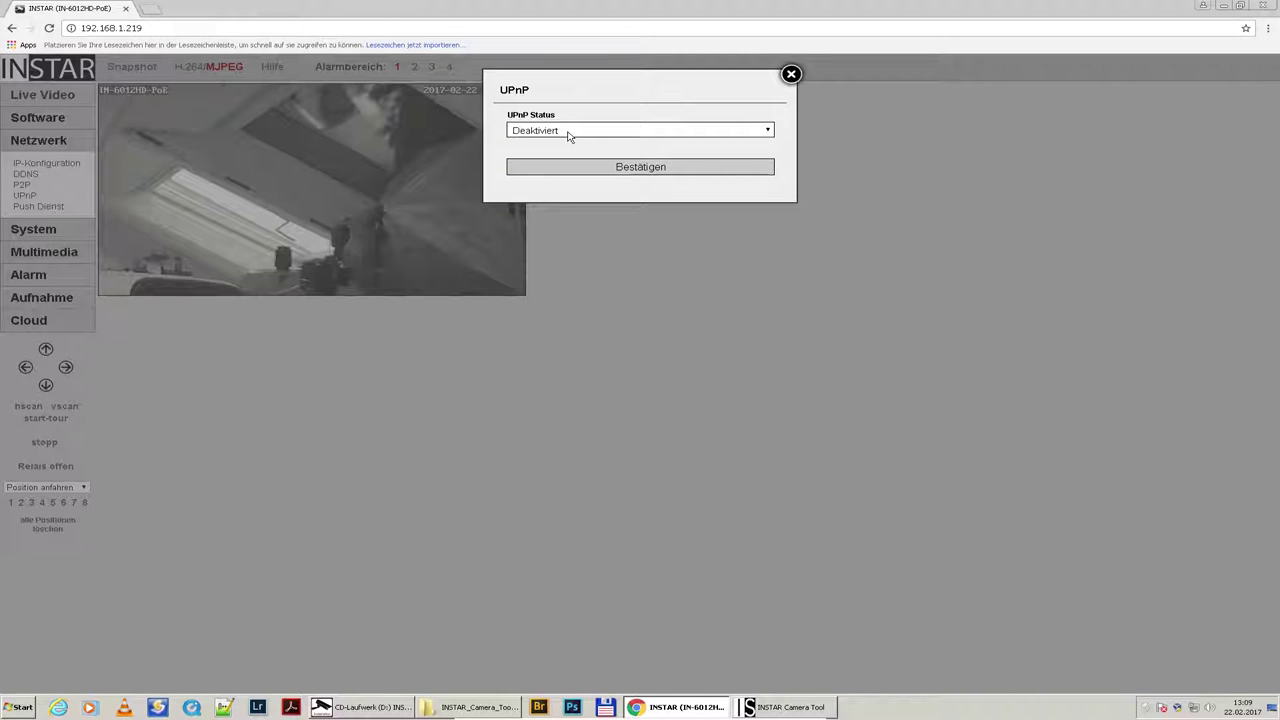
left_click(568, 132)
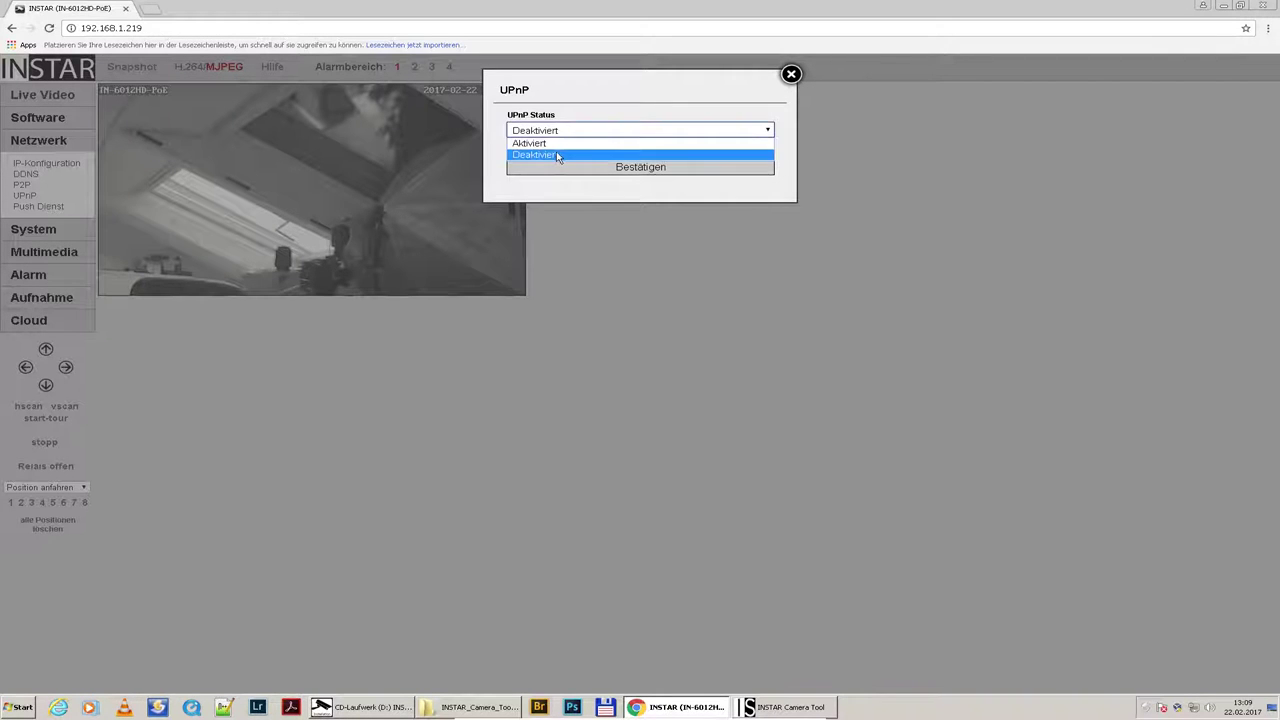
left_click(557, 157)
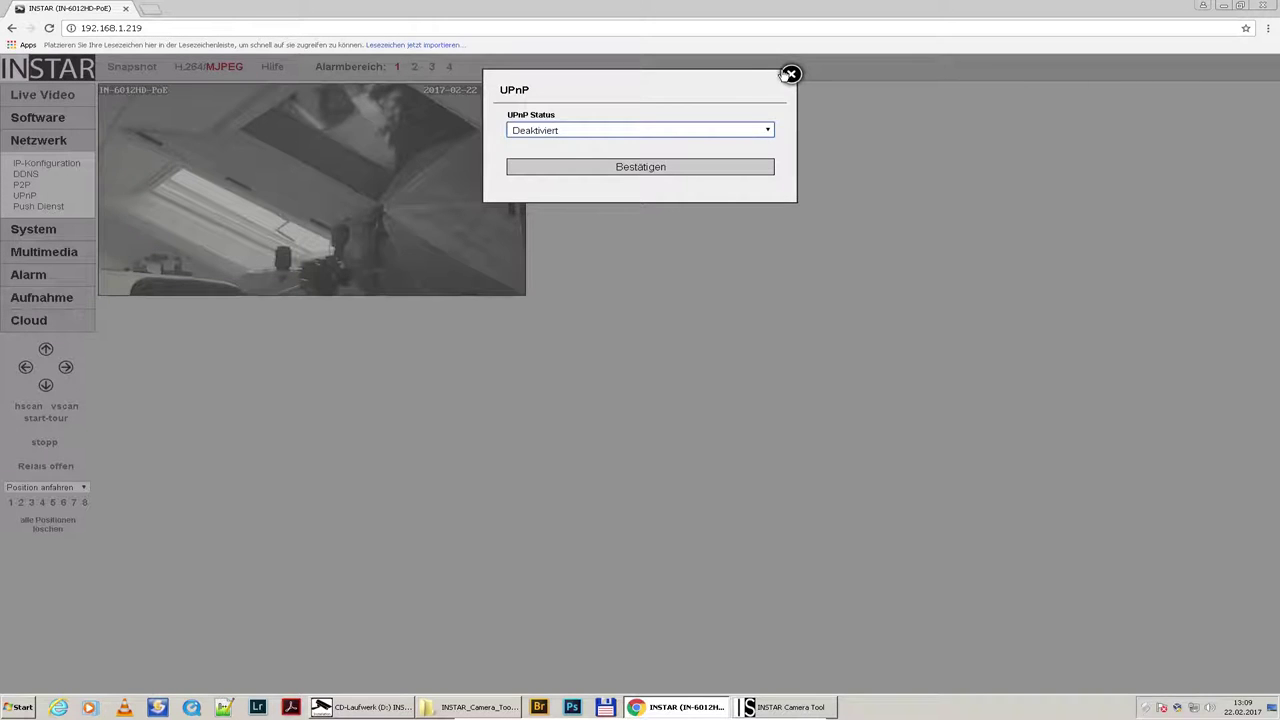
left_click(790, 74)
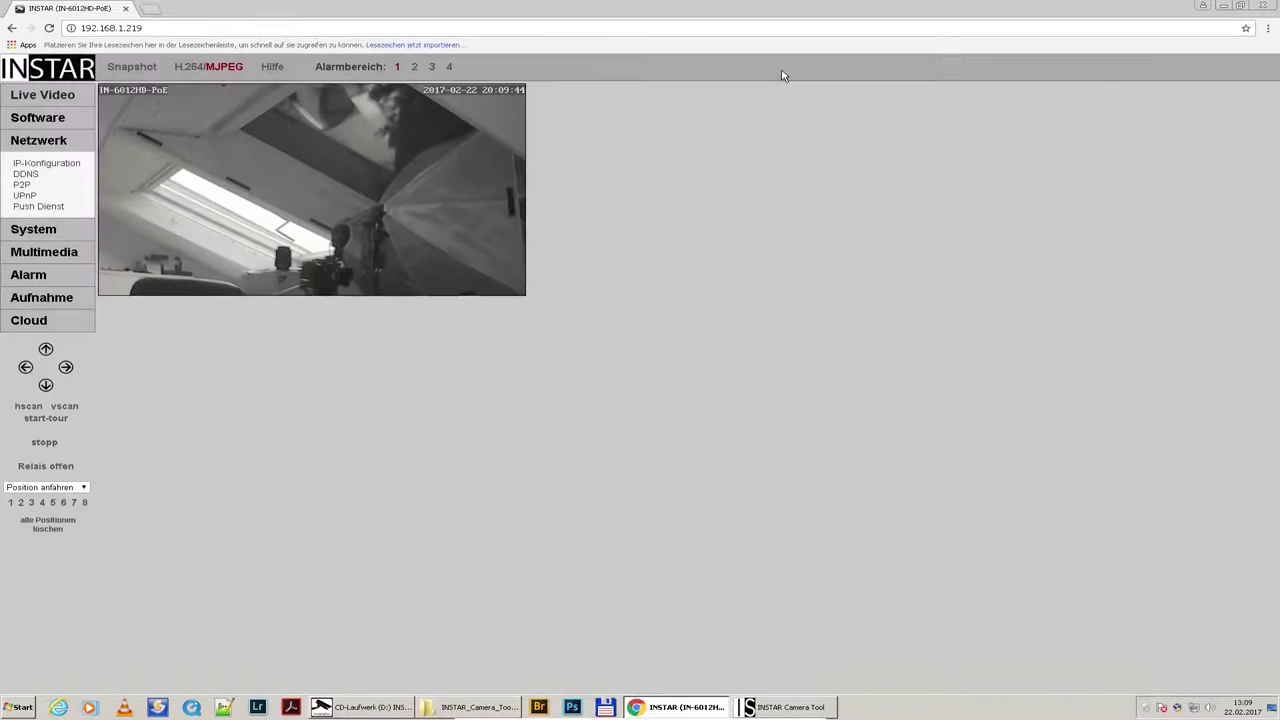
- Tick 'Push Dienst aktivieren' in Netzwerk > Push Dienst and close the dialog
left_click(38, 206)
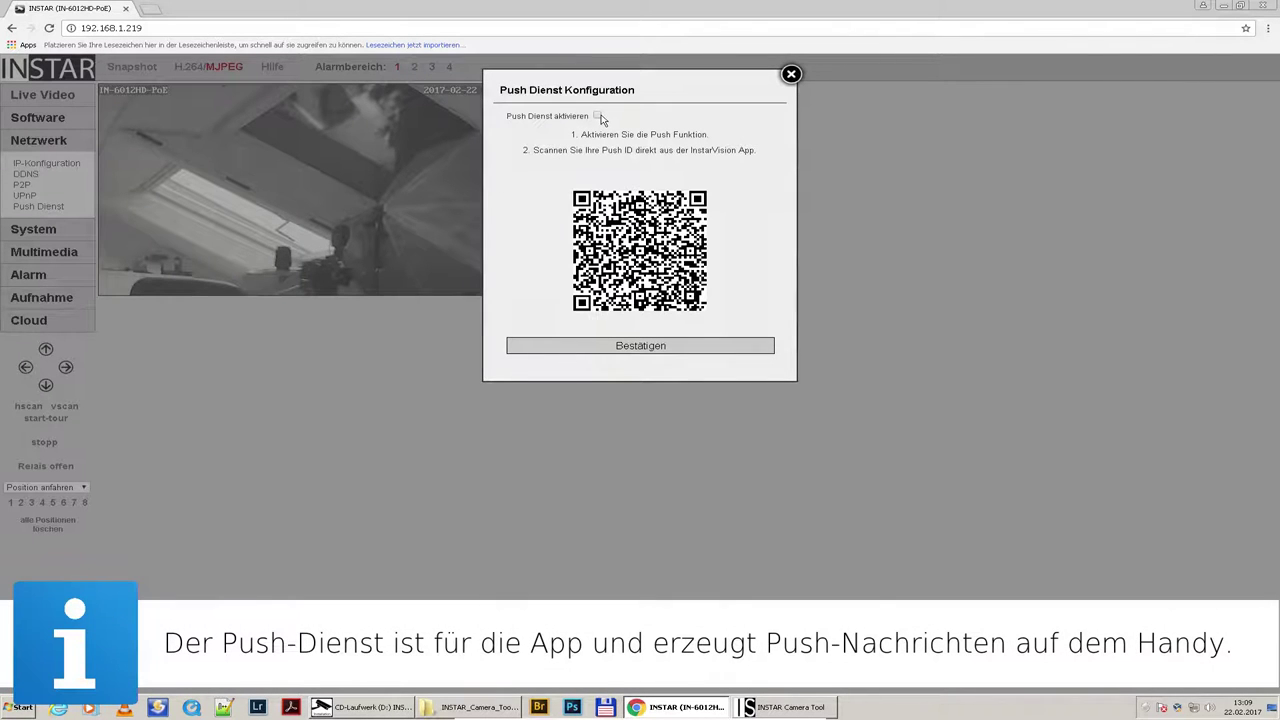
left_click(599, 117)
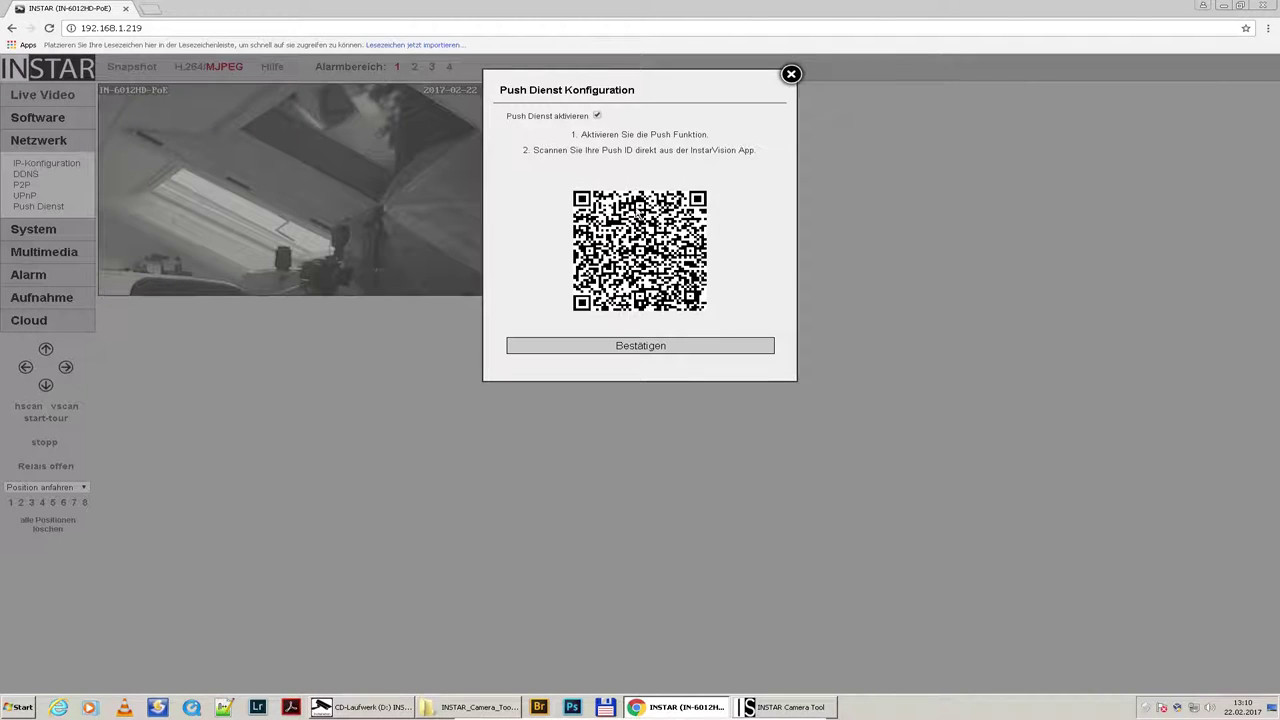
left_click(790, 74)
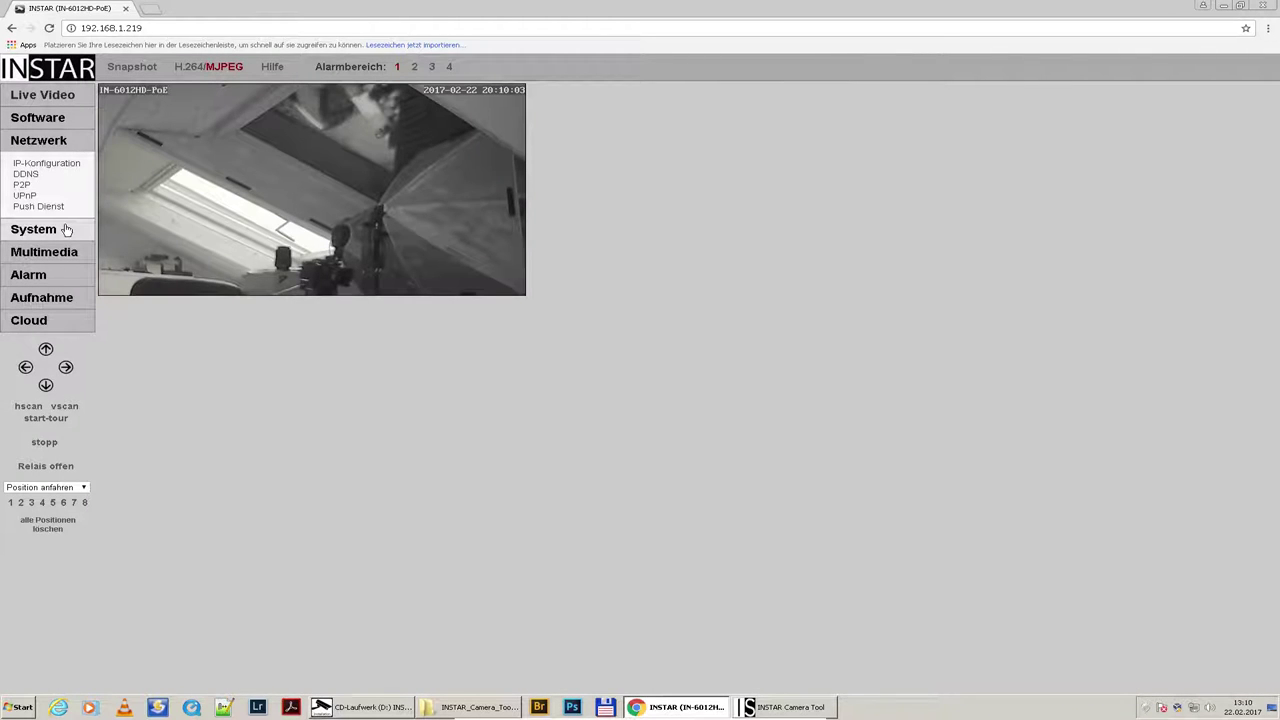
- Open System > Info, highlight the active-since timestamp, and close the Systeminfo dialog
left_click(63, 226)
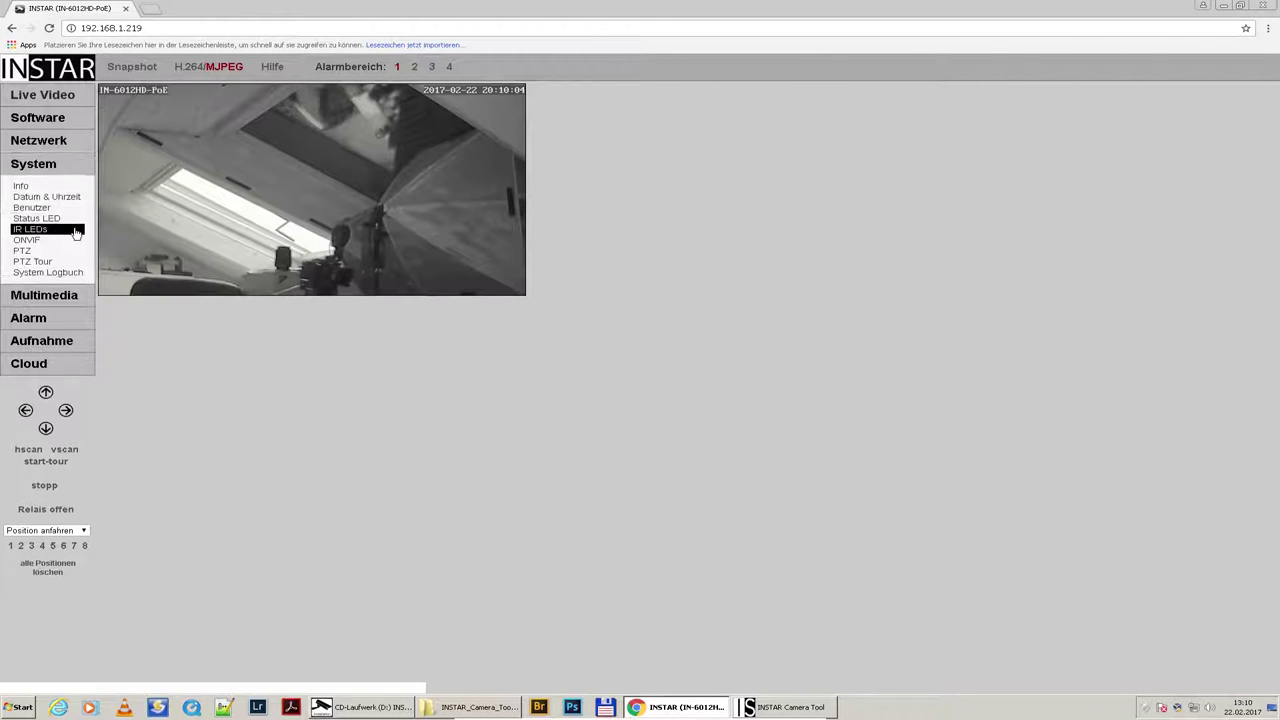
left_click(20, 188)
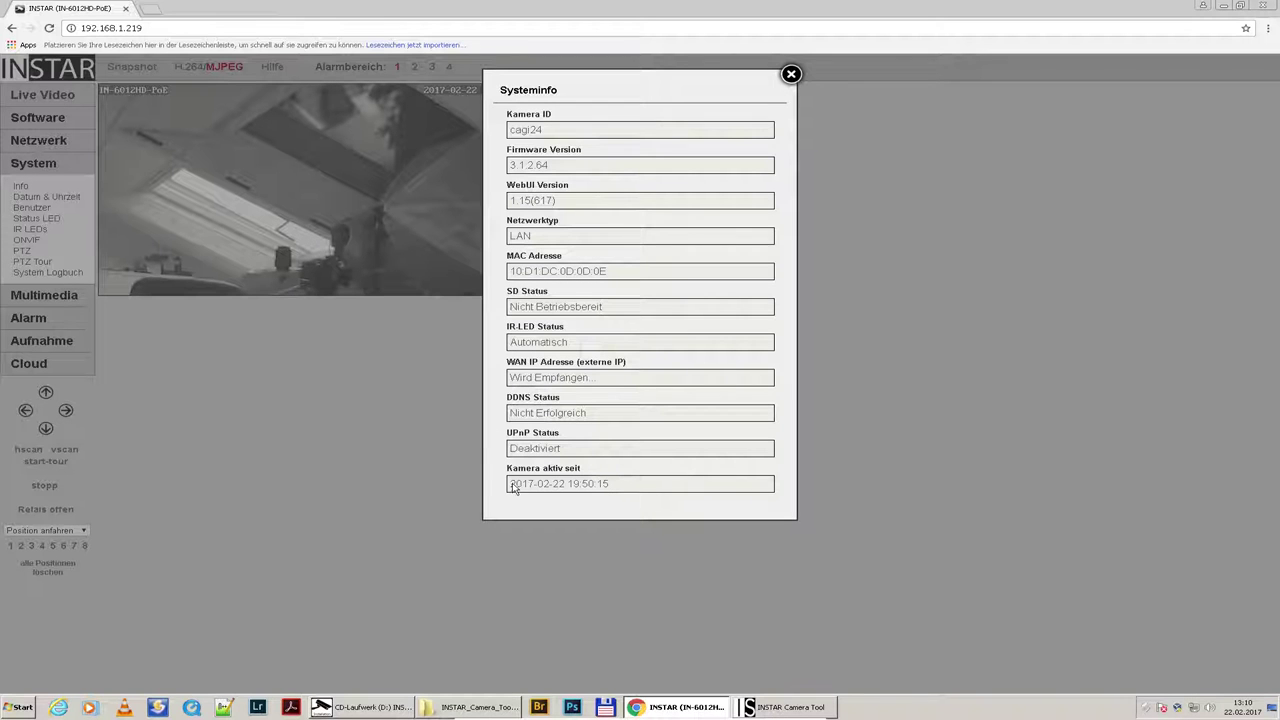
left_click_drag(510, 484, 608, 484)
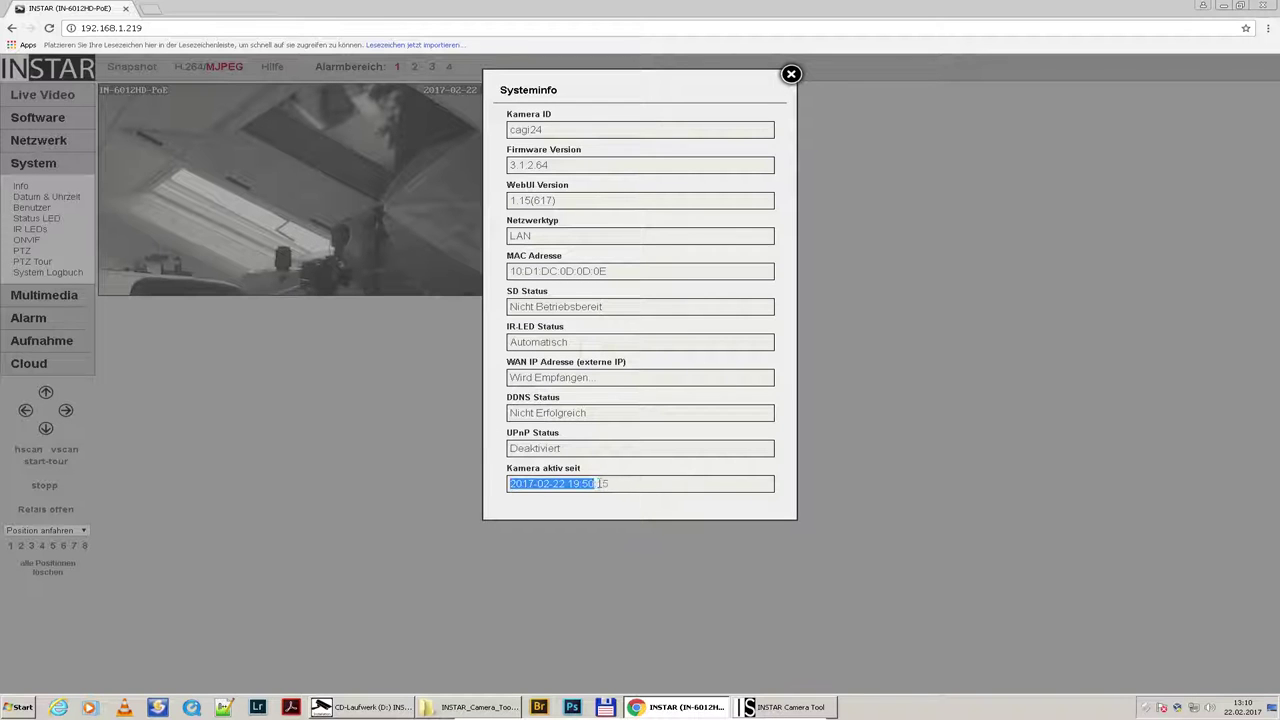
left_click(791, 74)
left_click(80, 197)
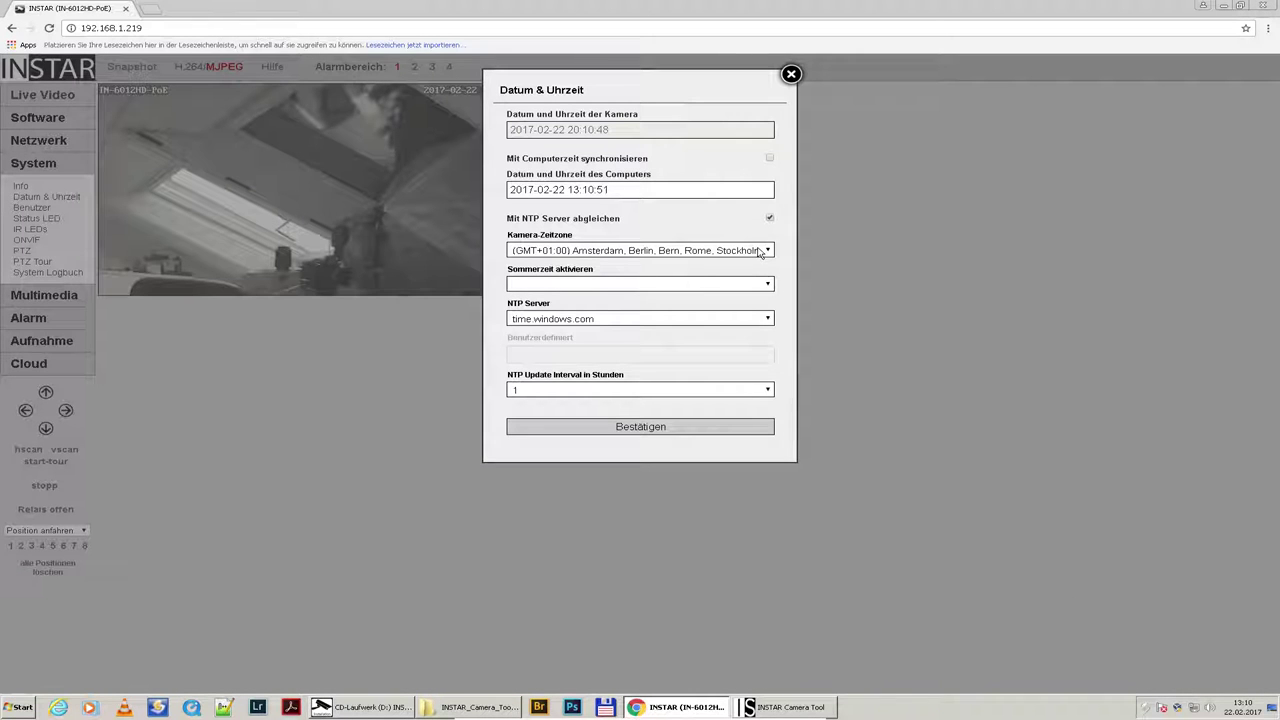
left_click(766, 285)
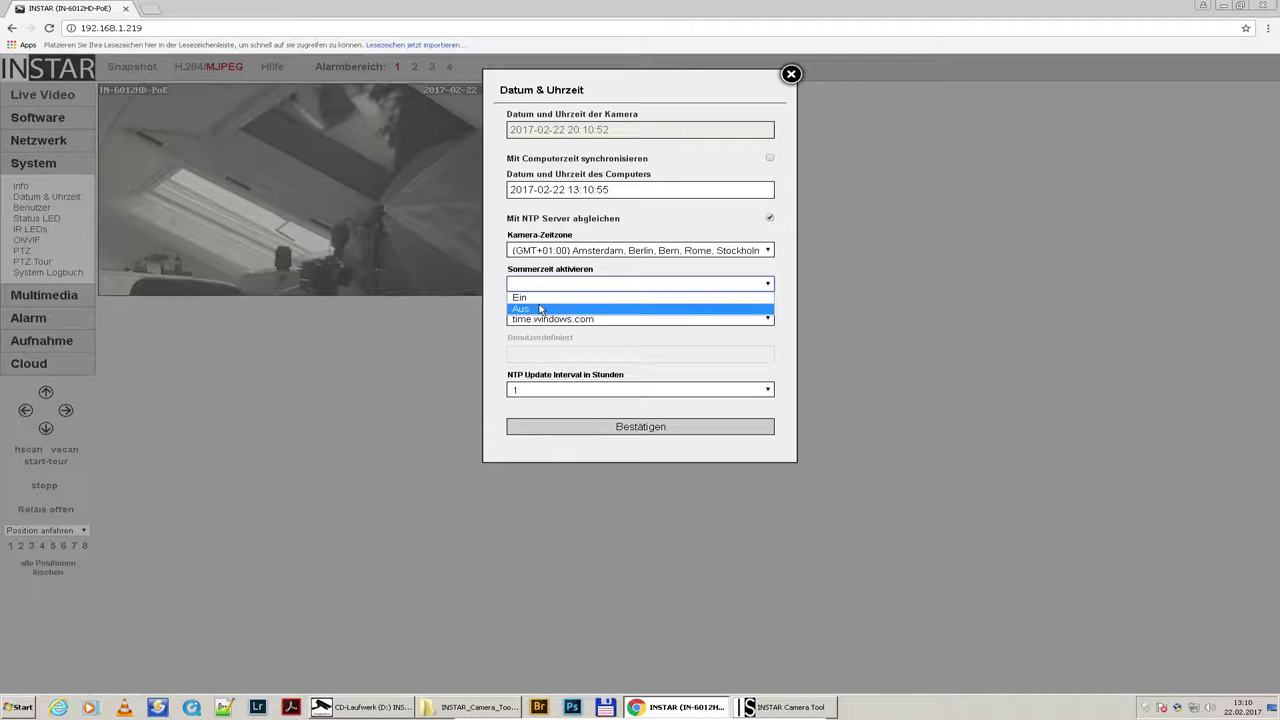
left_click(627, 283)
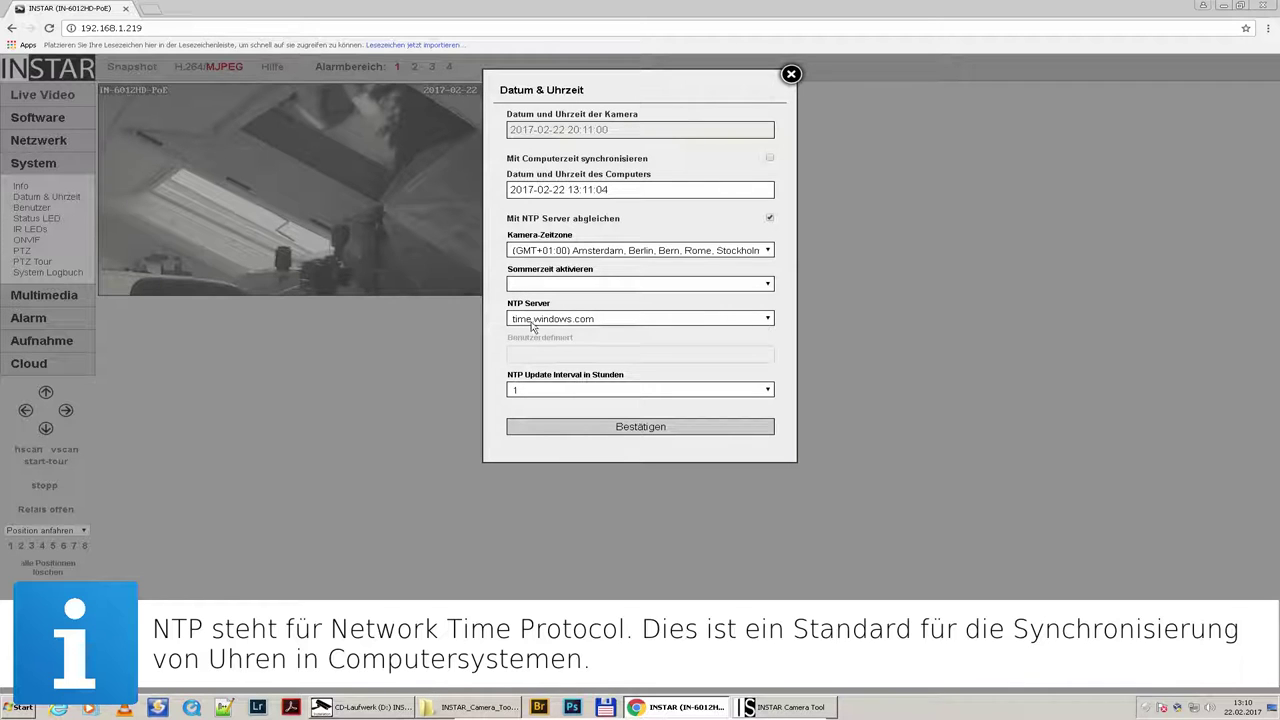
left_click(757, 320)
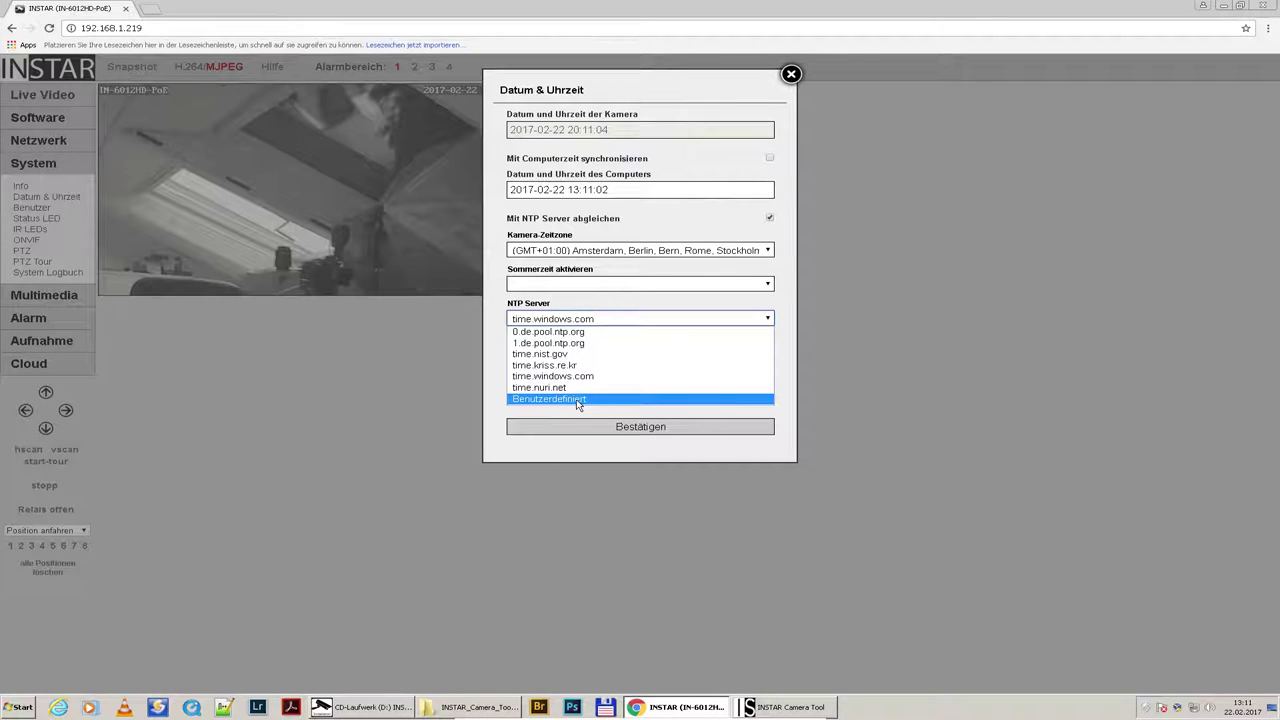
left_click(586, 399)
left_click(686, 320)
left_click(678, 377)
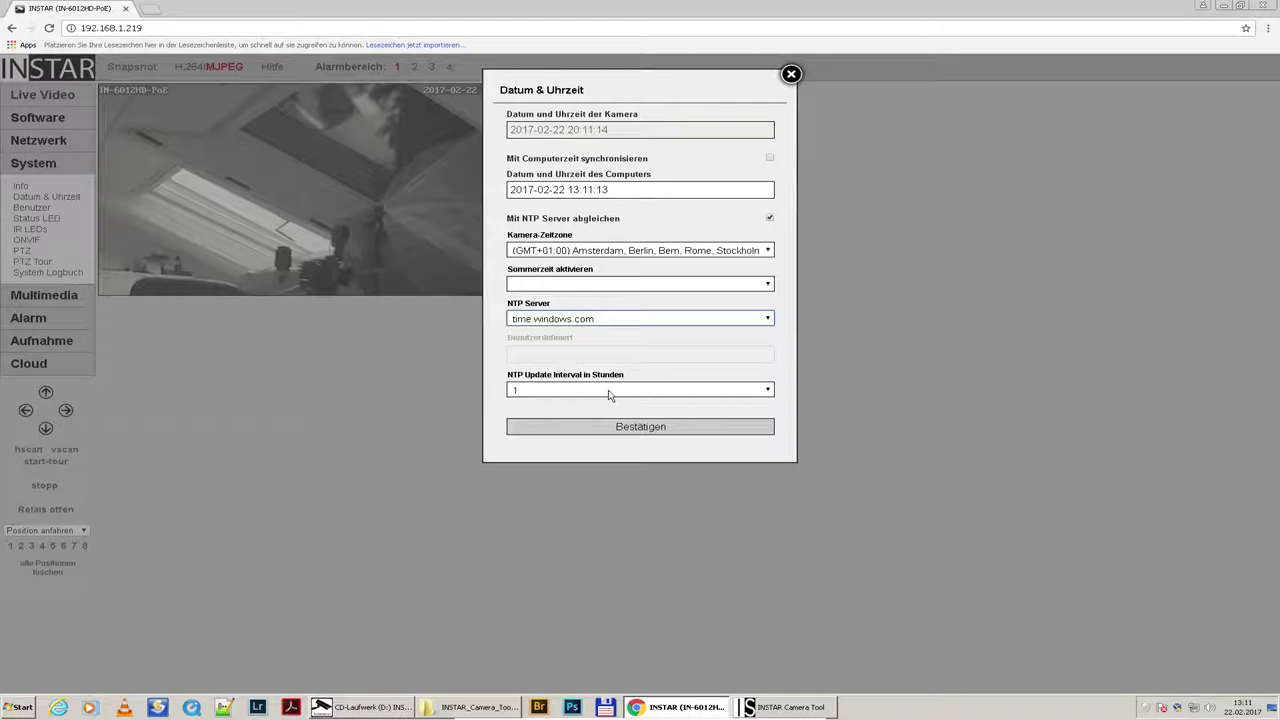
left_click(768, 390)
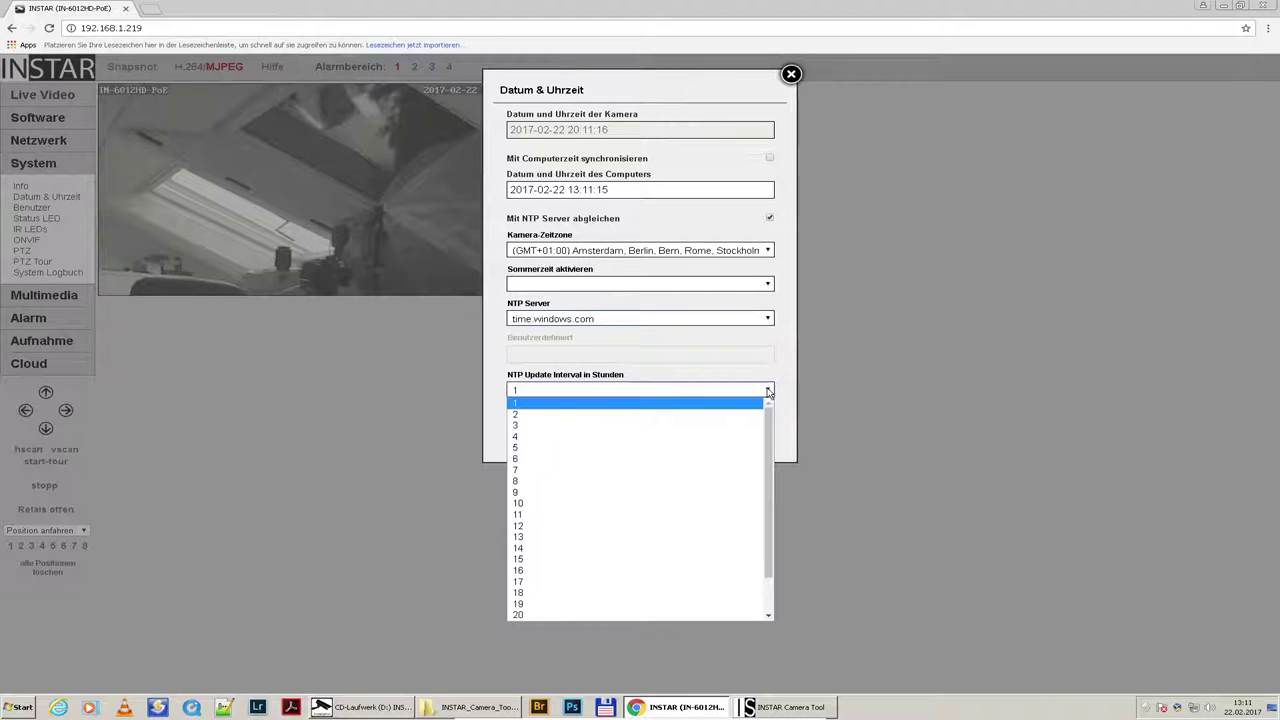
left_click(768, 390)
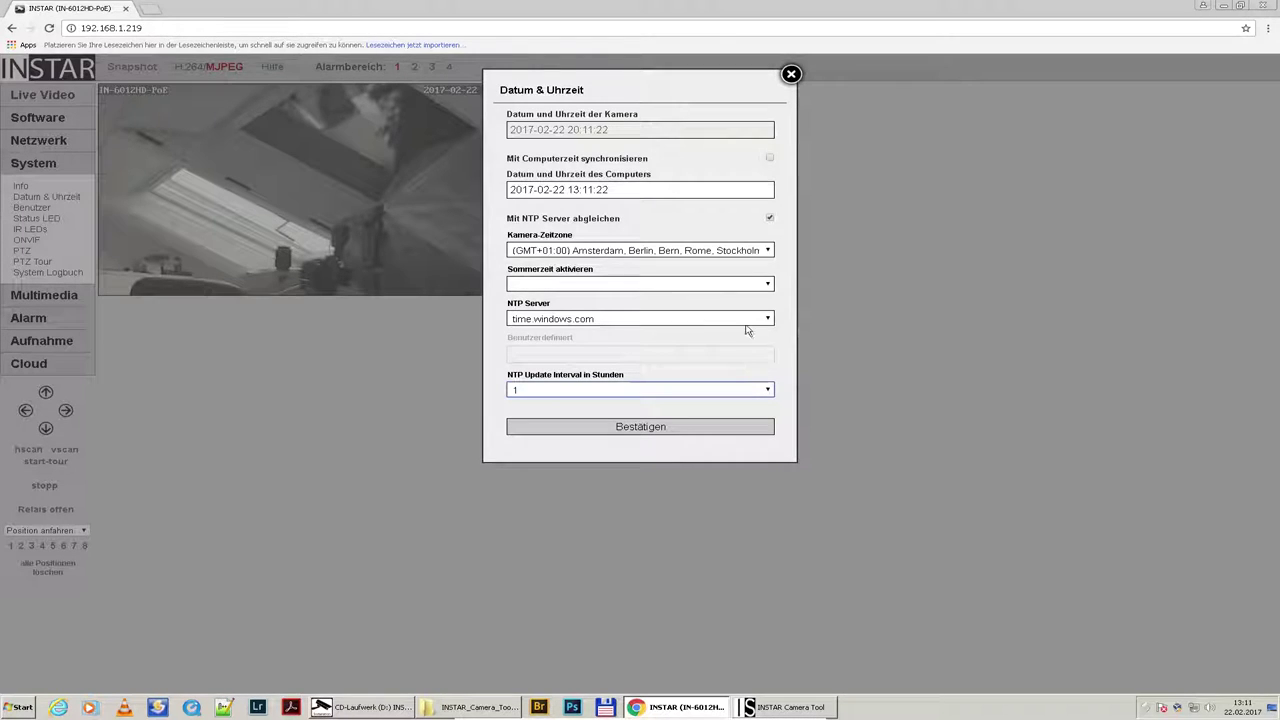
left_click(789, 73)
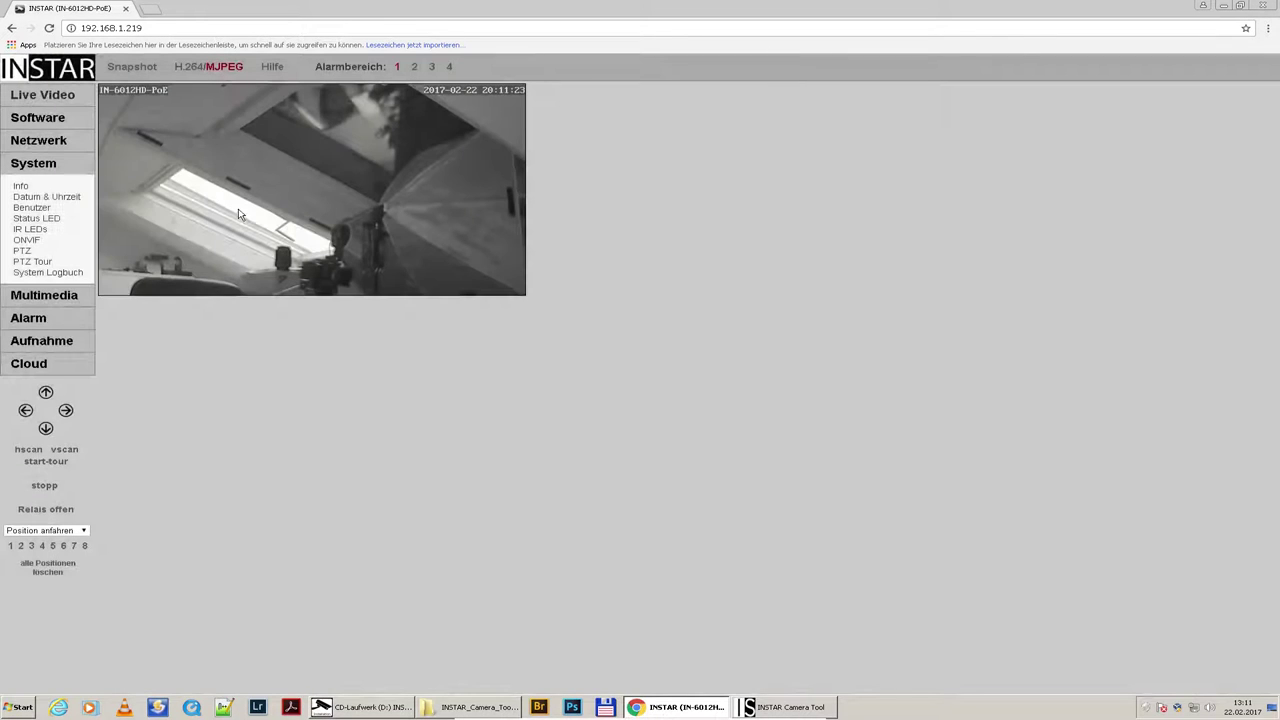
- In Benutzerverwaltung, change the administrator password, keep the account activated, and save, restarting the camera
left_click(37, 208)
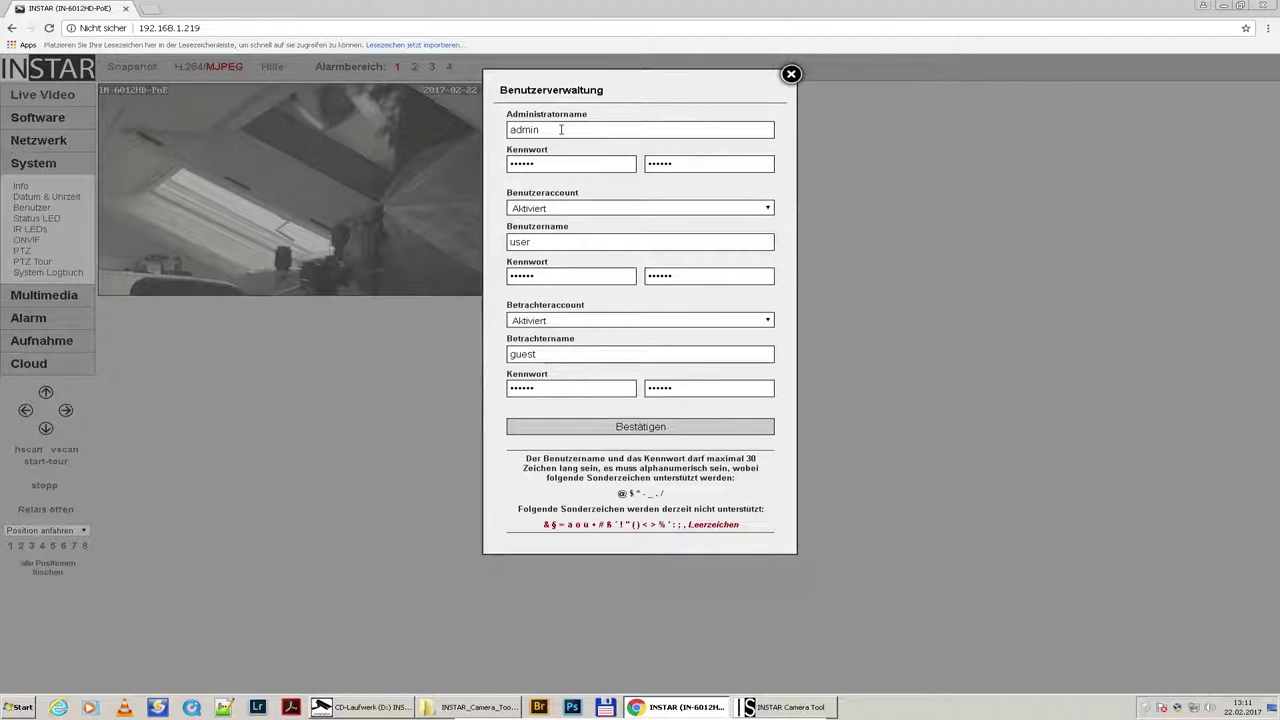
left_click_drag(561, 167, 485, 173)
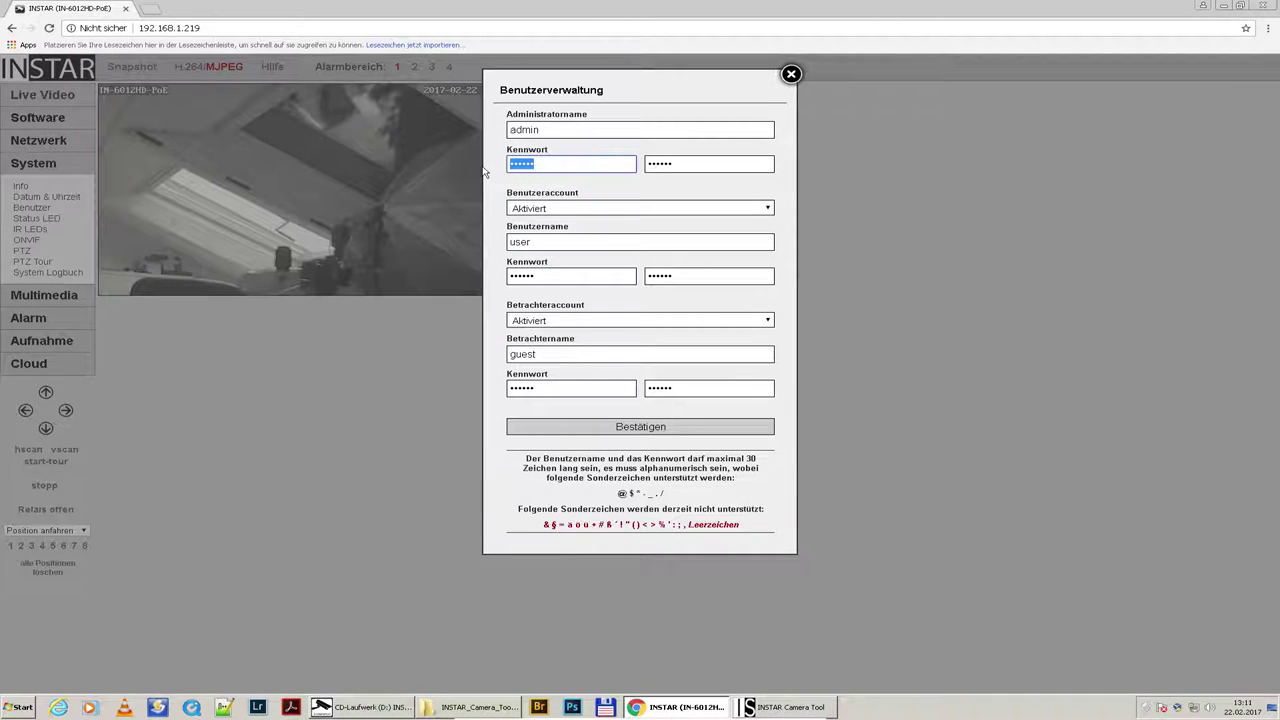
key("Tab")
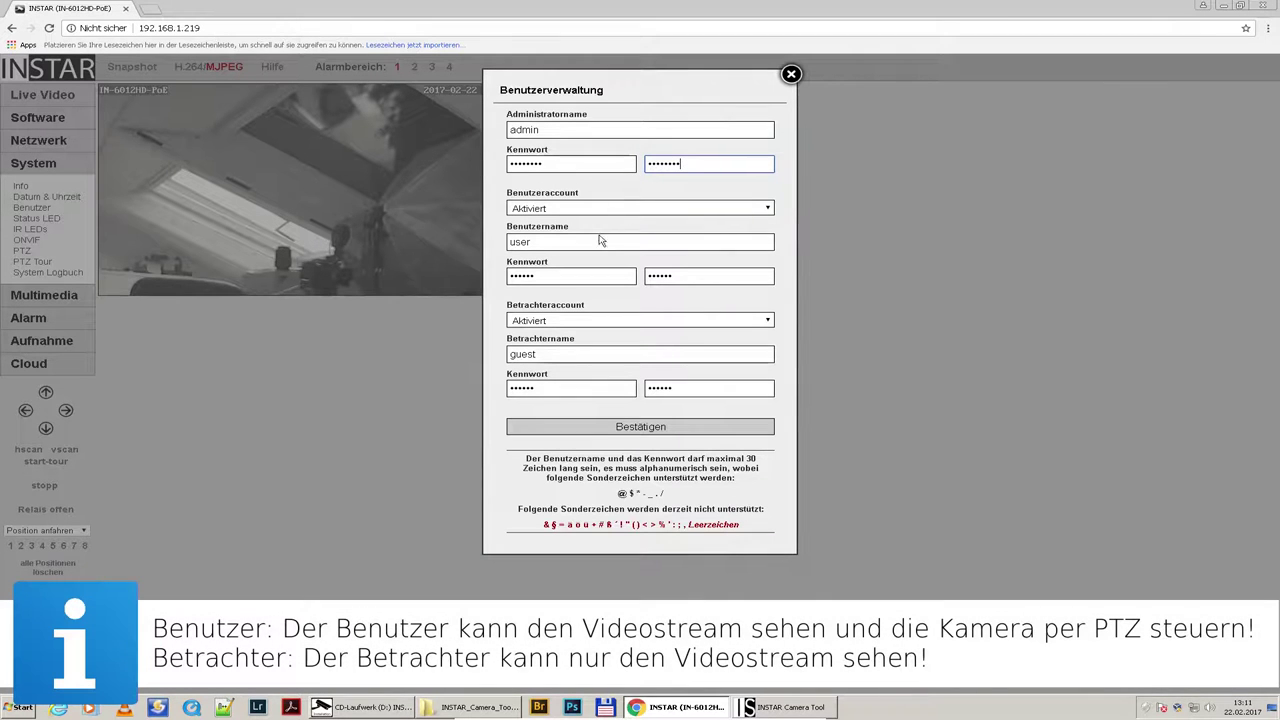
left_click(615, 210)
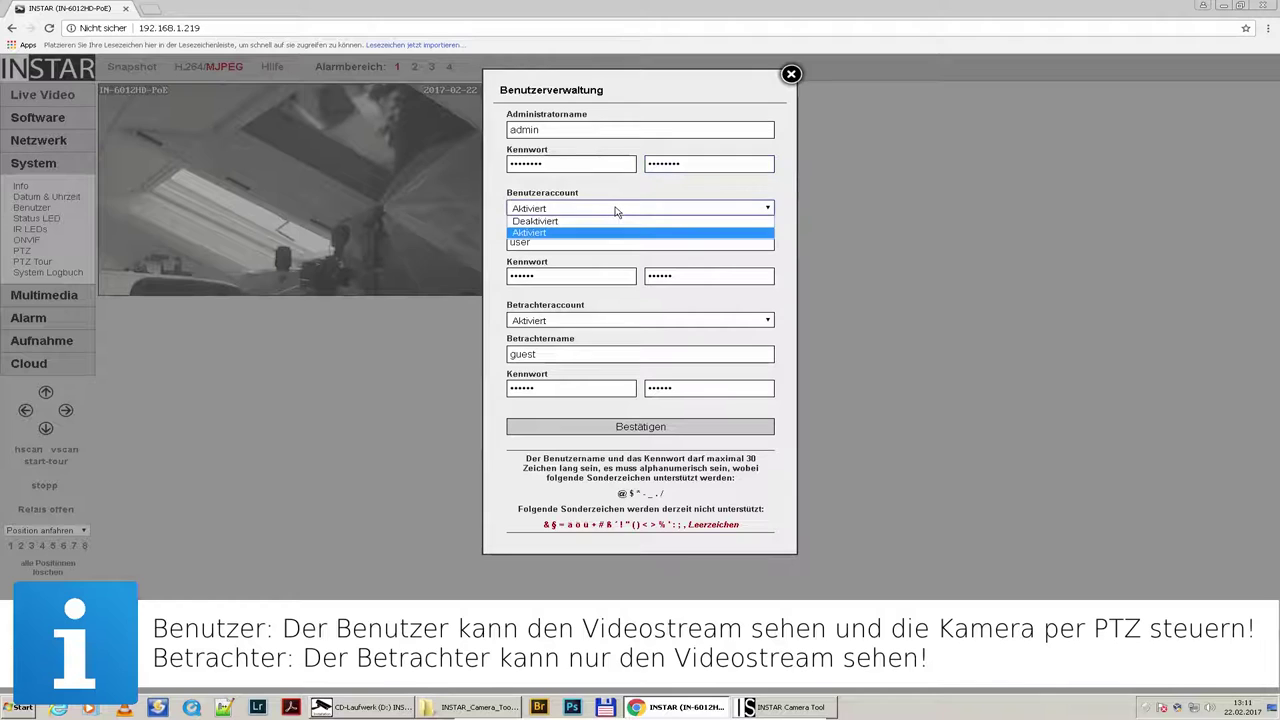
left_click(615, 210)
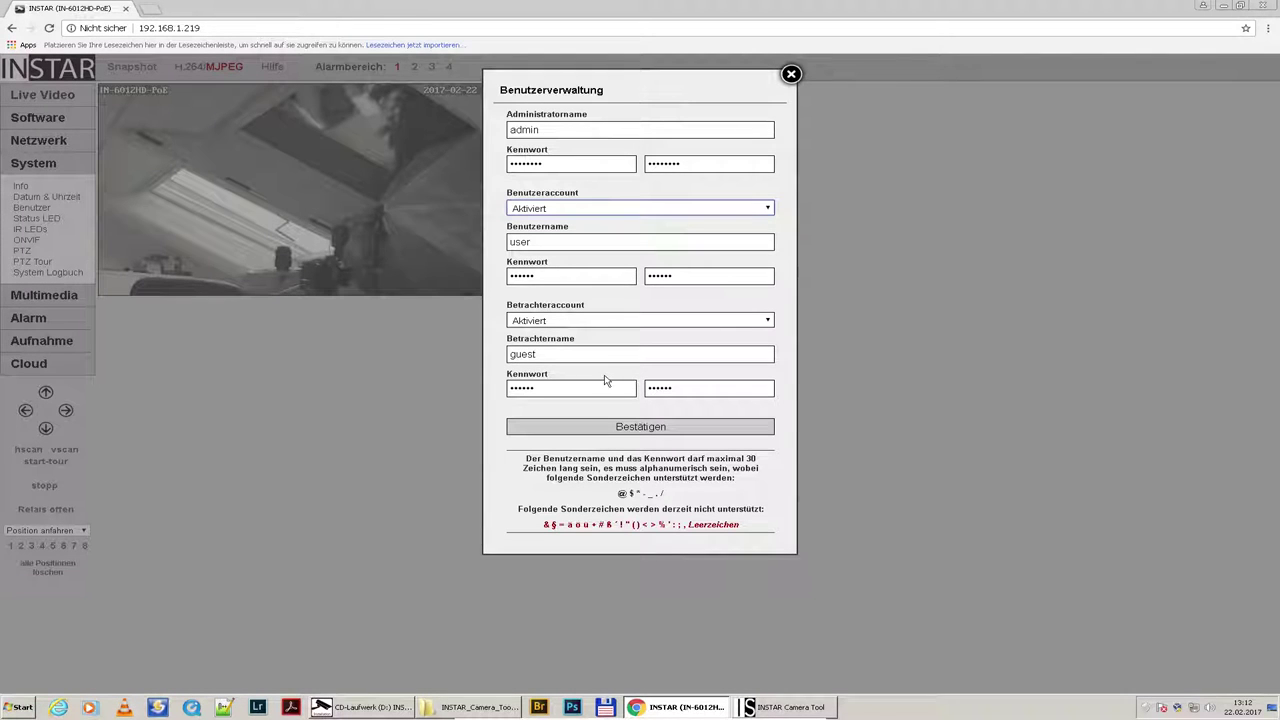
left_click(648, 428)
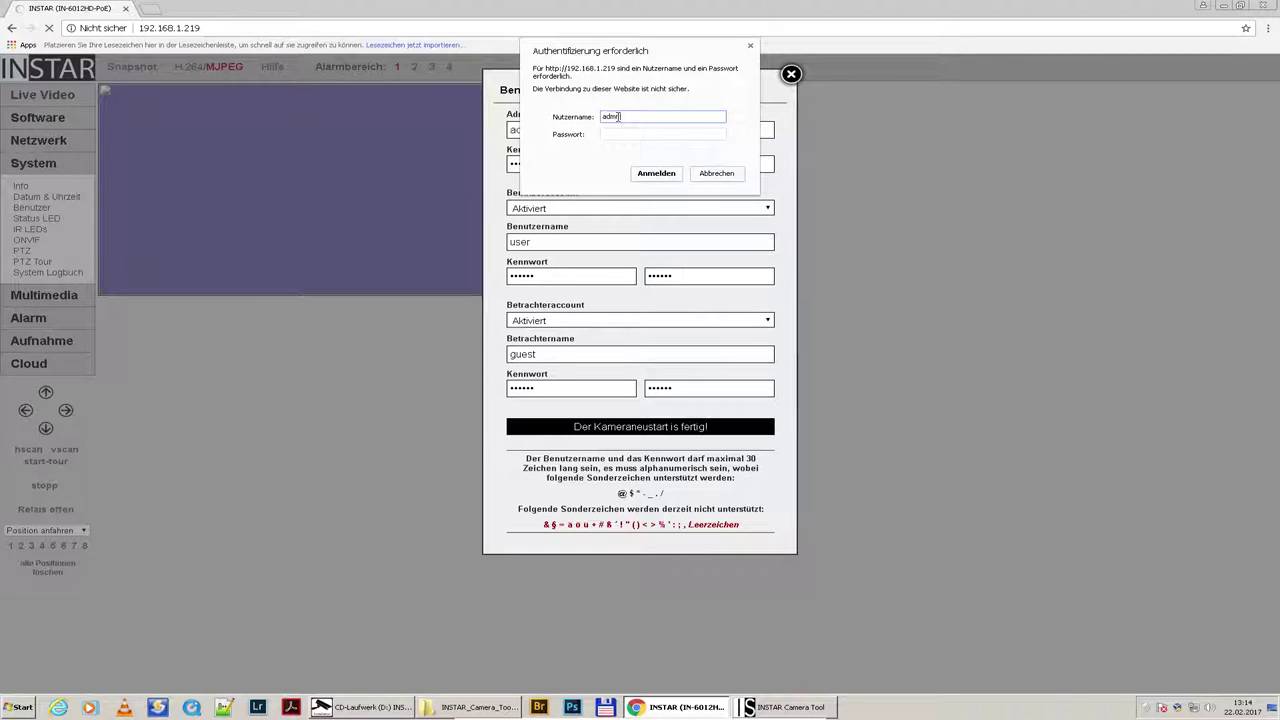
- Log back in with the administrator credentials and decline Chrome's offer to save the password
key("Tab")
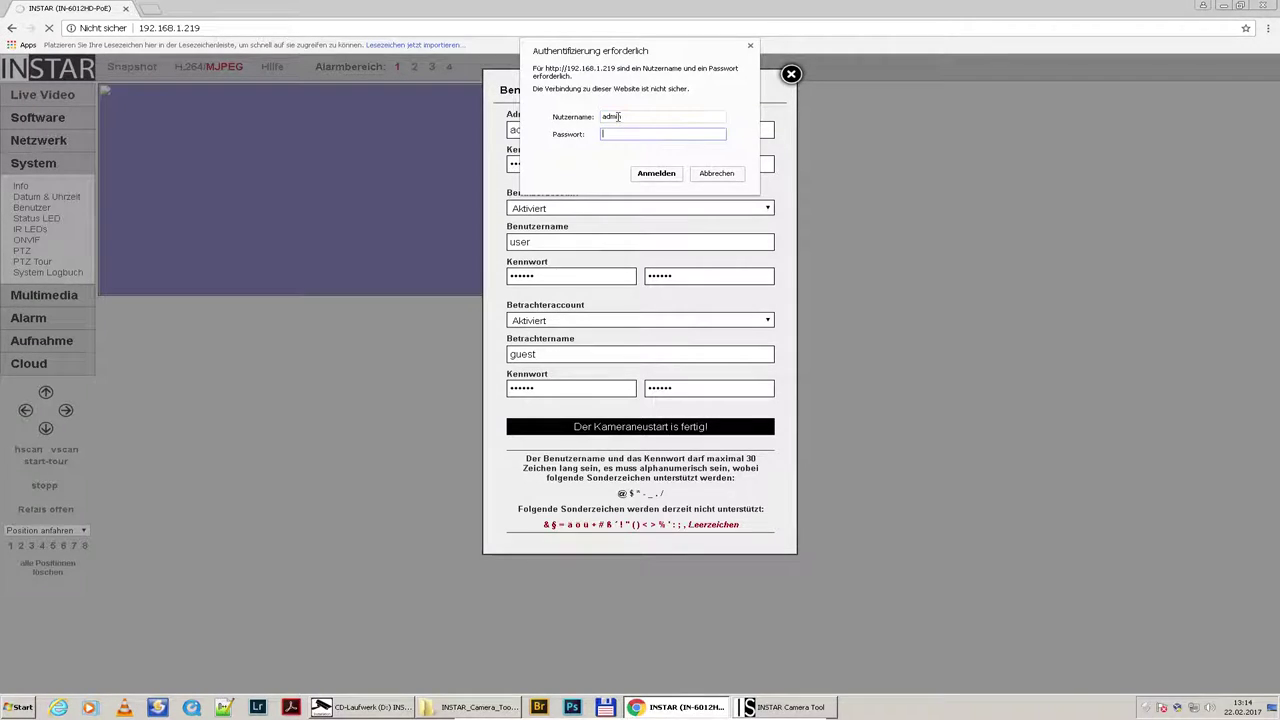
key("Return")
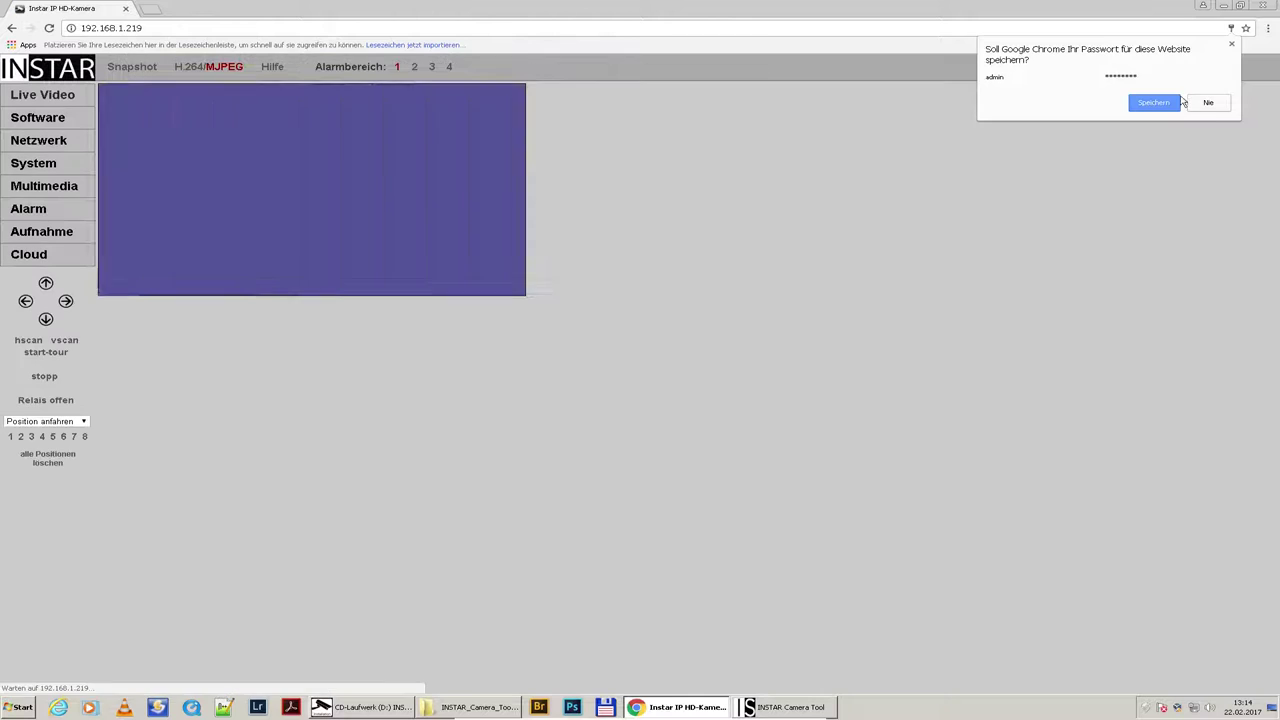
left_click(1207, 103)
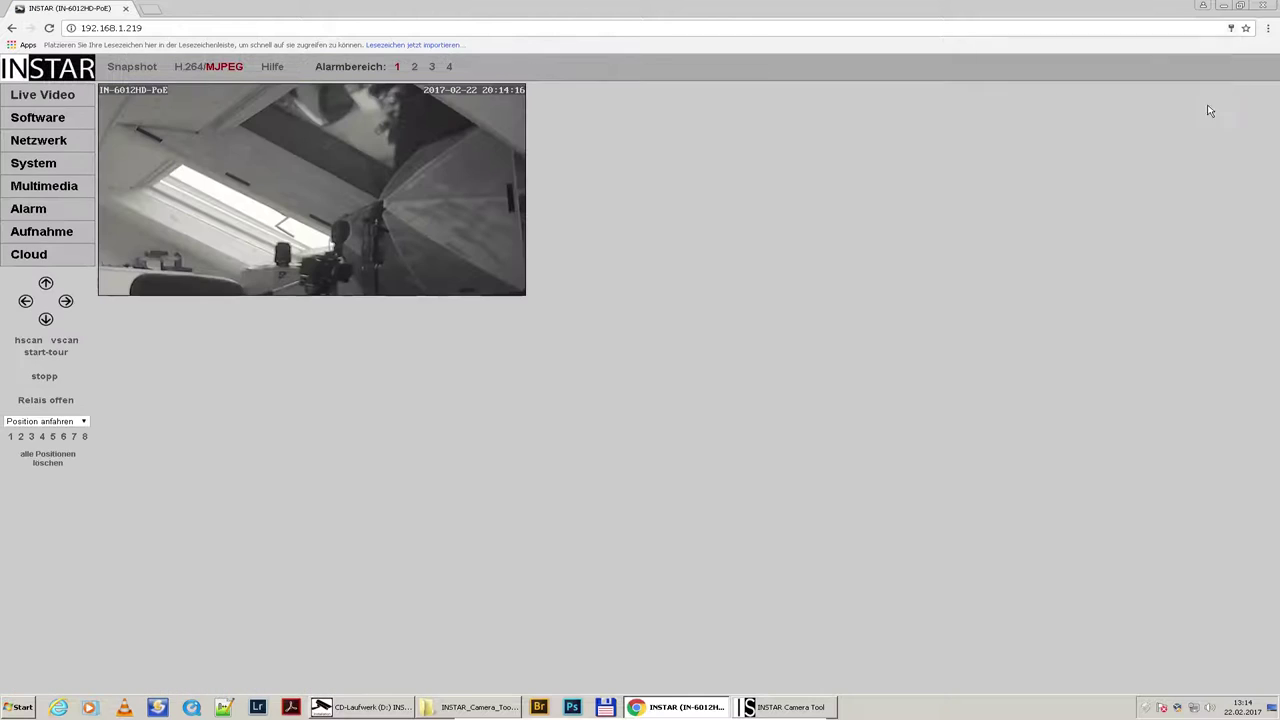
left_click(48, 164)
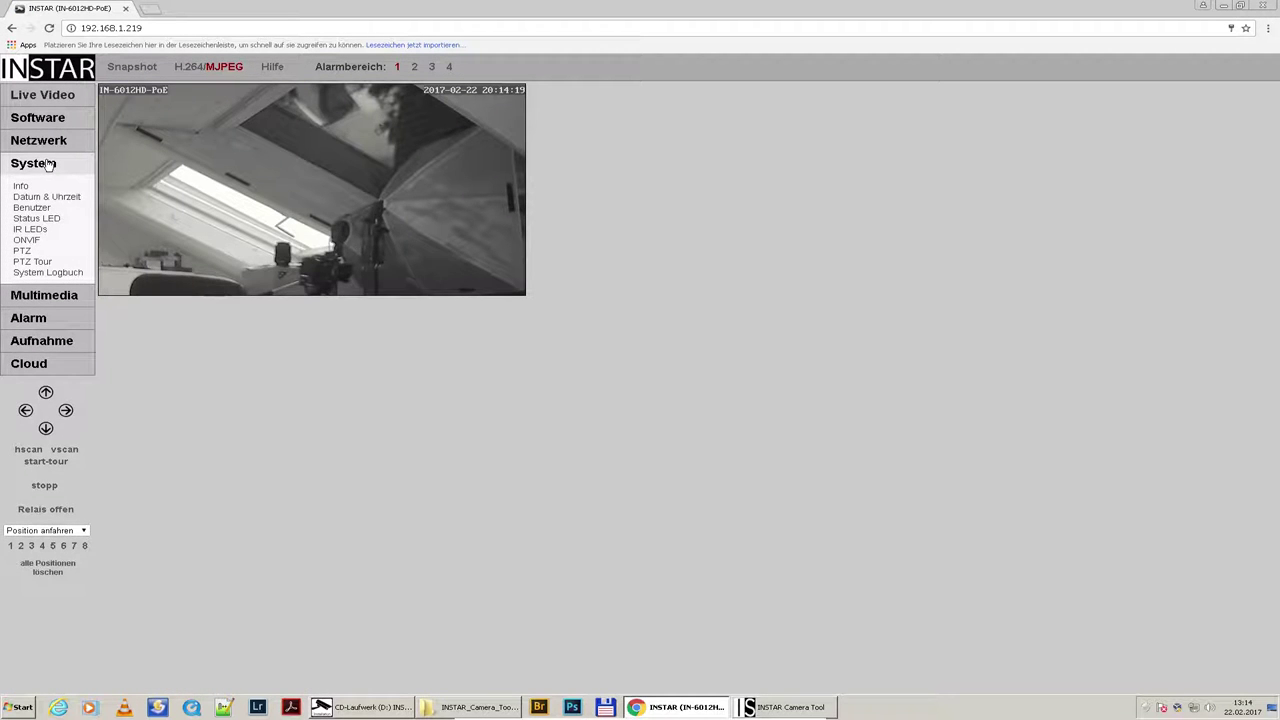
left_click(49, 223)
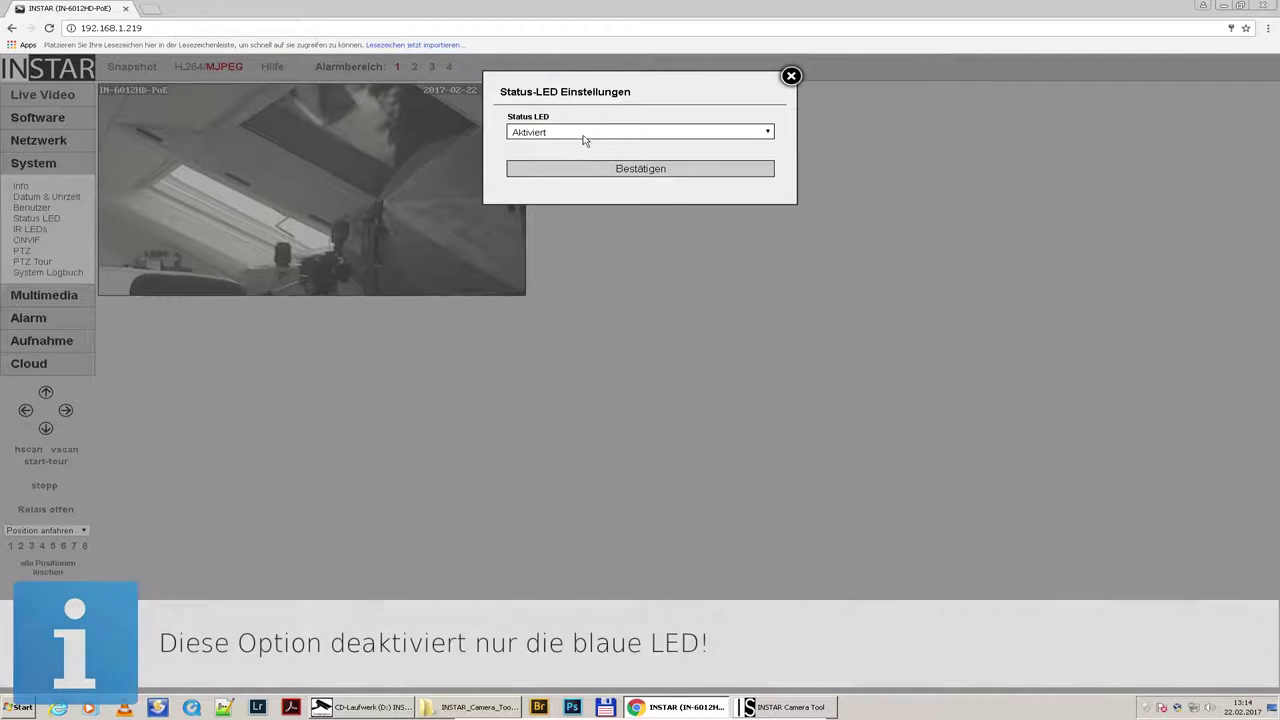
left_click(590, 137)
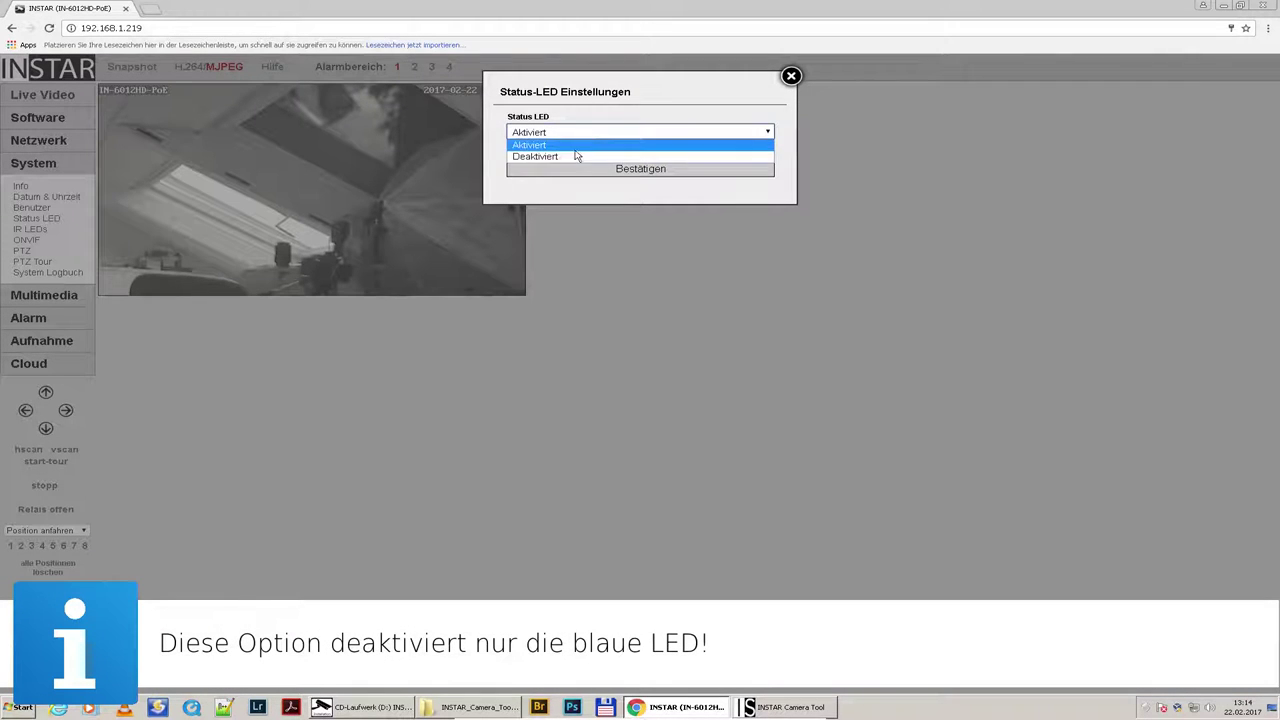
left_click(719, 195)
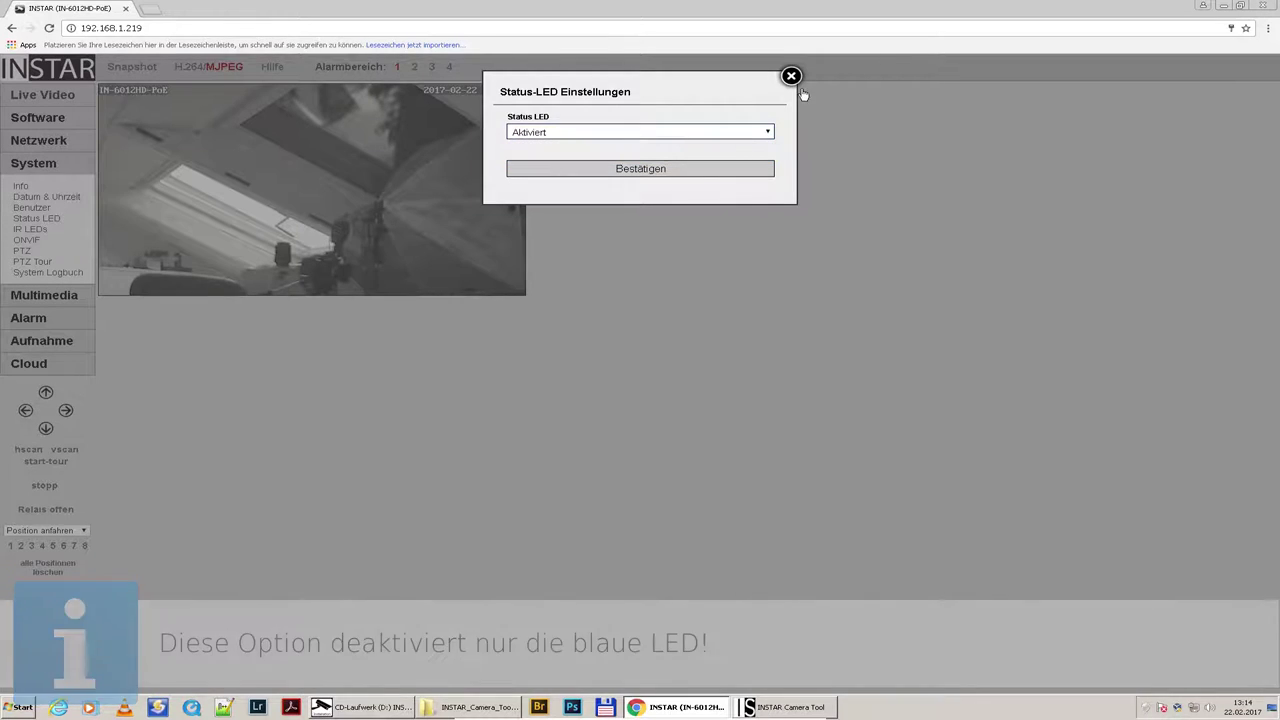
left_click(791, 76)
- Open System > IR LEDs and save the mode as Deaktiviert
left_click(65, 234)
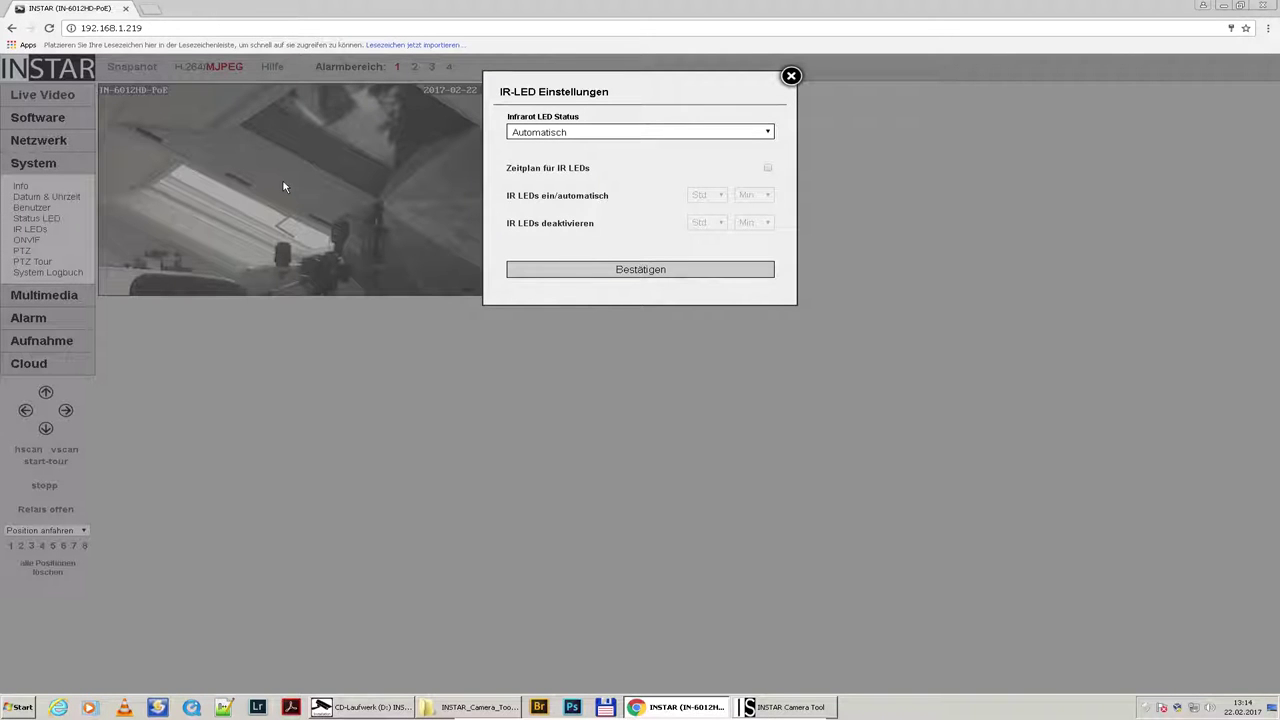
left_click(625, 132)
left_click(604, 160)
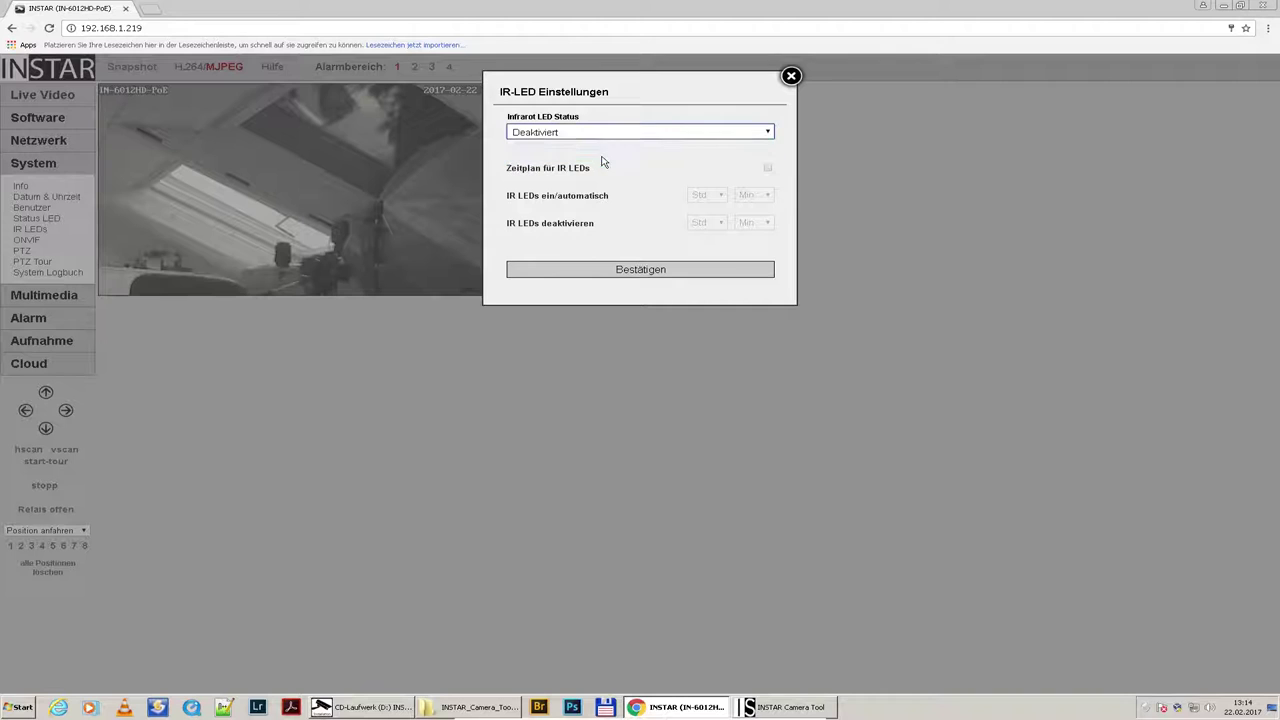
left_click(630, 271)
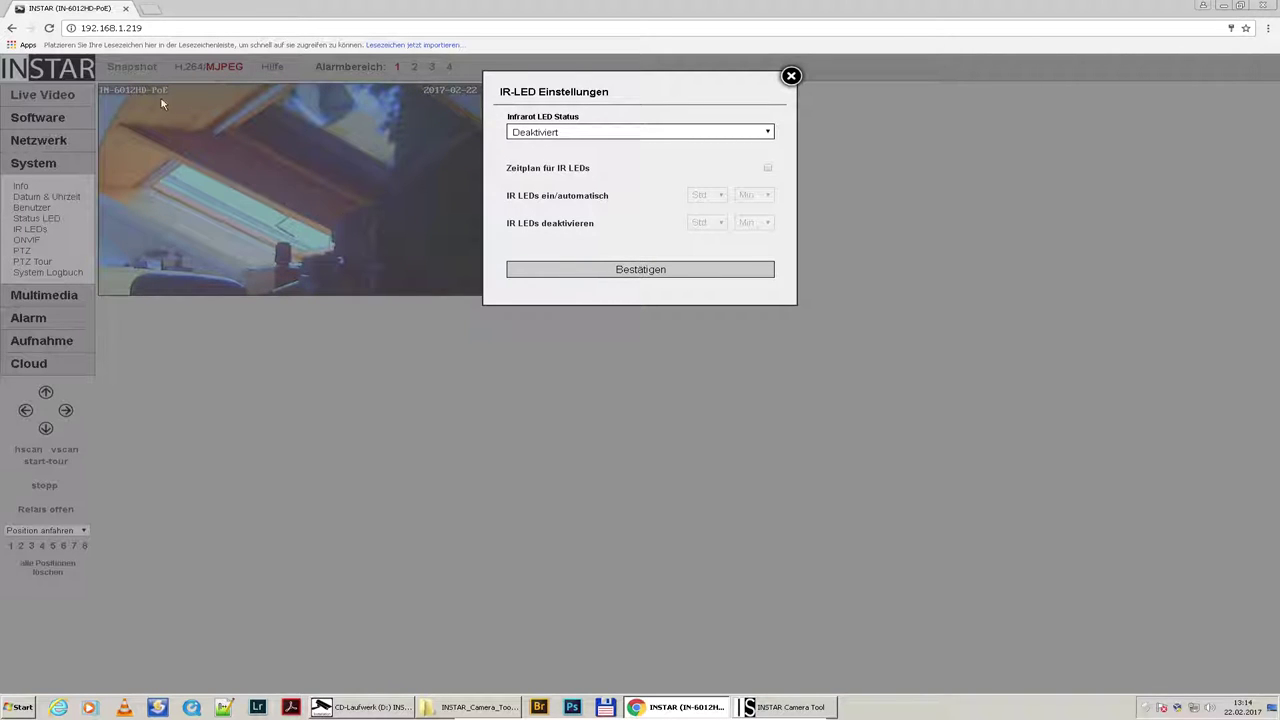
- Save the IR LEDs back to Automatisch, briefly try the Zeitplan schedule, then close
left_click(580, 134)
left_click(576, 155)
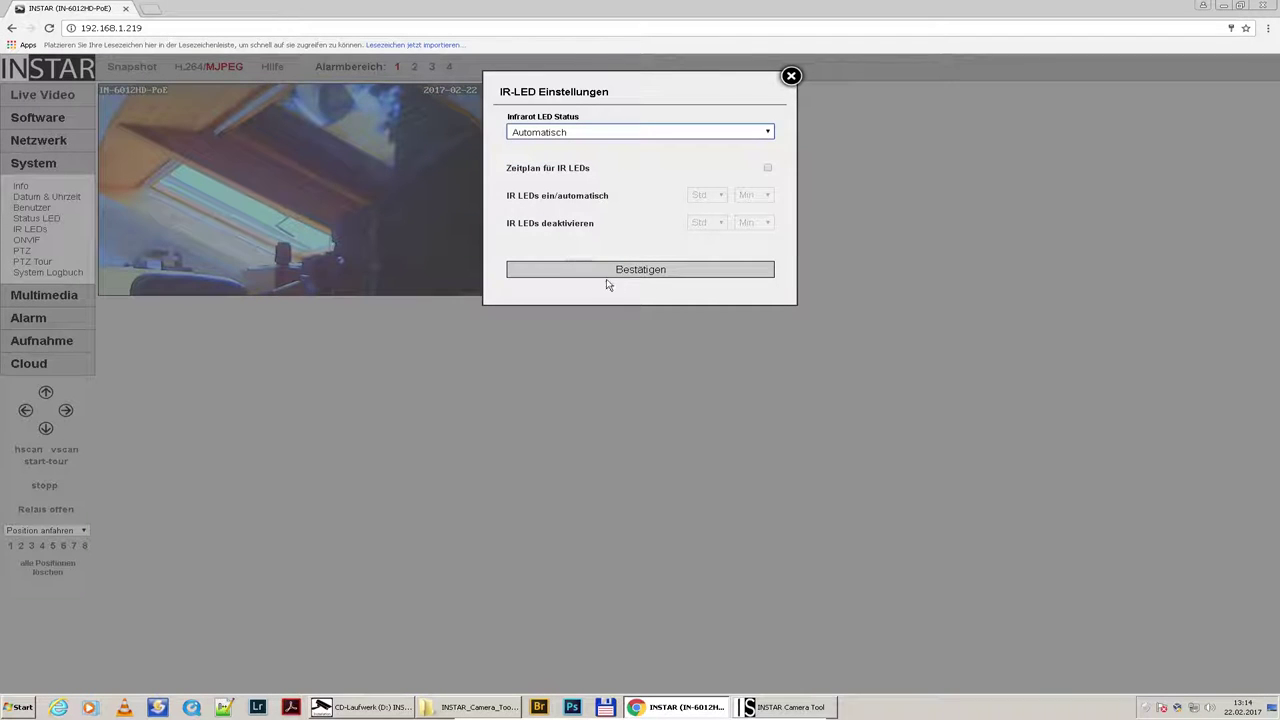
left_click(627, 275)
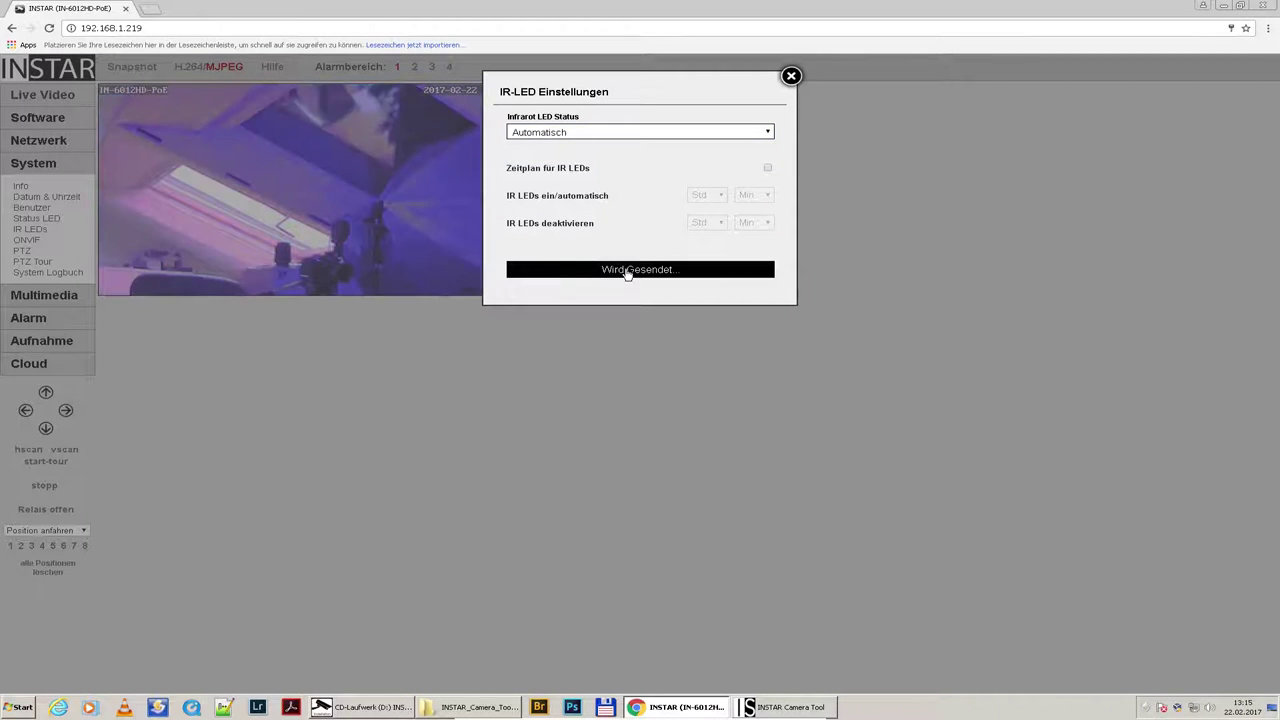
left_click(767, 170)
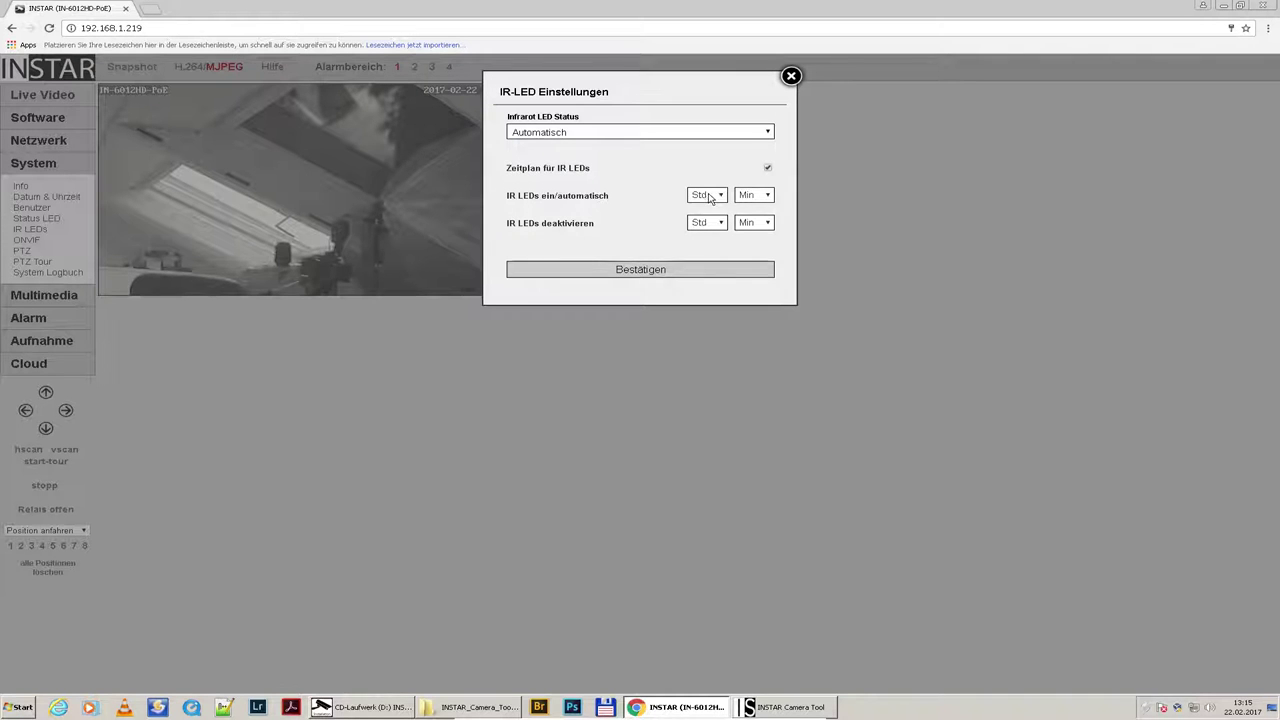
left_click(712, 196)
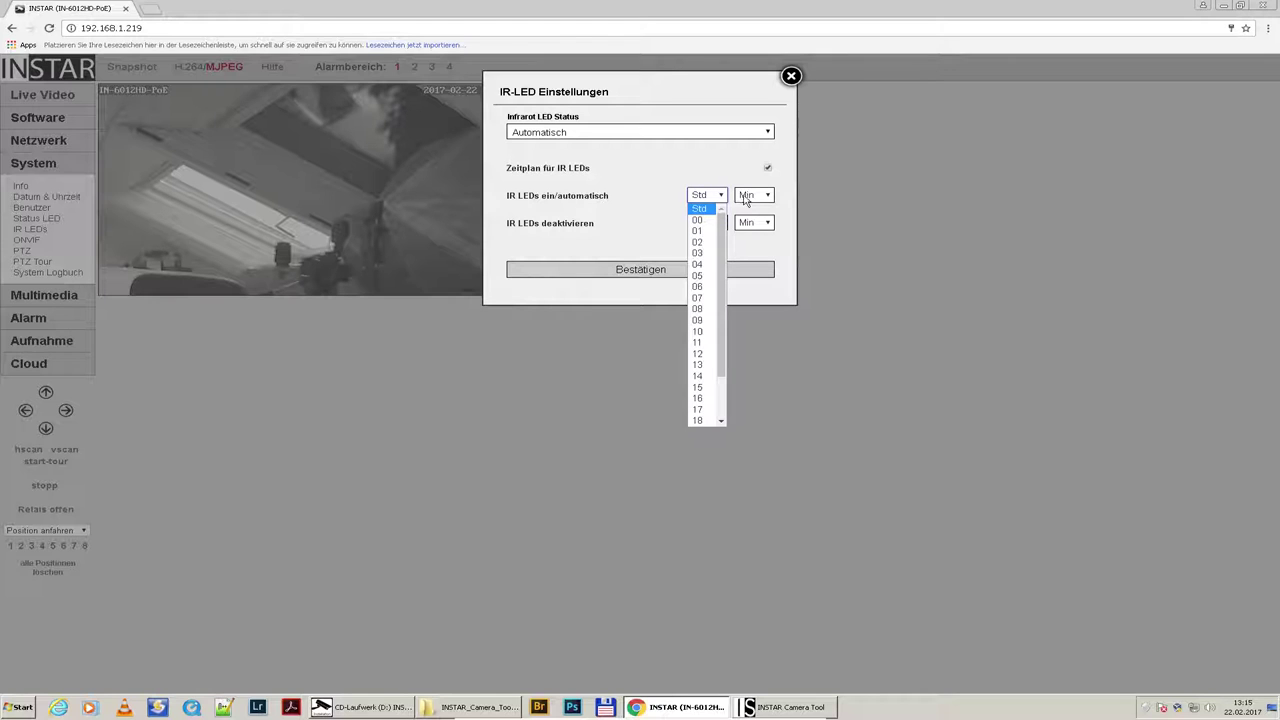
left_click(753, 196)
left_click(757, 198)
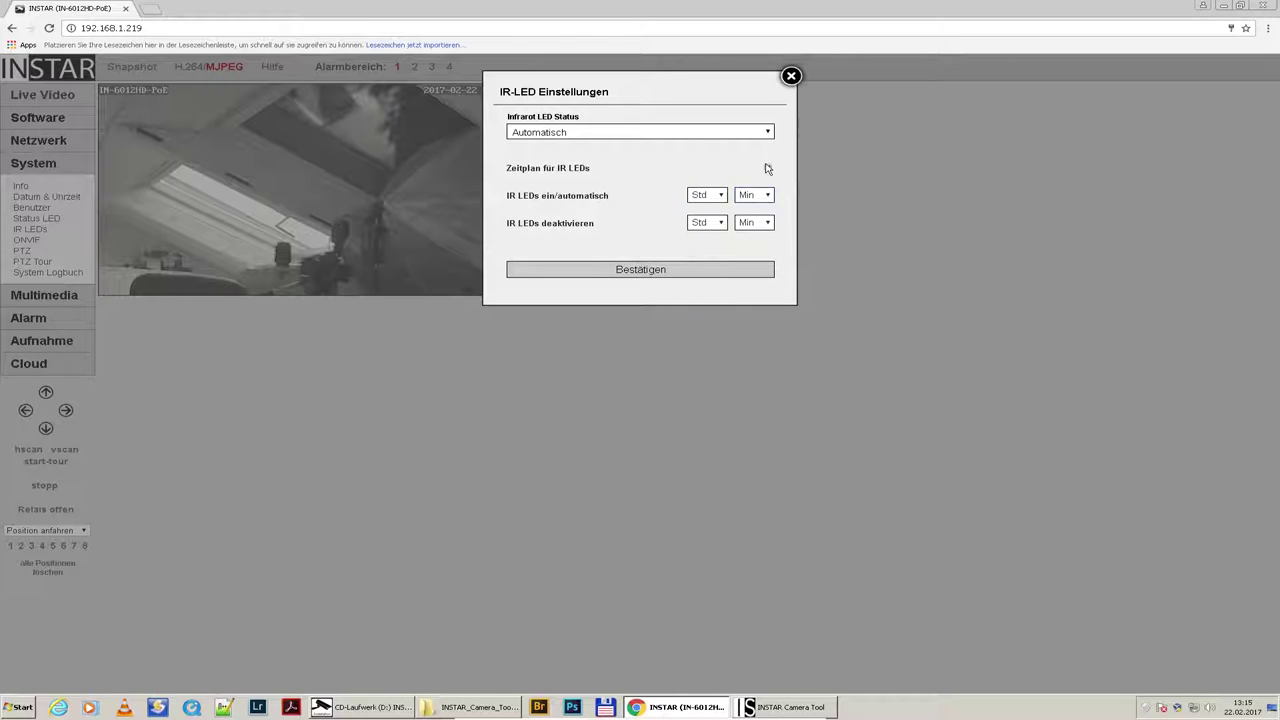
left_click(767, 169)
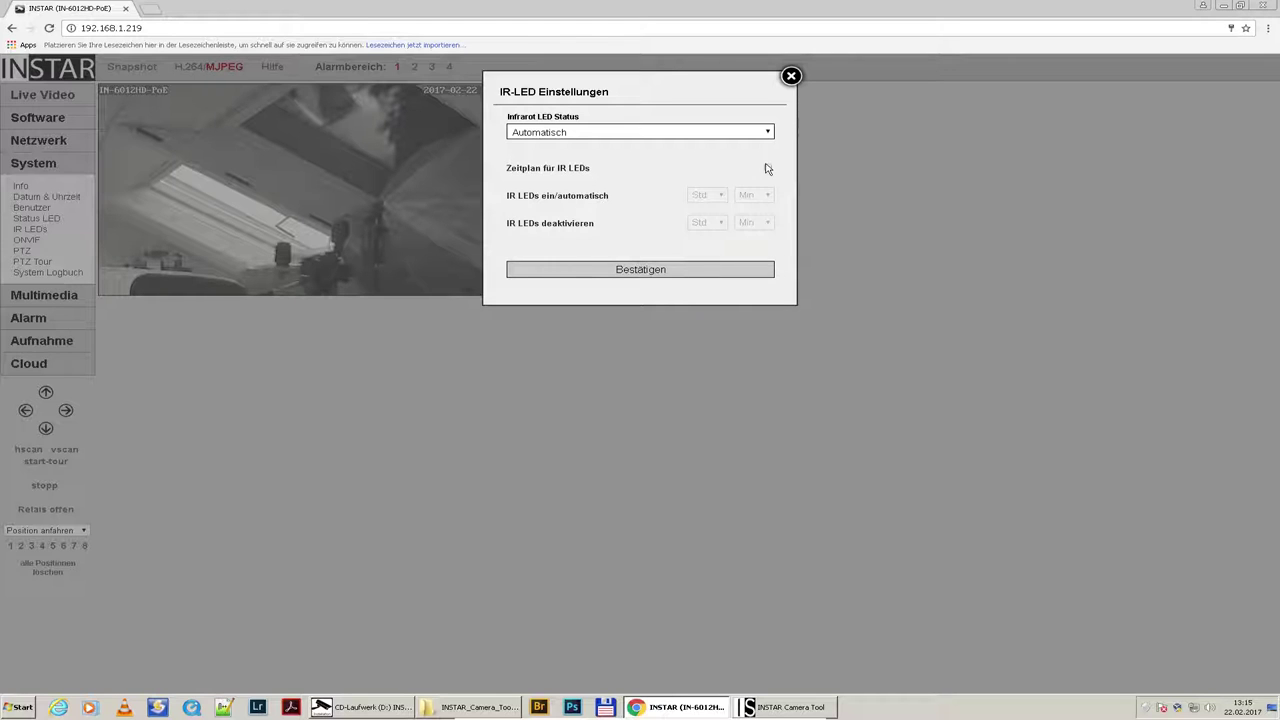
left_click(791, 77)
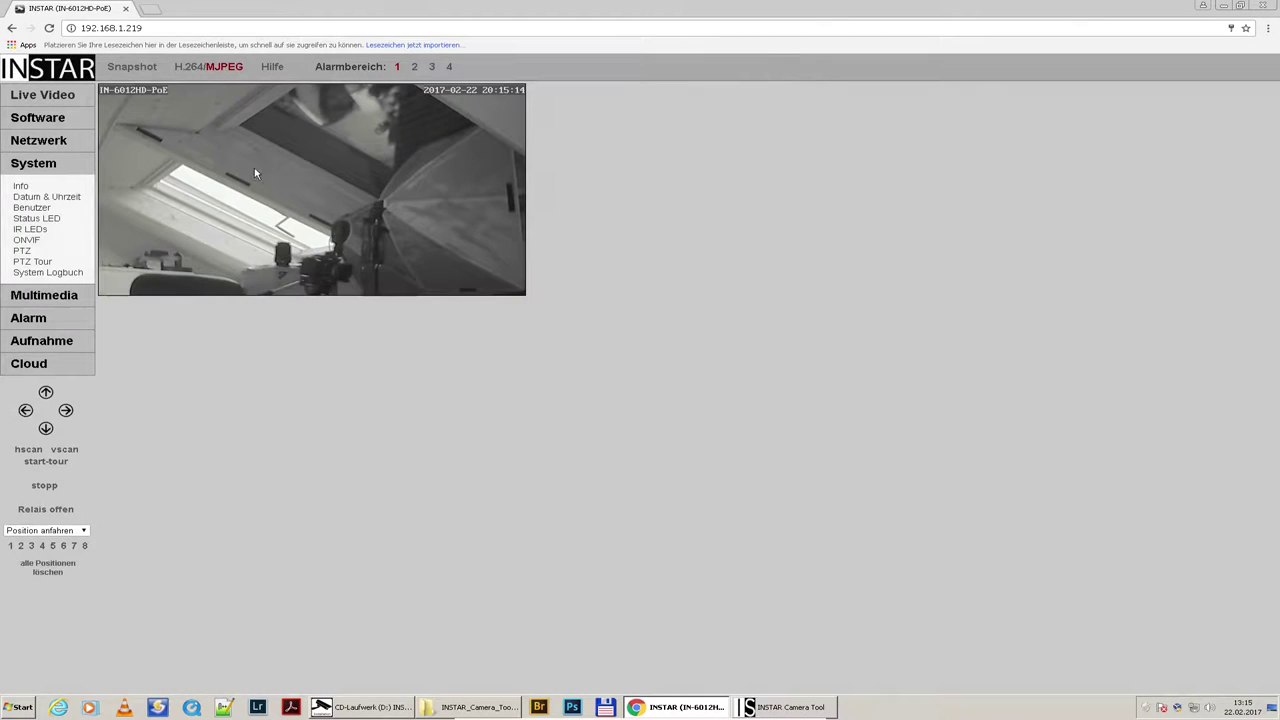
left_click(32, 242)
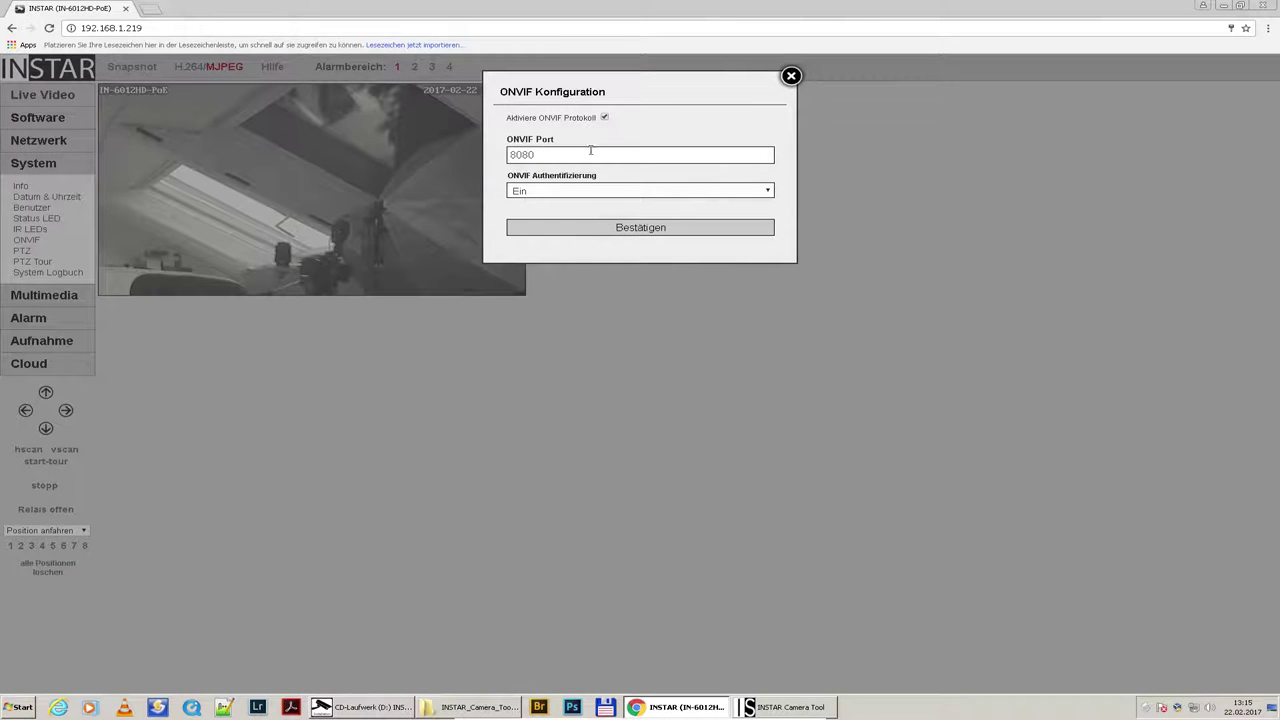
left_click(748, 194)
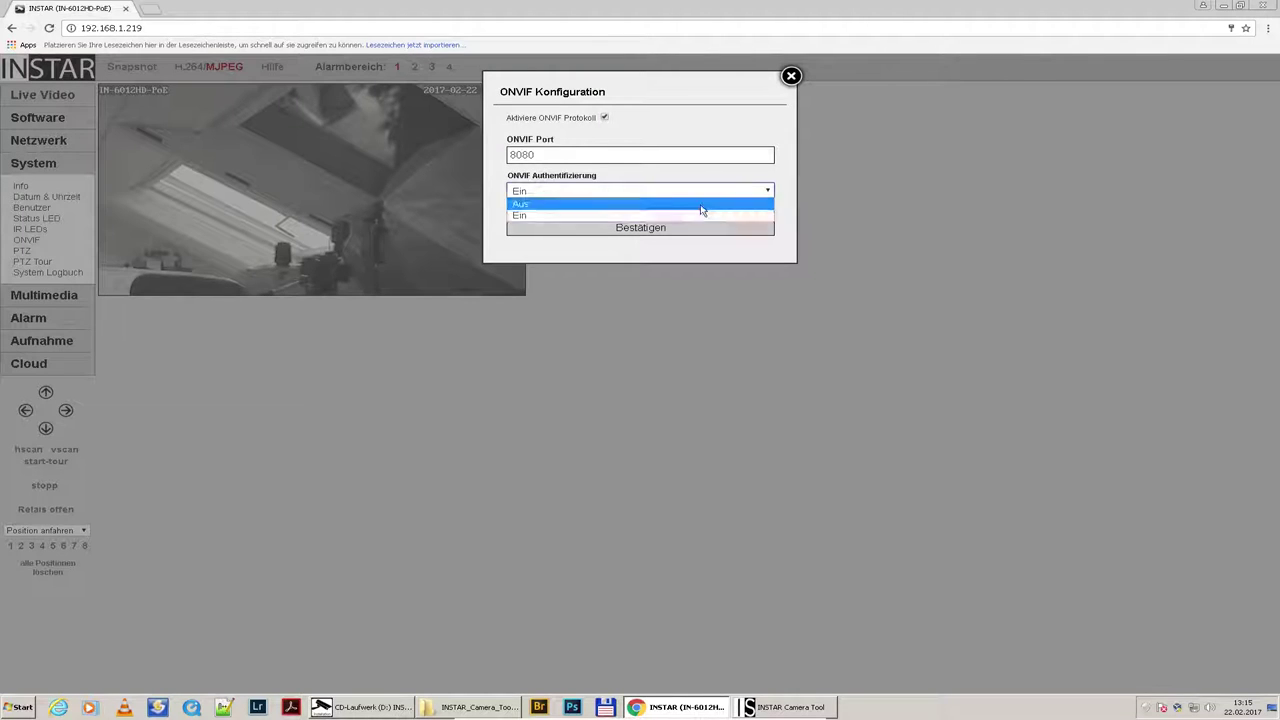
left_click(662, 215)
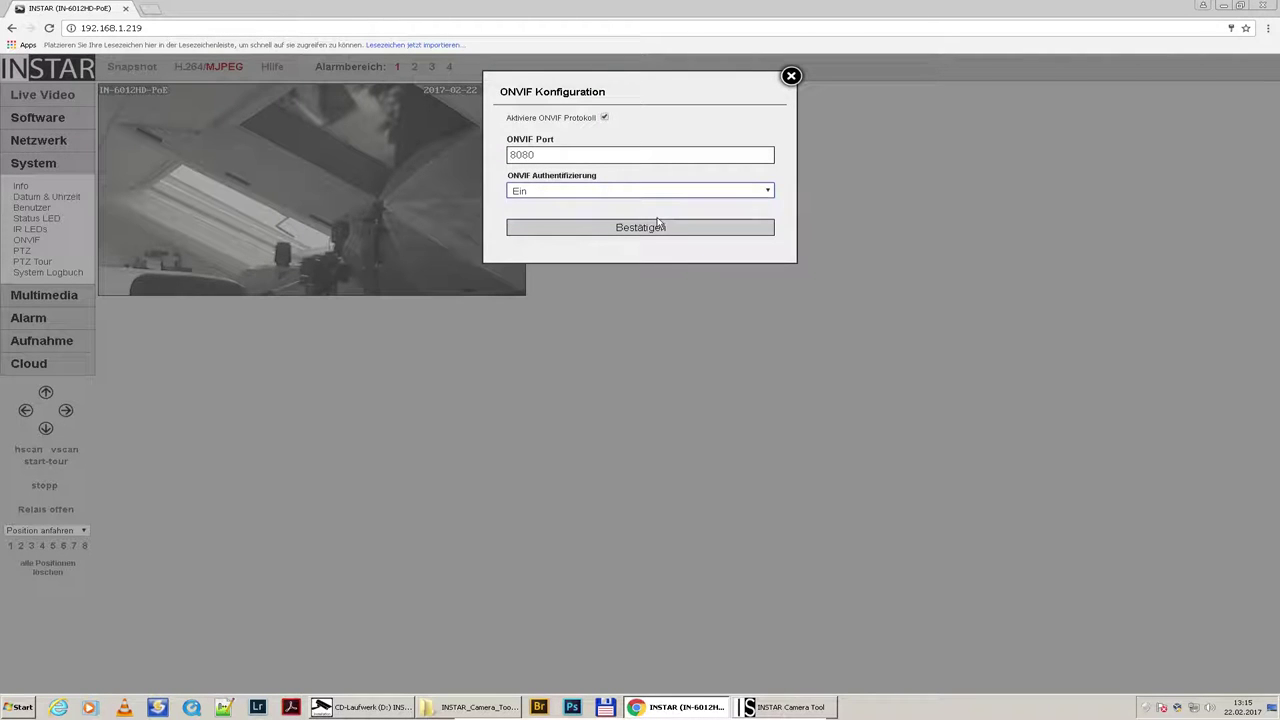
left_click(791, 76)
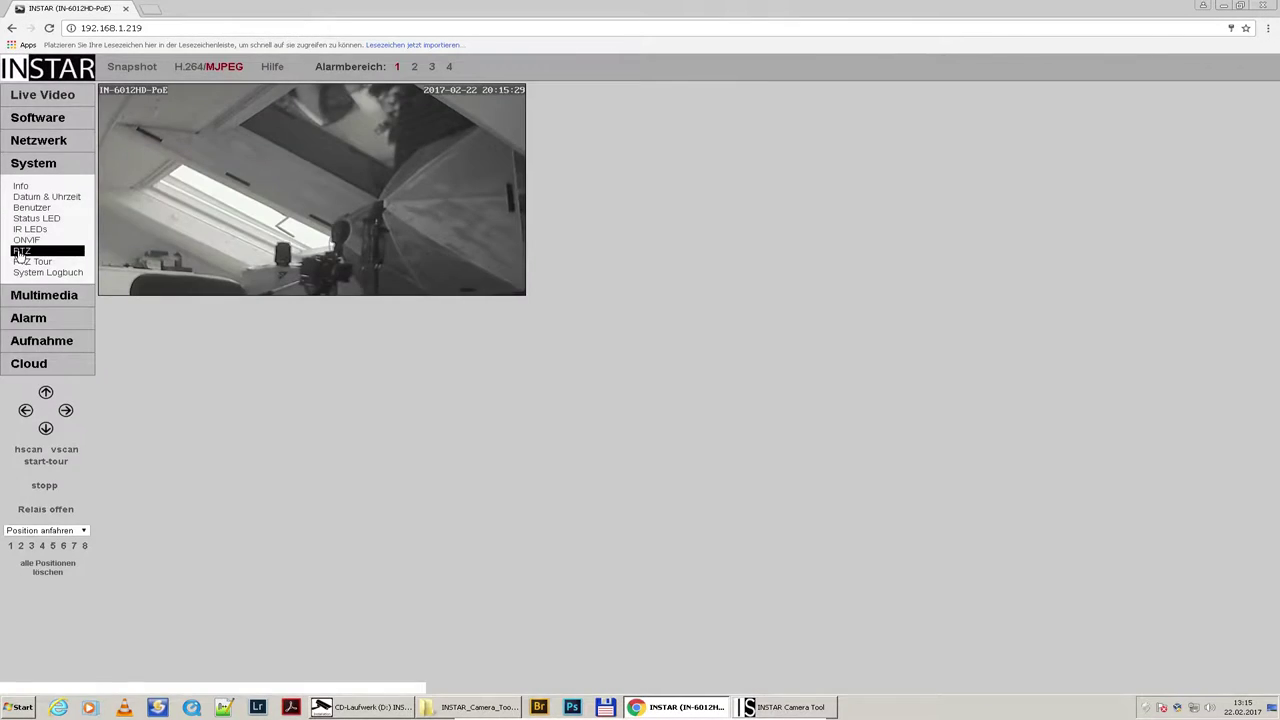
- Set Justagefahrt & Positionen to Aktiviert in PTZ settings, confirm, and accept the camera restart
left_click(22, 250)
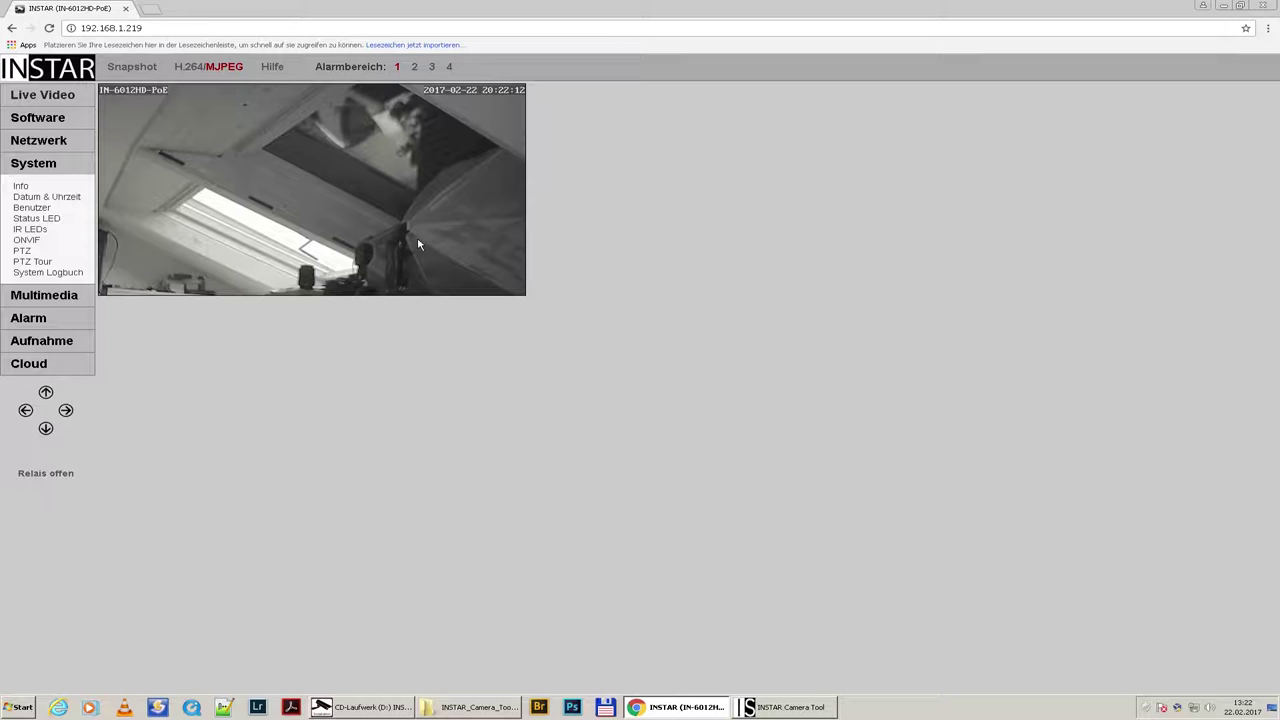
left_click(27, 258)
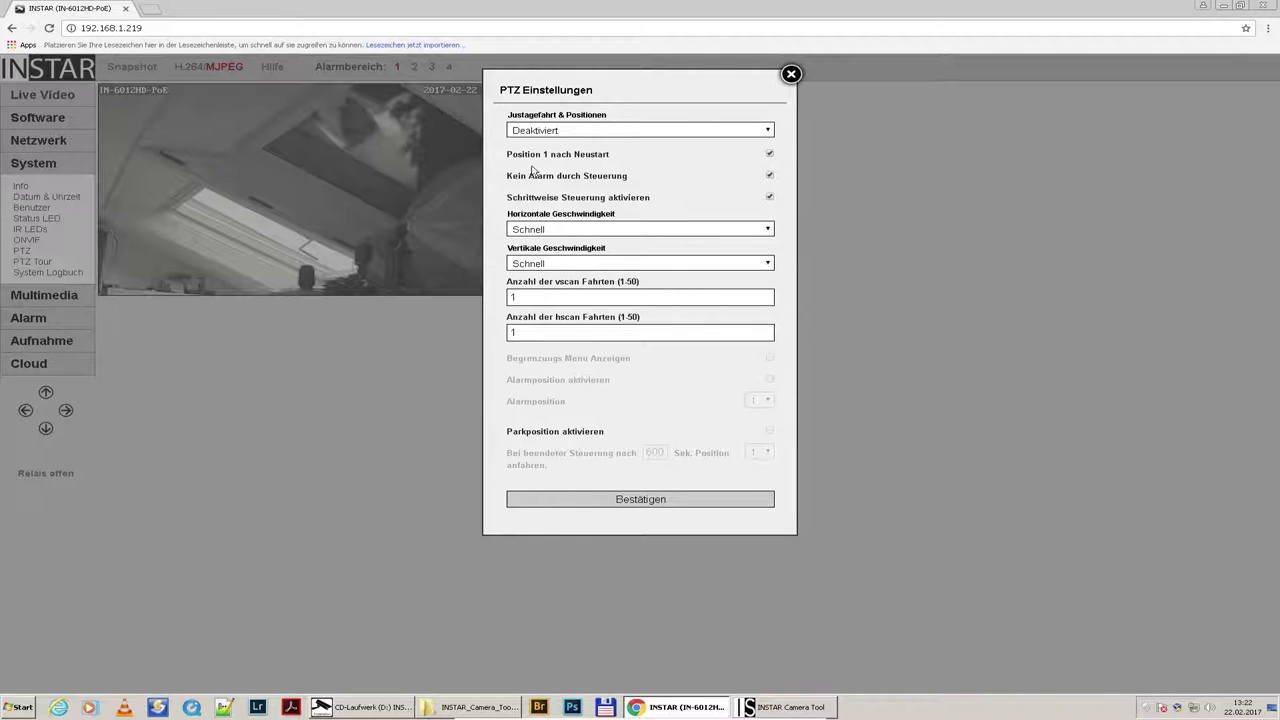
left_click(616, 131)
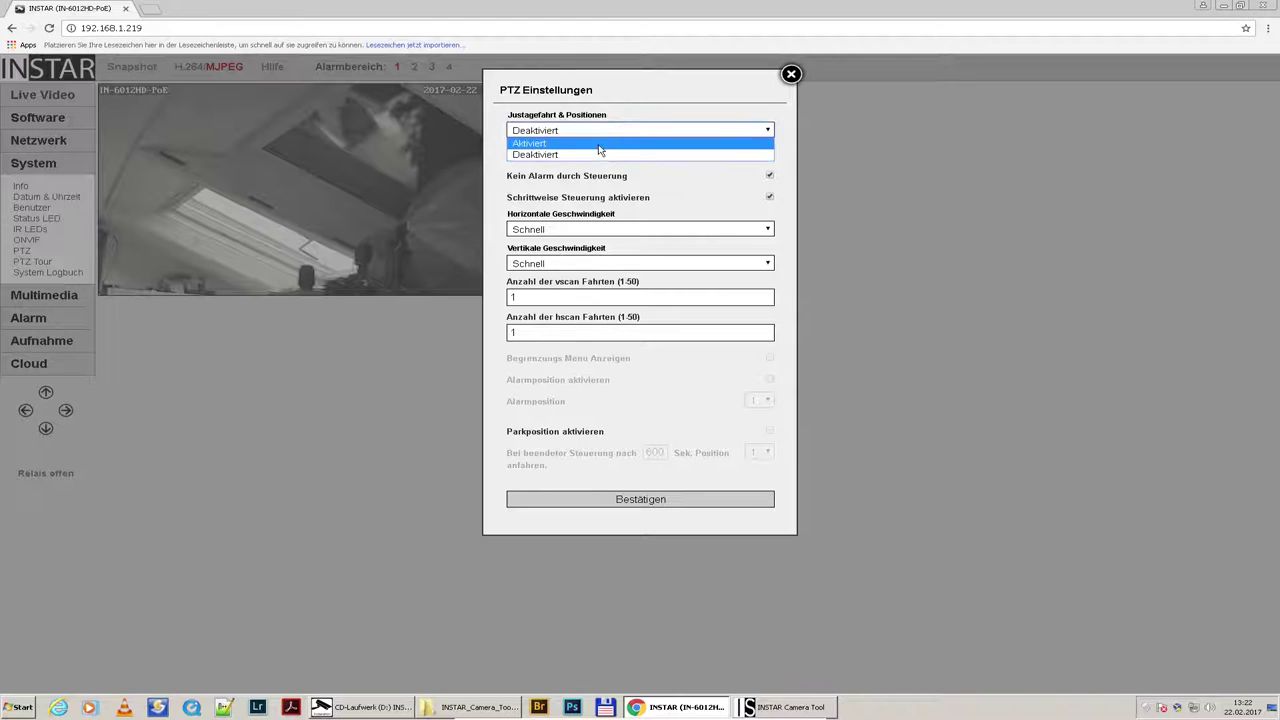
left_click(599, 147)
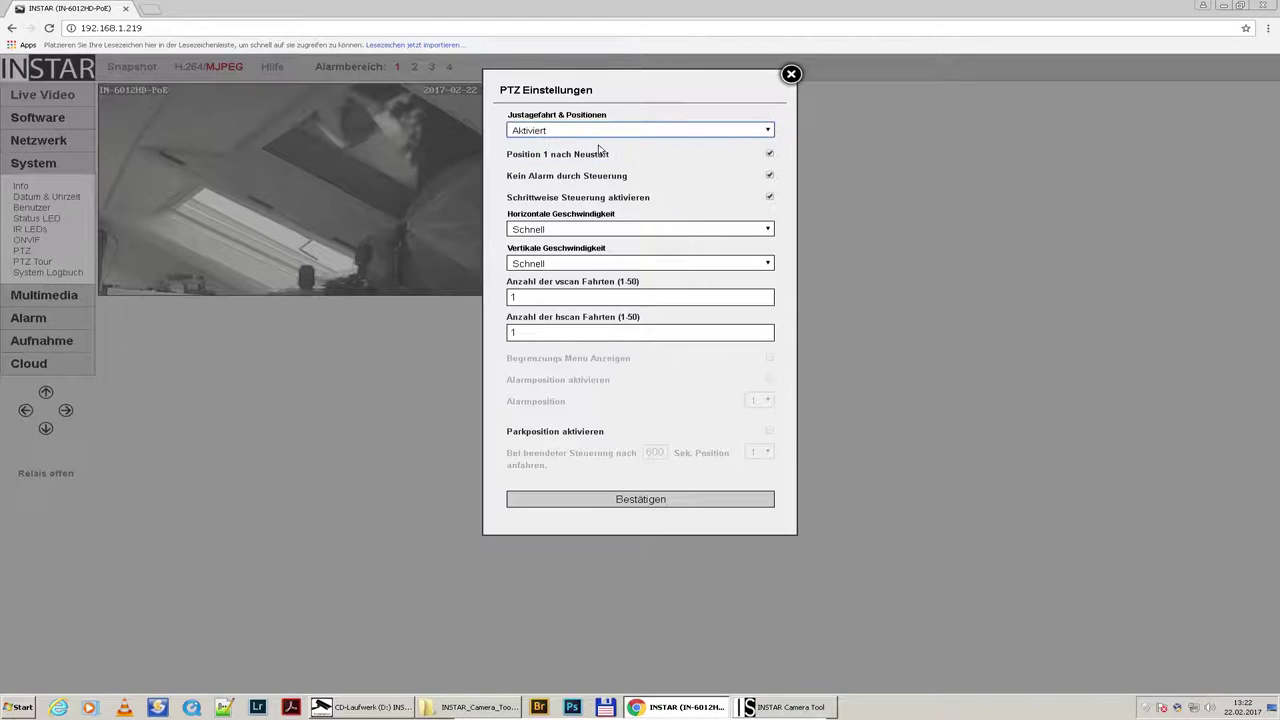
left_click(646, 507)
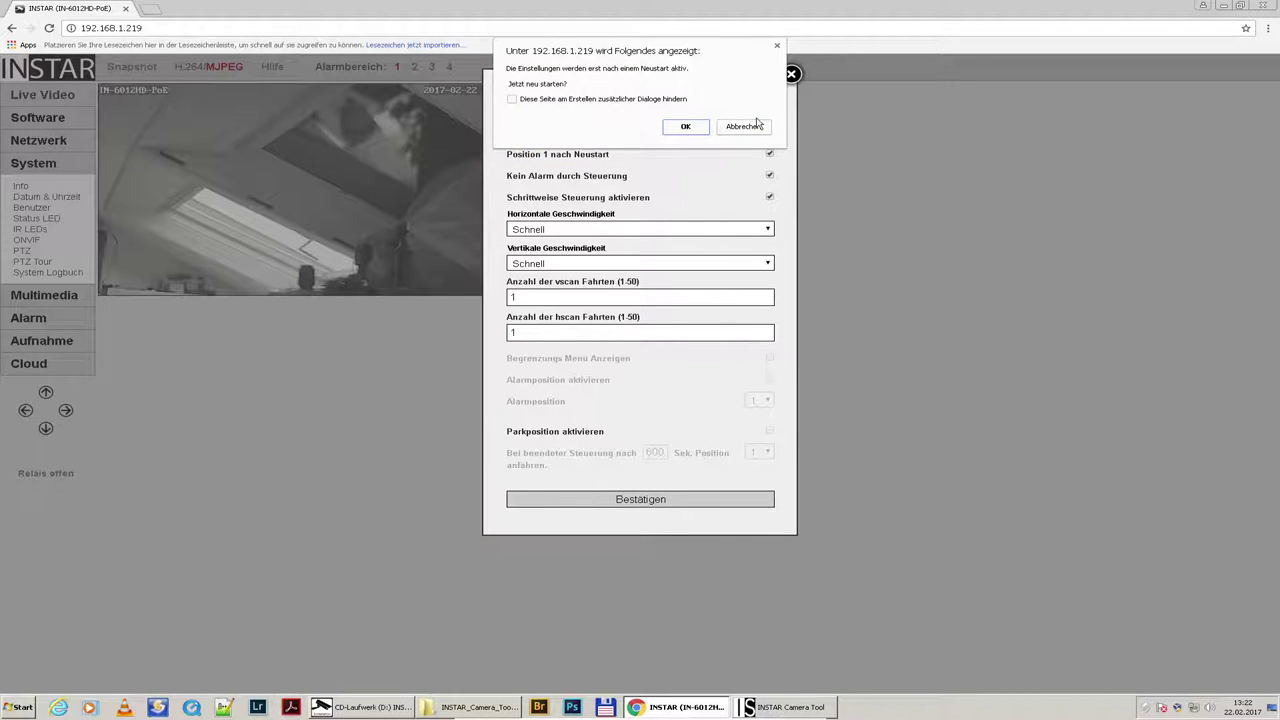
left_click(686, 127)
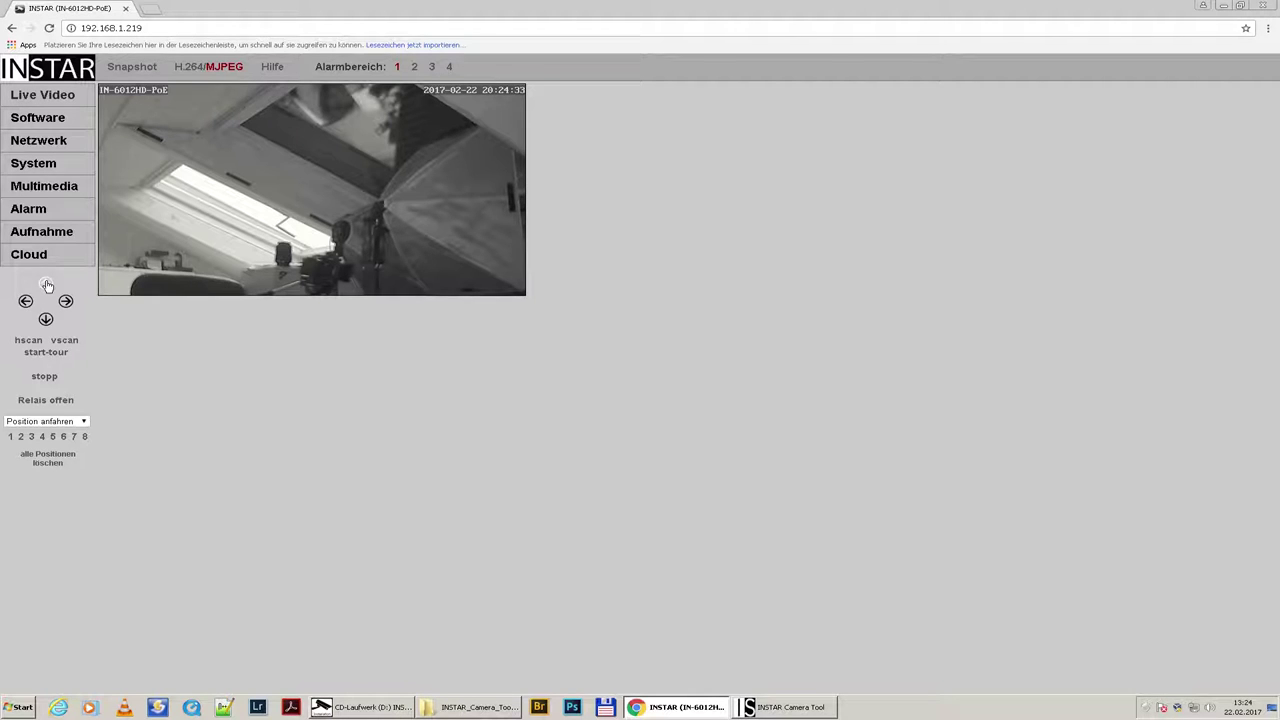
- Nudge the camera left, right, up and down with the PTZ arrows
left_click(26, 303)
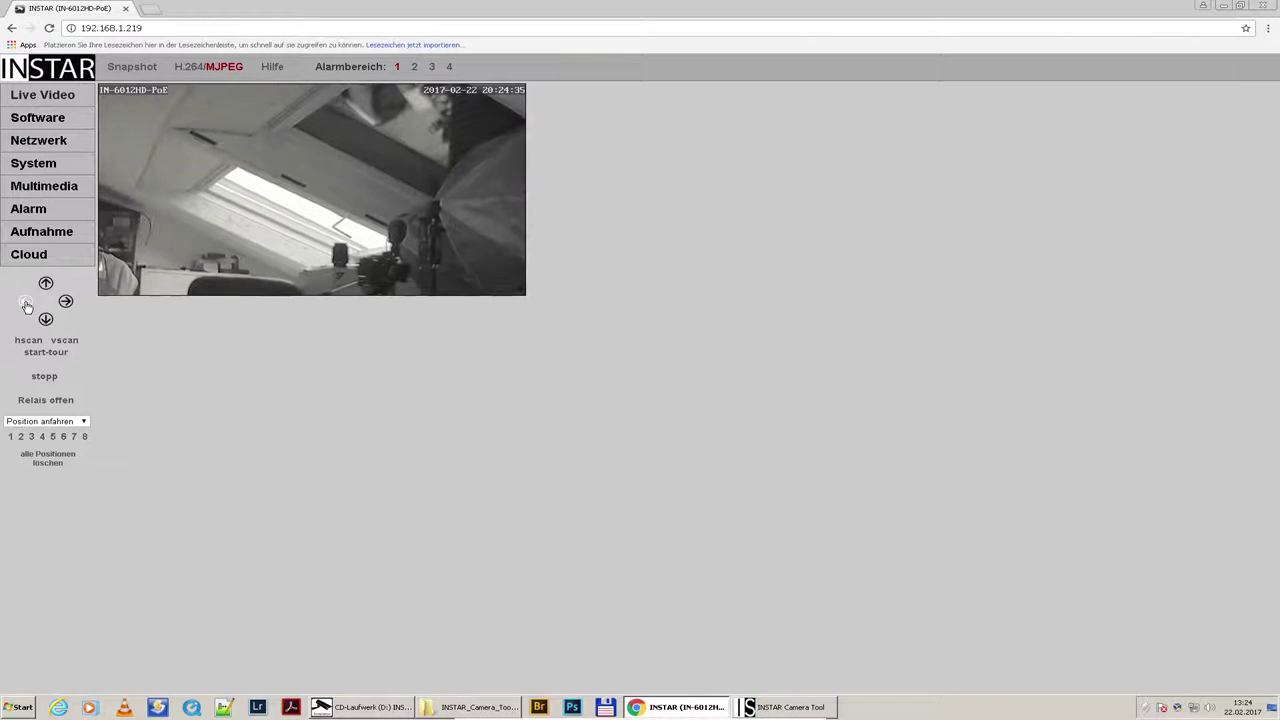
left_click(67, 303)
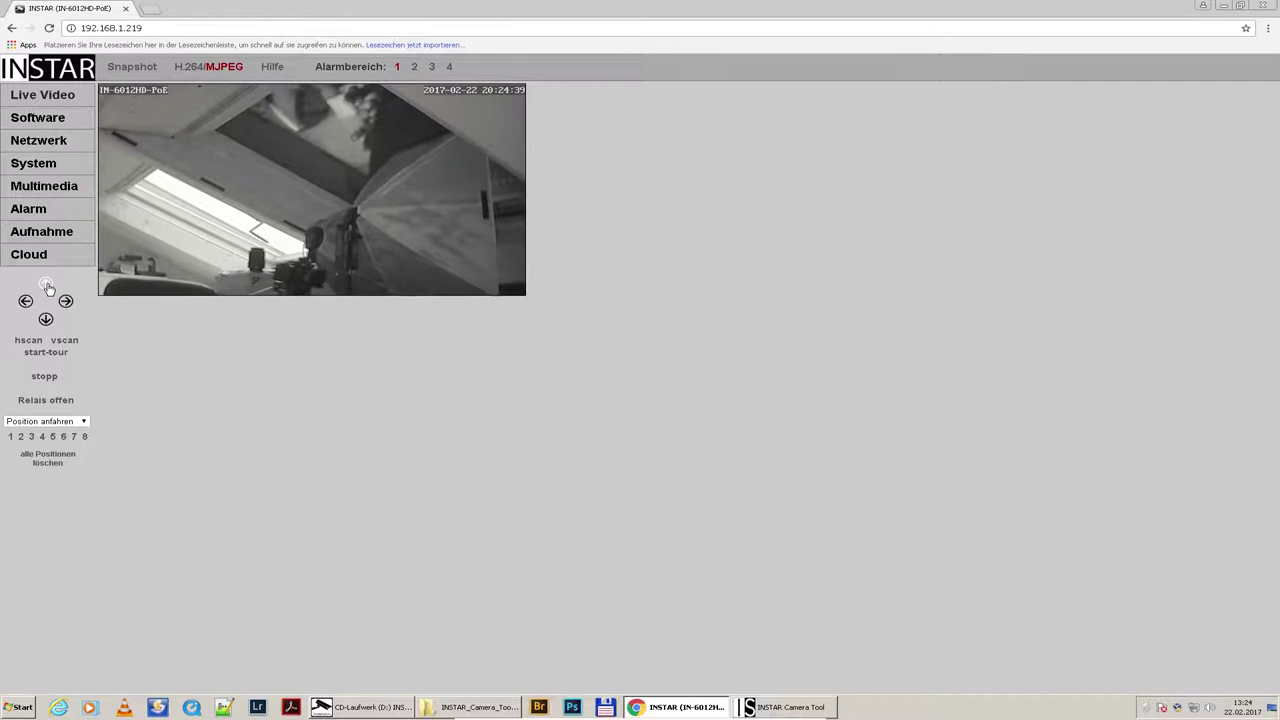
left_click(46, 284)
left_click(47, 320)
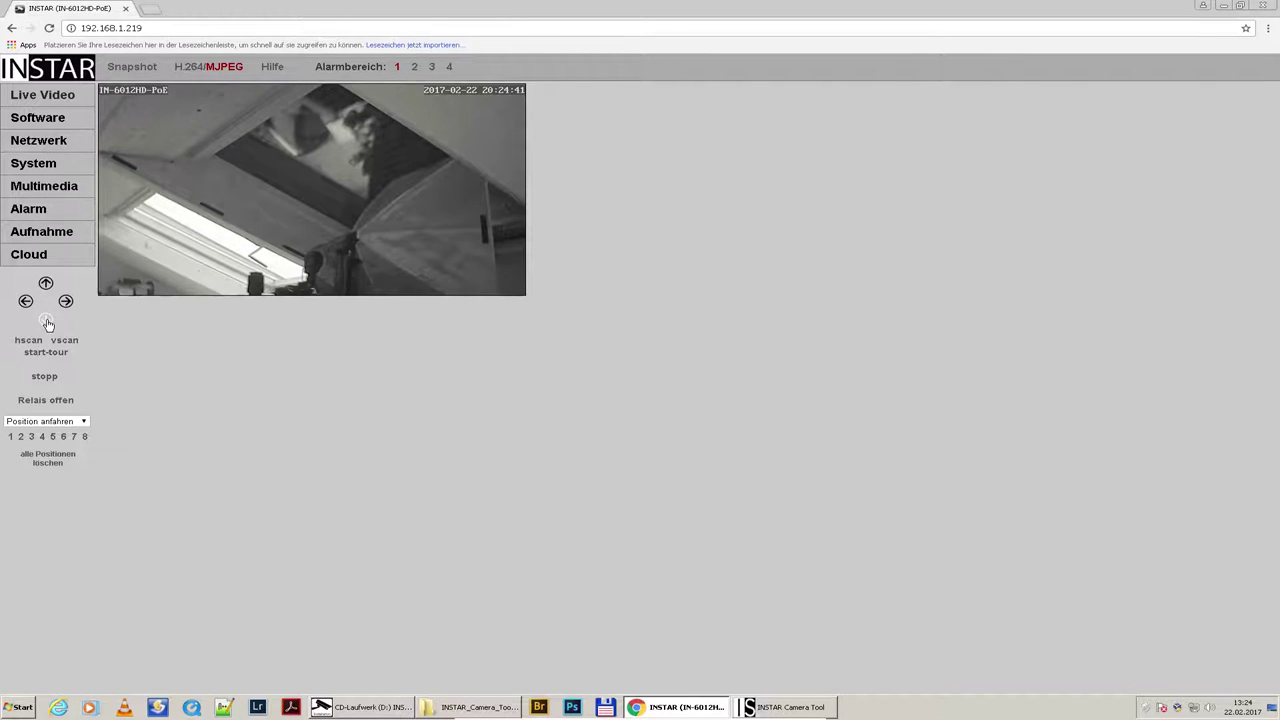
- Start a horizontal scan (hscan) so the camera pans across the room
left_click(30, 342)
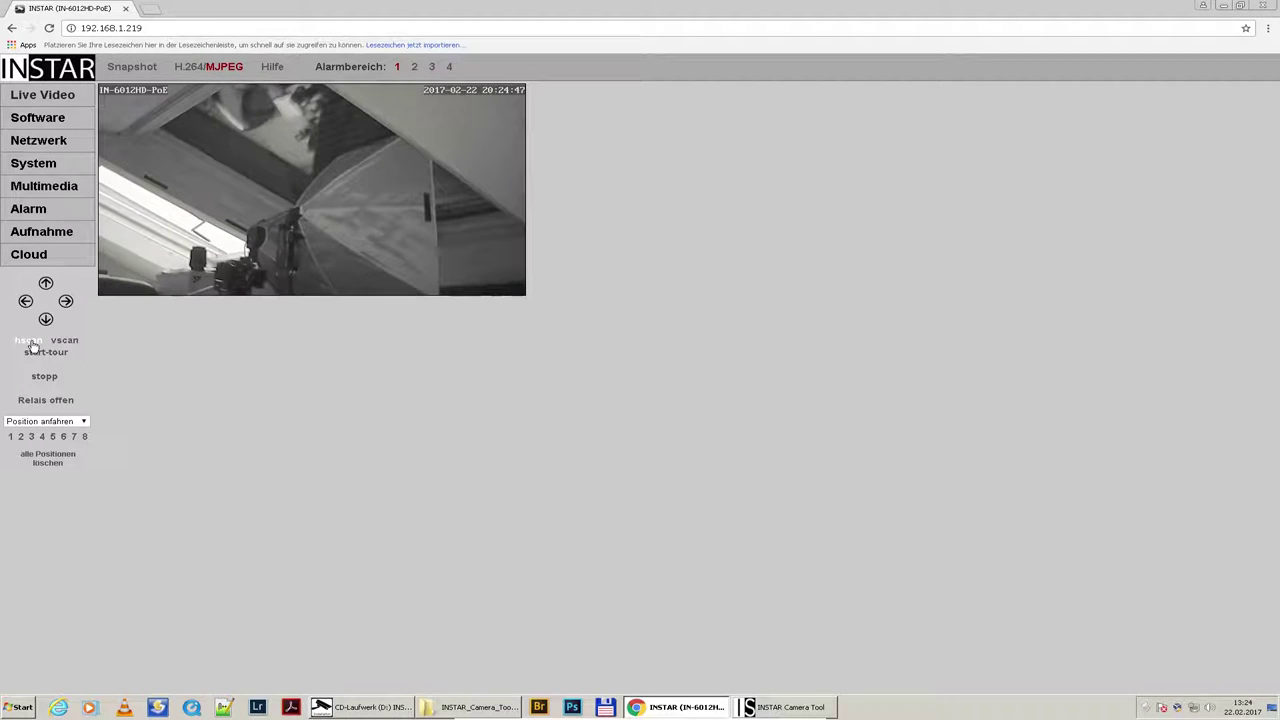
left_click(31, 343)
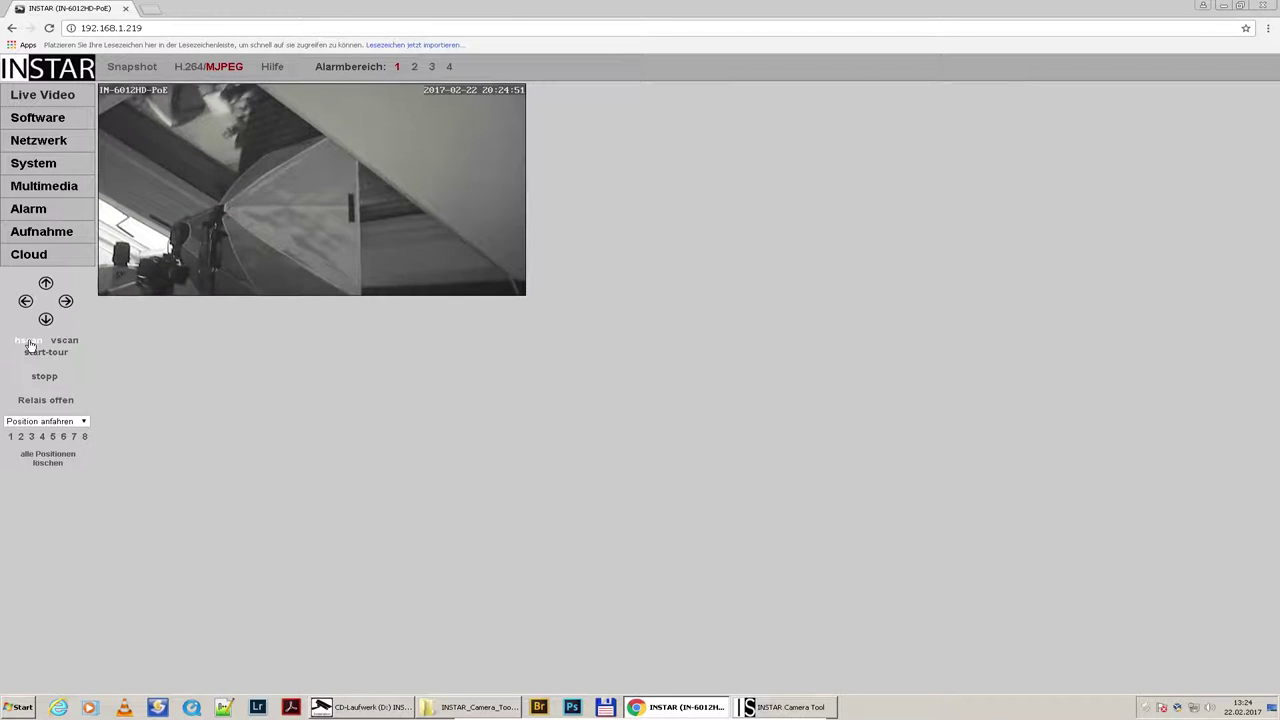
left_click(30, 342)
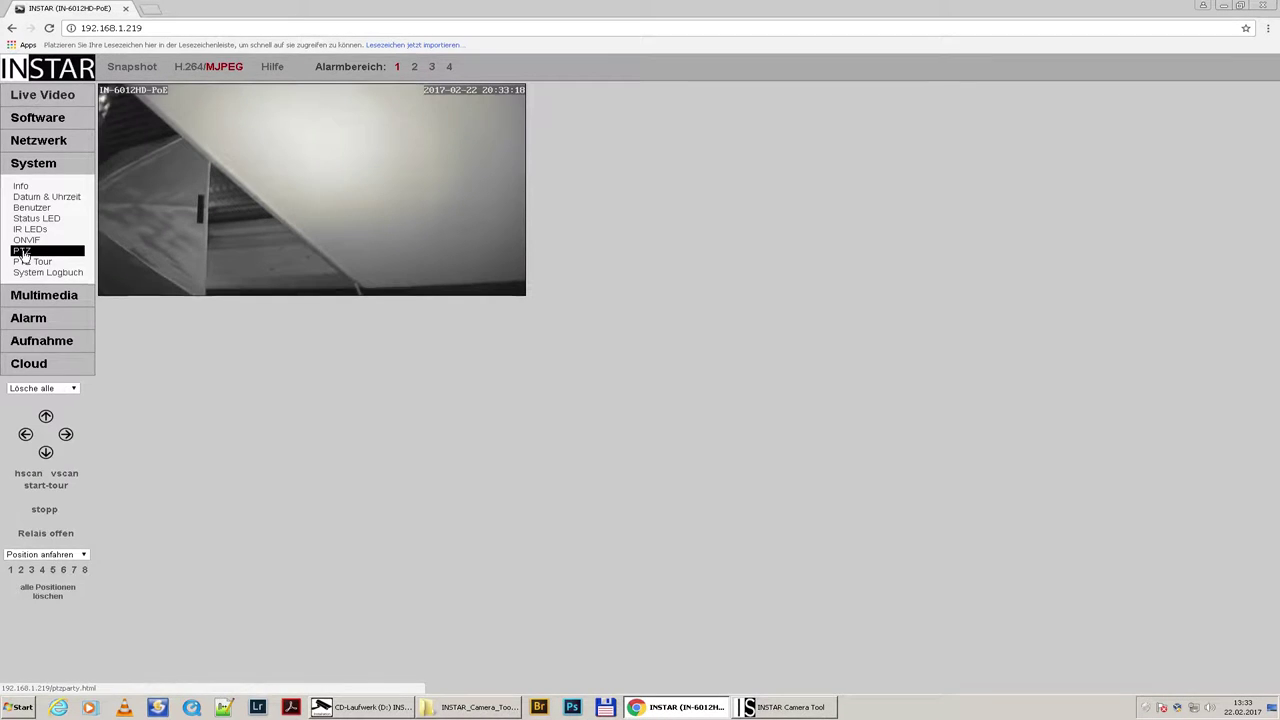
left_click(22, 252)
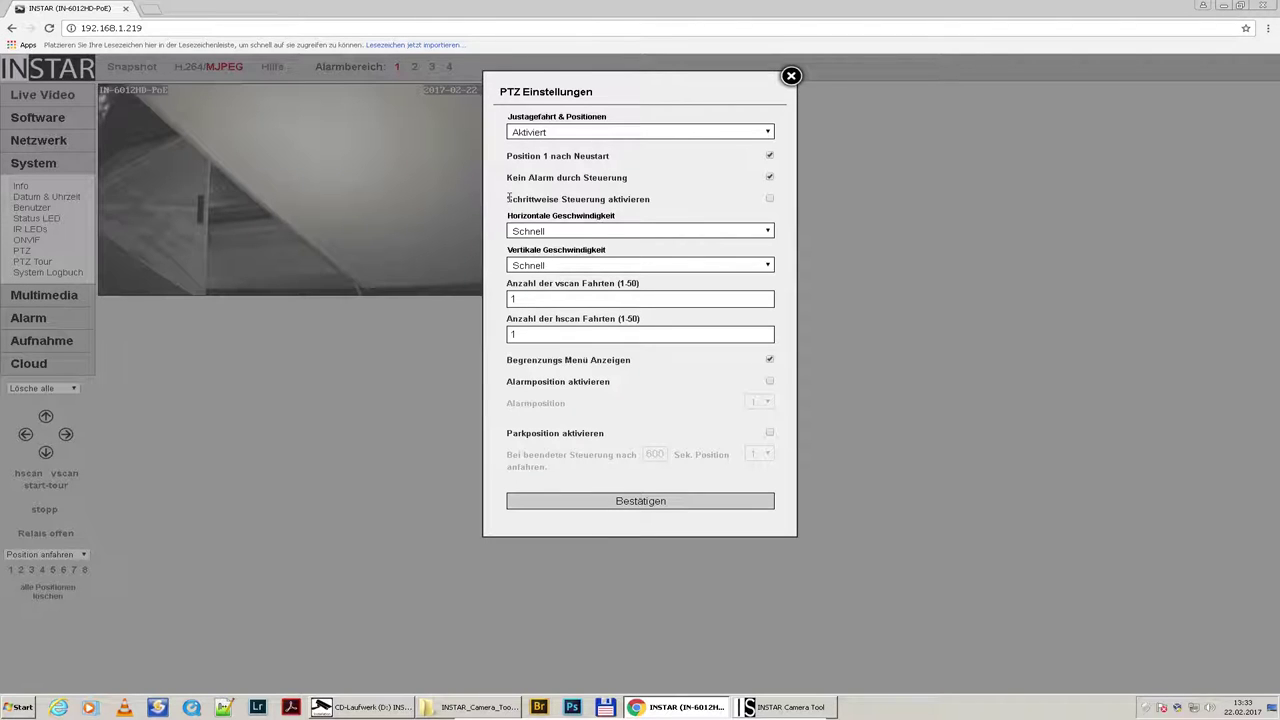
left_click_drag(508, 198, 661, 198)
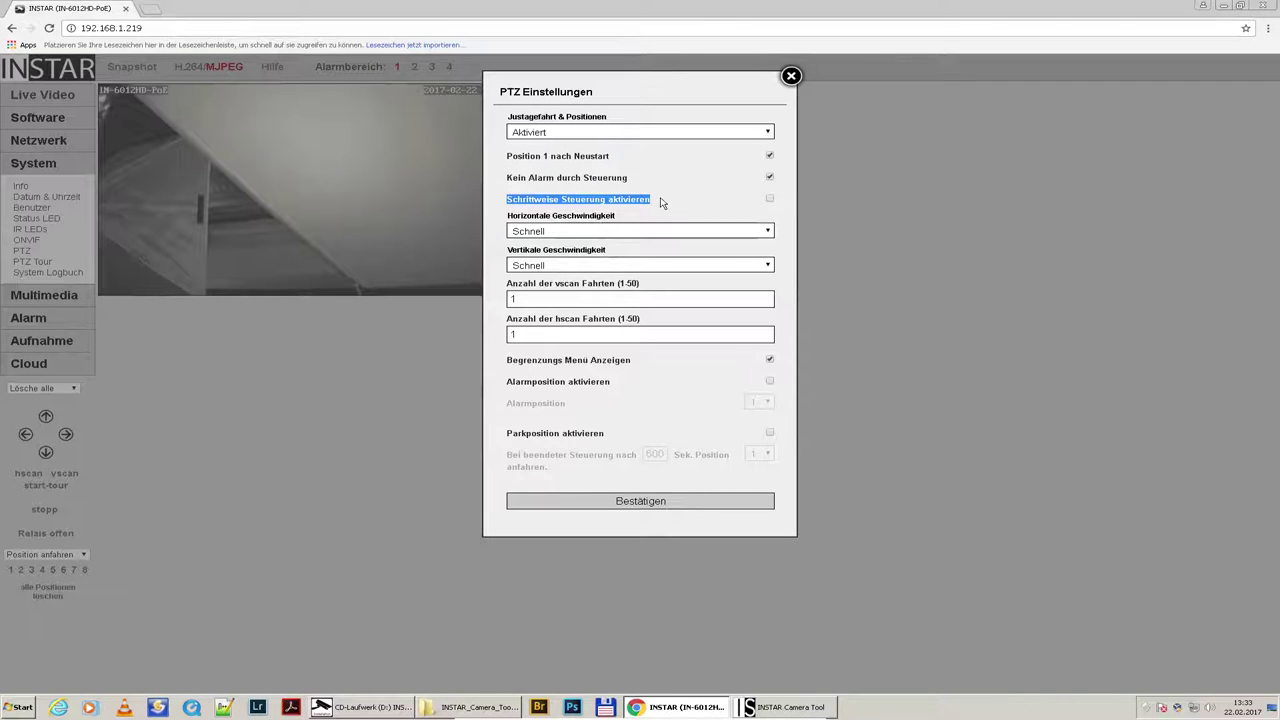
left_click(668, 203)
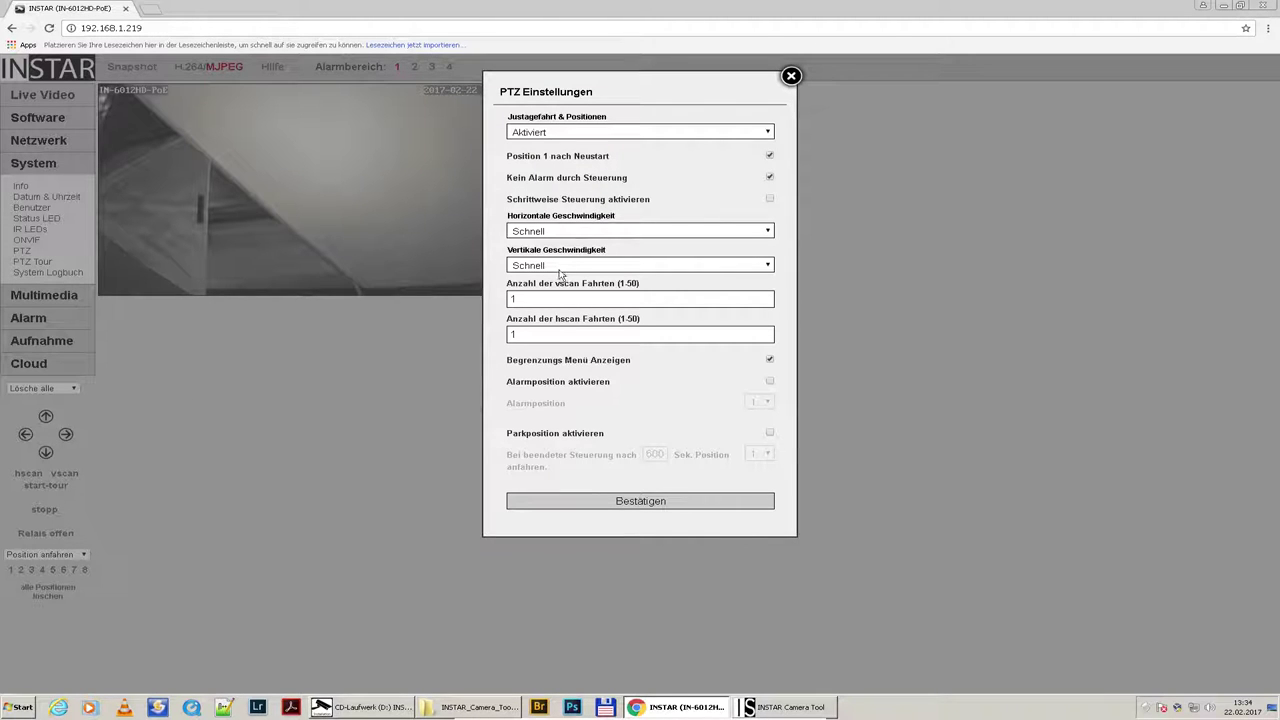
left_click(585, 229)
left_click(586, 229)
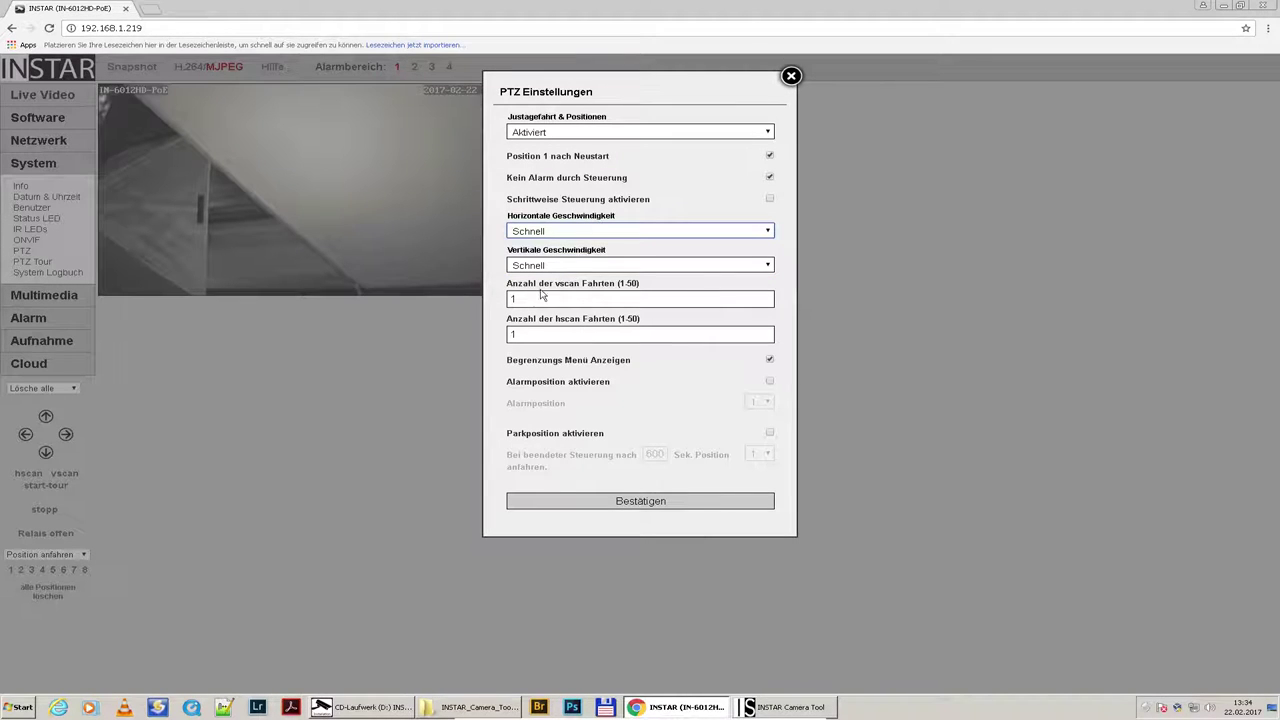
left_click_drag(507, 288, 657, 286)
left_click(657, 286)
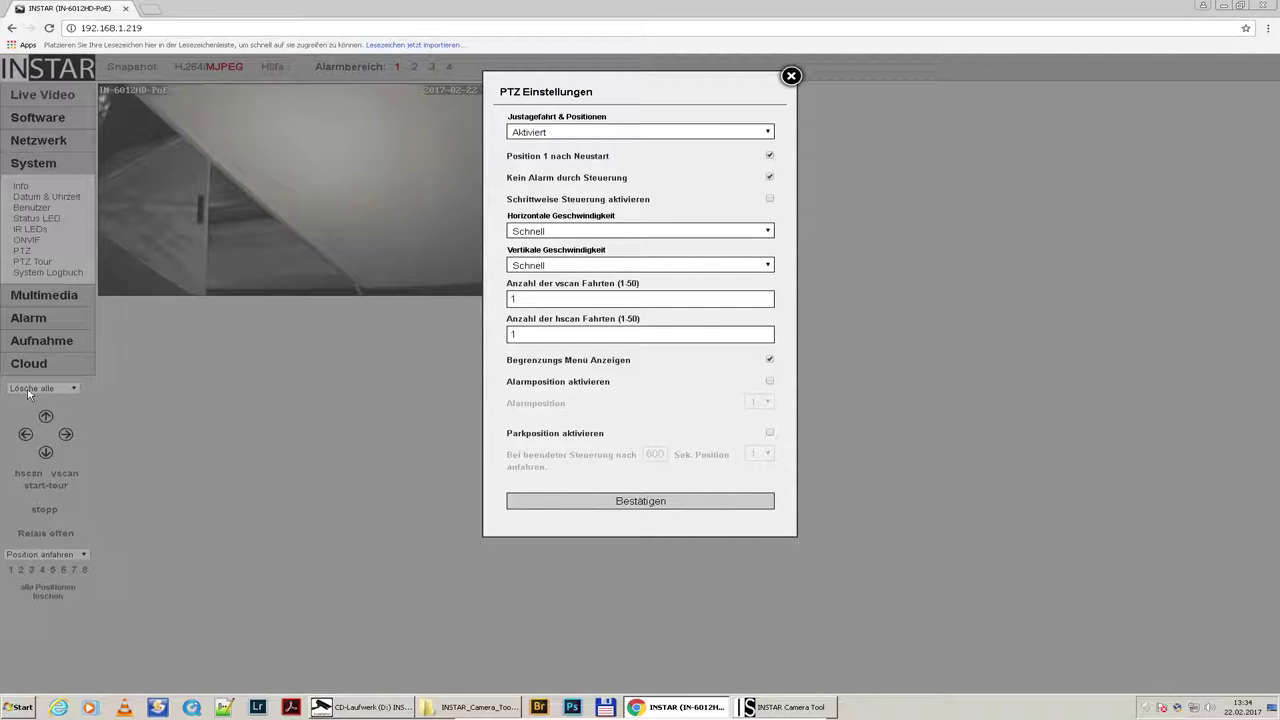
- Set the top and bottom movement limits with Setze Oben and Setze Unten
left_click(791, 75)
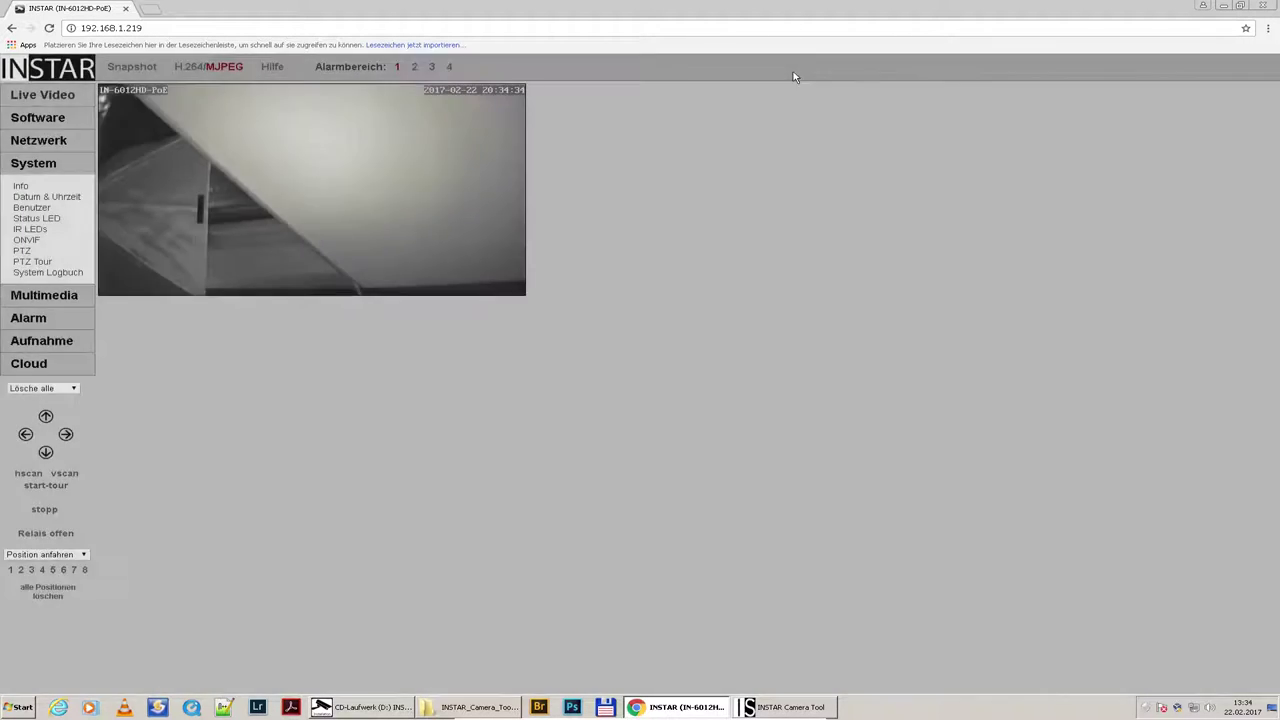
left_click(65, 389)
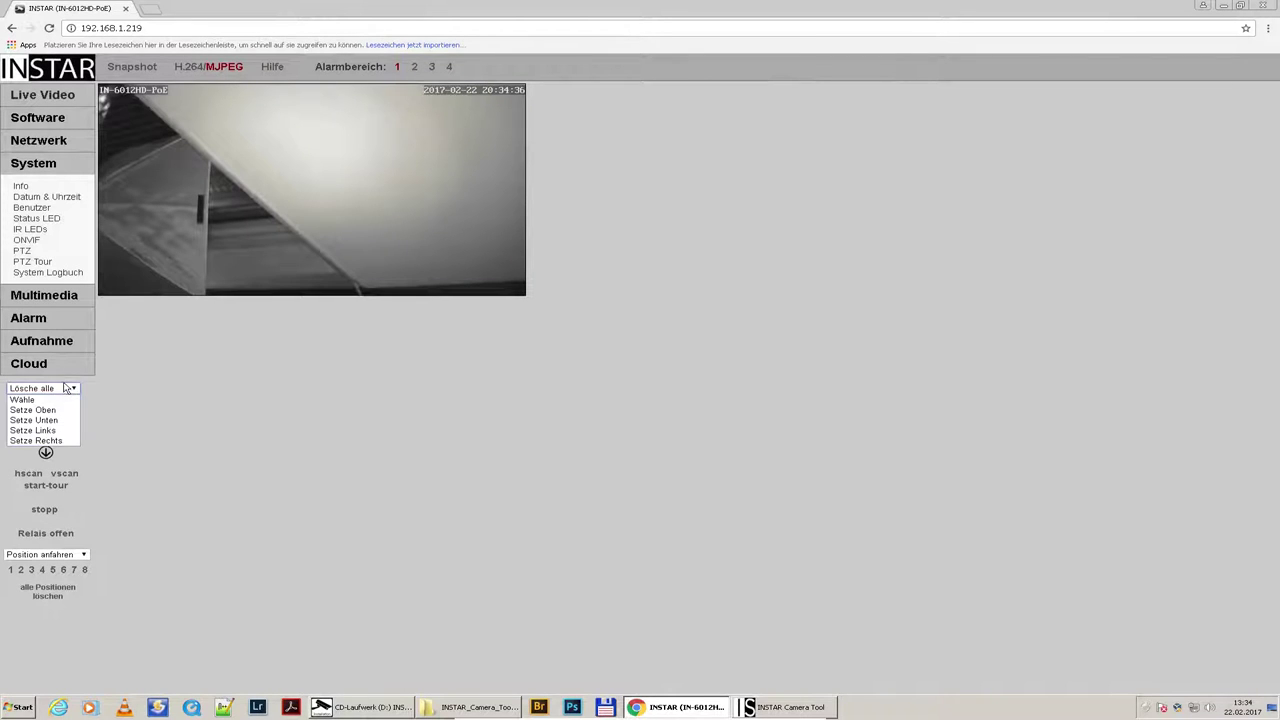
left_click(40, 410)
left_click(48, 388)
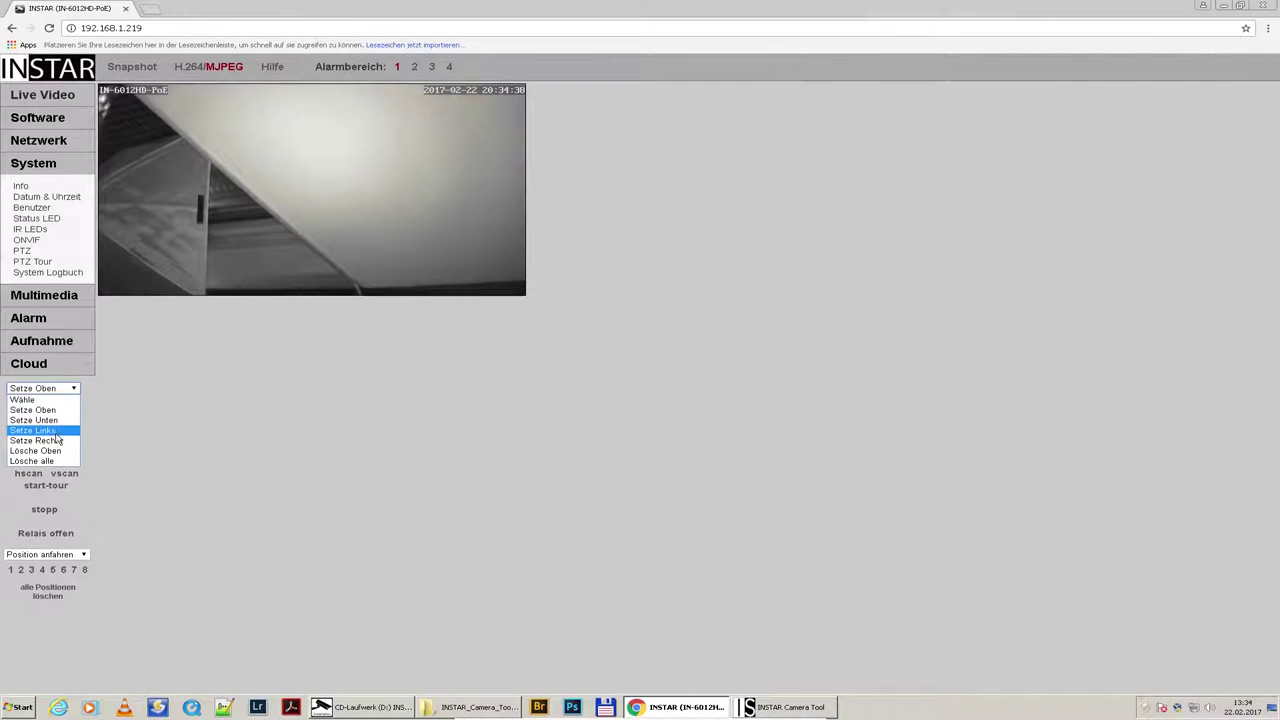
left_click(45, 420)
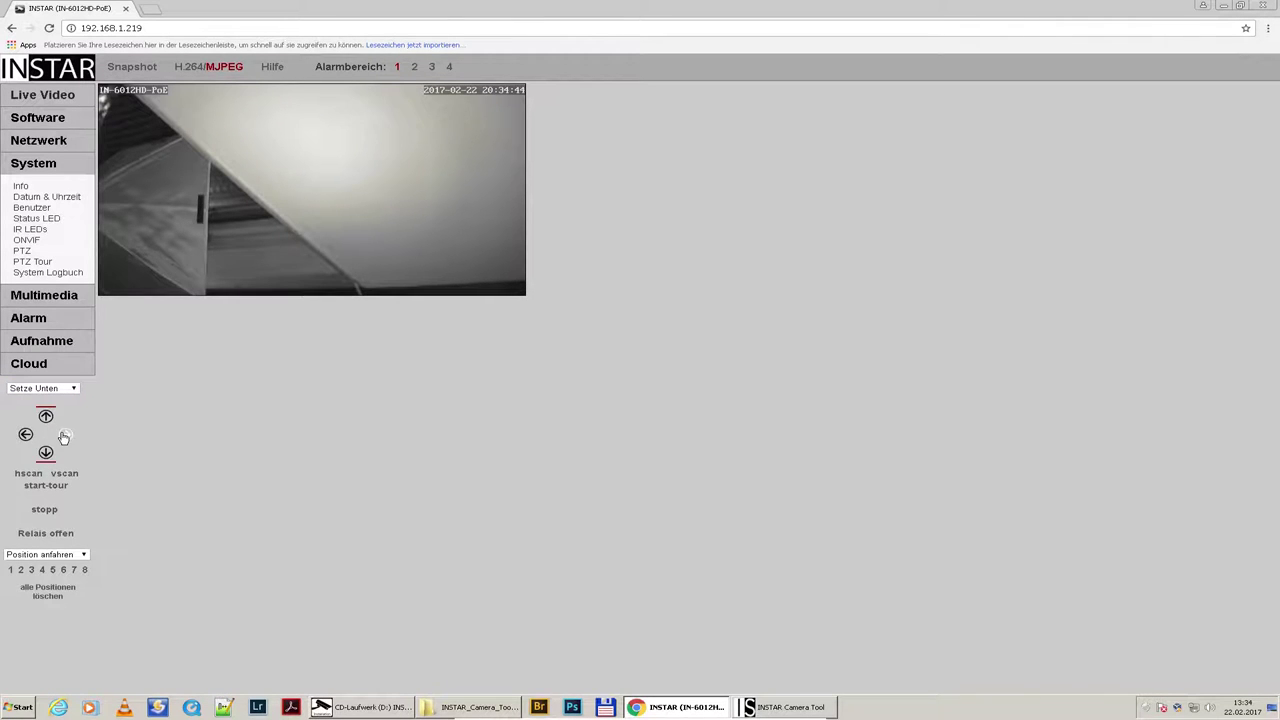
- Pan the camera right and left, clear all limits with Lösche alle, and reopen PTZ settings
left_click(64, 436)
left_click(26, 436)
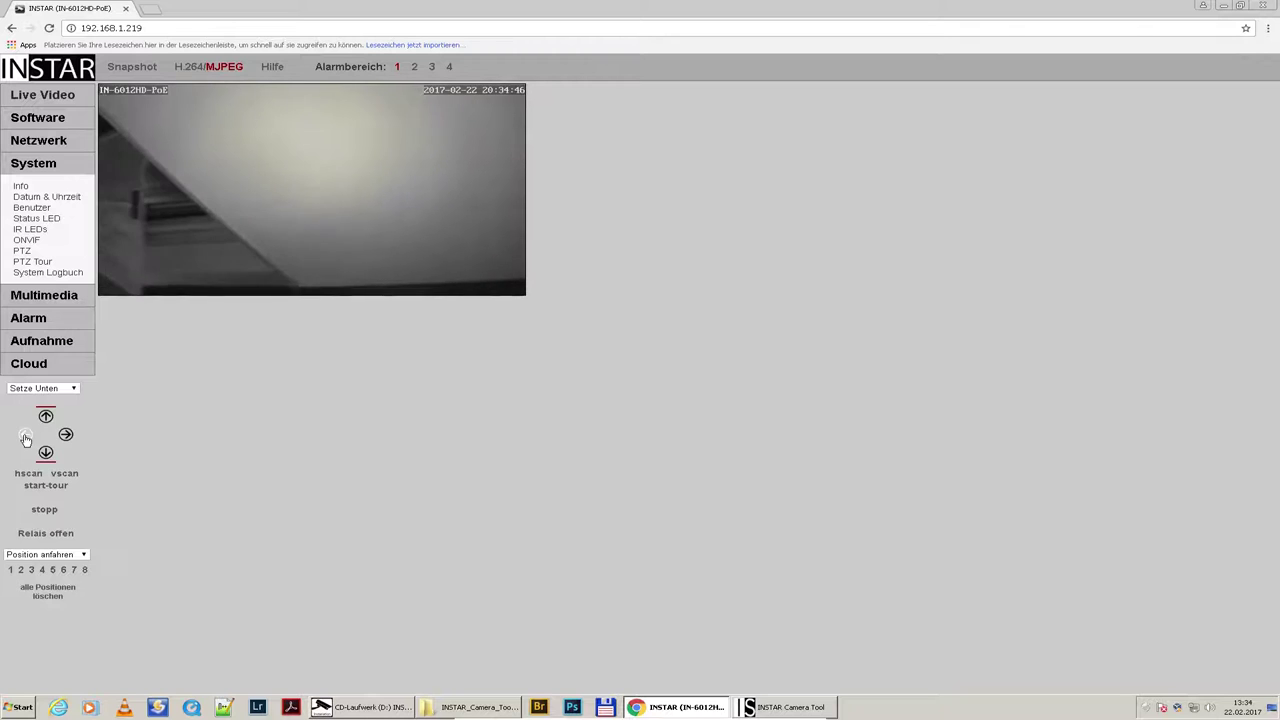
left_click(61, 391)
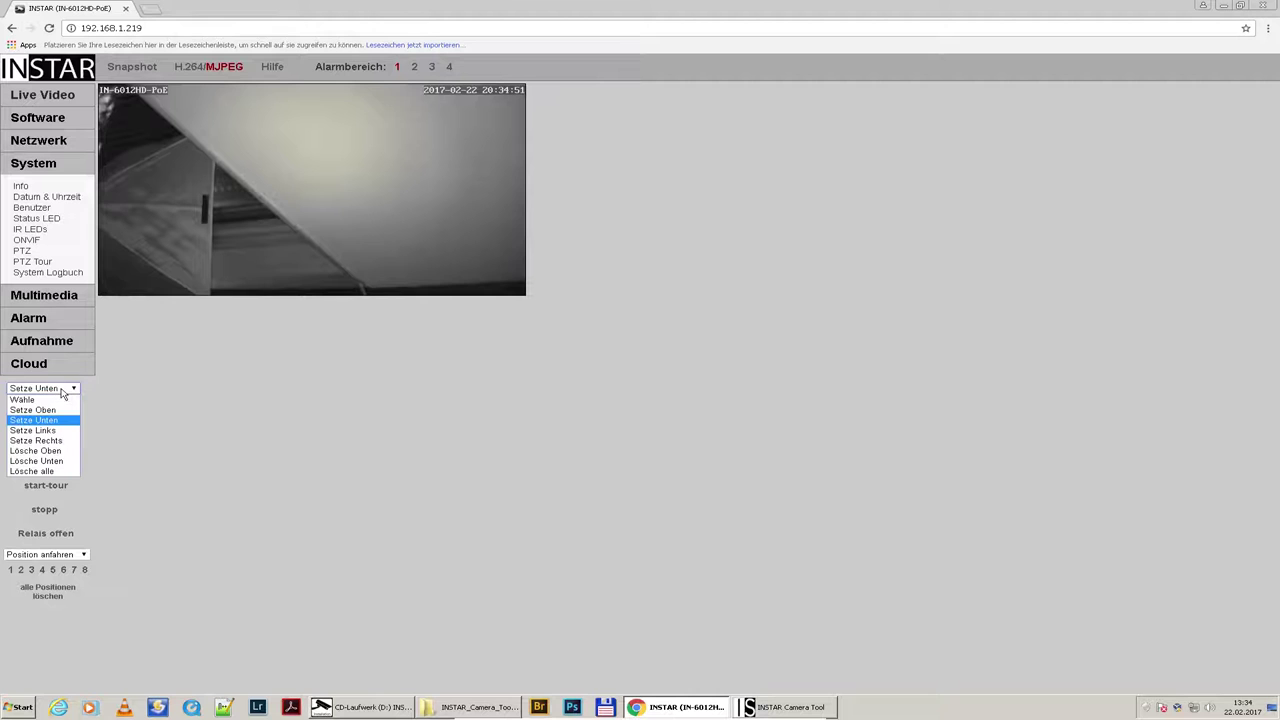
left_click(47, 472)
left_click(17, 253)
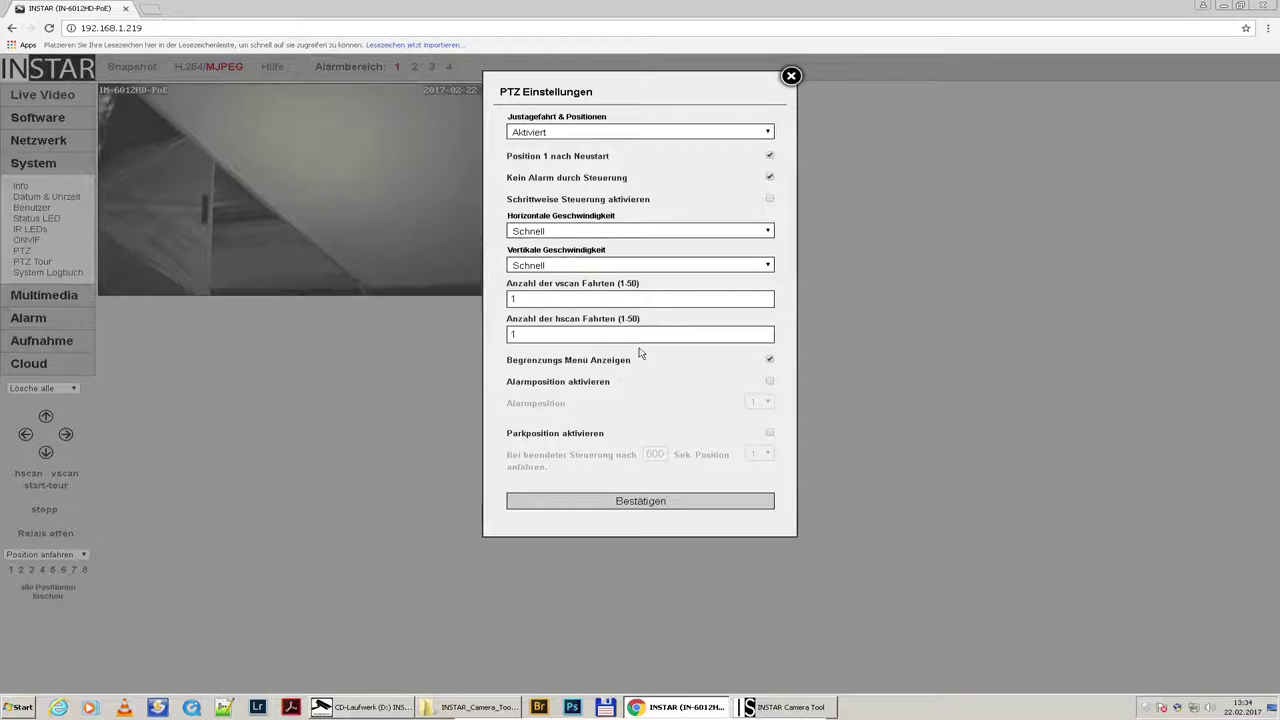
- Try the alarm position option at position 1, then leave it switched off
left_click(769, 381)
left_click(766, 403)
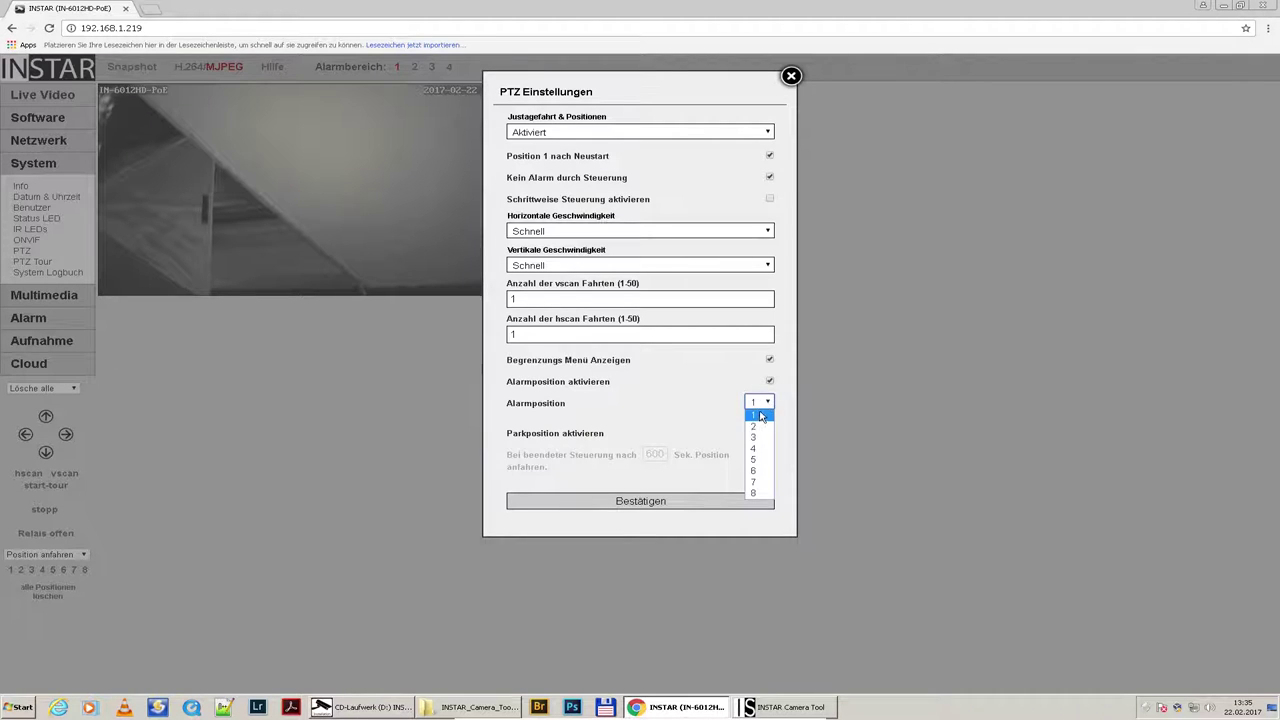
left_click(769, 381)
left_click(769, 381)
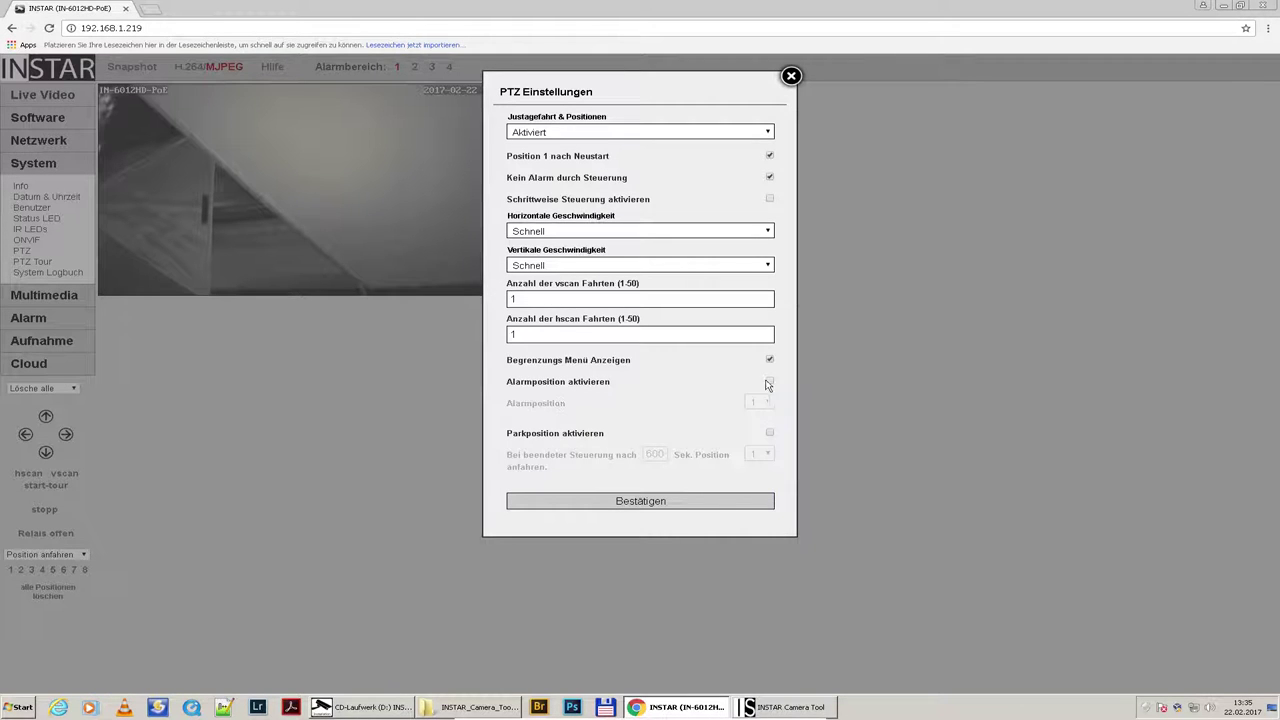
- Enable the park position, returning to position 1 after 600 seconds, and close PTZ settings
left_click(769, 432)
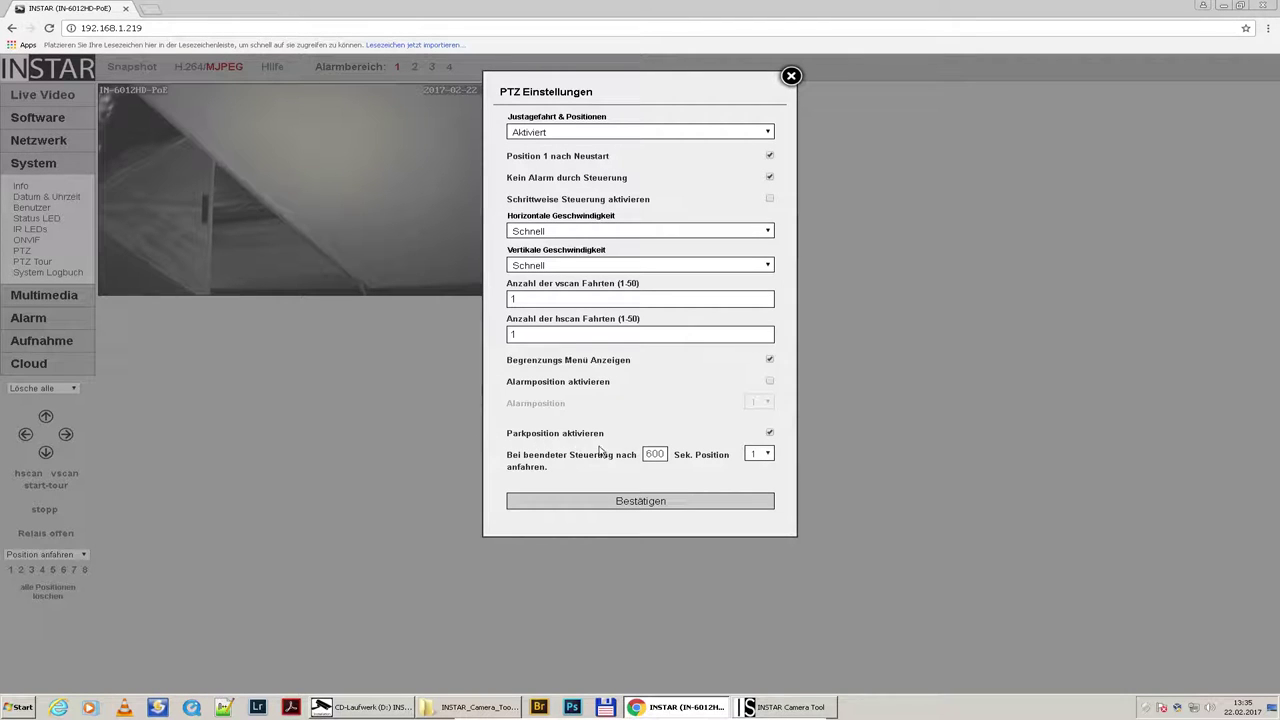
double_click(645, 453)
left_click(763, 454)
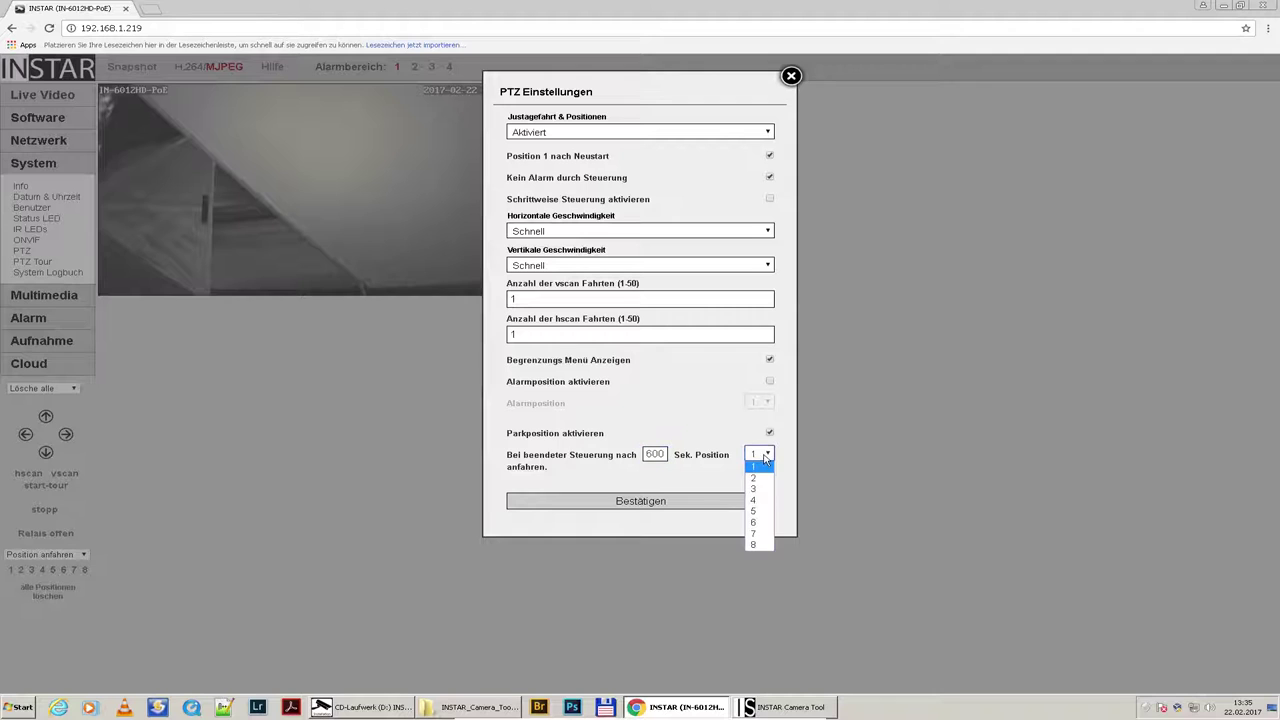
left_click(689, 478)
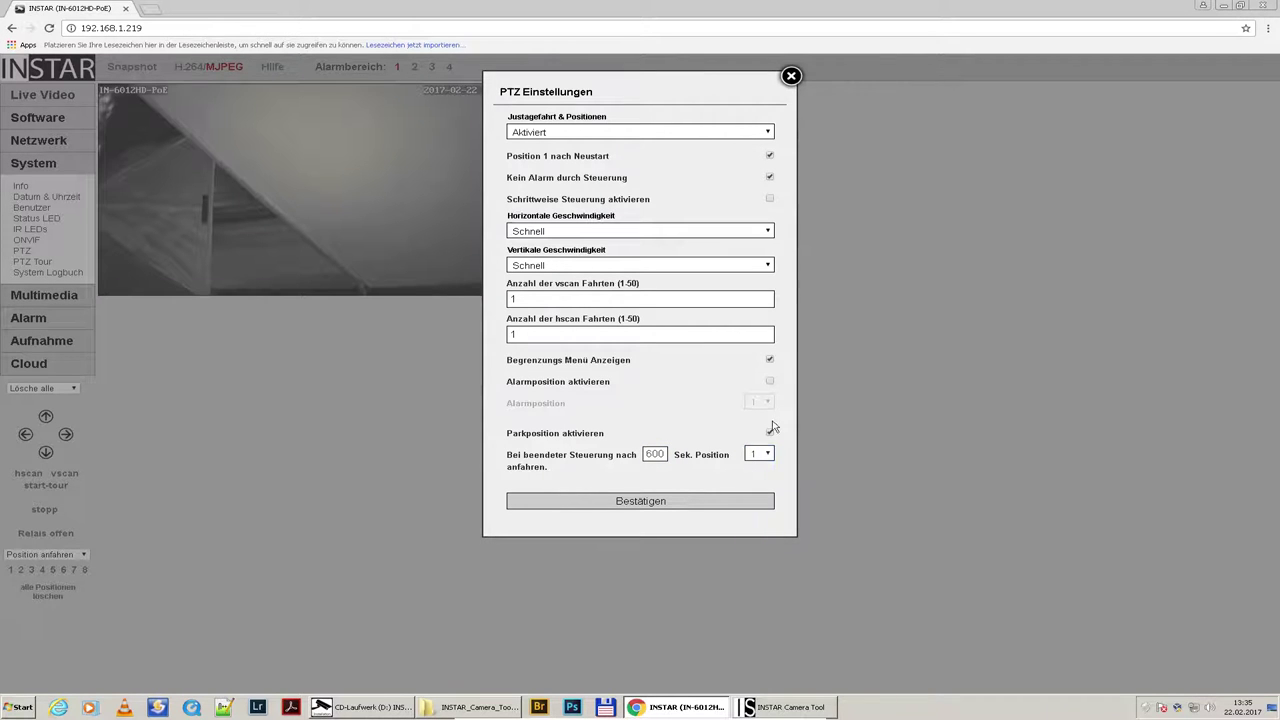
left_click(791, 78)
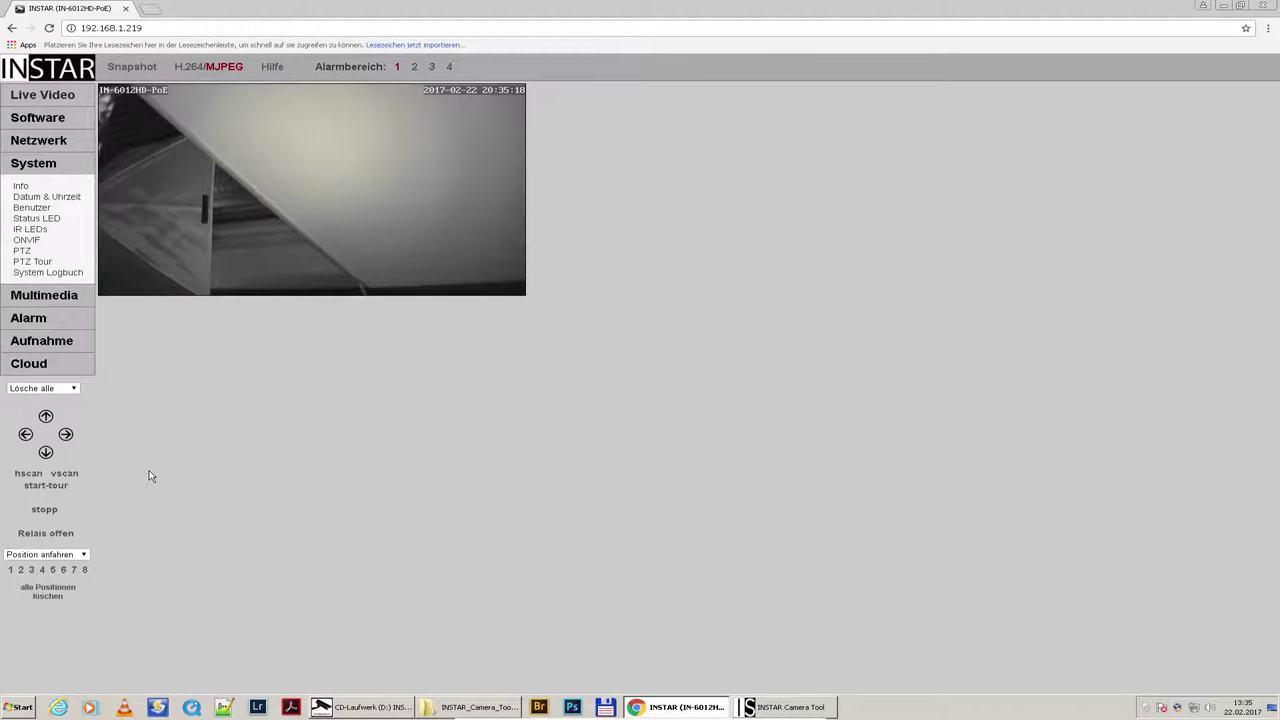
- Switch presets to Position speichern, pan right, and save the view as preset 1
left_click(57, 558)
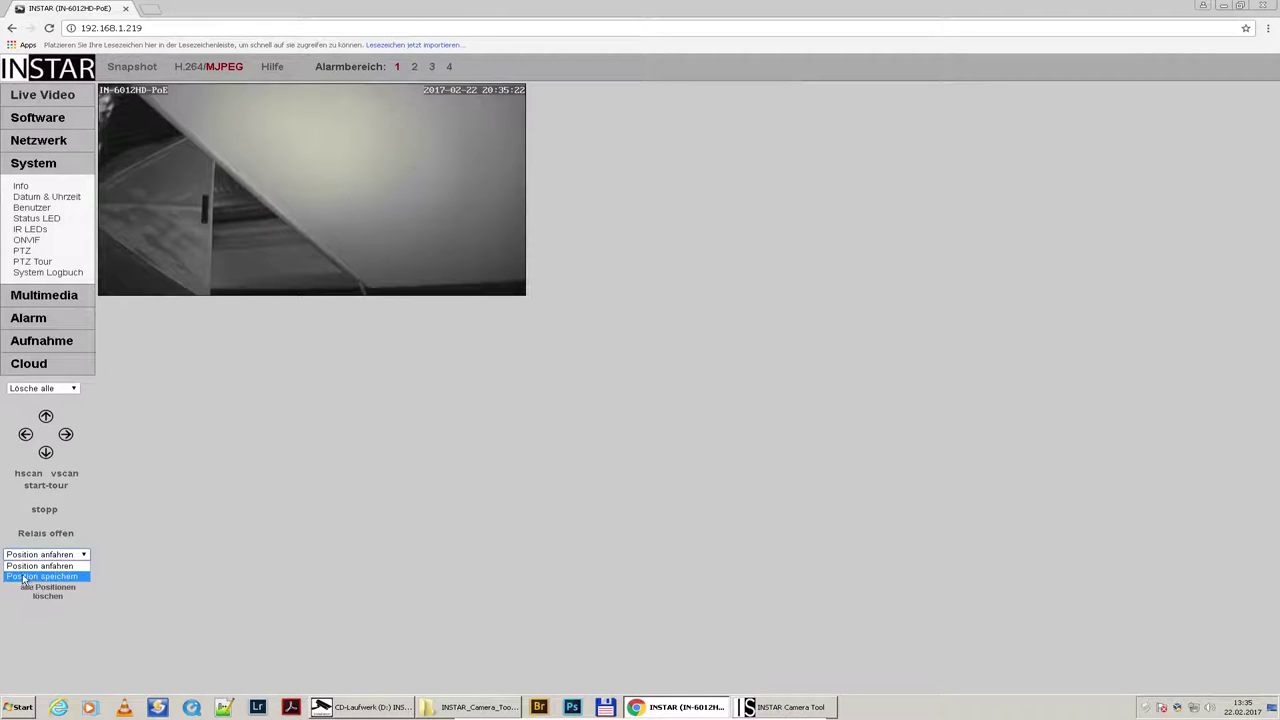
left_click(44, 577)
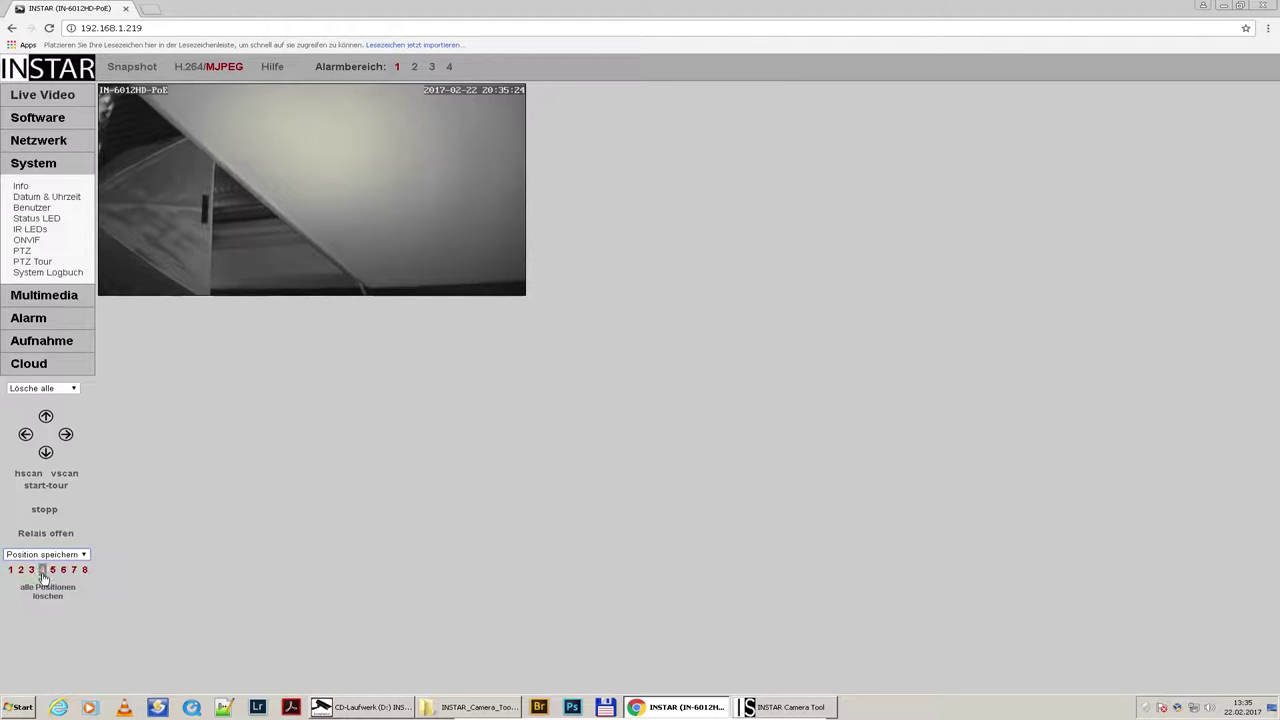
left_click(68, 440)
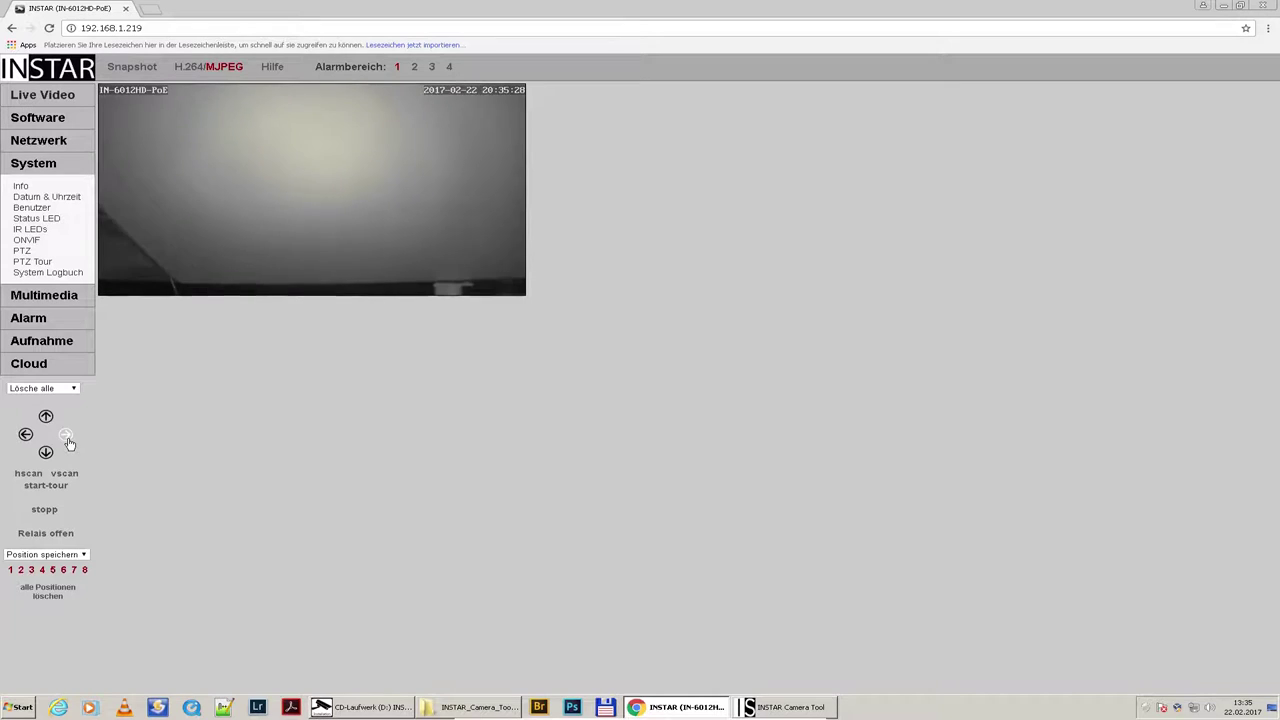
left_click(11, 571)
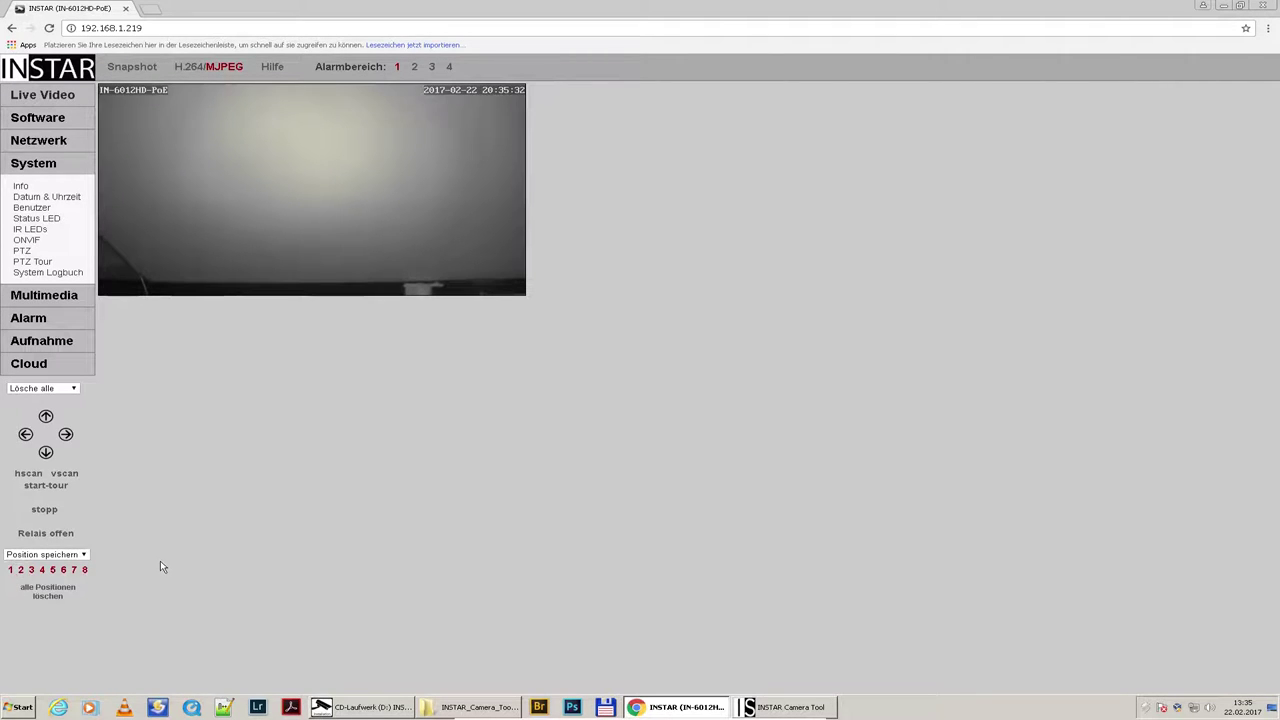
- Switch to Position anfahren, pan left, and send the camera back to preset 1
left_click(83, 554)
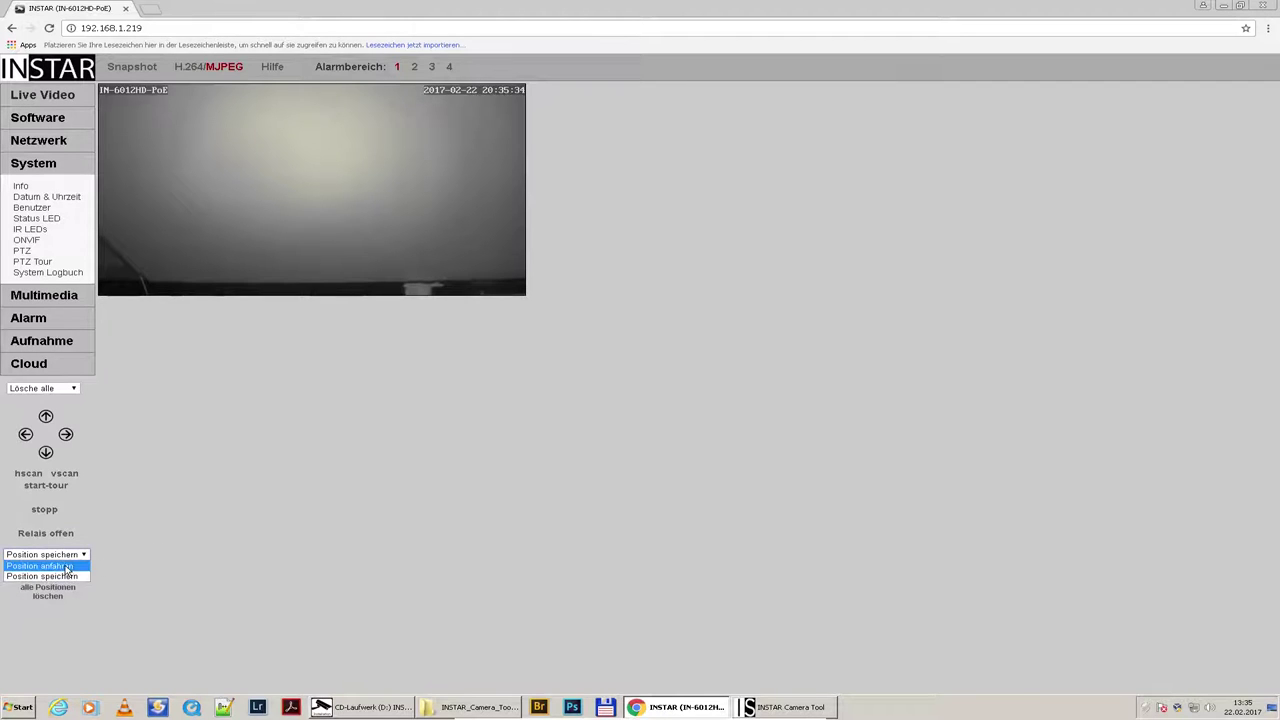
left_click(60, 575)
left_click(26, 435)
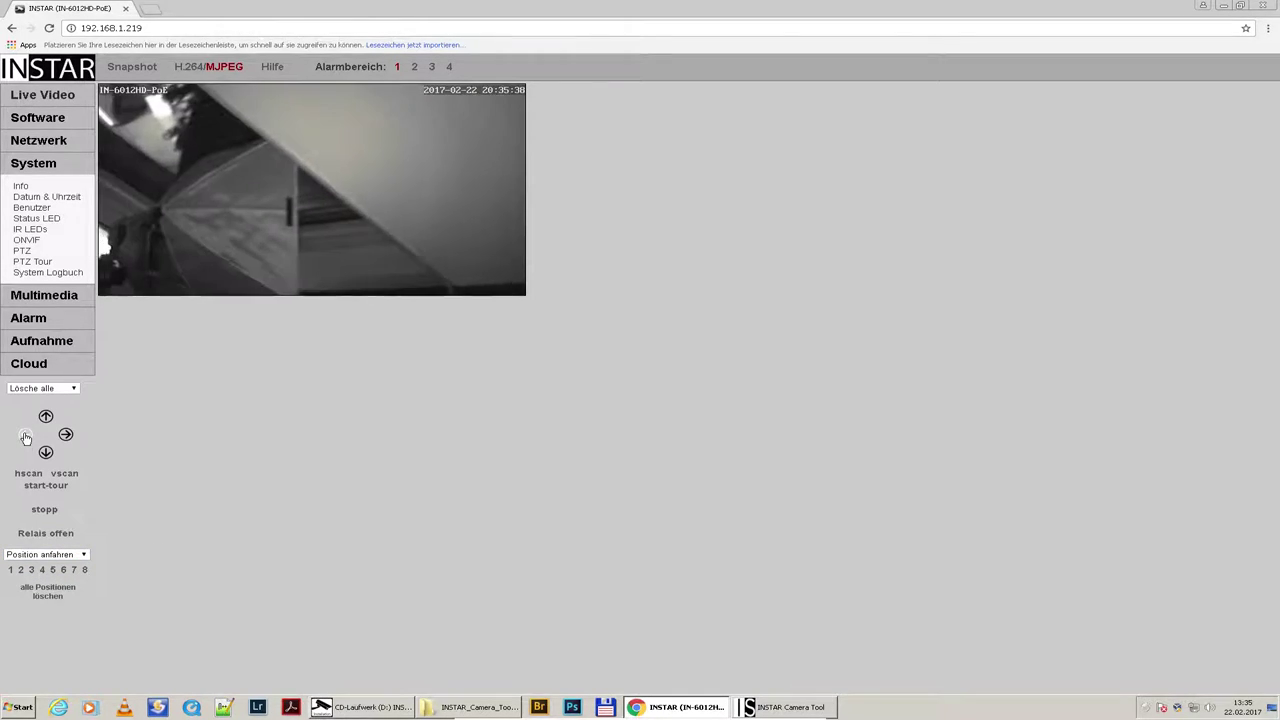
left_click(10, 570)
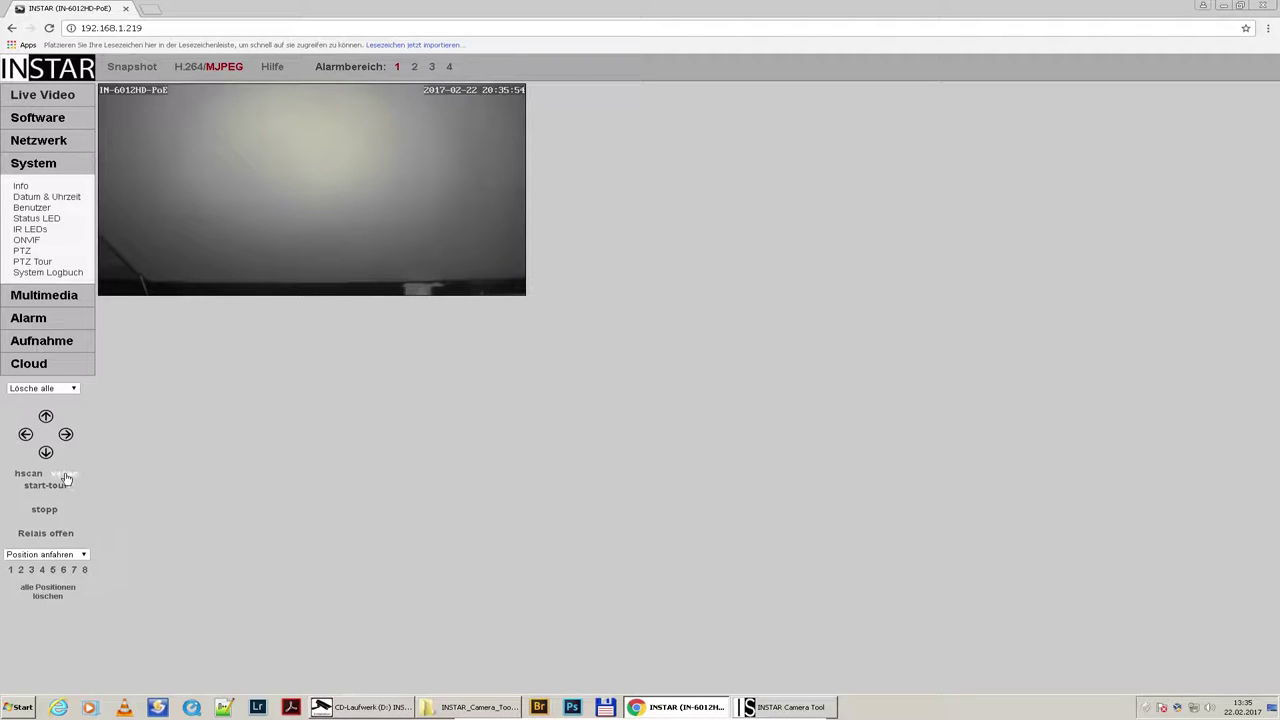
- Pan left, then start a vertical scan and stop it aimed down into the room
left_click(21, 438)
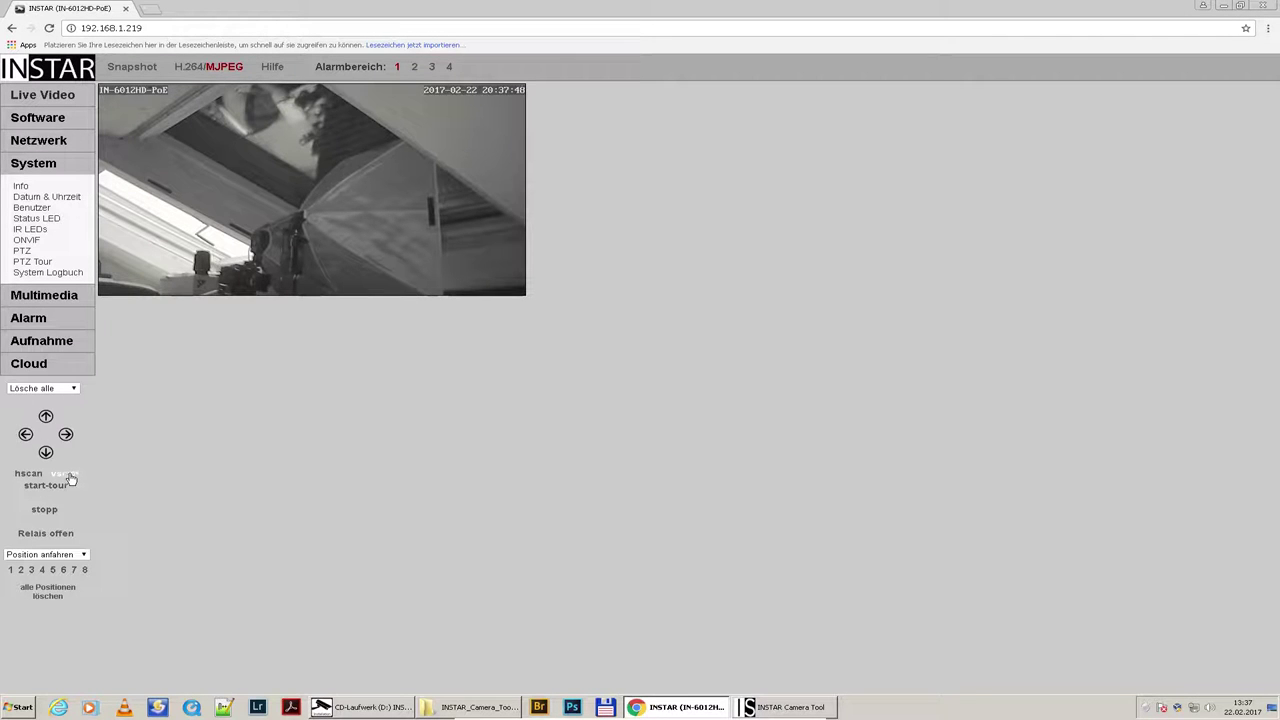
left_click(67, 475)
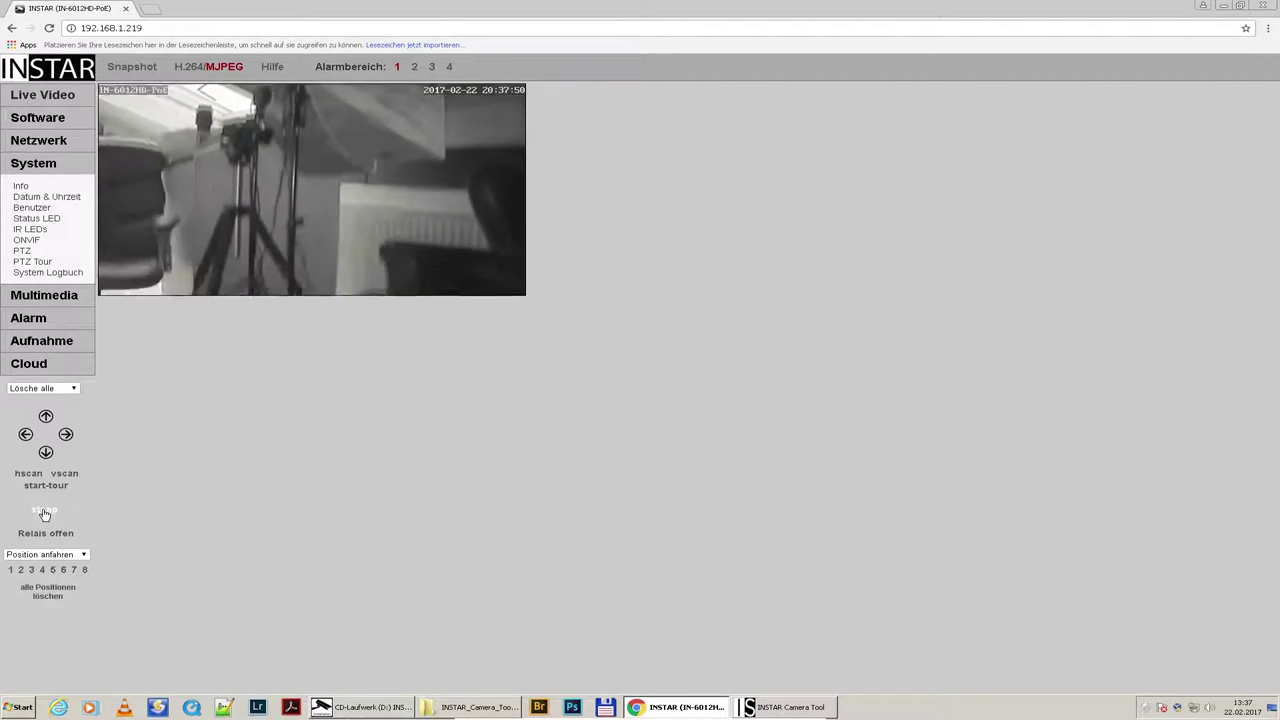
left_click(44, 511)
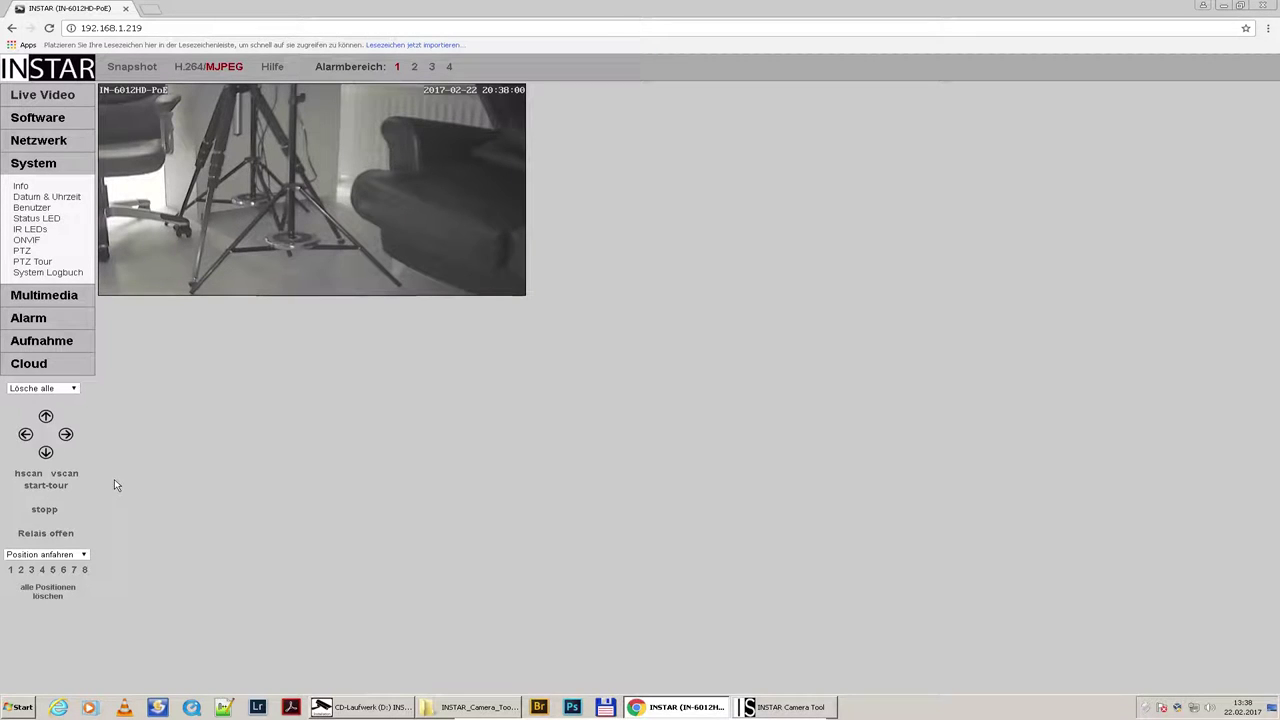
- Set Anzahl Wiederholungen to 50 for the eight-position PTZ tour and close the tour settings
left_click(38, 262)
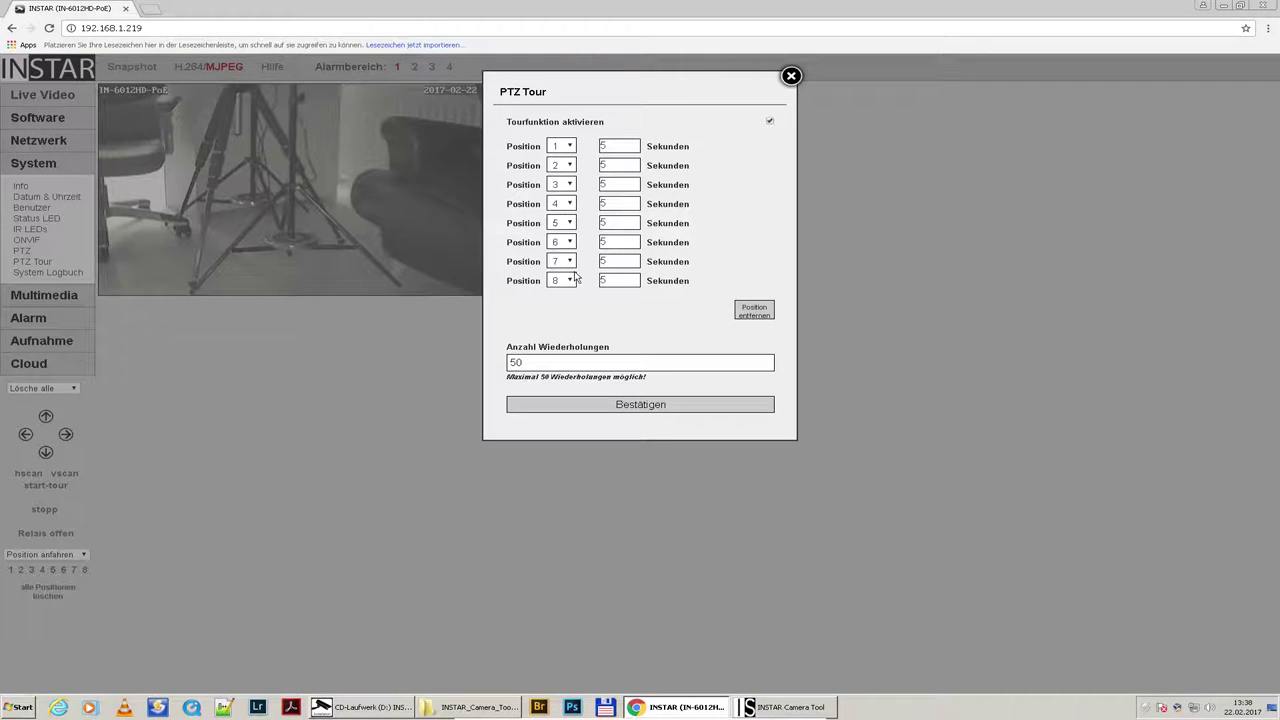
left_click(548, 362)
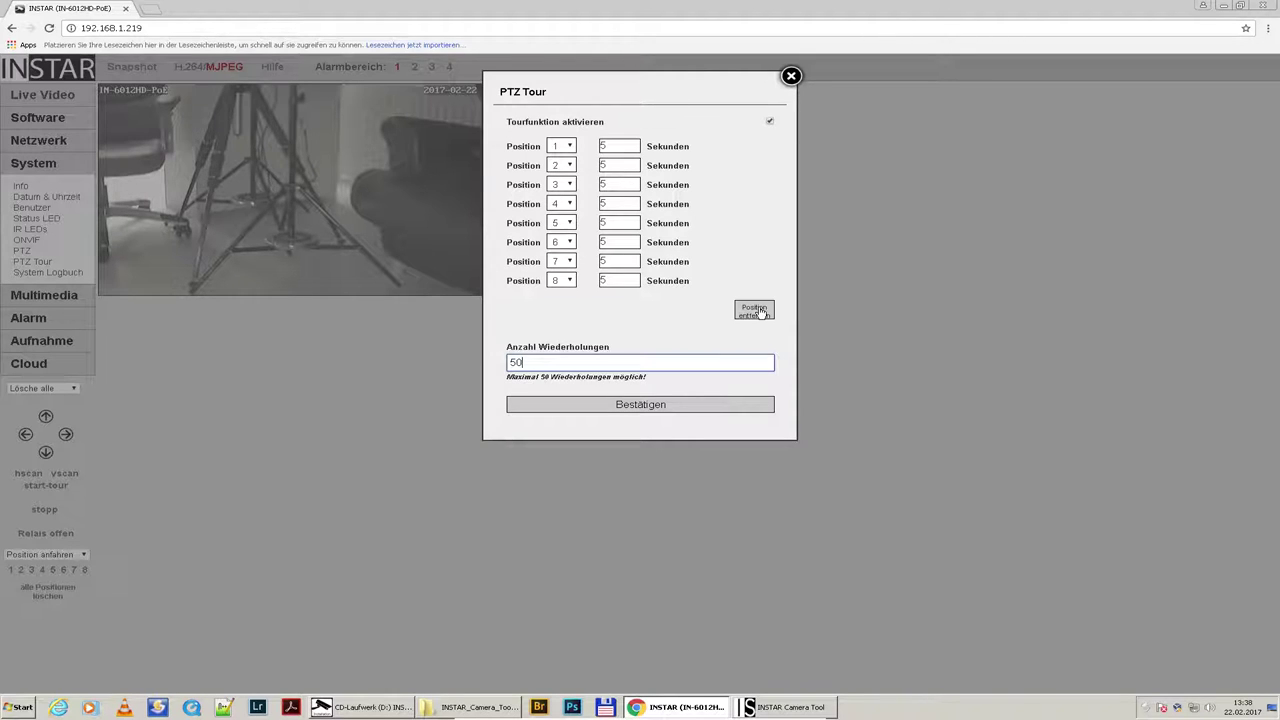
left_click(791, 77)
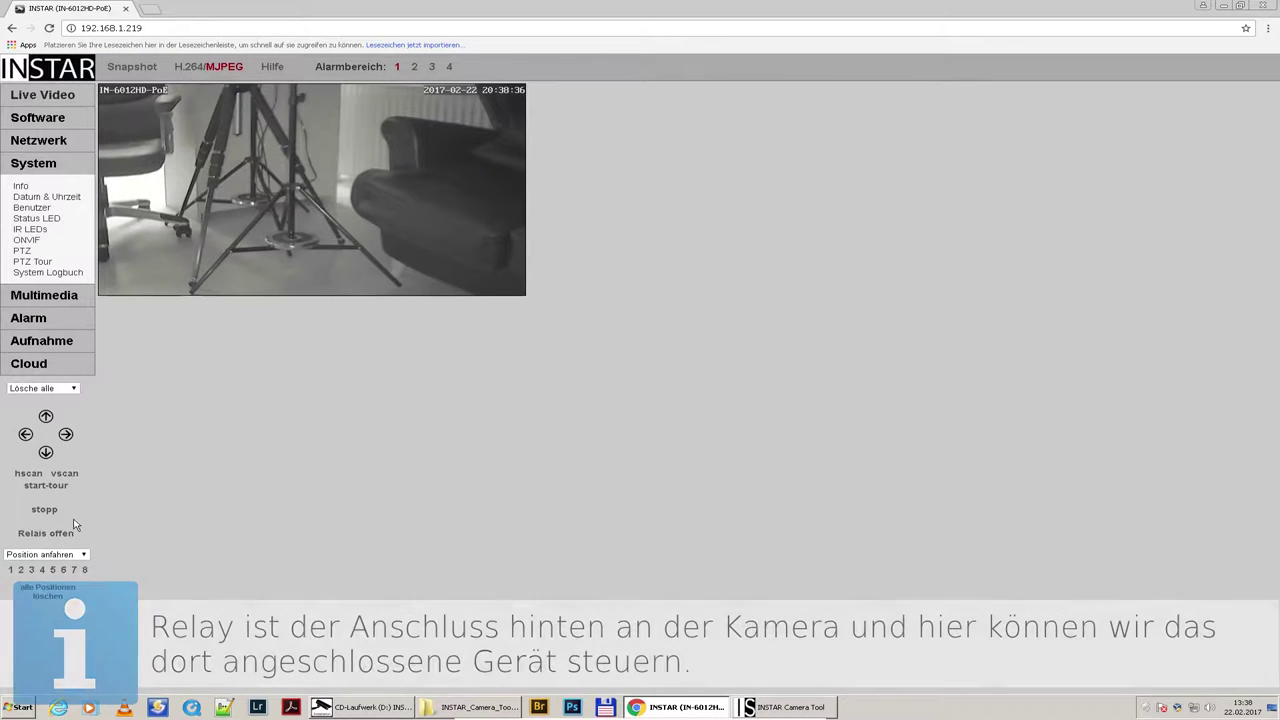
left_click(57, 536)
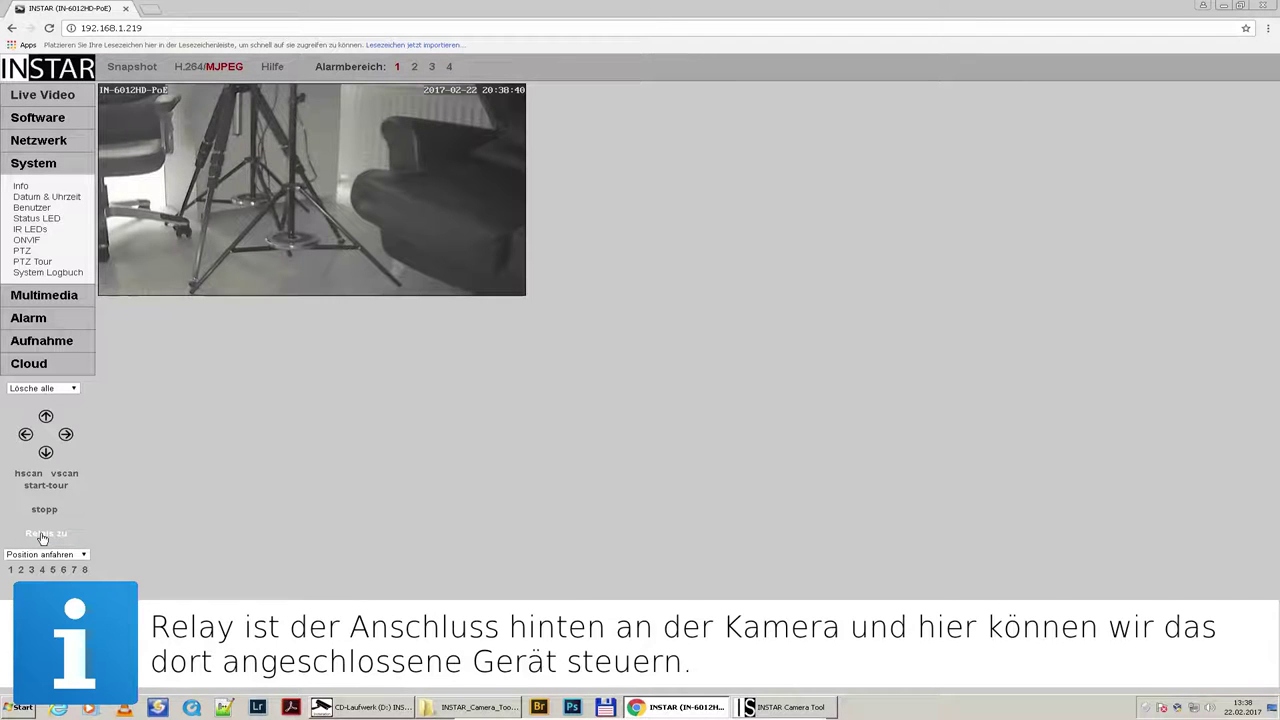
left_click(42, 536)
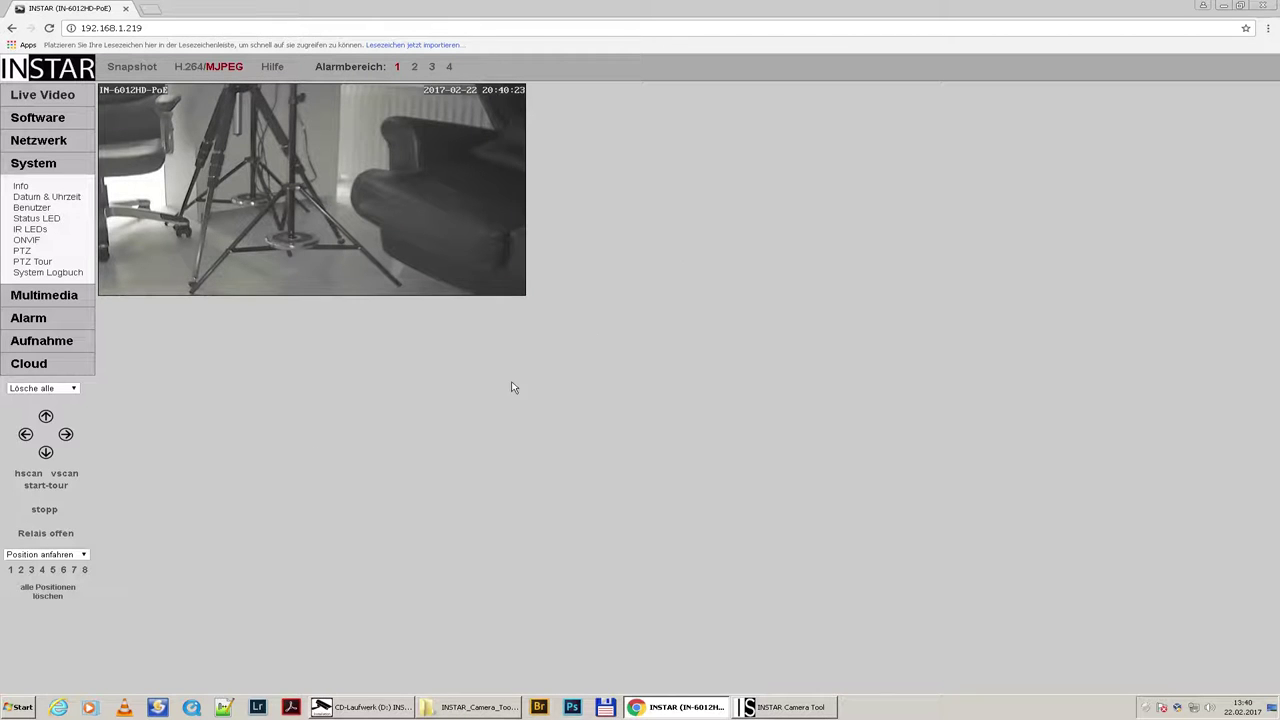
left_click(58, 275)
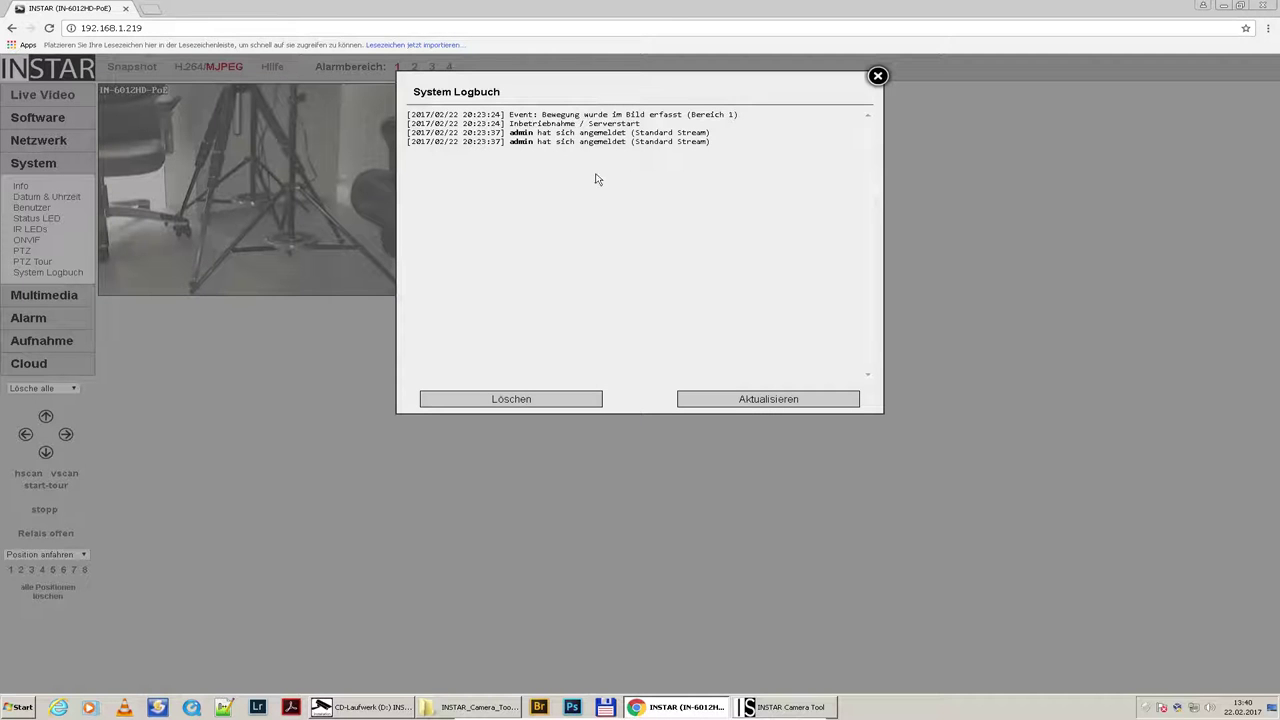
left_click(877, 77)
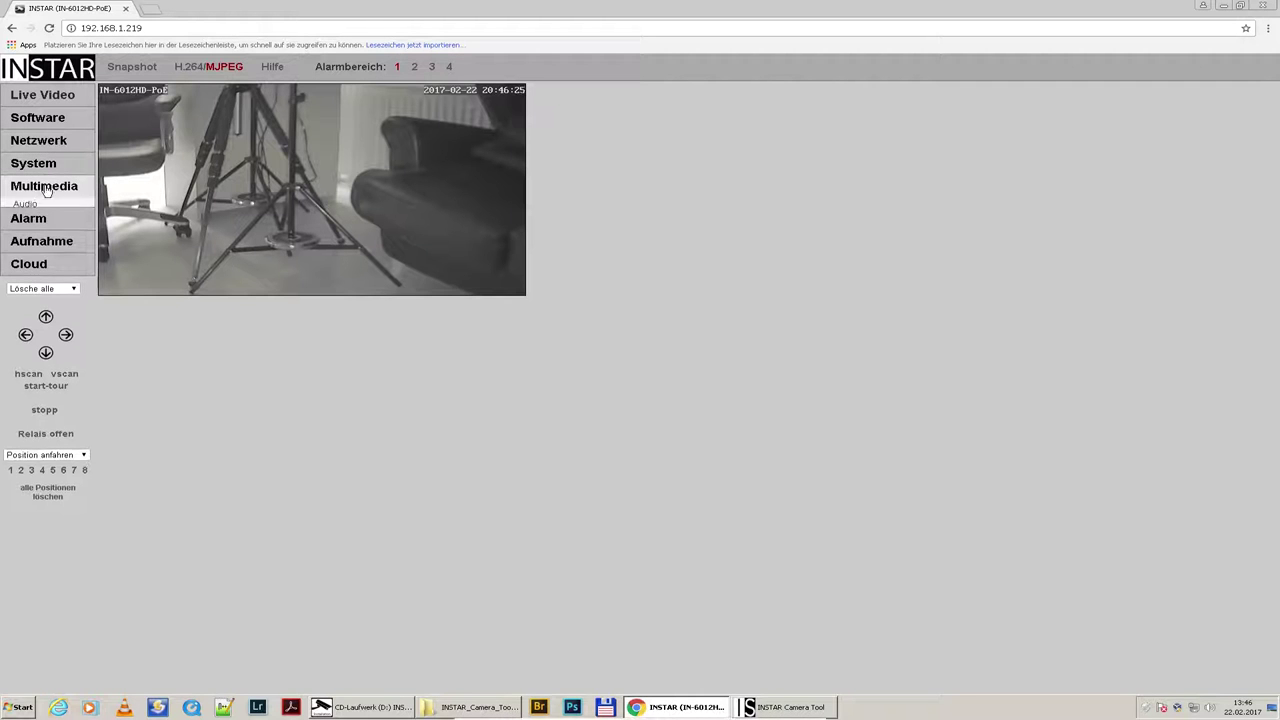
- Review Multimedia > Audio: audio enabled, both volumes at 7, alarm tone off, then close
left_click(44, 188)
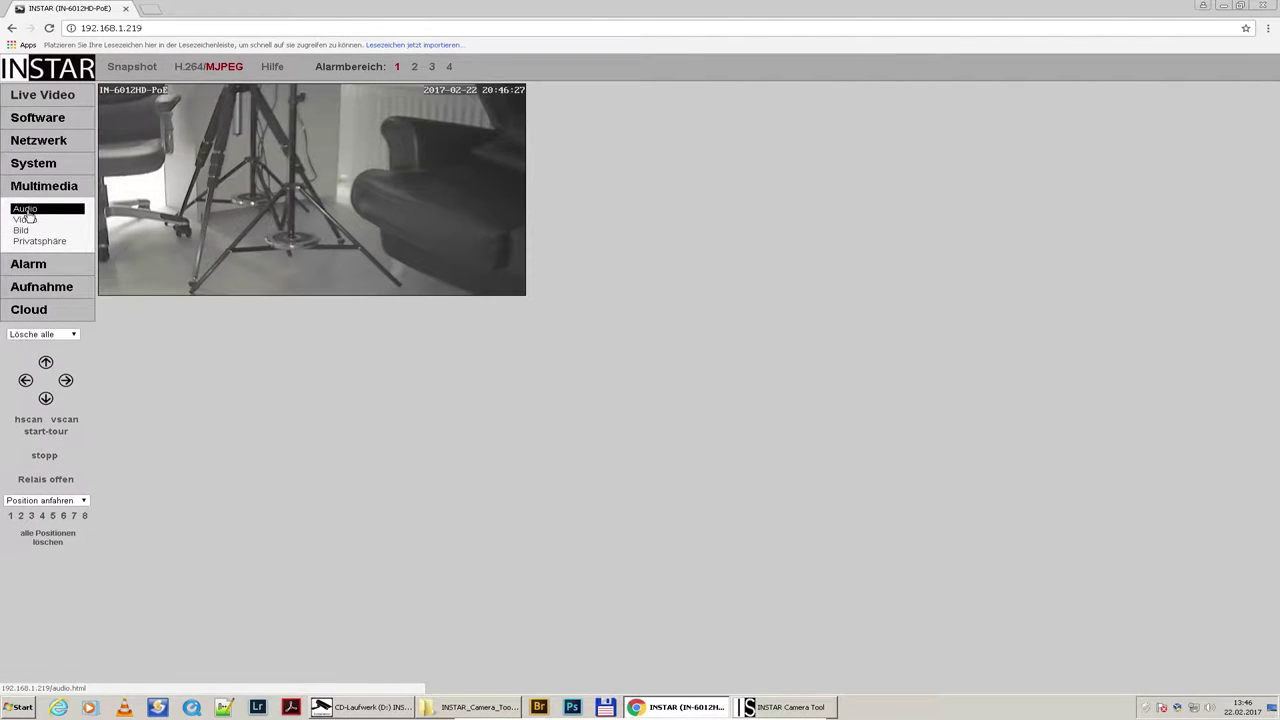
left_click(25, 211)
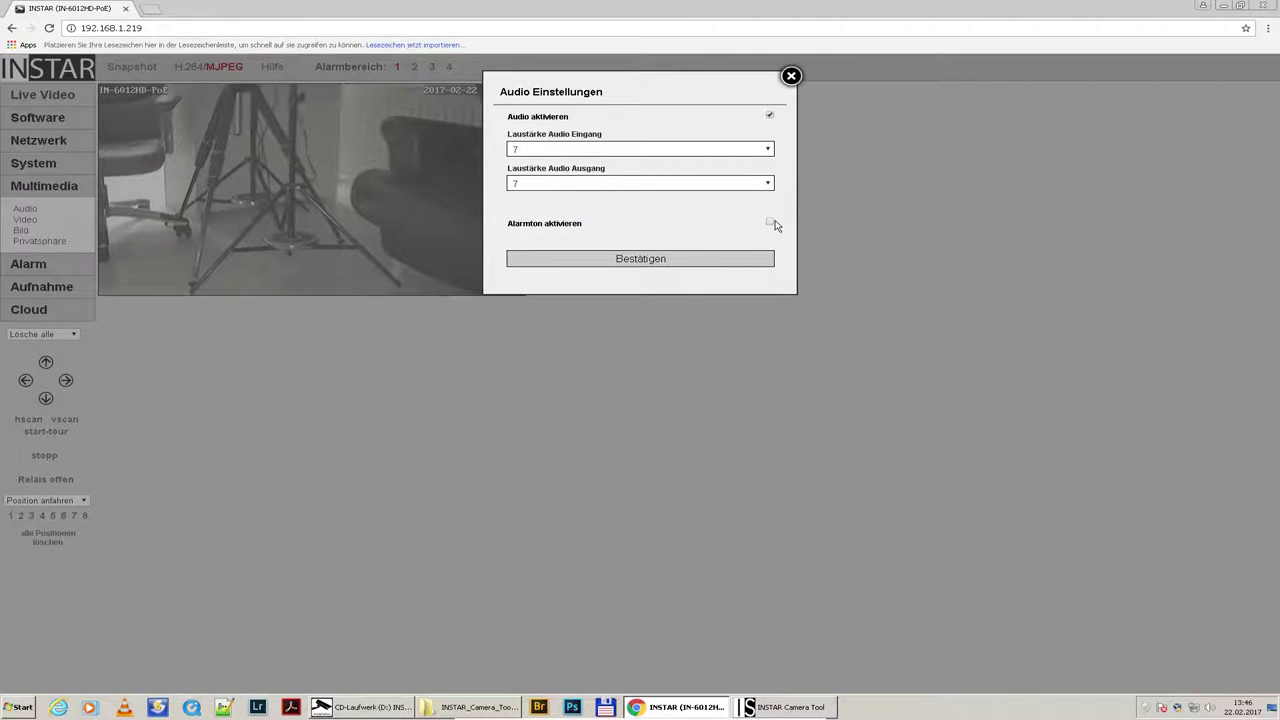
left_click(789, 78)
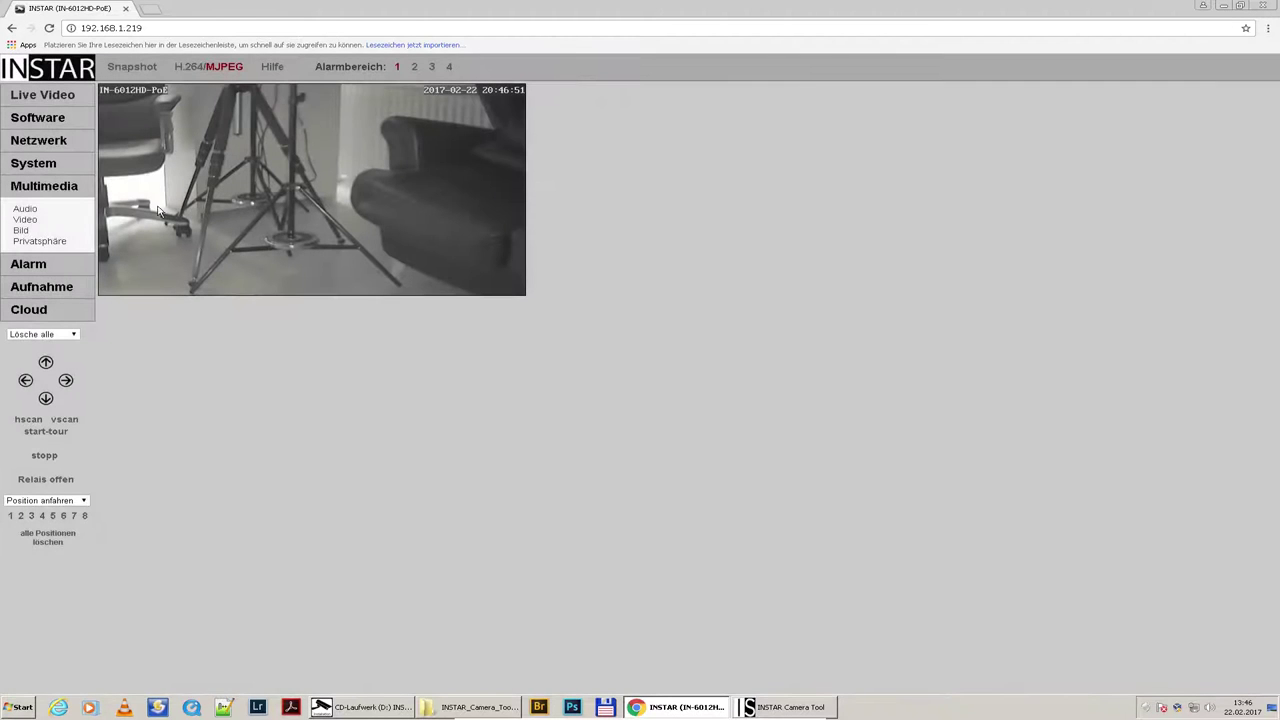
- Keep the MJPEG stream enabled and set the video resolution to 1280 x 720
left_click(27, 224)
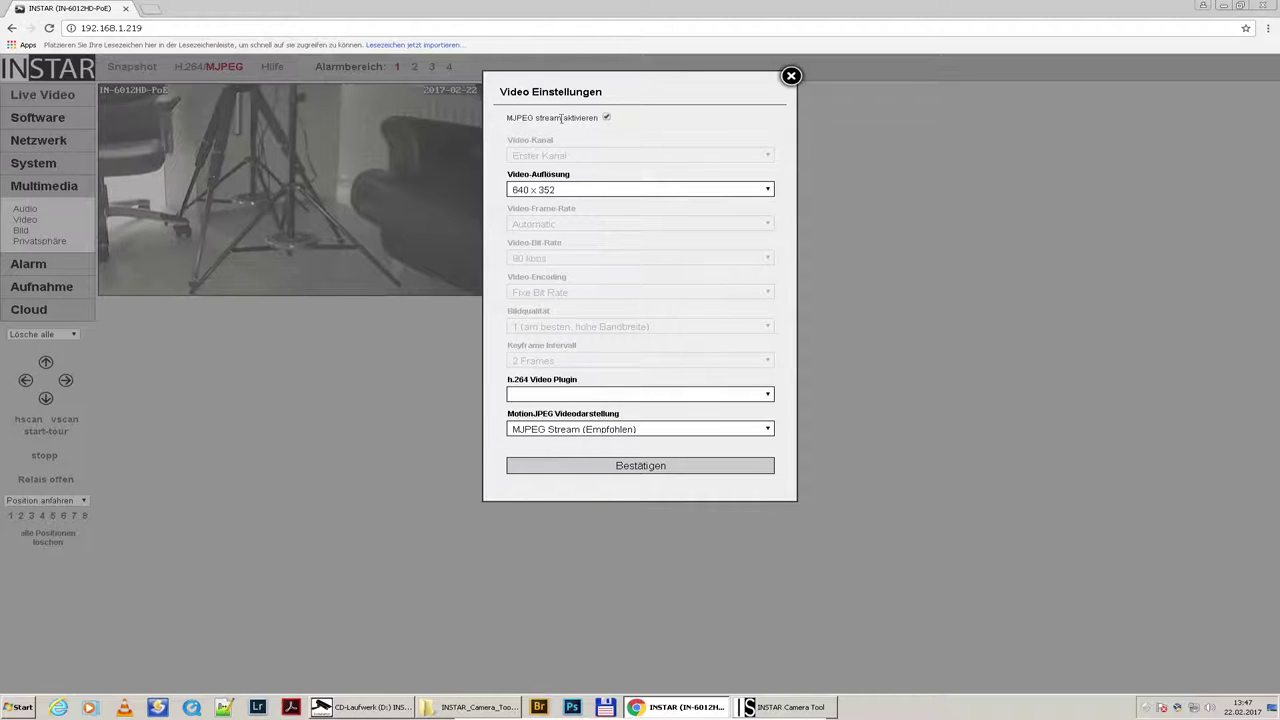
left_click(605, 117)
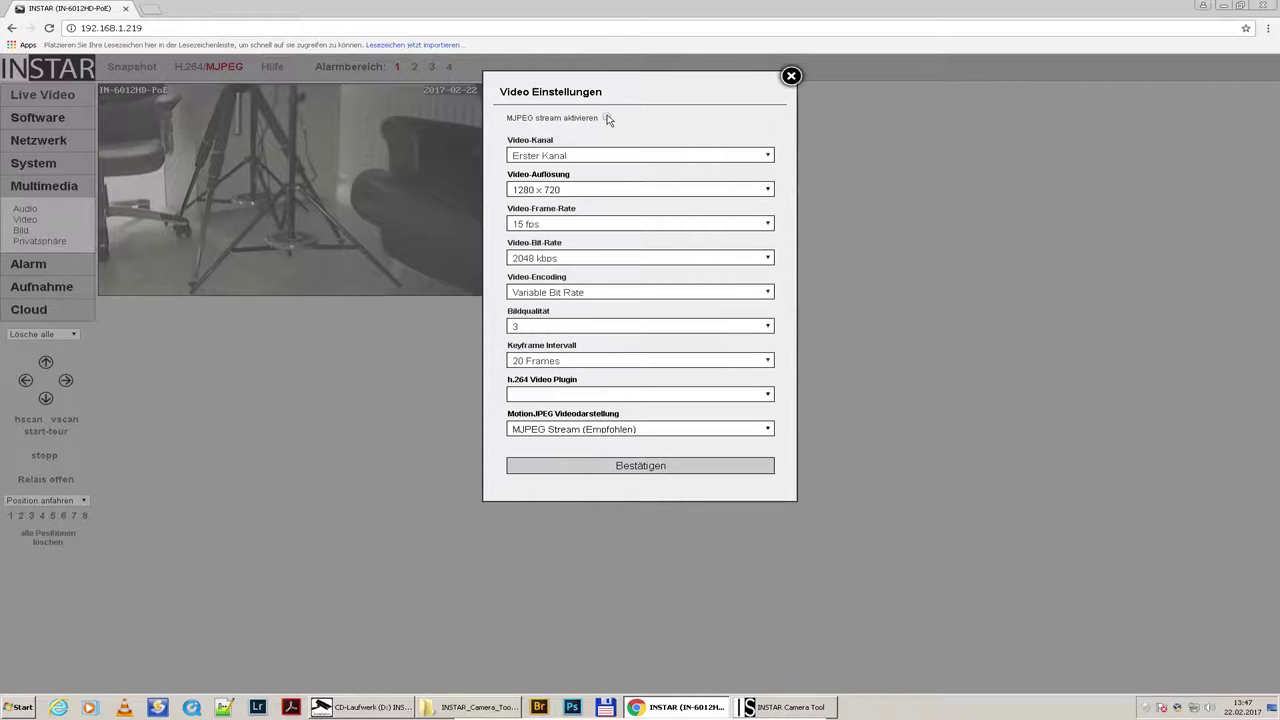
left_click(606, 118)
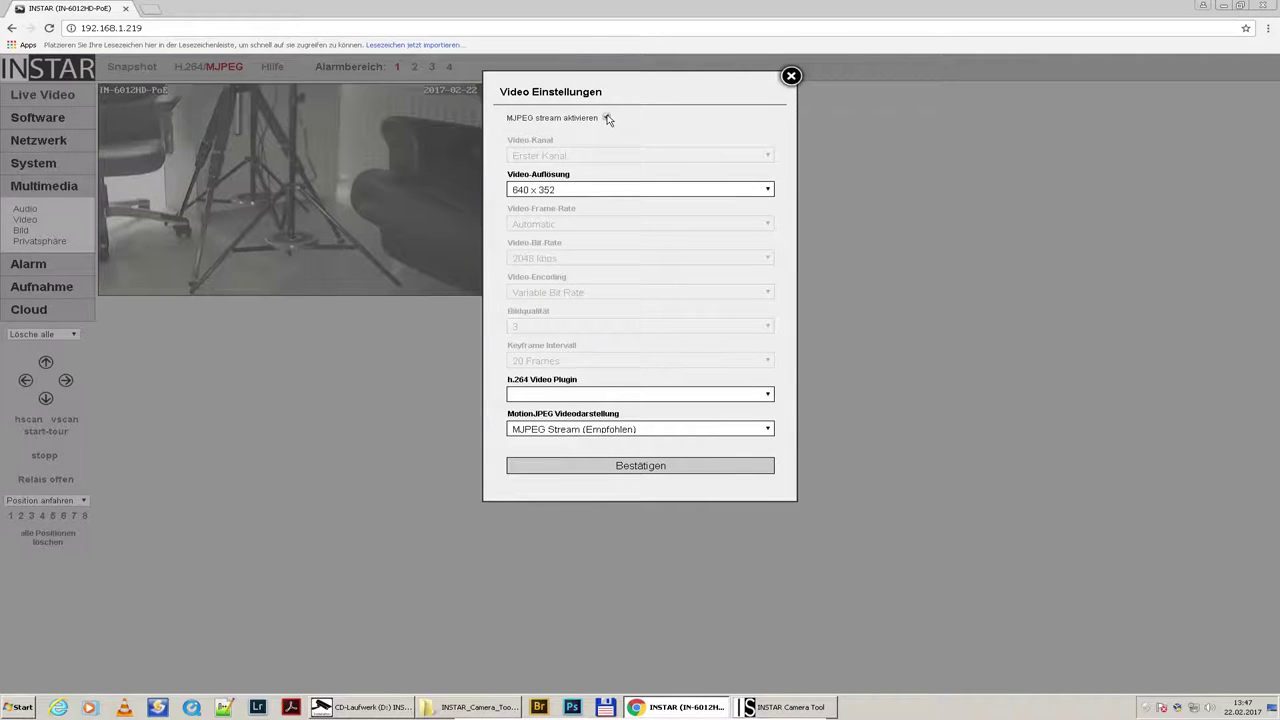
left_click(764, 190)
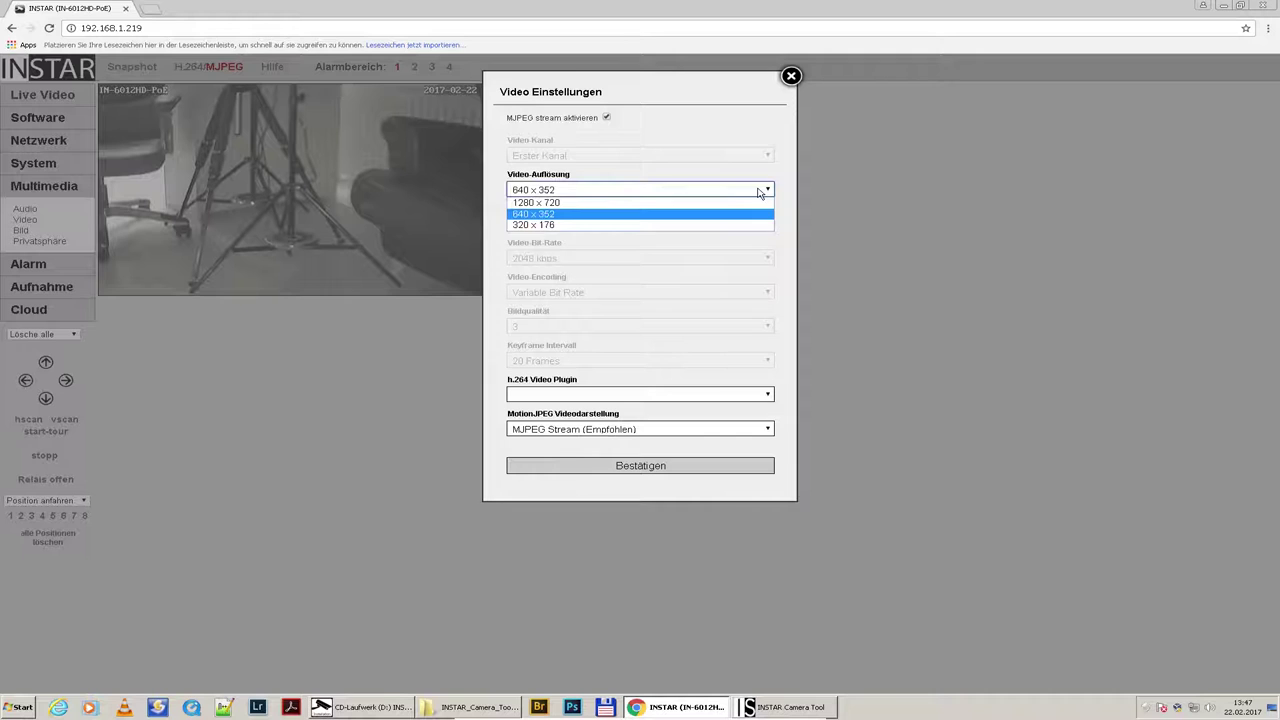
left_click(581, 203)
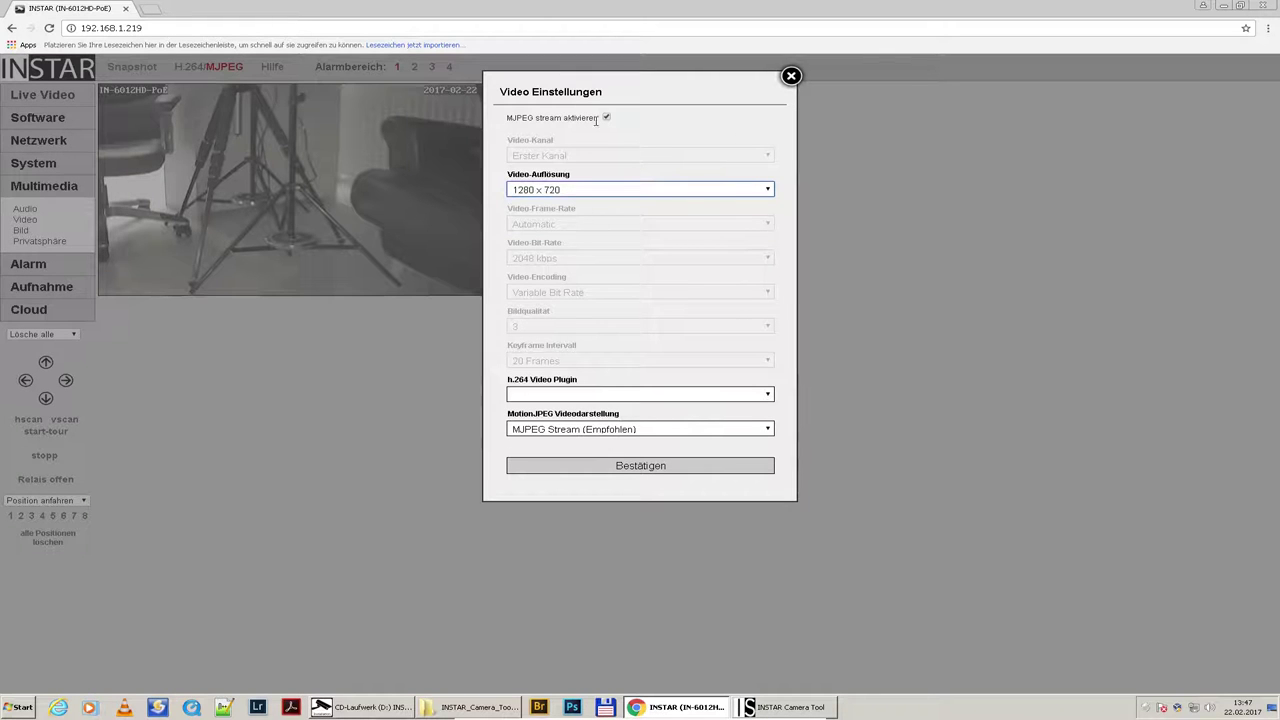
- Inspect the h.264 plugin and Motion JPEG display options without changing them
left_click(766, 395)
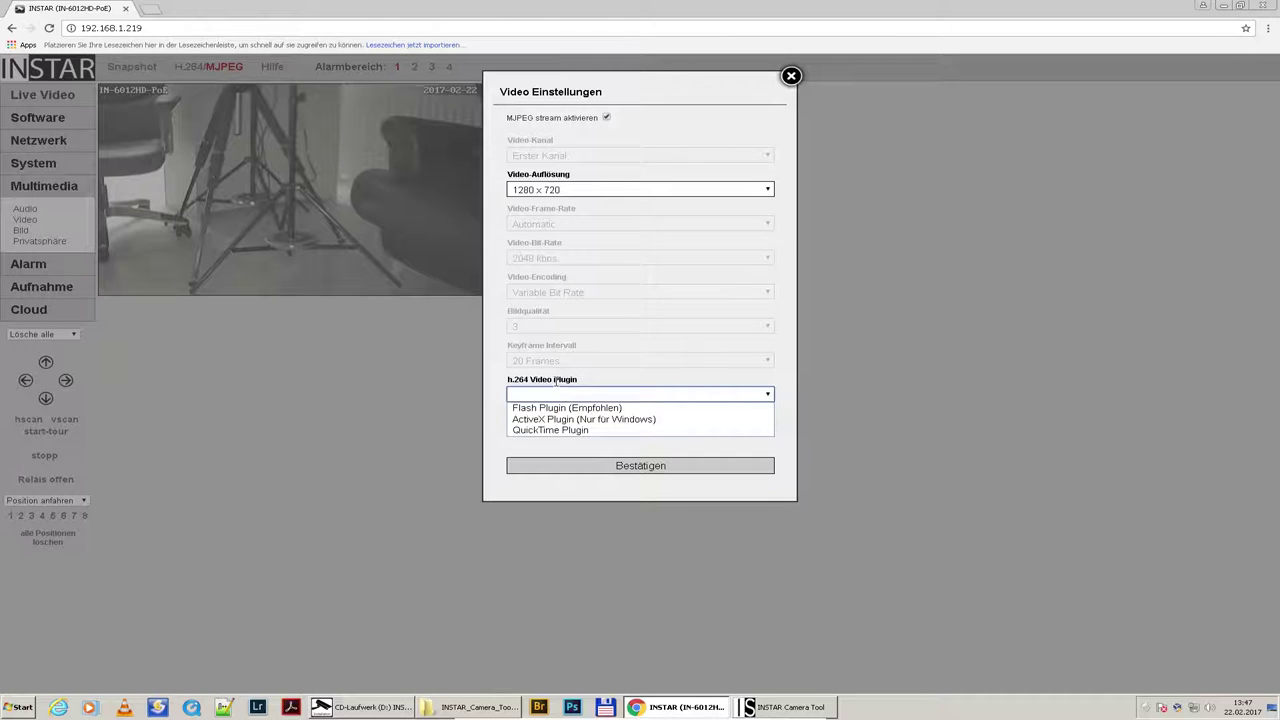
left_click(598, 405)
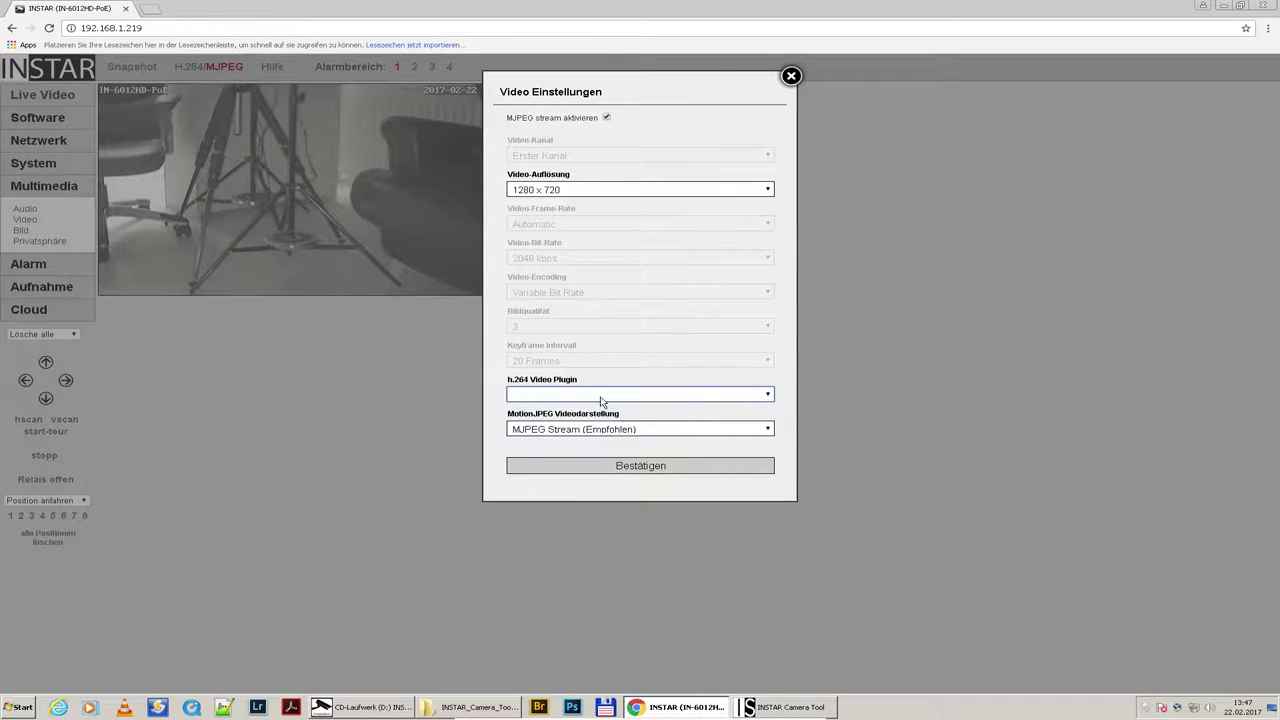
left_click(766, 430)
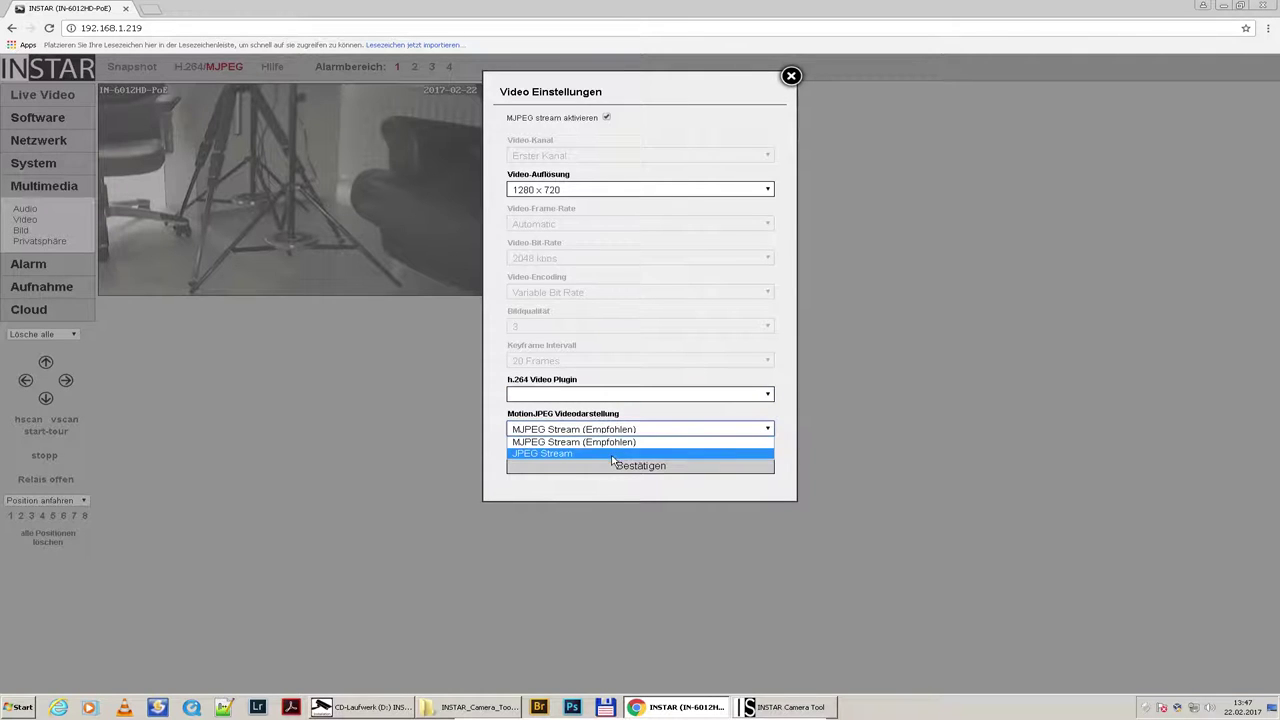
left_click(645, 399)
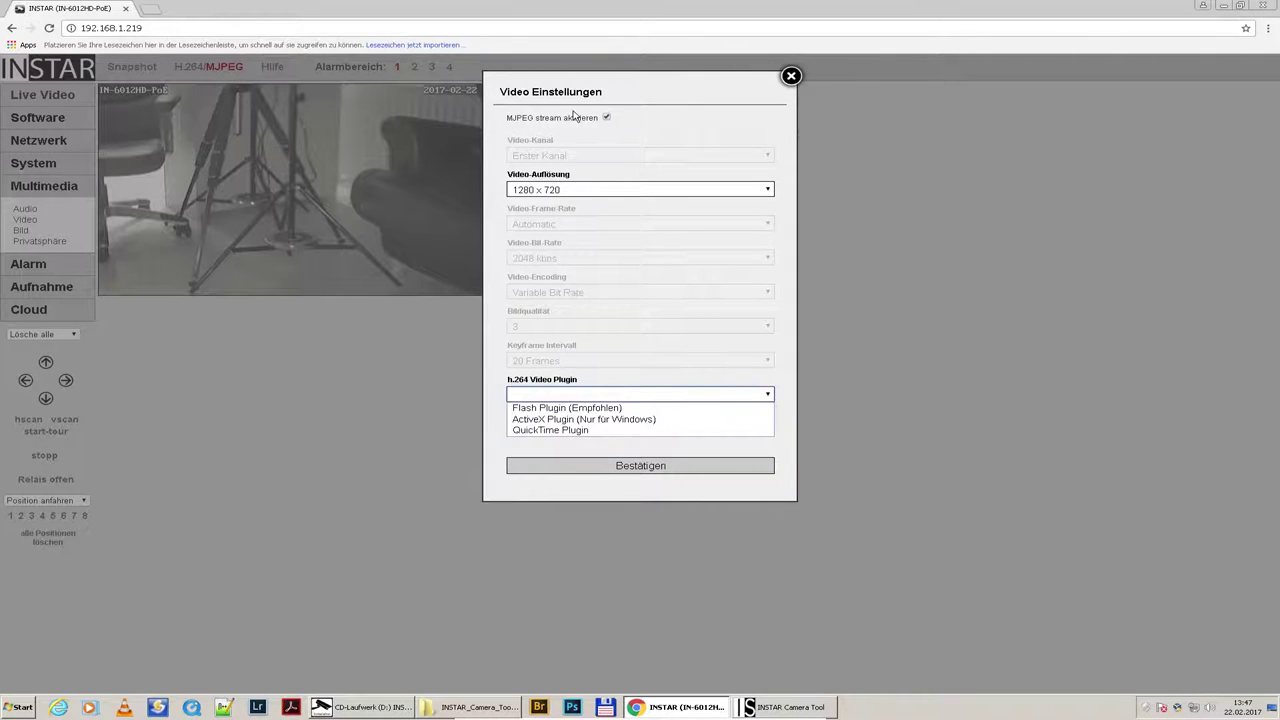
- Turn off the MJPEG stream and select the Zweiter Kanal video channel
left_click(607, 118)
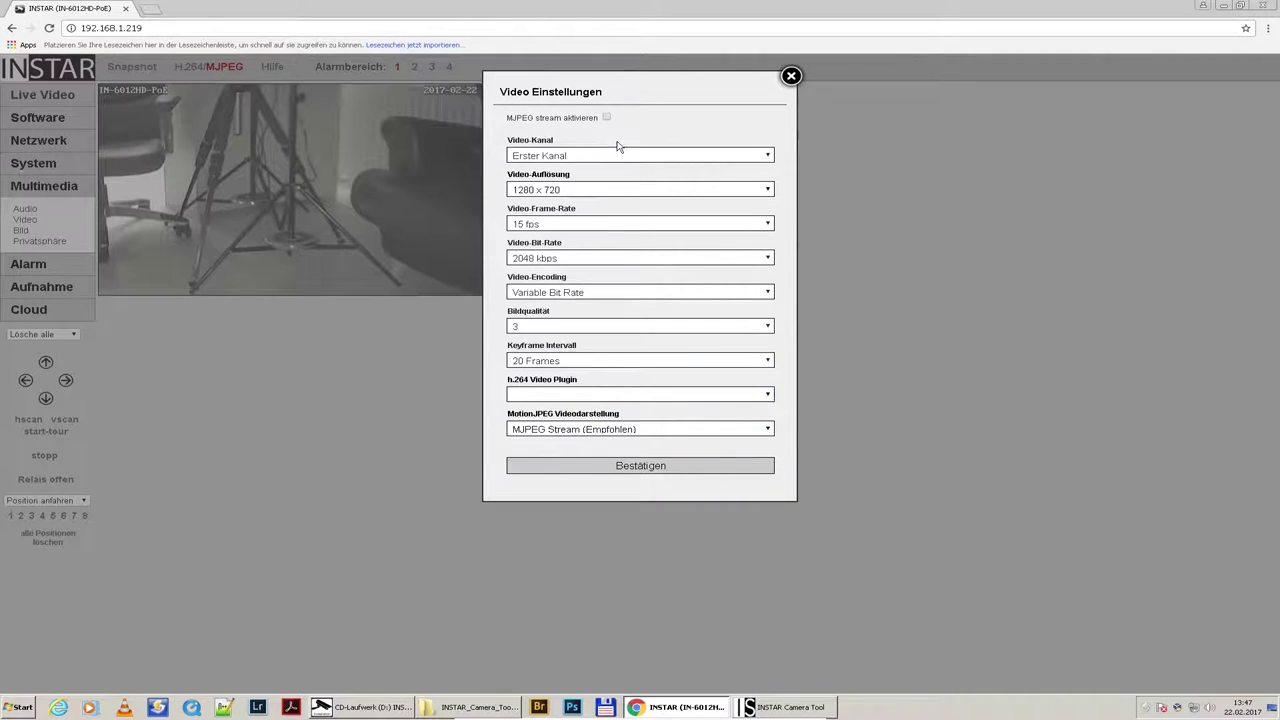
left_click(713, 157)
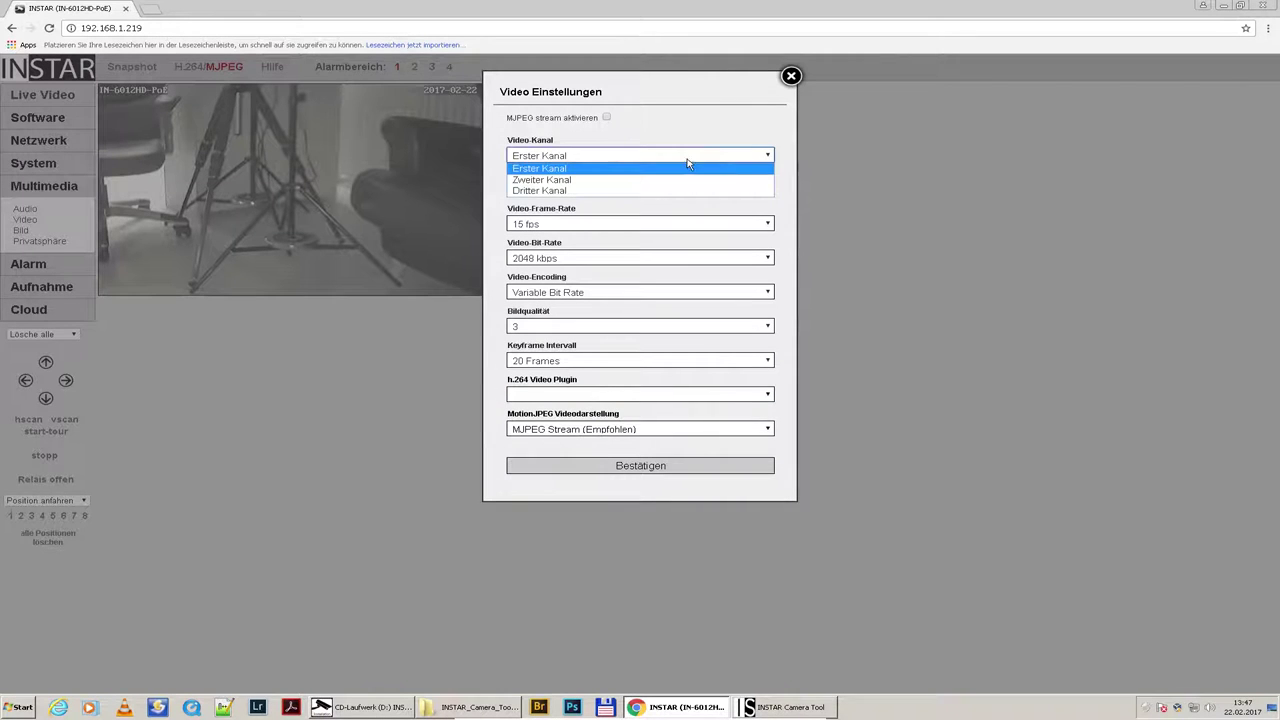
left_click(558, 181)
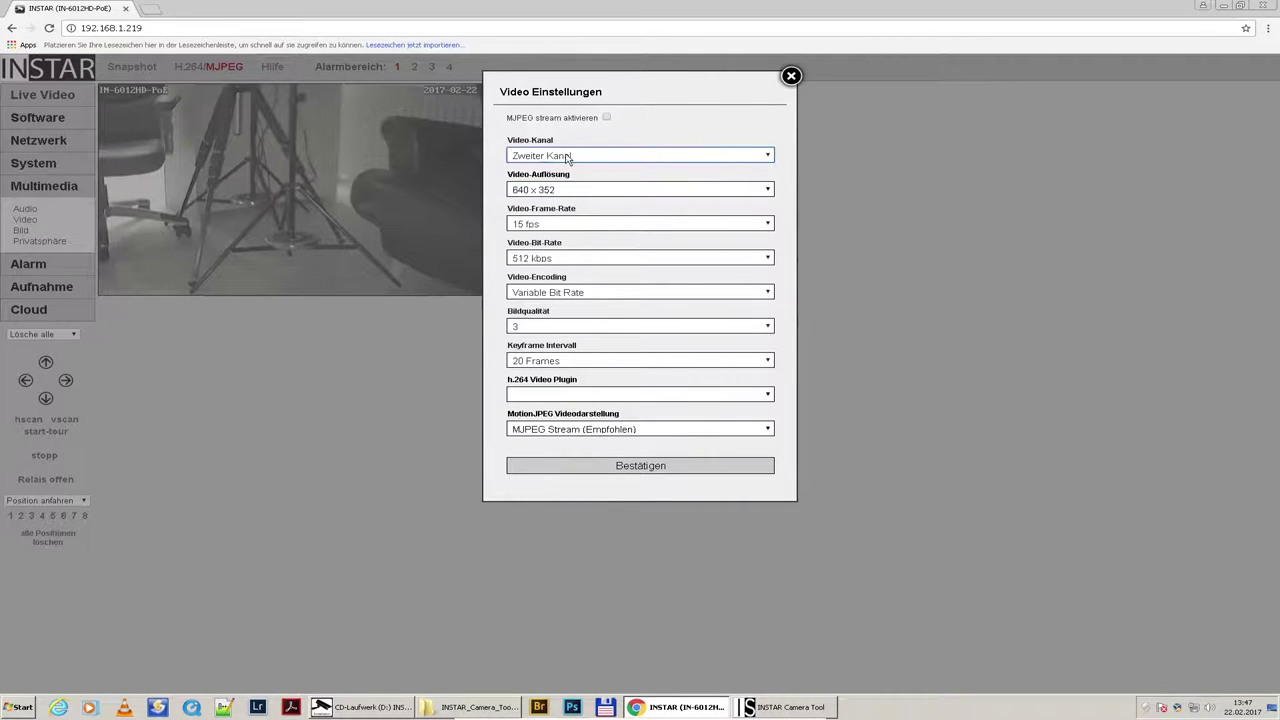
left_click(573, 189)
left_click(573, 189)
left_click(581, 157)
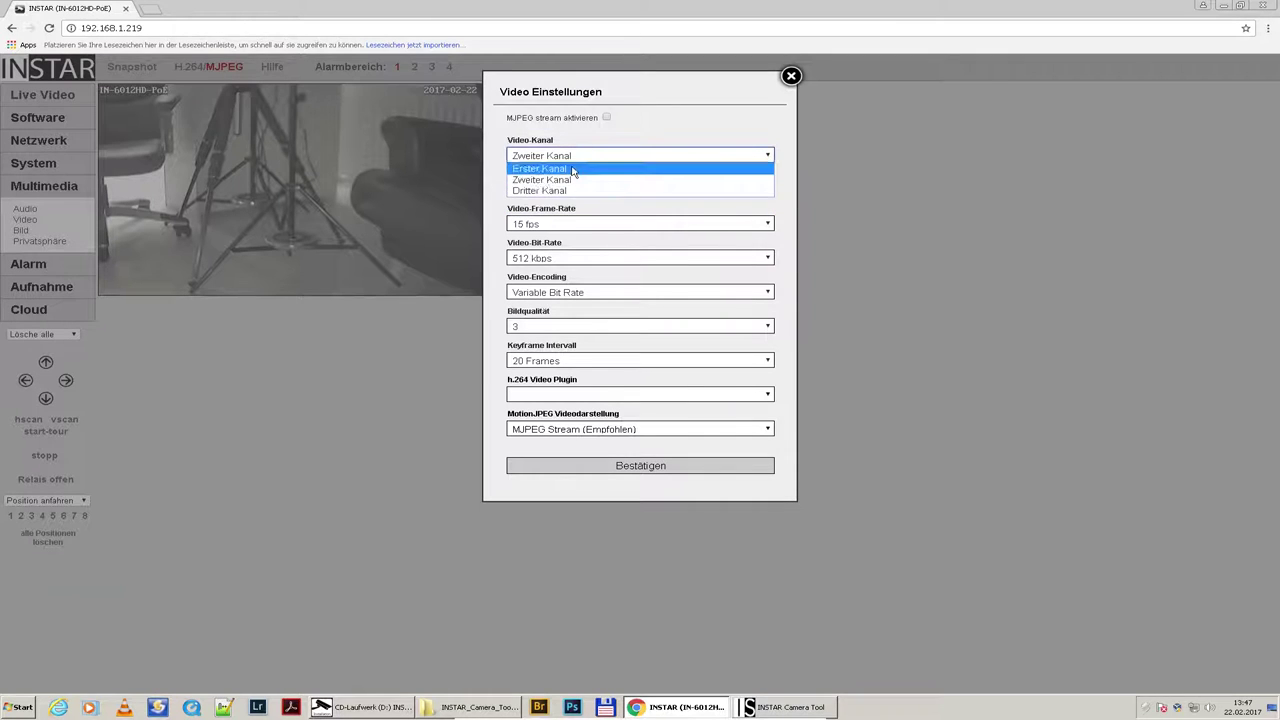
left_click(555, 168)
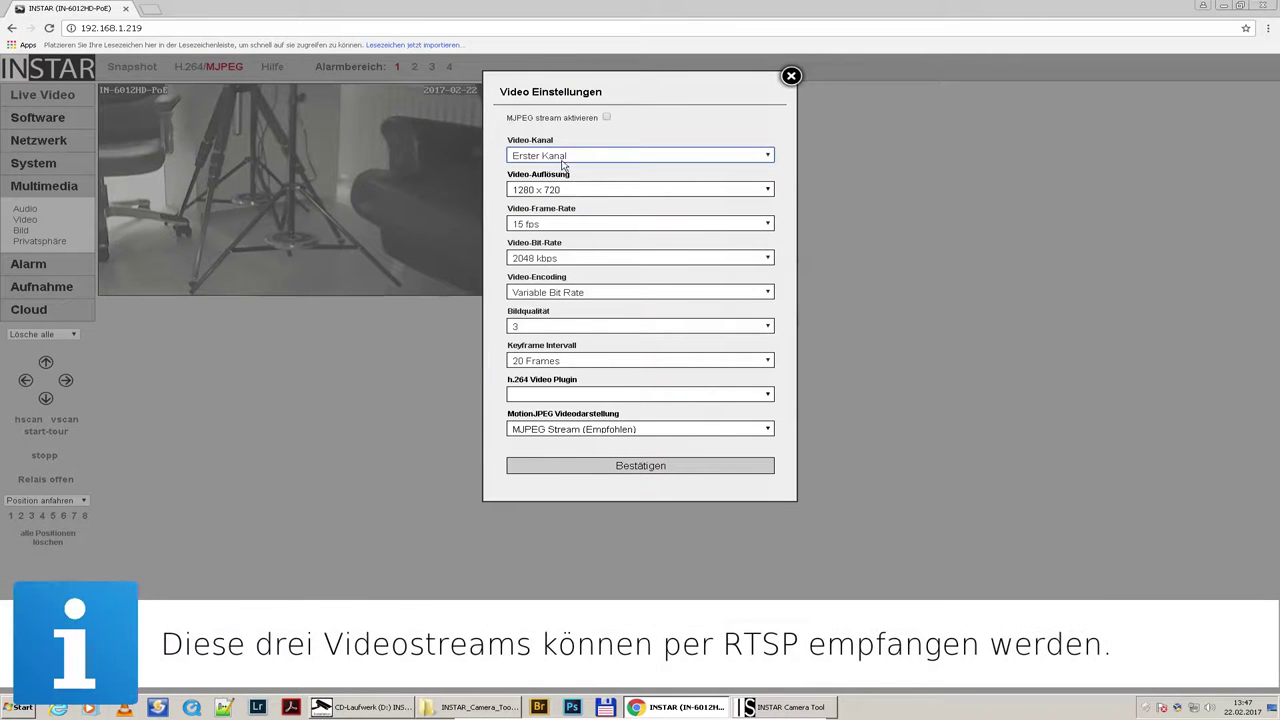
left_click(563, 157)
left_click(563, 178)
left_click(580, 189)
left_click(567, 203)
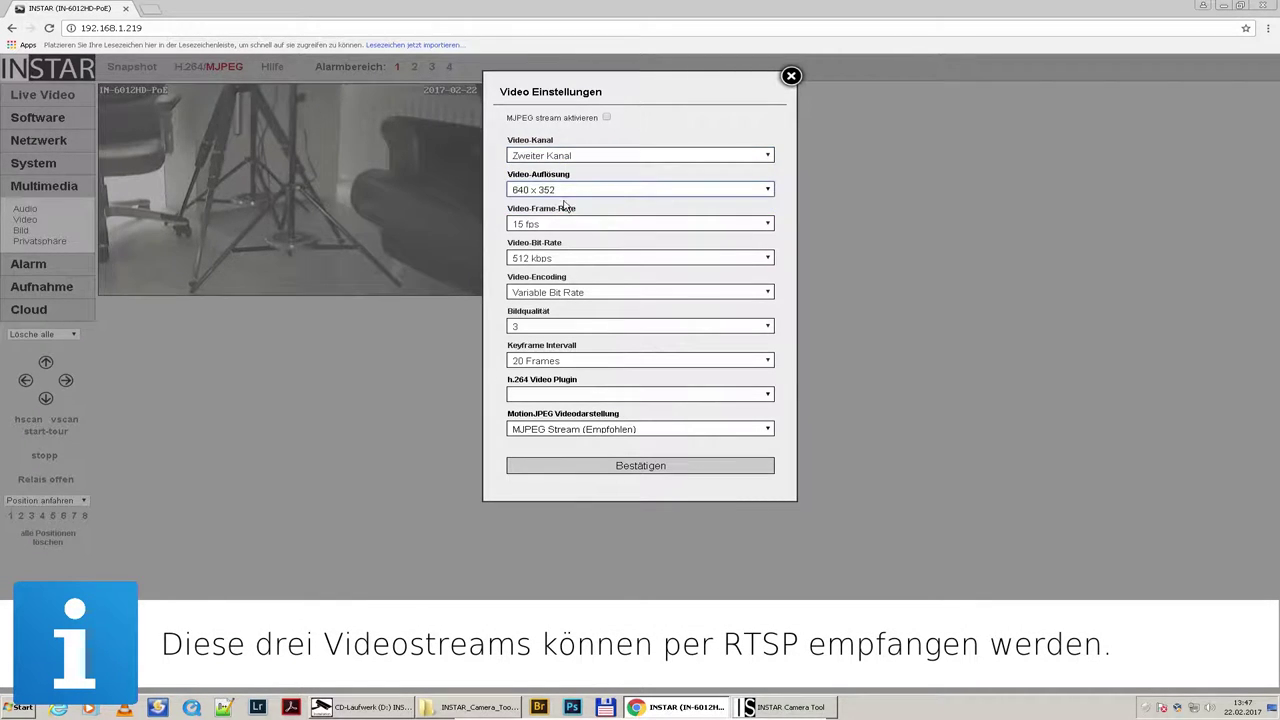
- Keep the frame rate at 15 fps and check the bit rate options
left_click(767, 226)
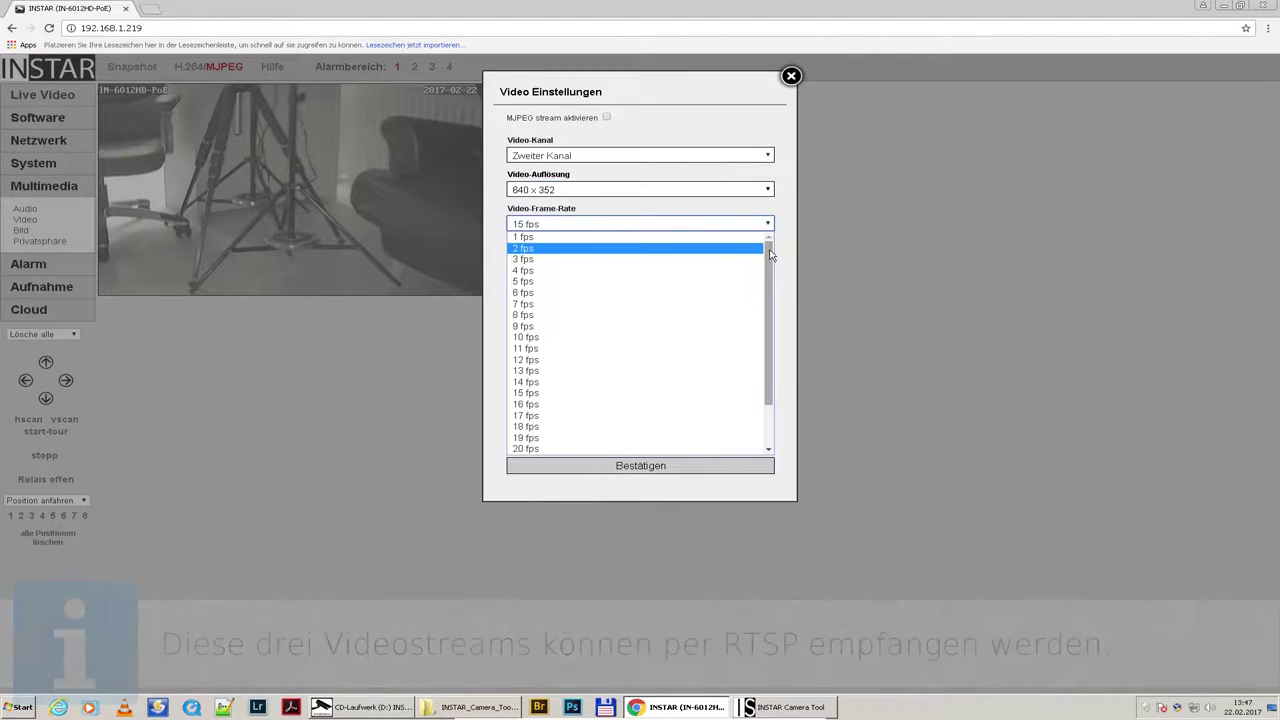
left_click_drag(769, 255, 780, 229)
left_click(780, 229)
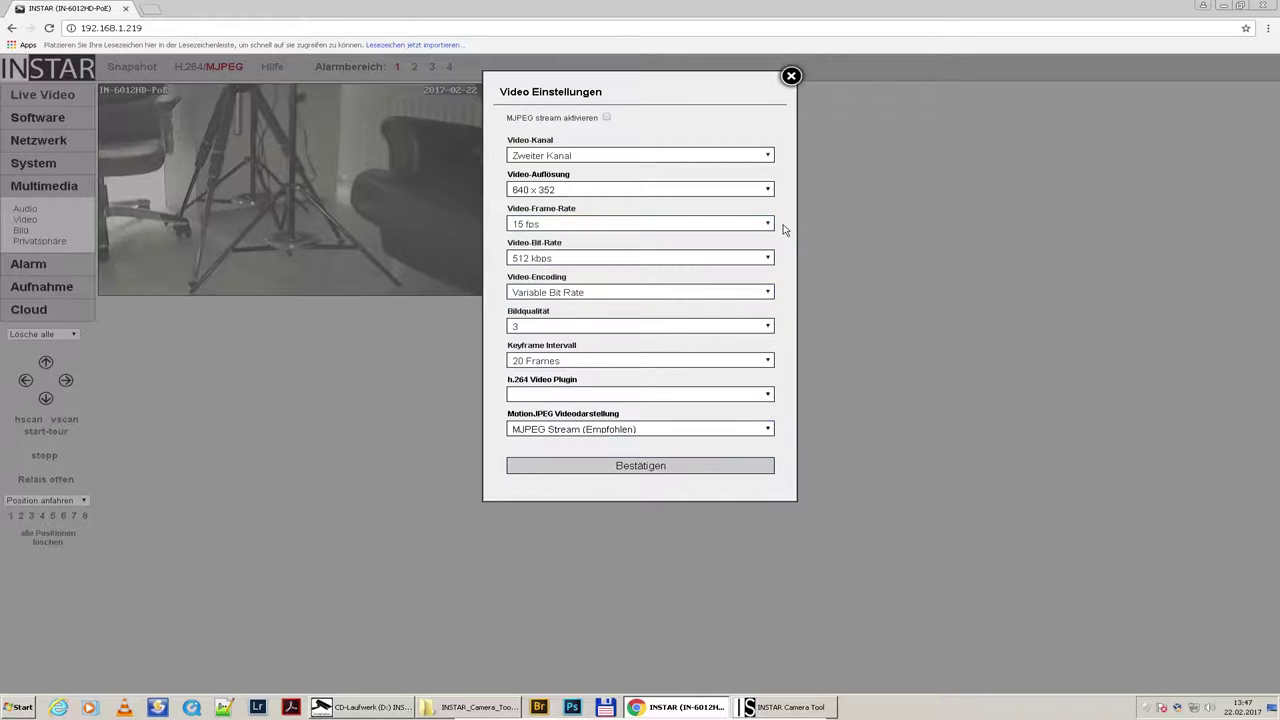
left_click(766, 260)
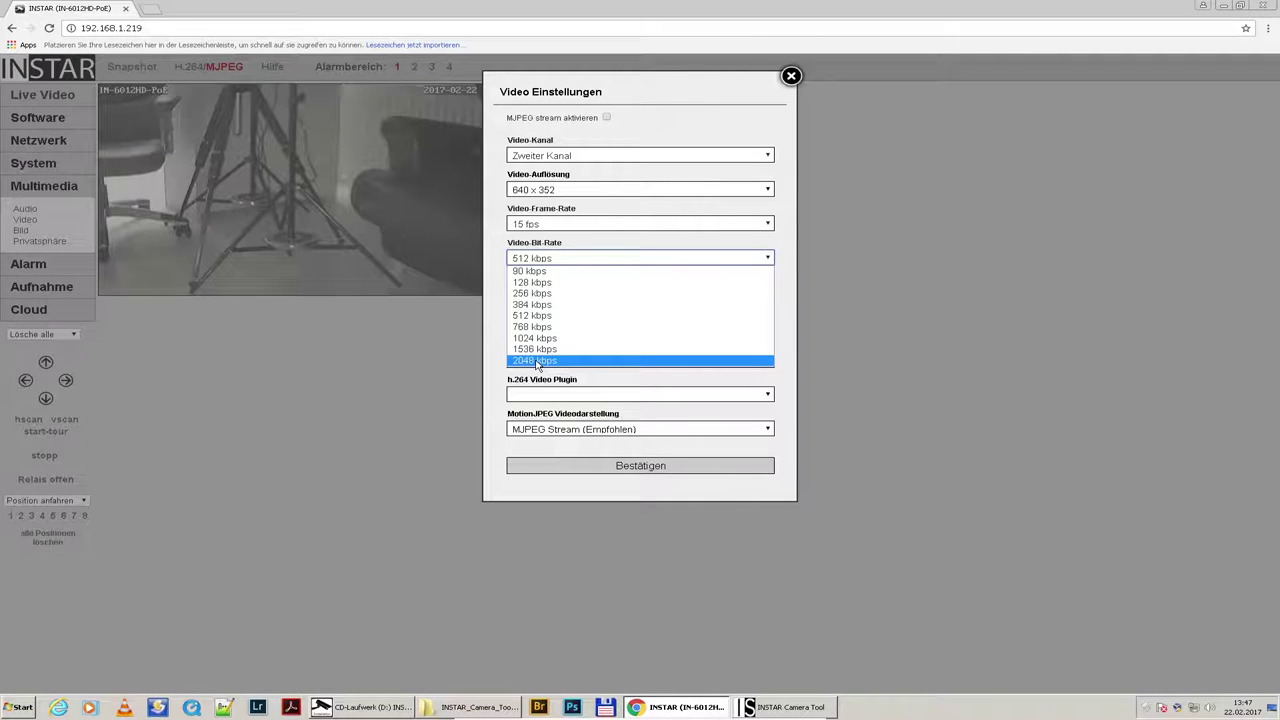
- Keep bit rate 512 kbps, Variable Bit Rate encoding and image quality 3
left_click(738, 259)
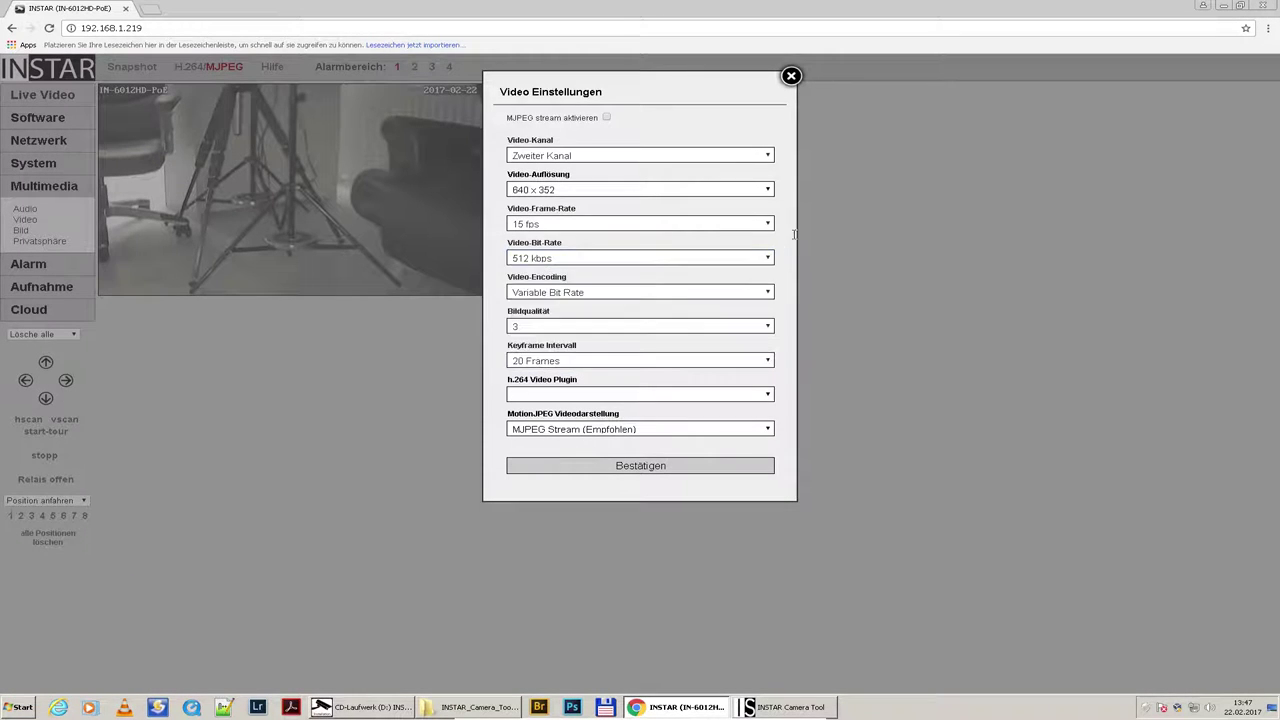
left_click(762, 293)
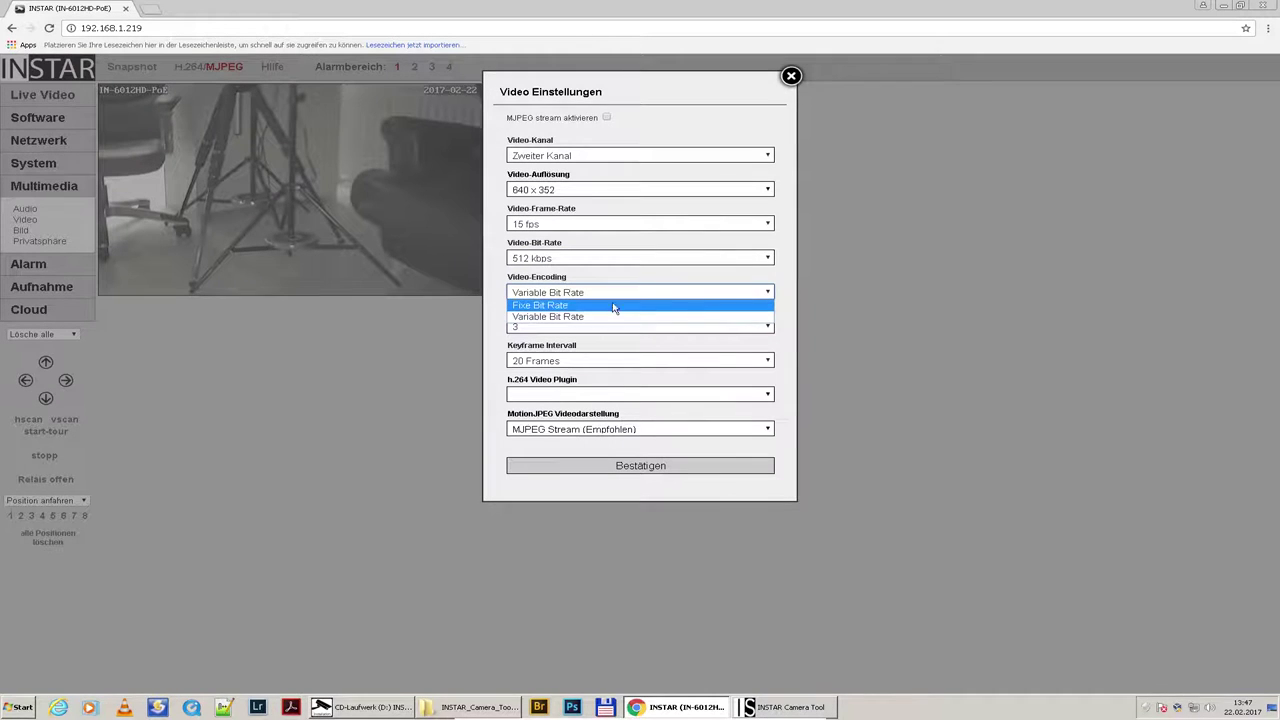
left_click(786, 292)
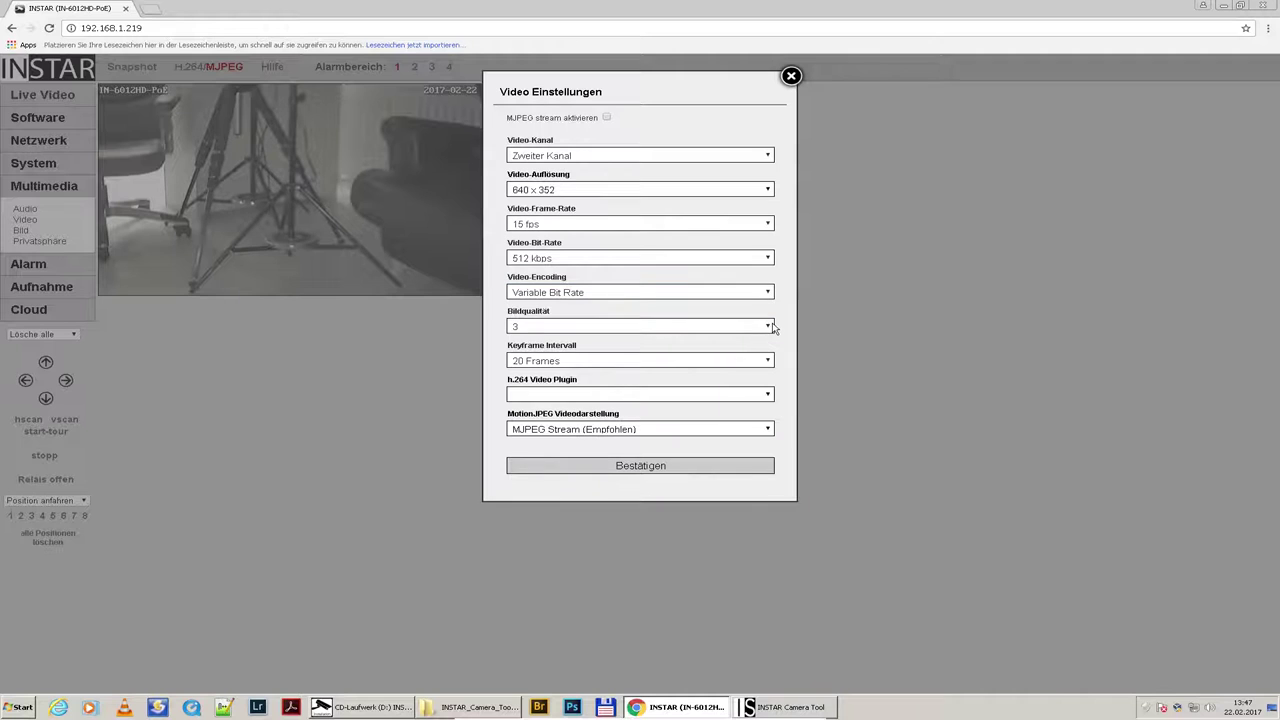
left_click(771, 327)
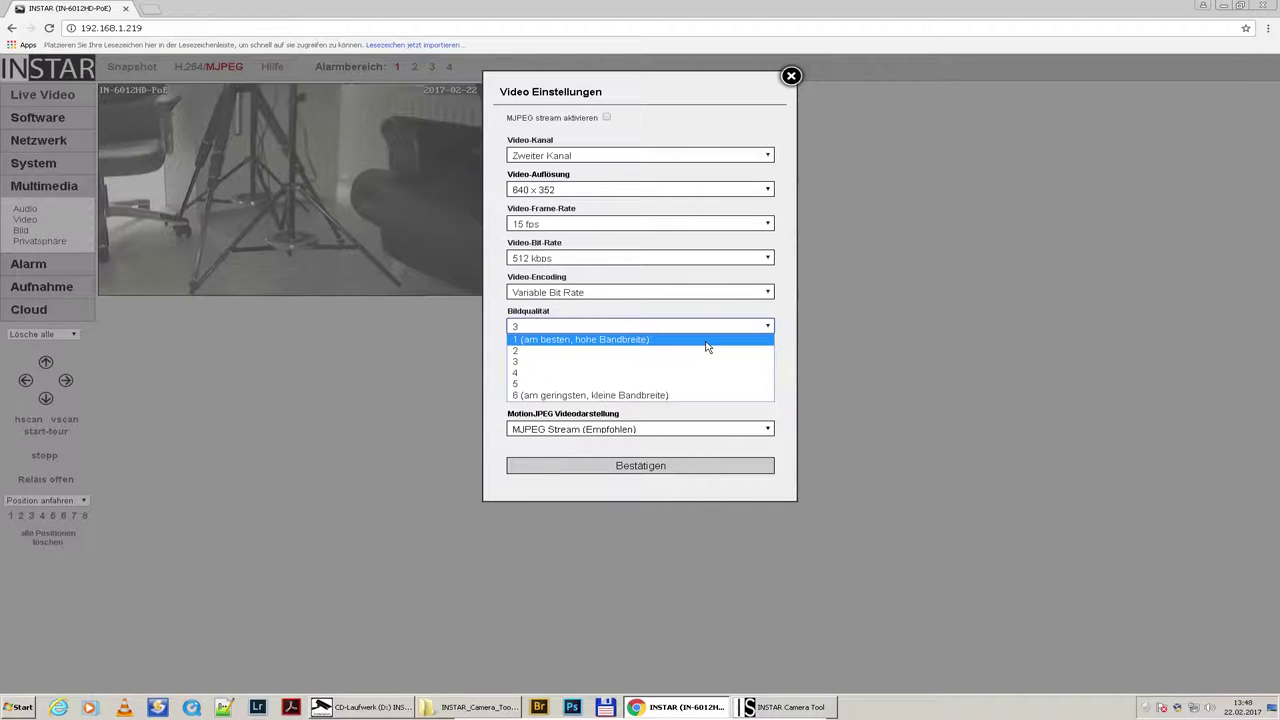
left_click(786, 329)
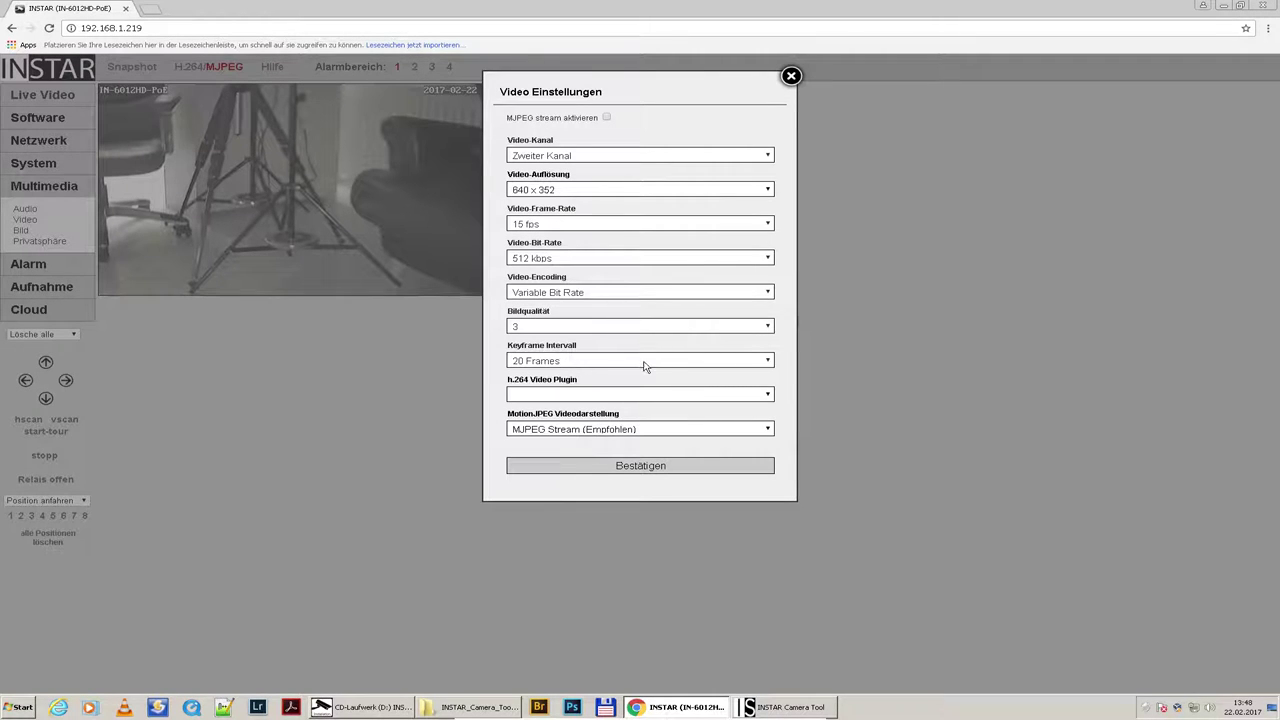
- Review keyframe interval (left at 20 Frames), h.264 plugin and MJPEG display options
left_click(693, 363)
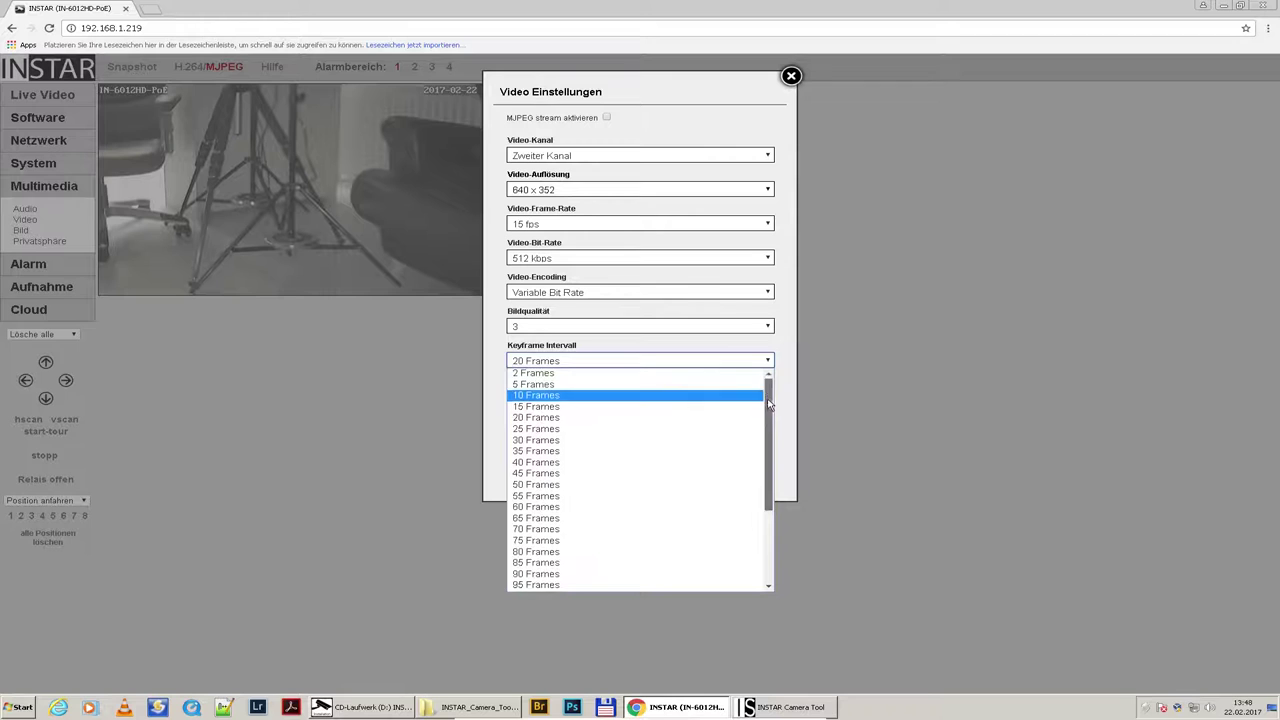
left_click_drag(767, 393, 769, 480)
left_click(789, 371)
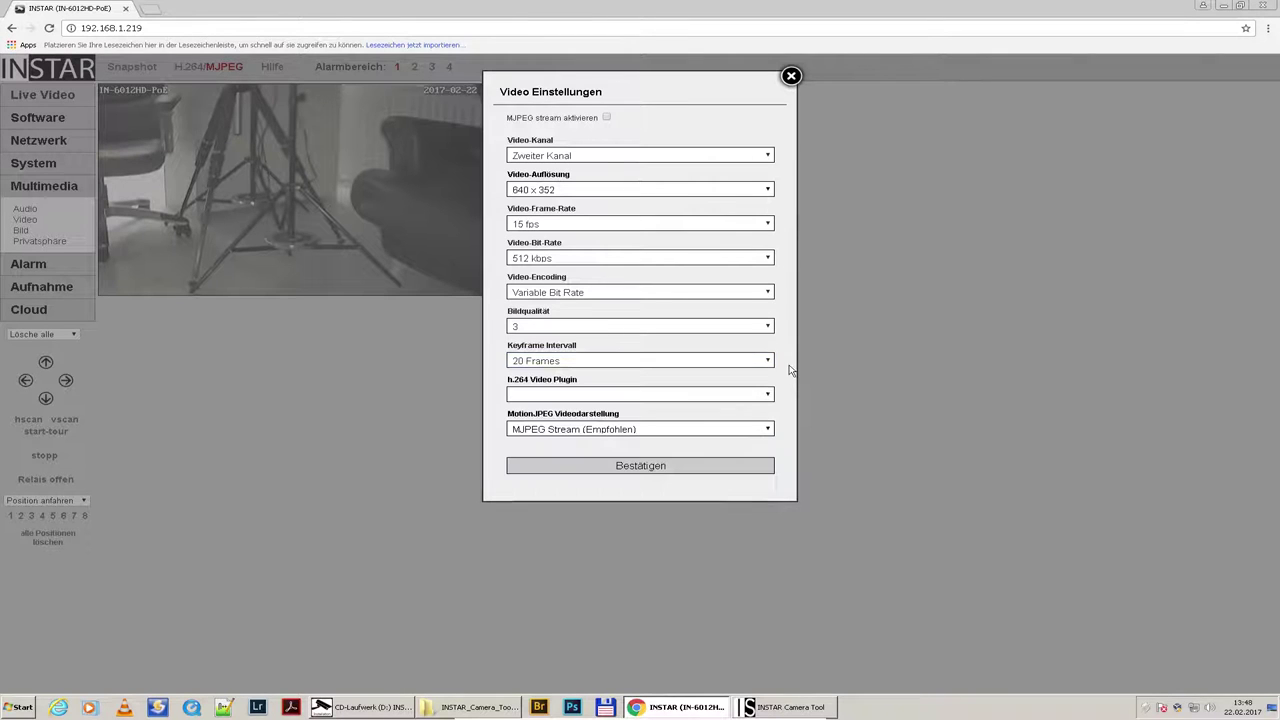
left_click(768, 395)
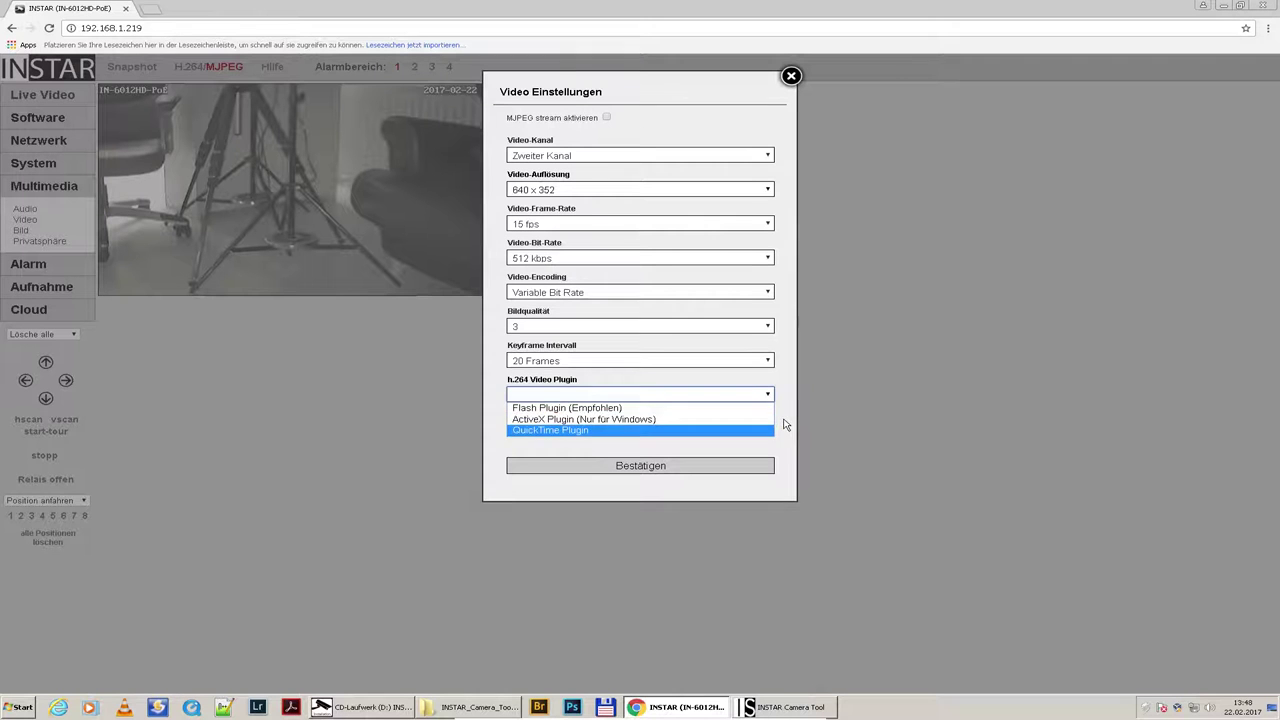
left_click(785, 425)
left_click(743, 431)
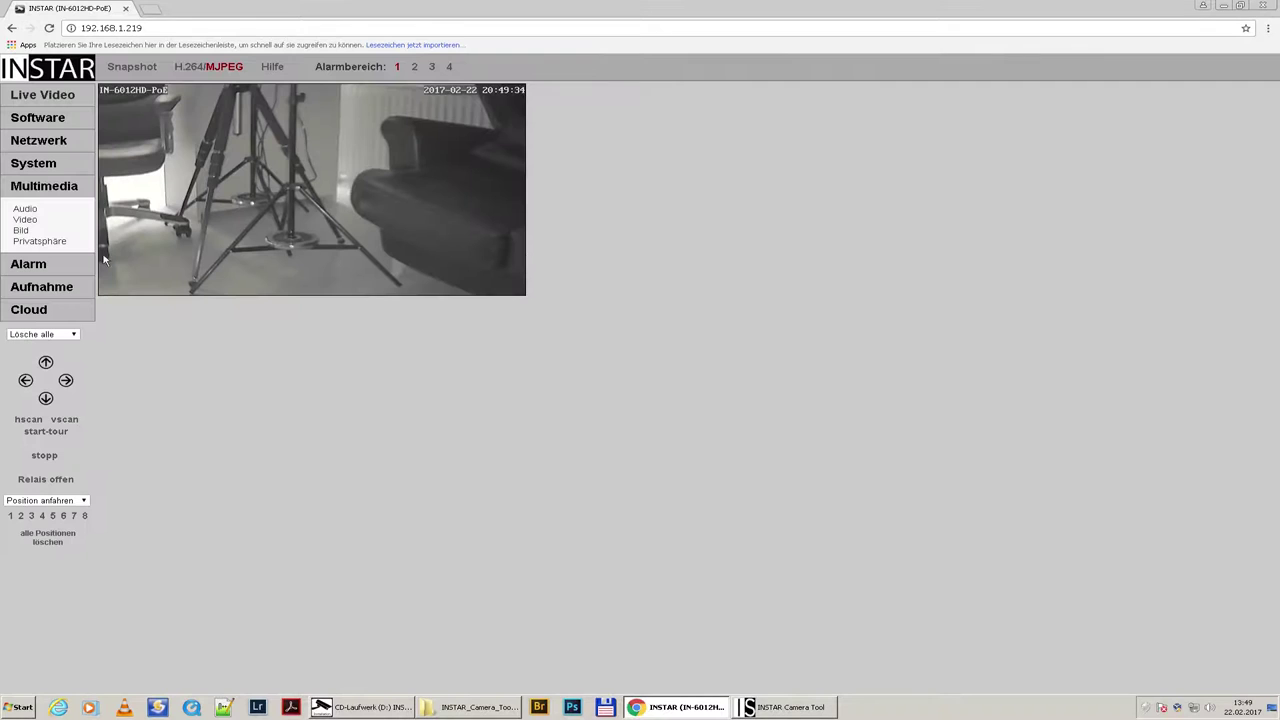
- In Bild settings, try brightness 6 and 1, apply 1, then set brightness back to 4
left_click(20, 232)
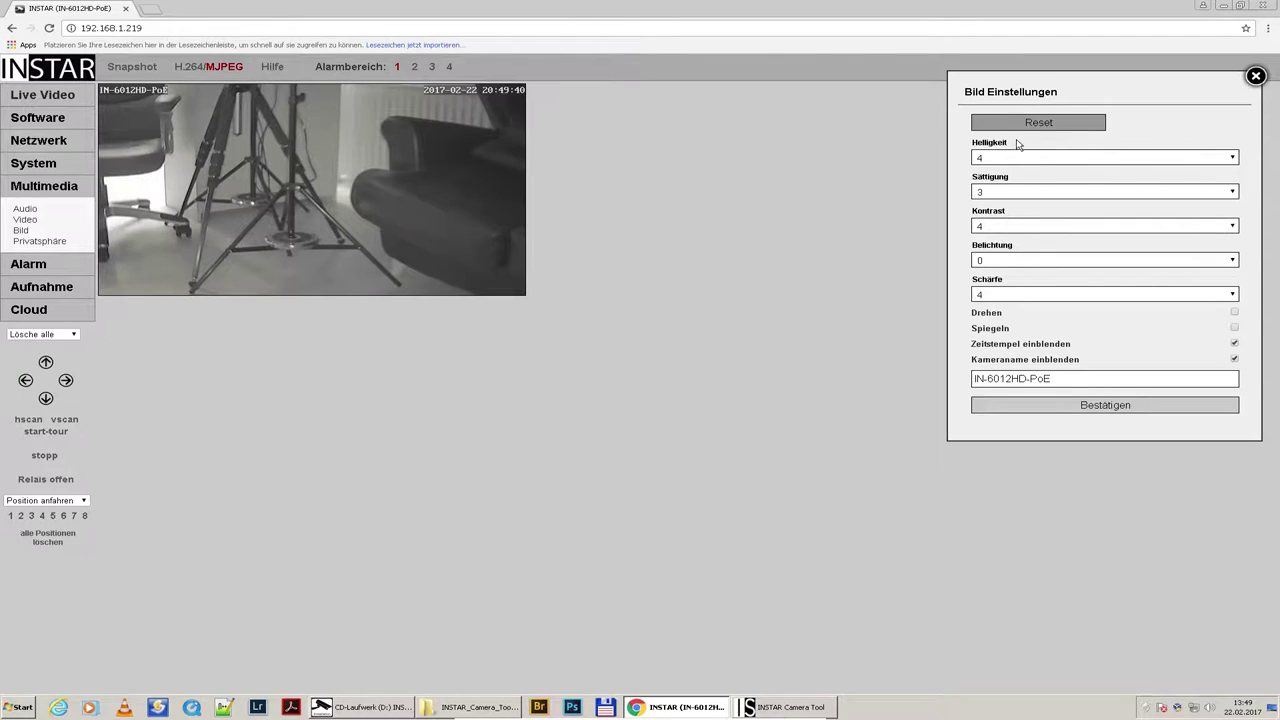
left_click(1150, 163)
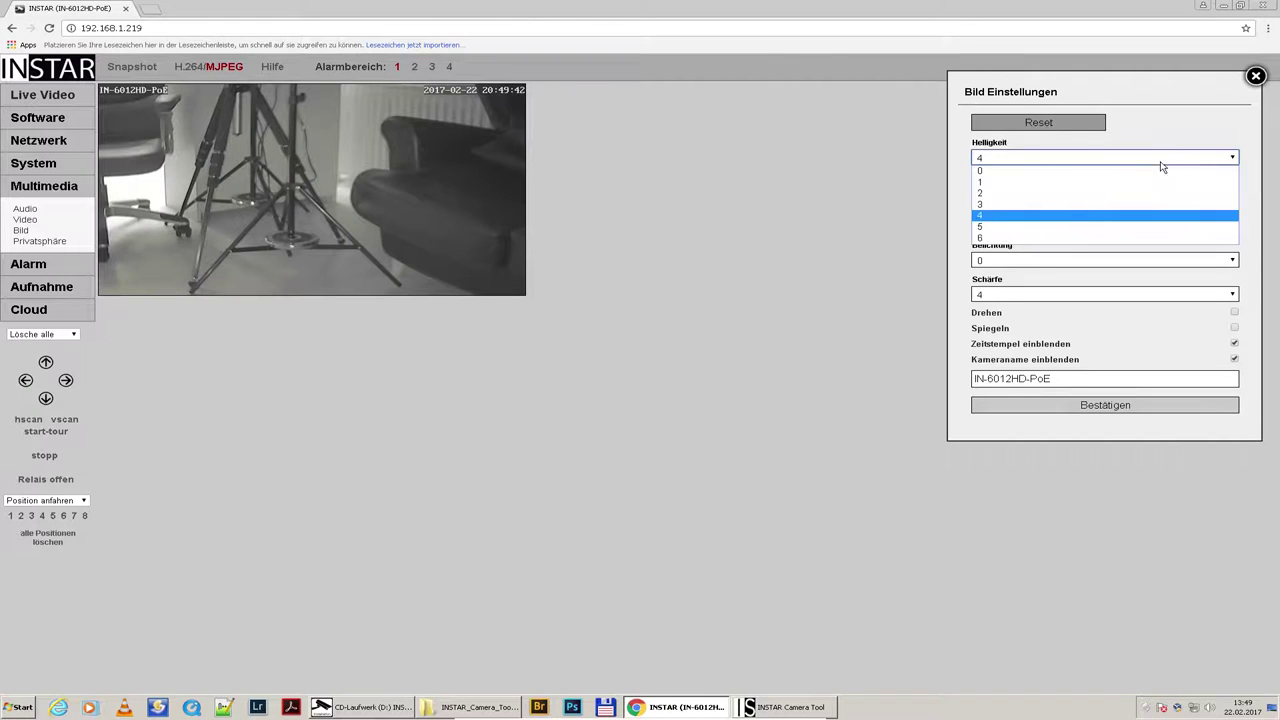
left_click(1113, 184)
left_click(1061, 161)
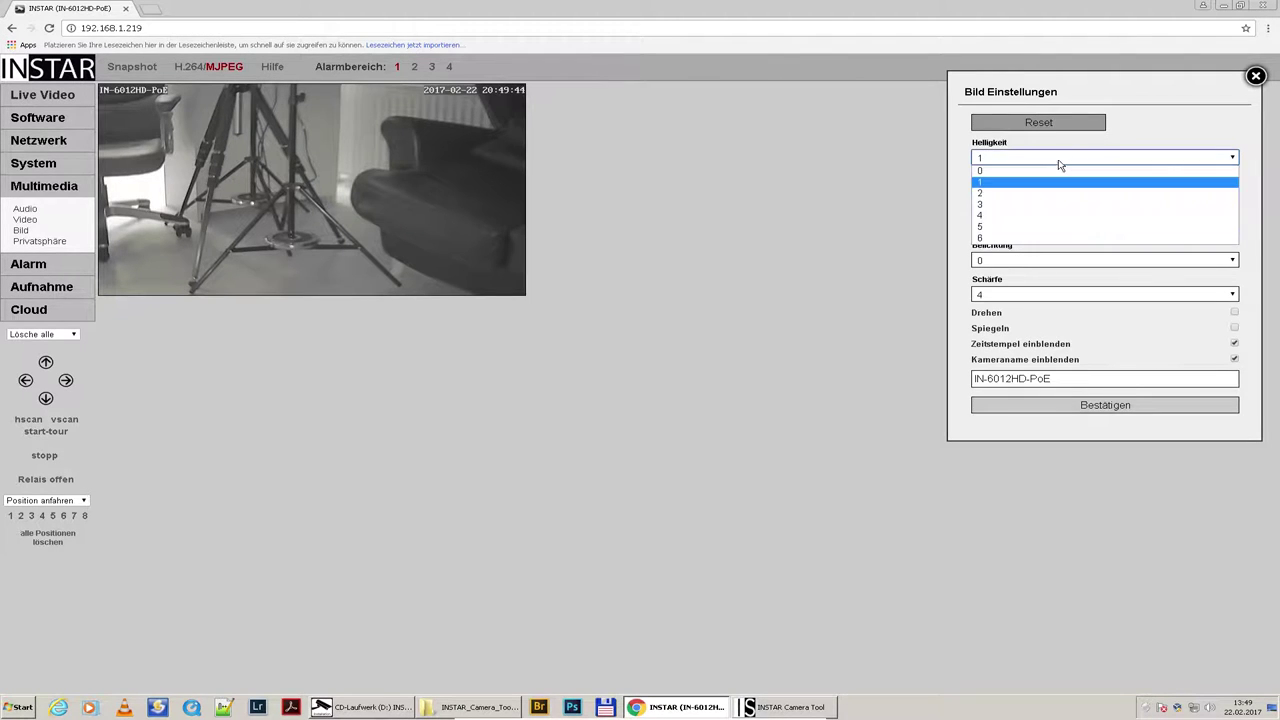
left_click(1013, 240)
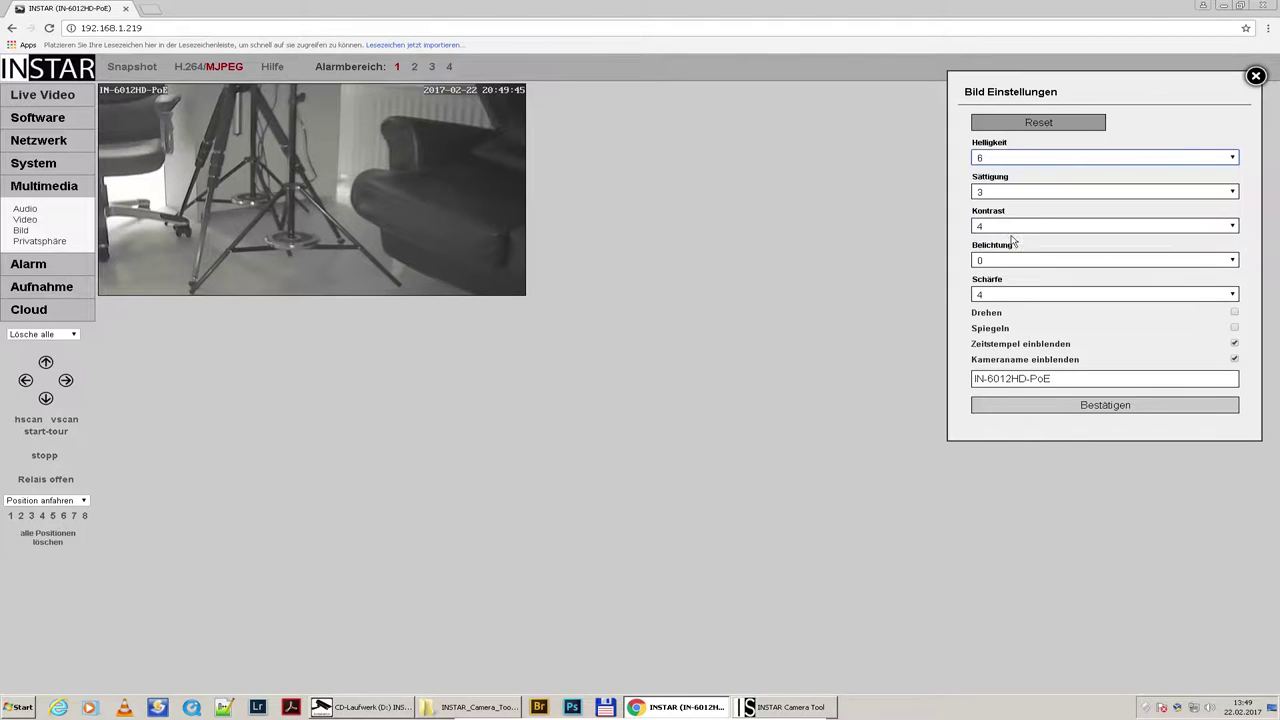
left_click(1019, 162)
left_click(1002, 180)
left_click(1105, 408)
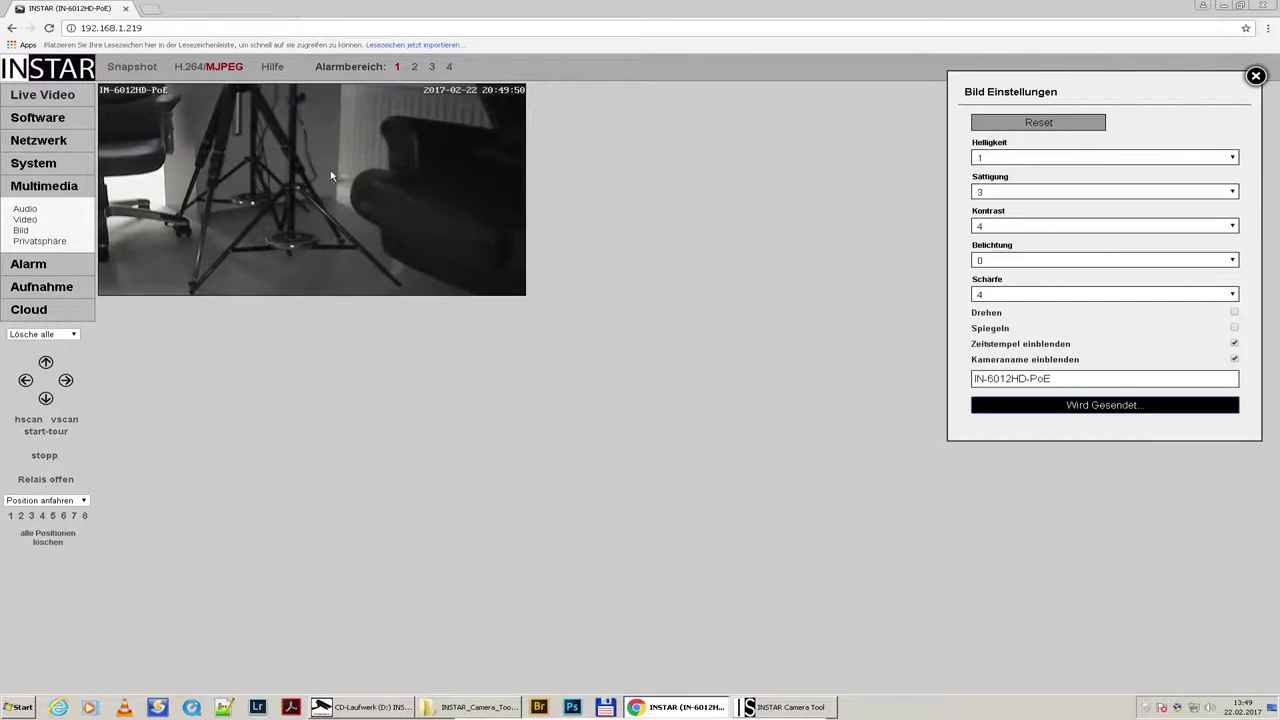
left_click(1035, 160)
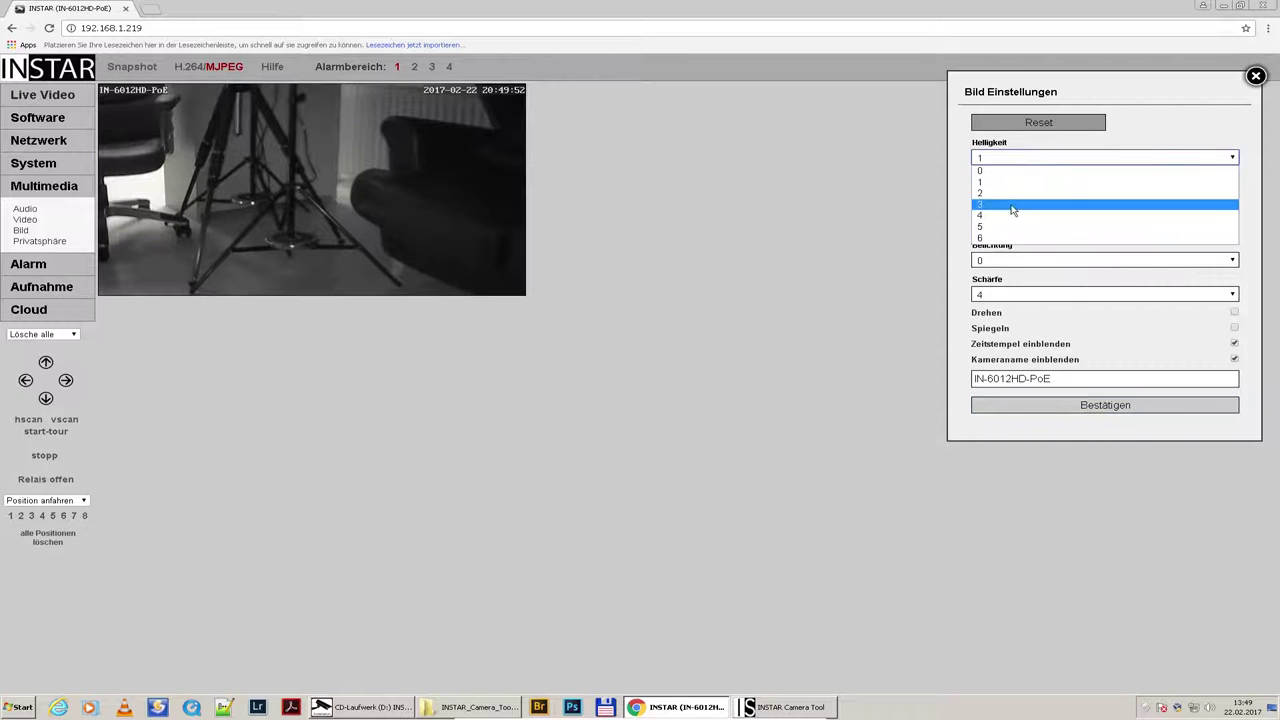
left_click(1010, 210)
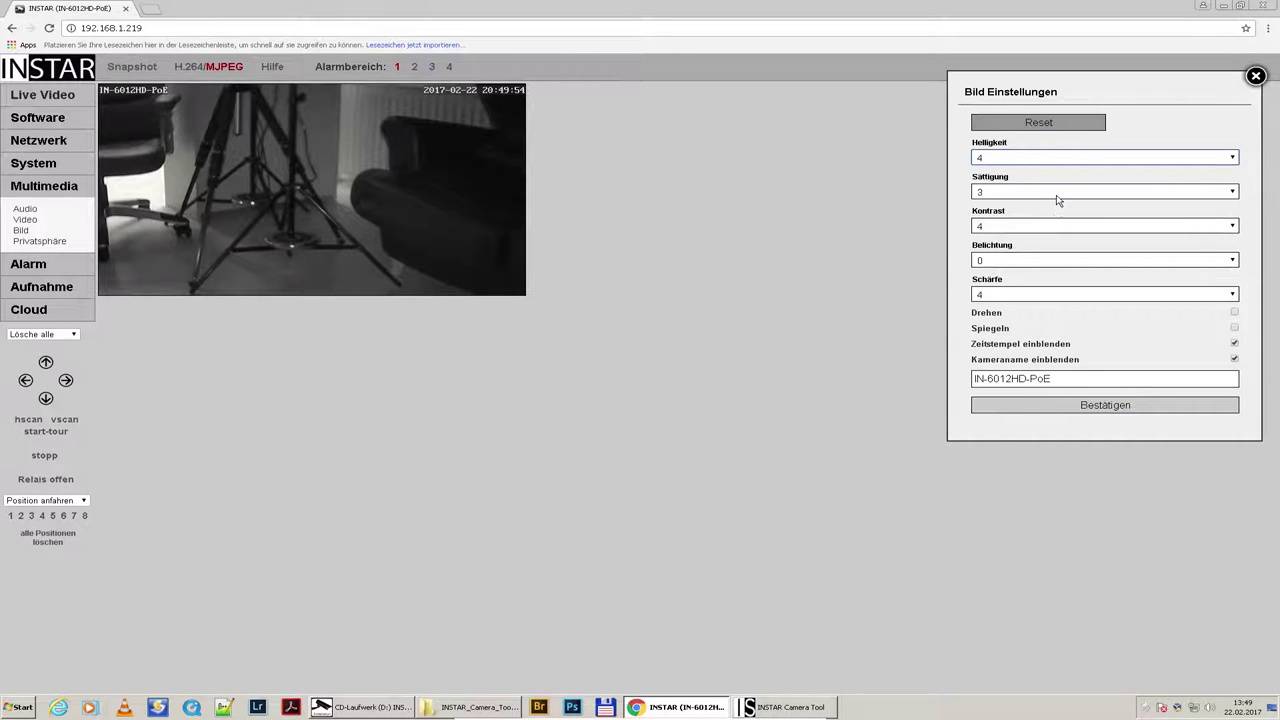
- Apply saturation 6 and then 0, finally settling on saturation 4
left_click(1057, 195)
left_click(1016, 273)
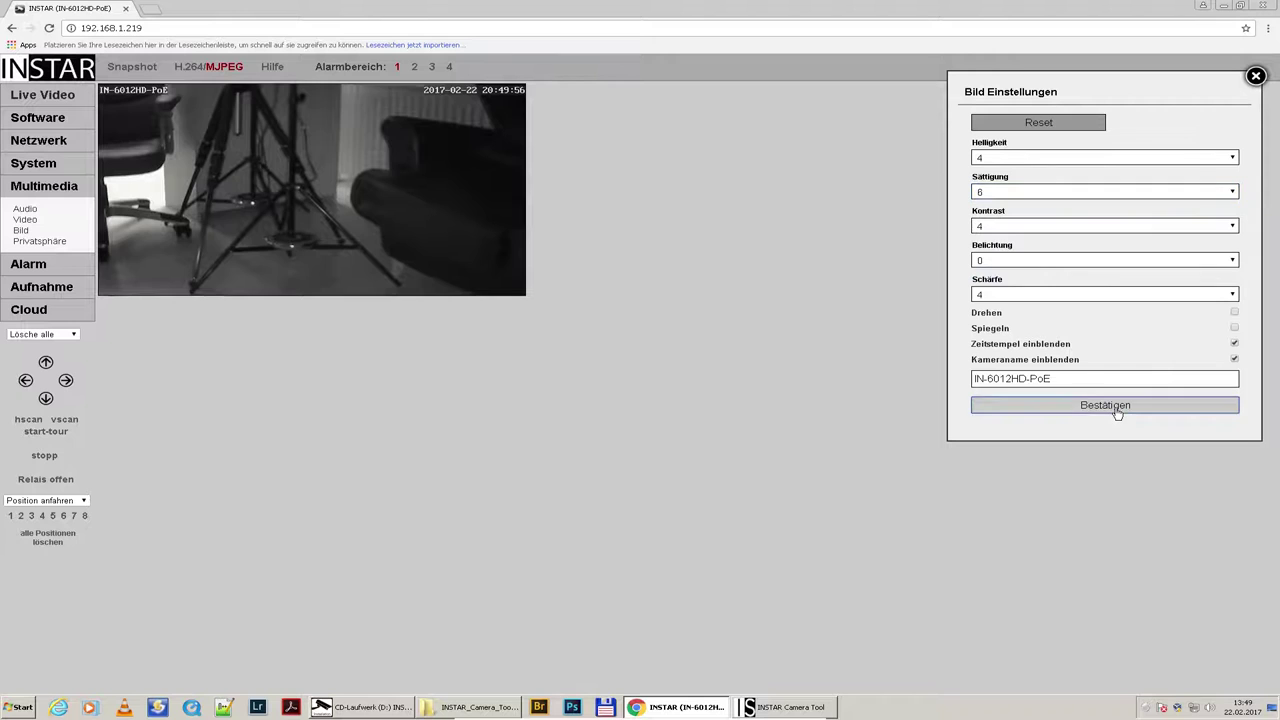
left_click(1114, 408)
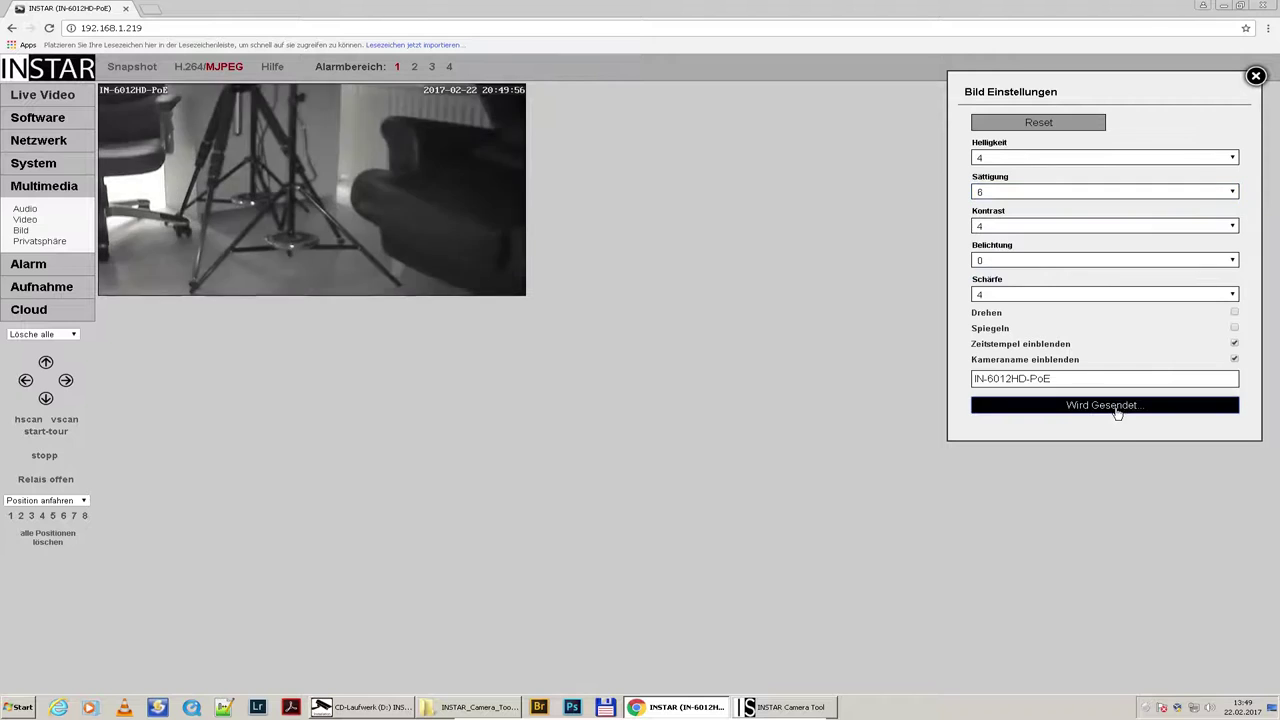
left_click(1052, 191)
left_click(1016, 208)
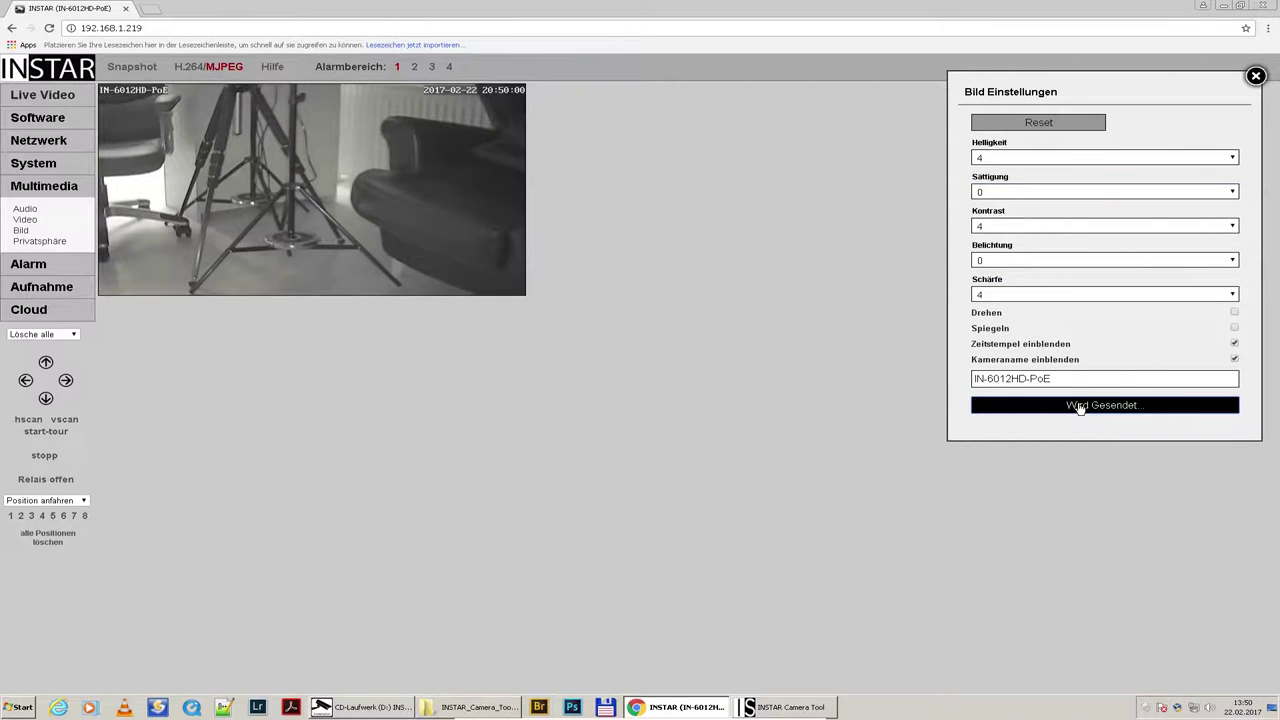
left_click(1080, 407)
left_click(1001, 194)
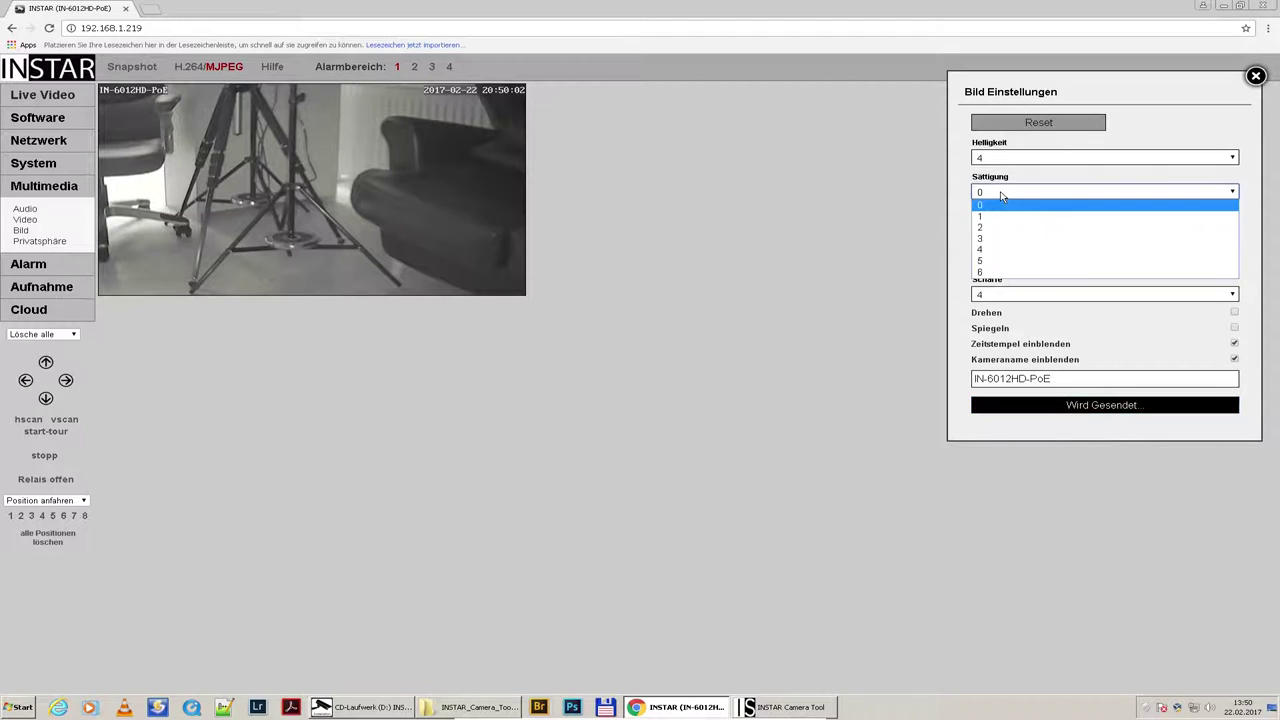
left_click(1002, 258)
left_click(1104, 406)
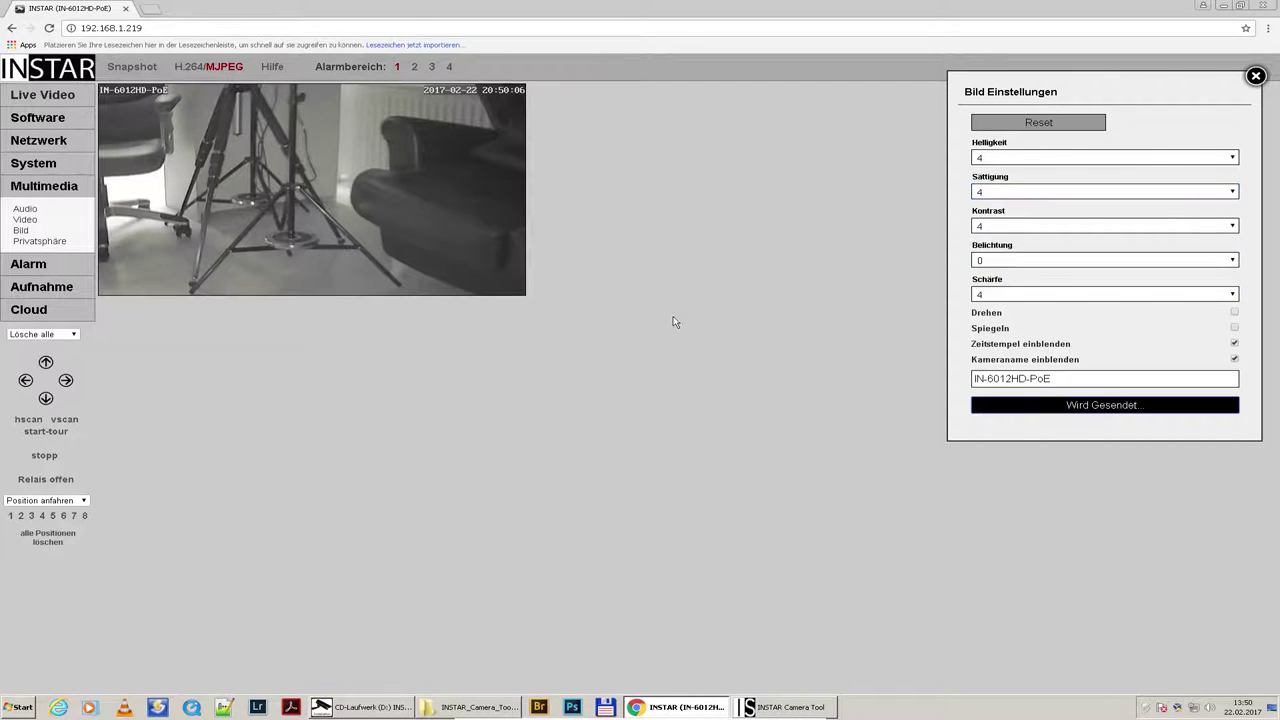
- Apply contrast 0 and then 6, returning contrast to 4
left_click(1022, 228)
left_click(1006, 248)
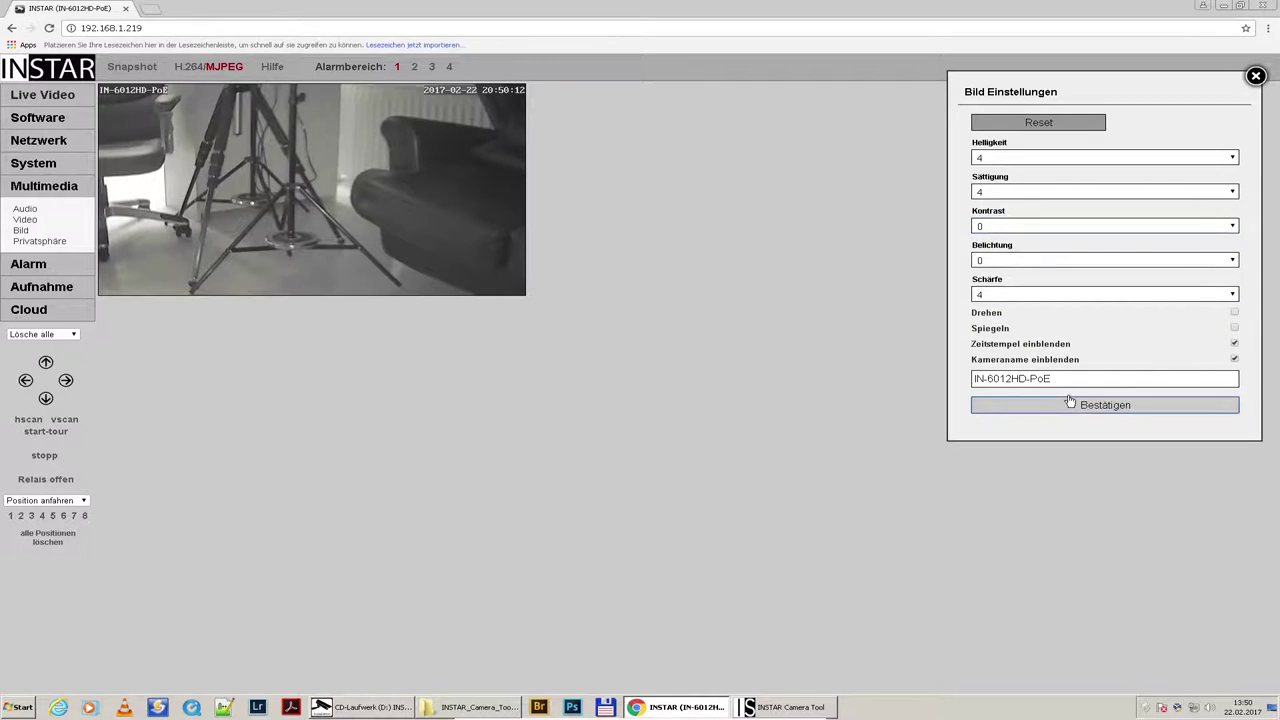
left_click(1066, 404)
left_click(1016, 229)
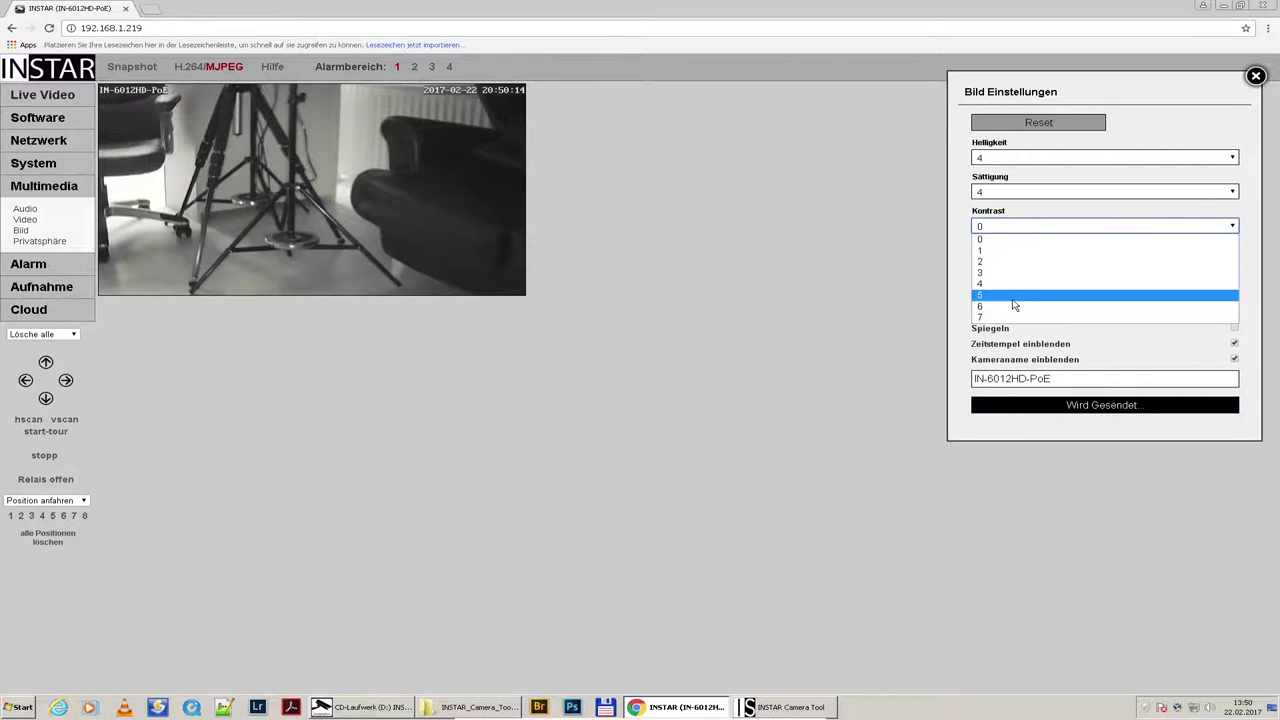
left_click(1014, 307)
left_click(1069, 408)
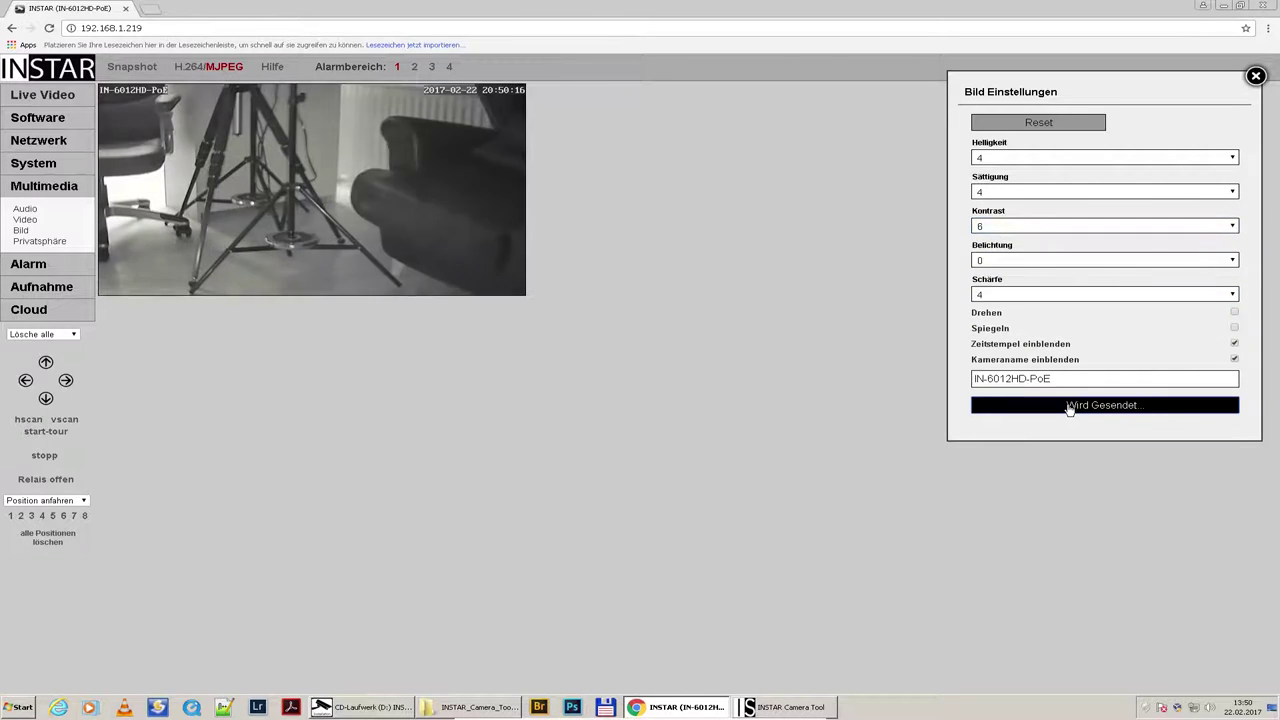
left_click(1005, 226)
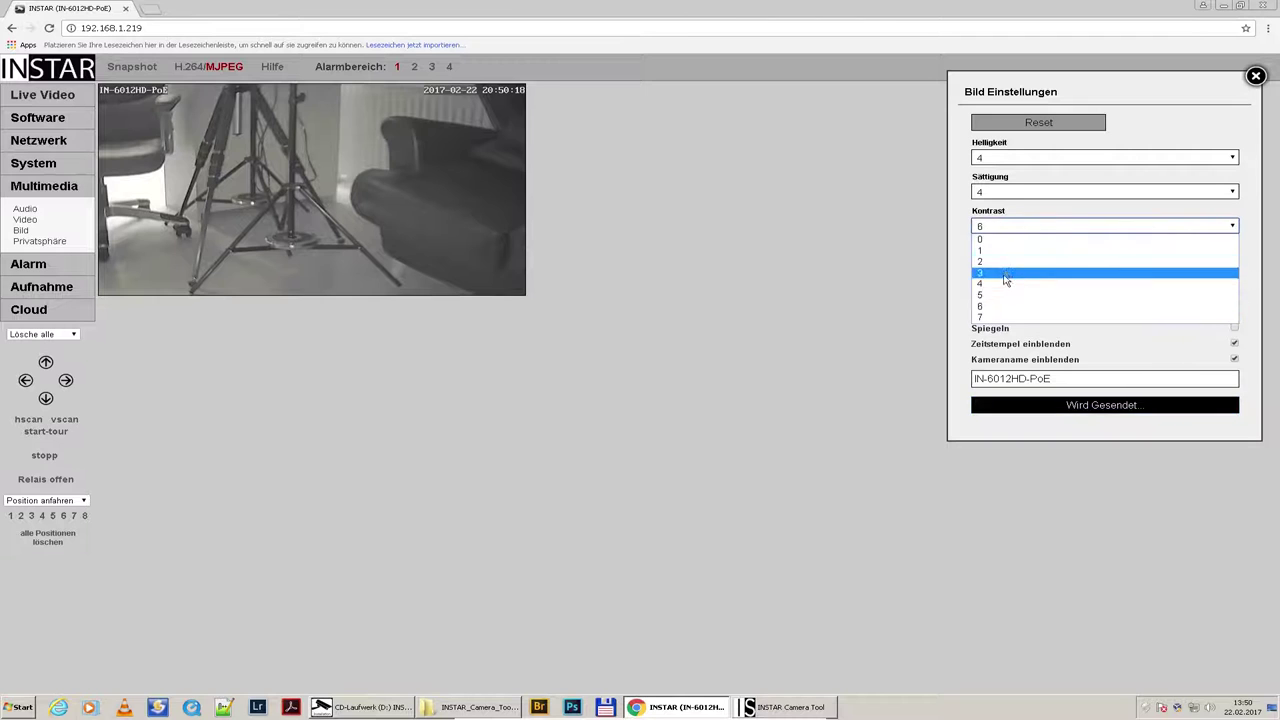
left_click(1018, 281)
left_click(1066, 404)
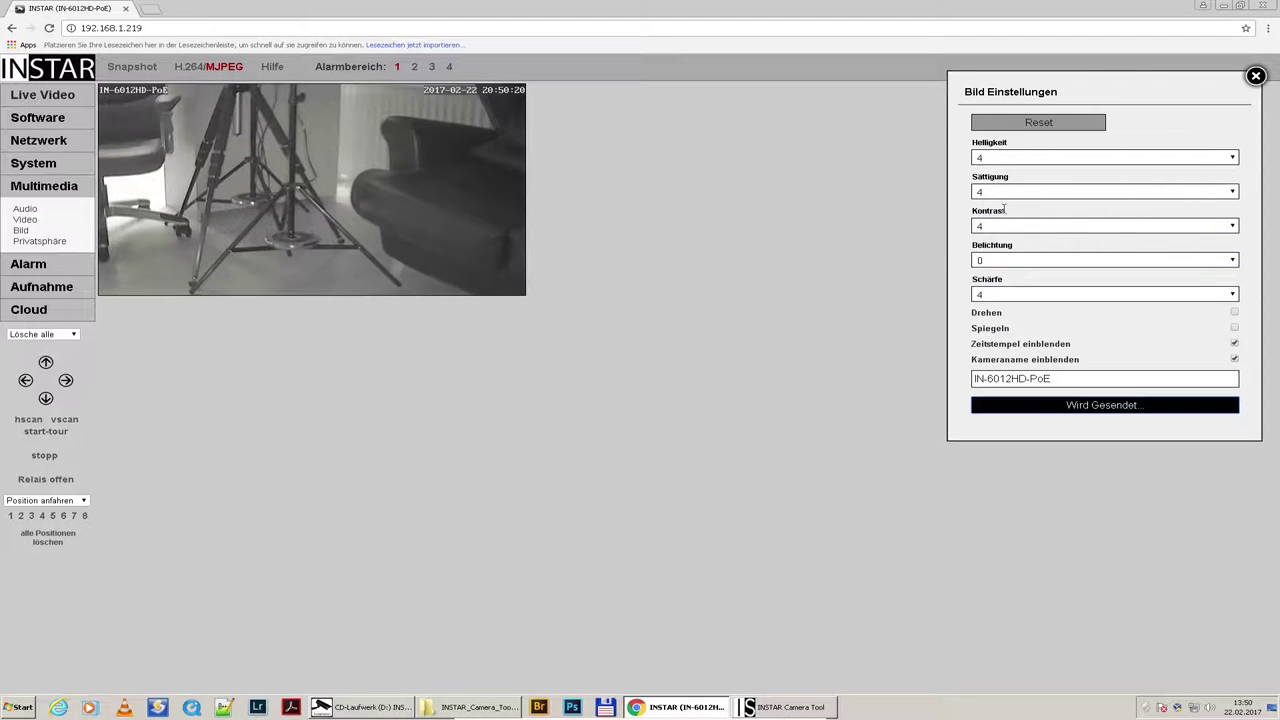
- Apply exposure 3, then set exposure back to 0
left_click(1220, 264)
left_click(1083, 308)
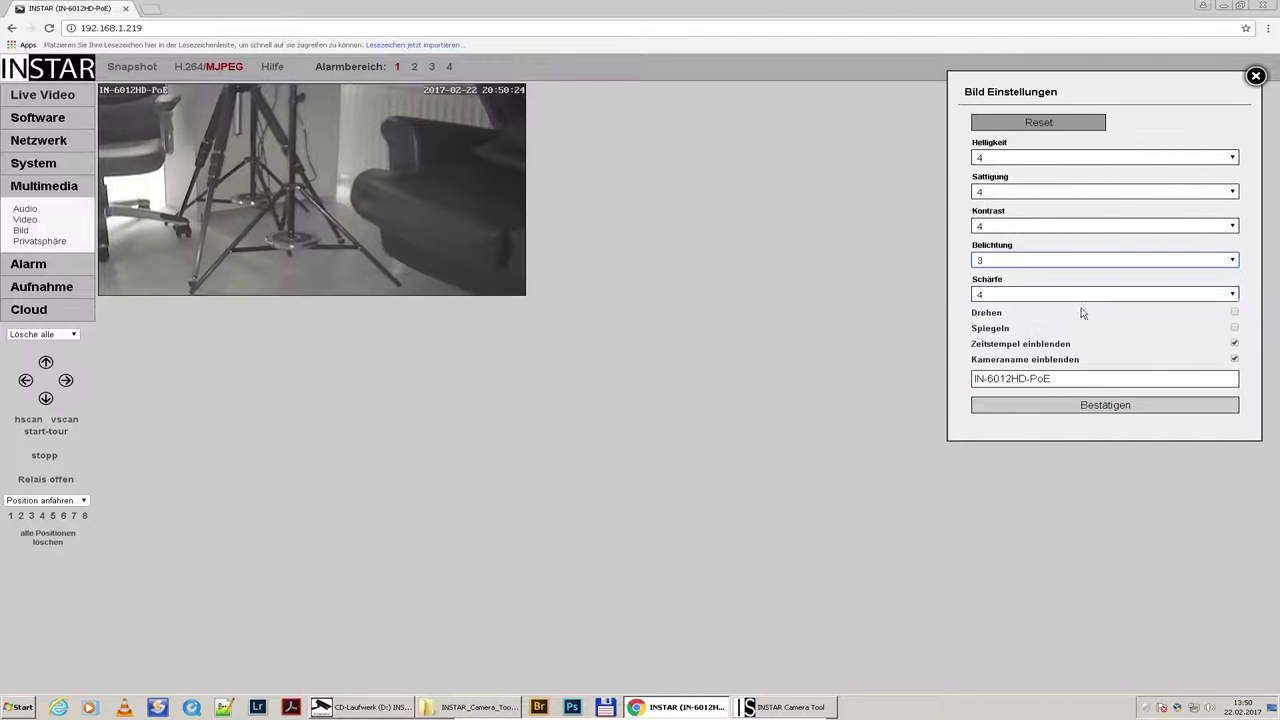
left_click(1089, 405)
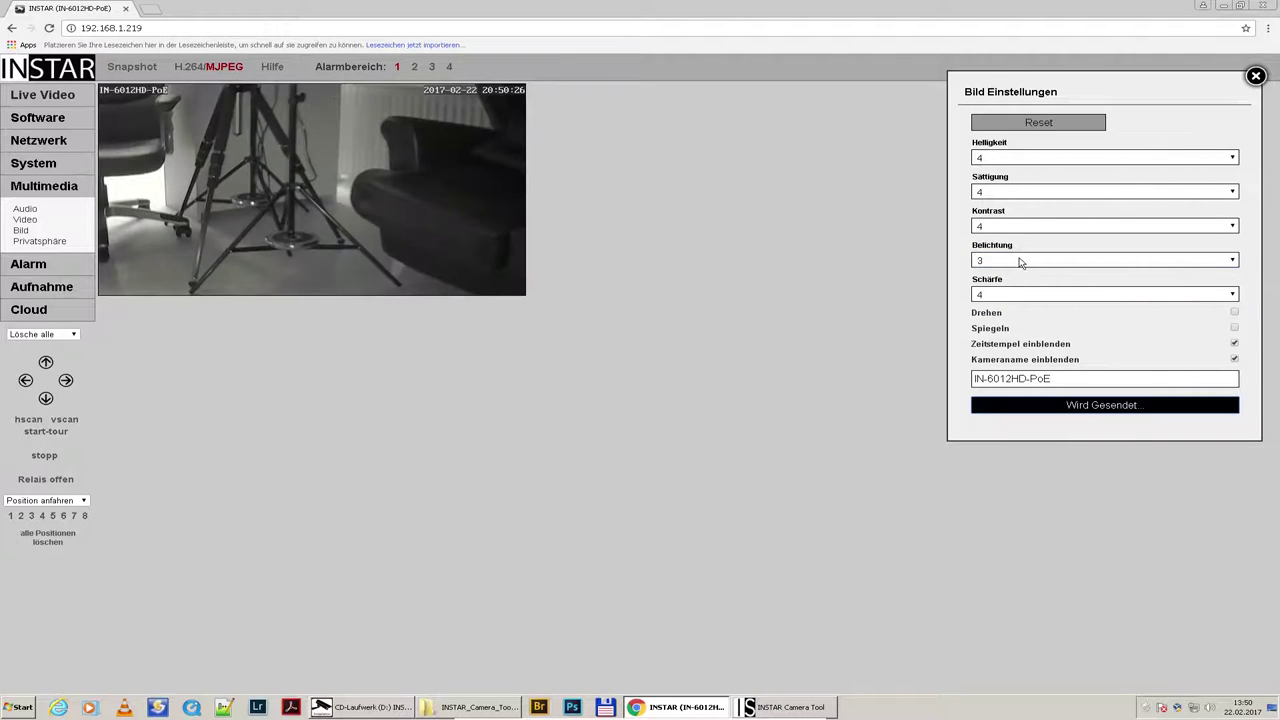
left_click(1020, 262)
left_click(1016, 274)
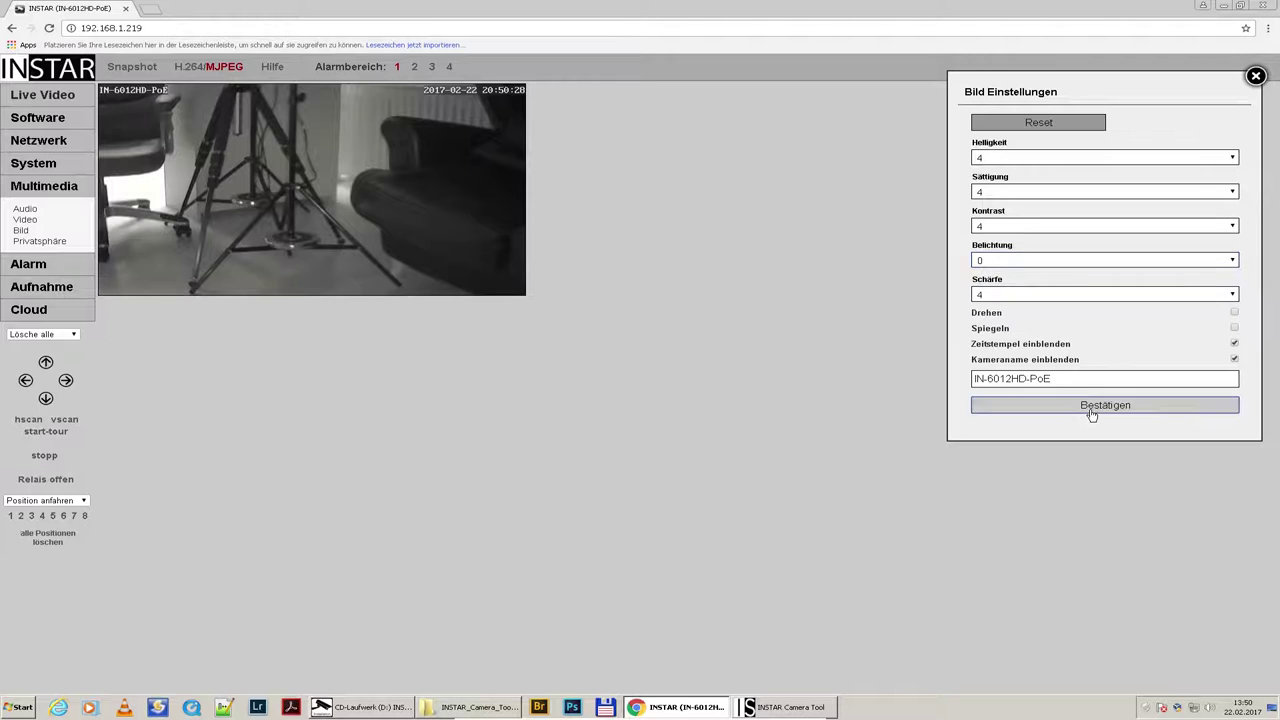
left_click(1092, 413)
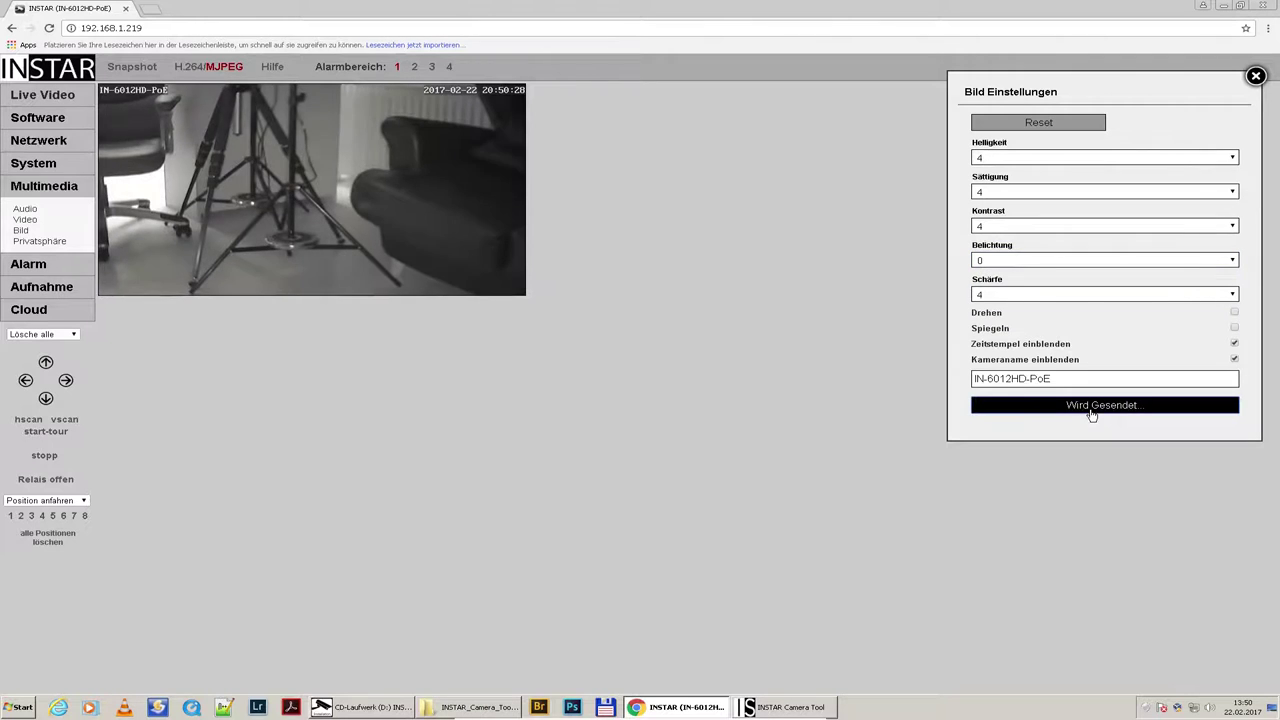
- Apply sharpness 0, restore sharpness 4, and tick Drehen to rotate the image
left_click(1184, 296)
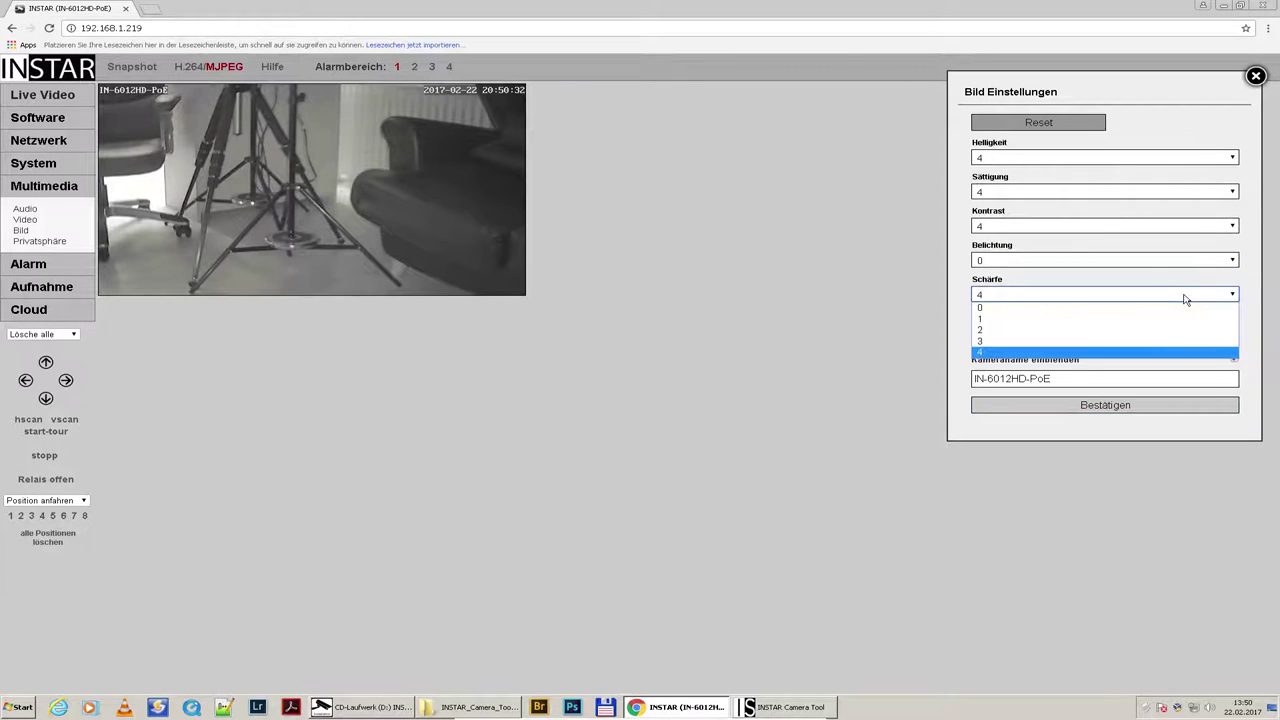
left_click(1150, 308)
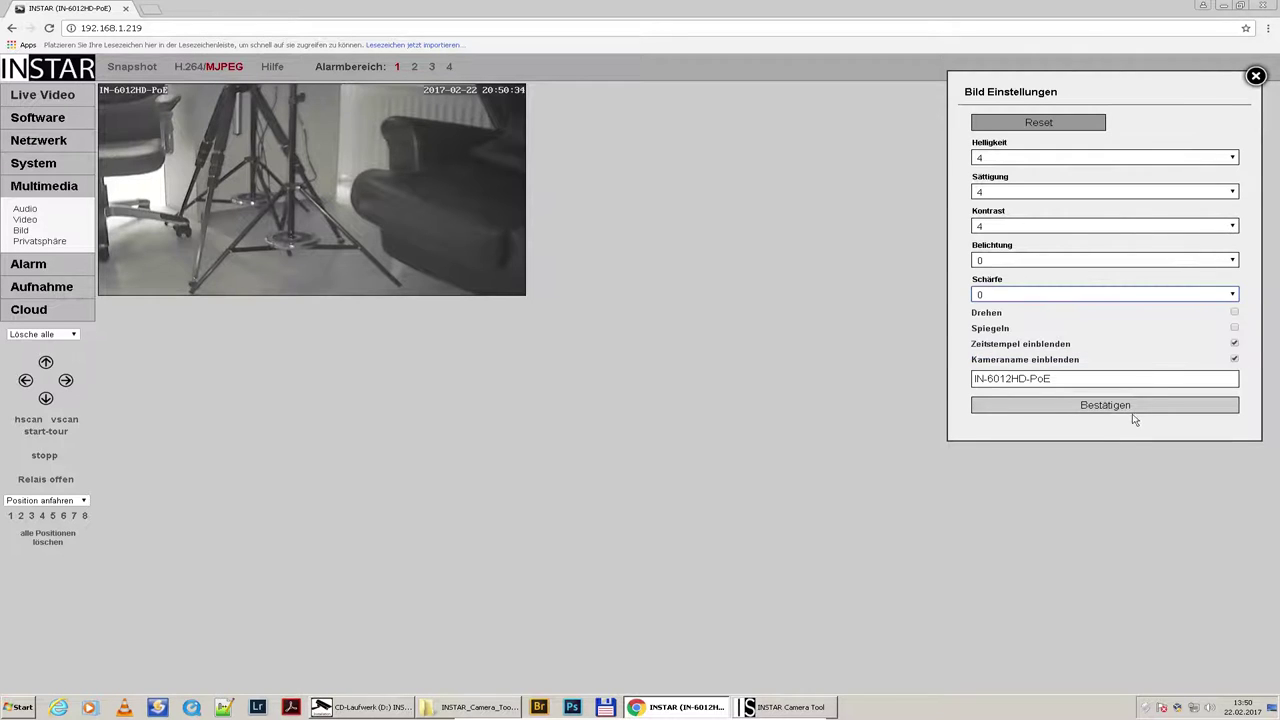
left_click(1134, 412)
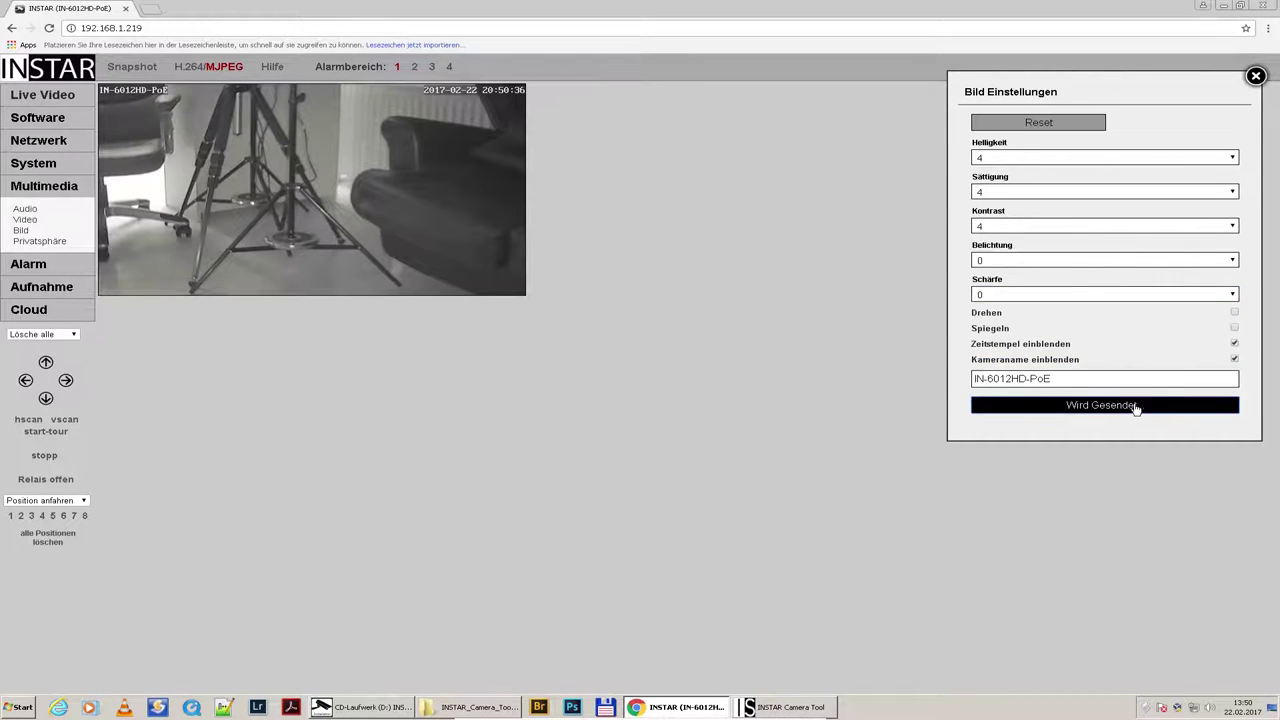
left_click(1019, 294)
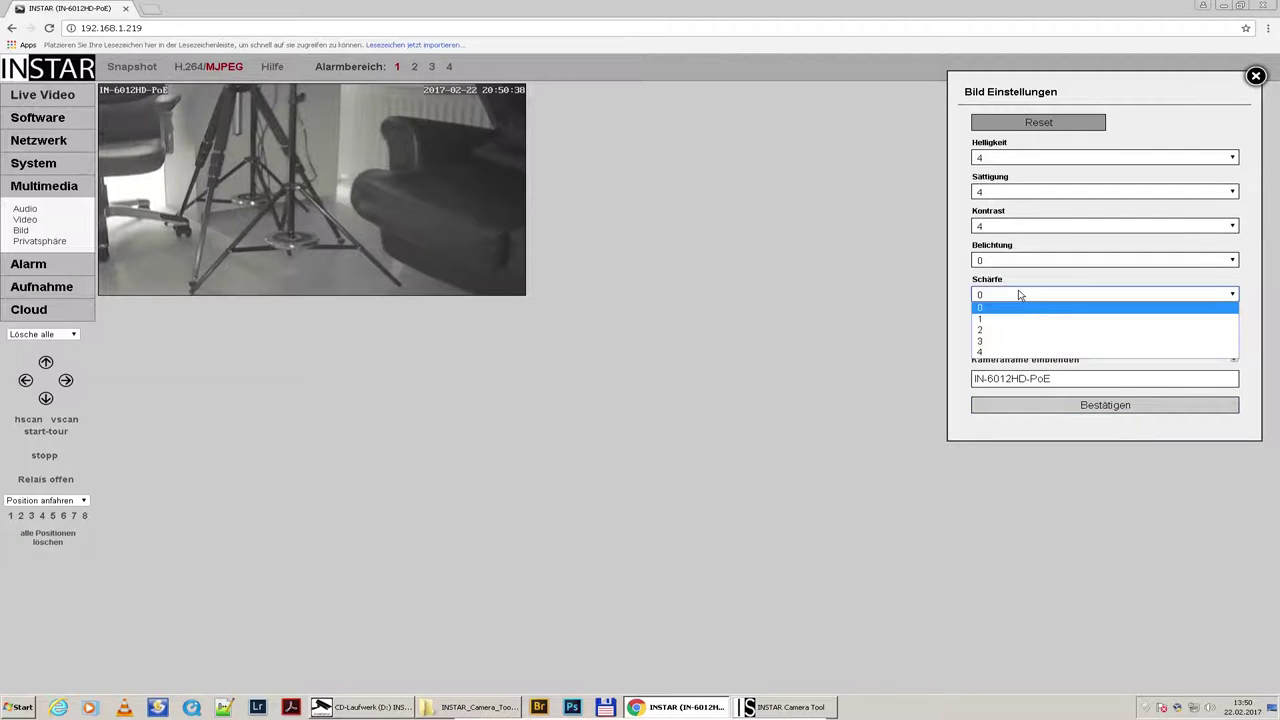
left_click(994, 354)
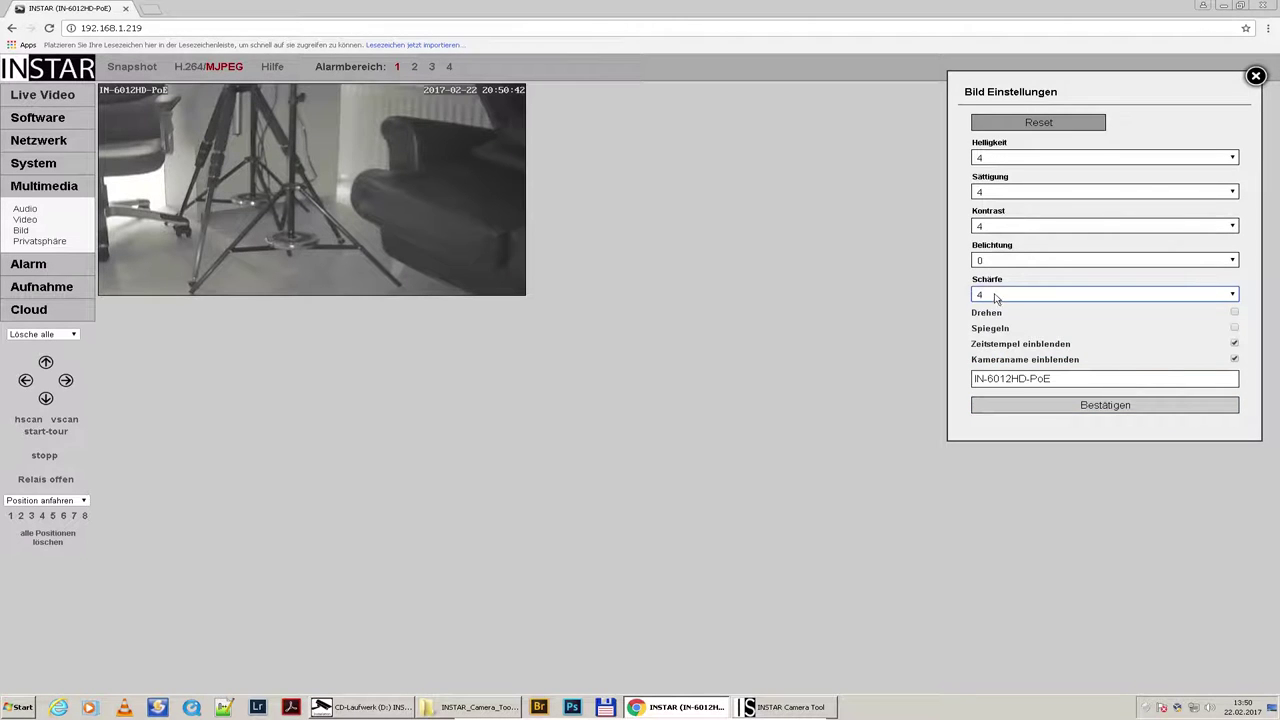
left_click(1087, 410)
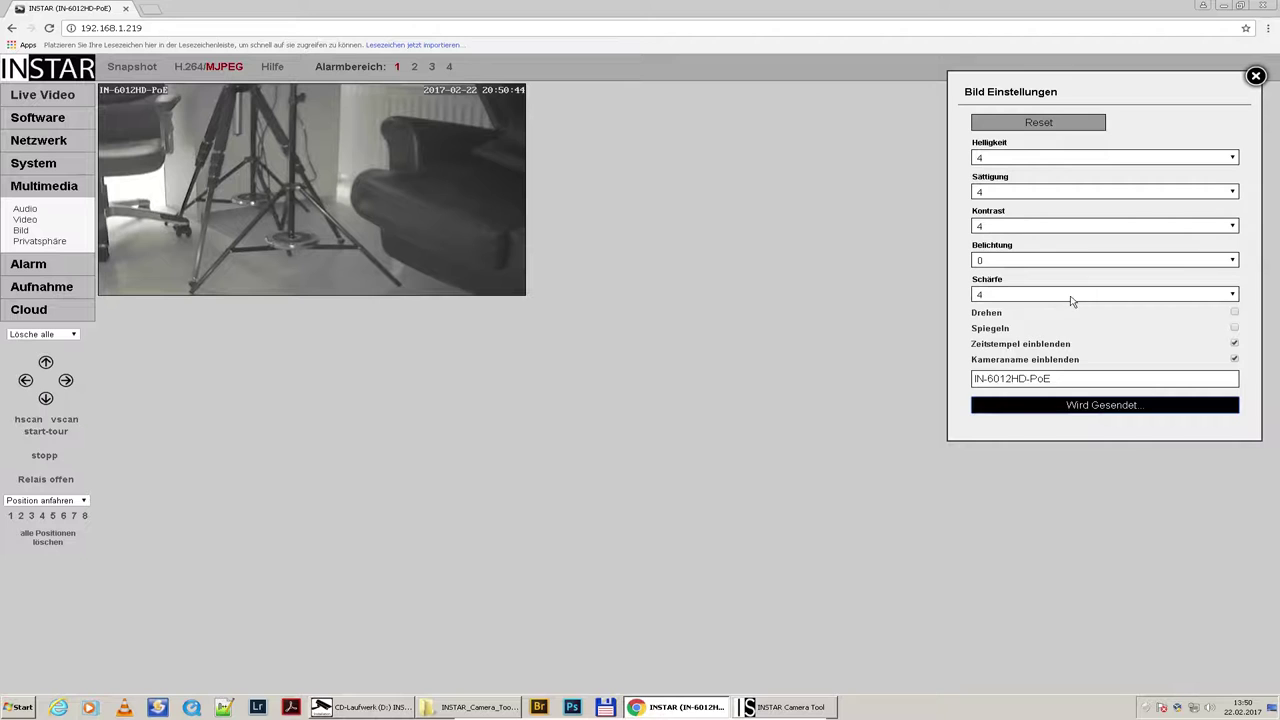
left_click(1235, 312)
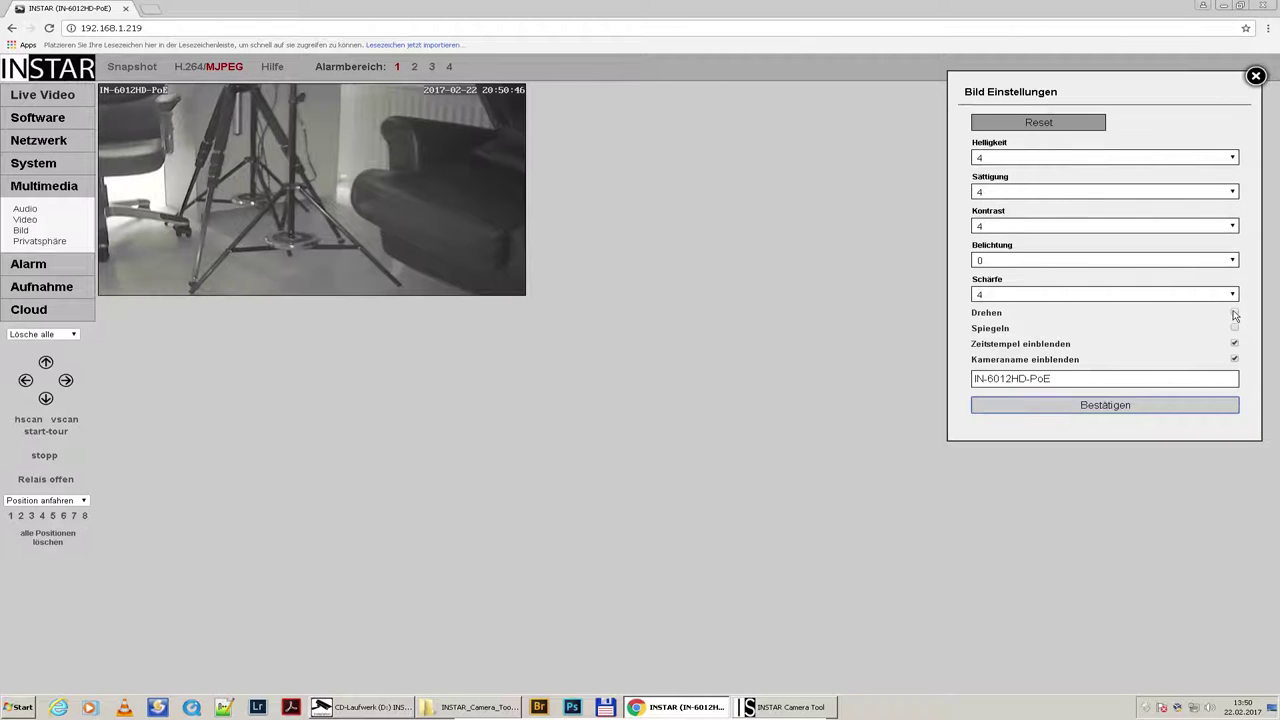
- Apply rotation, then swap it for mirroring and finally switch mirroring off
left_click(1156, 405)
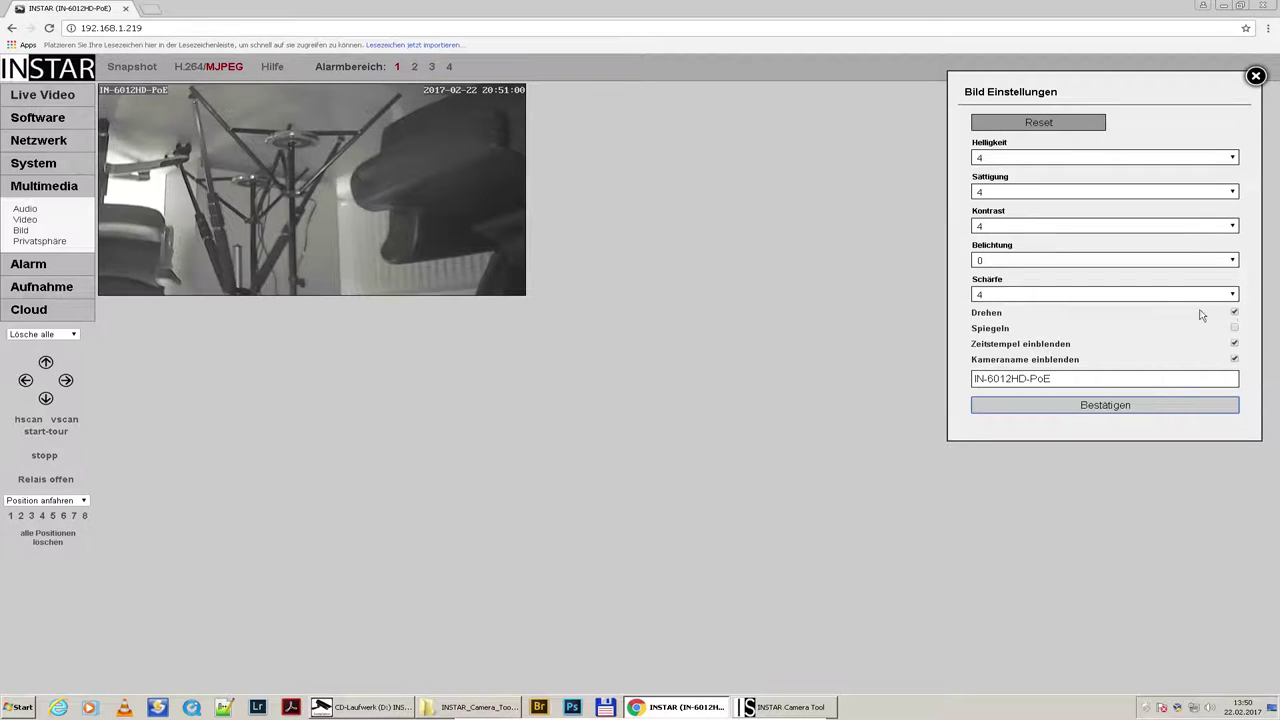
left_click(1235, 314)
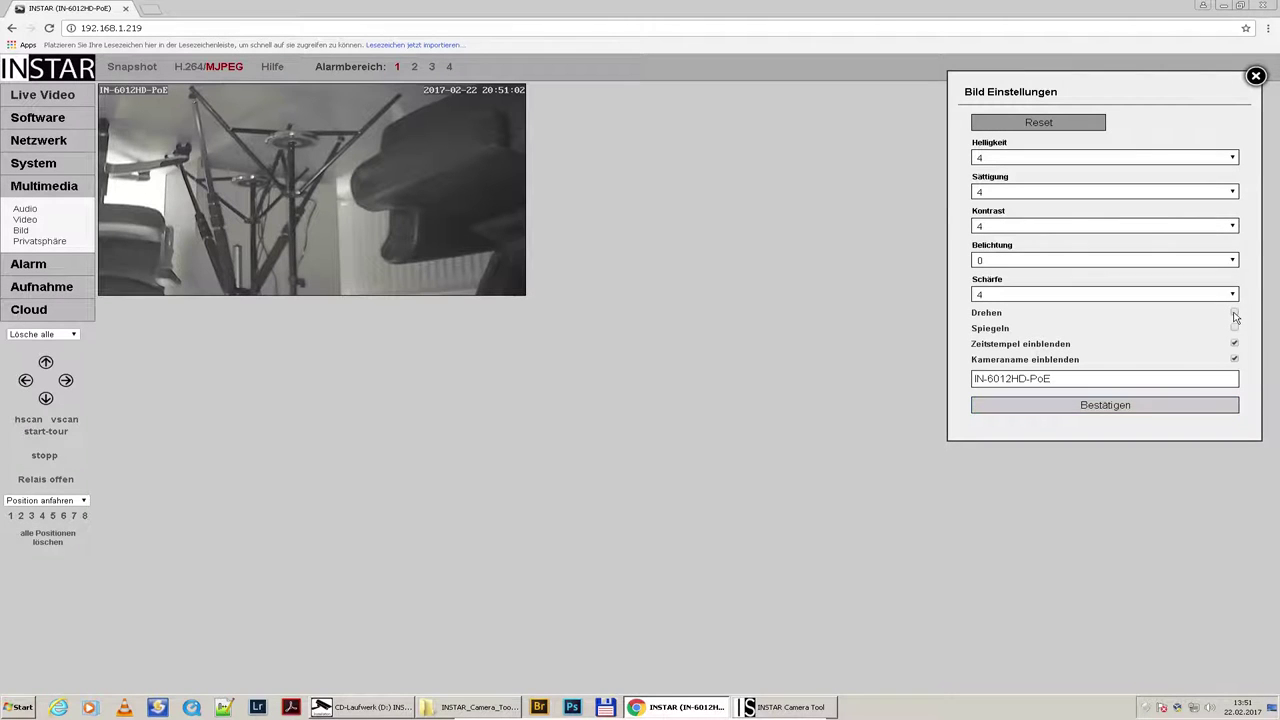
left_click(1146, 417)
left_click(1235, 328)
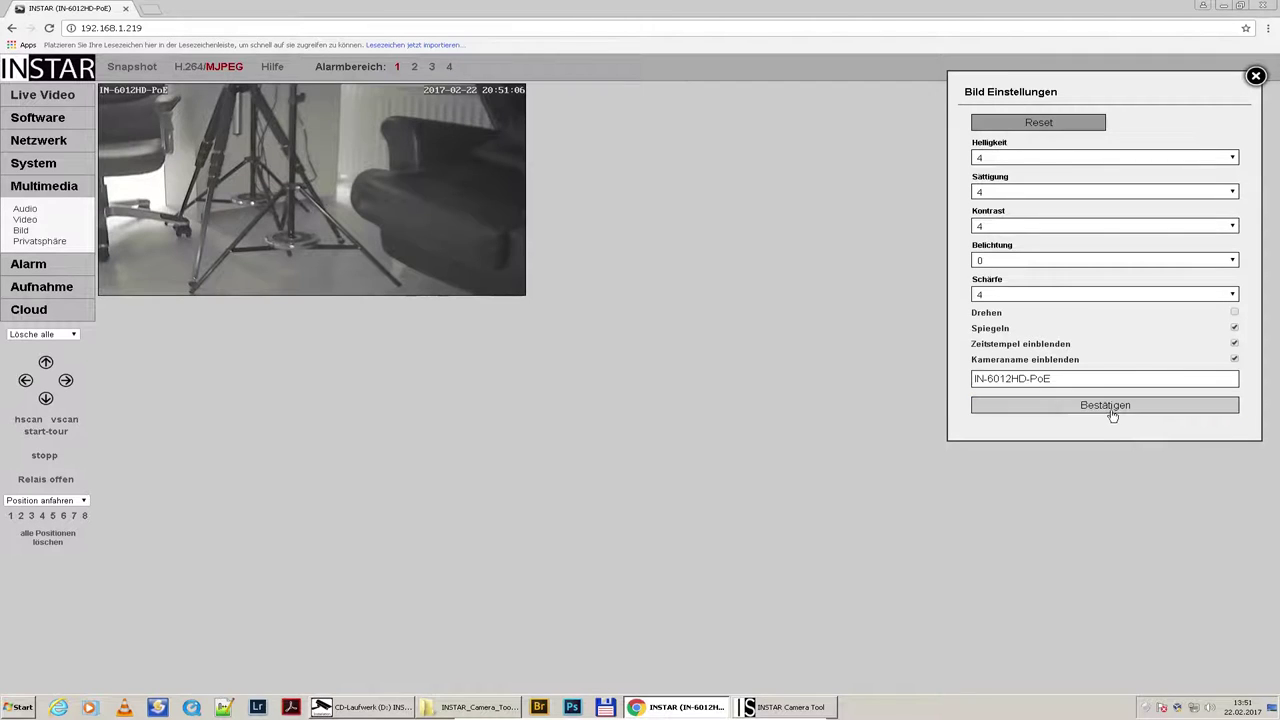
left_click(1111, 412)
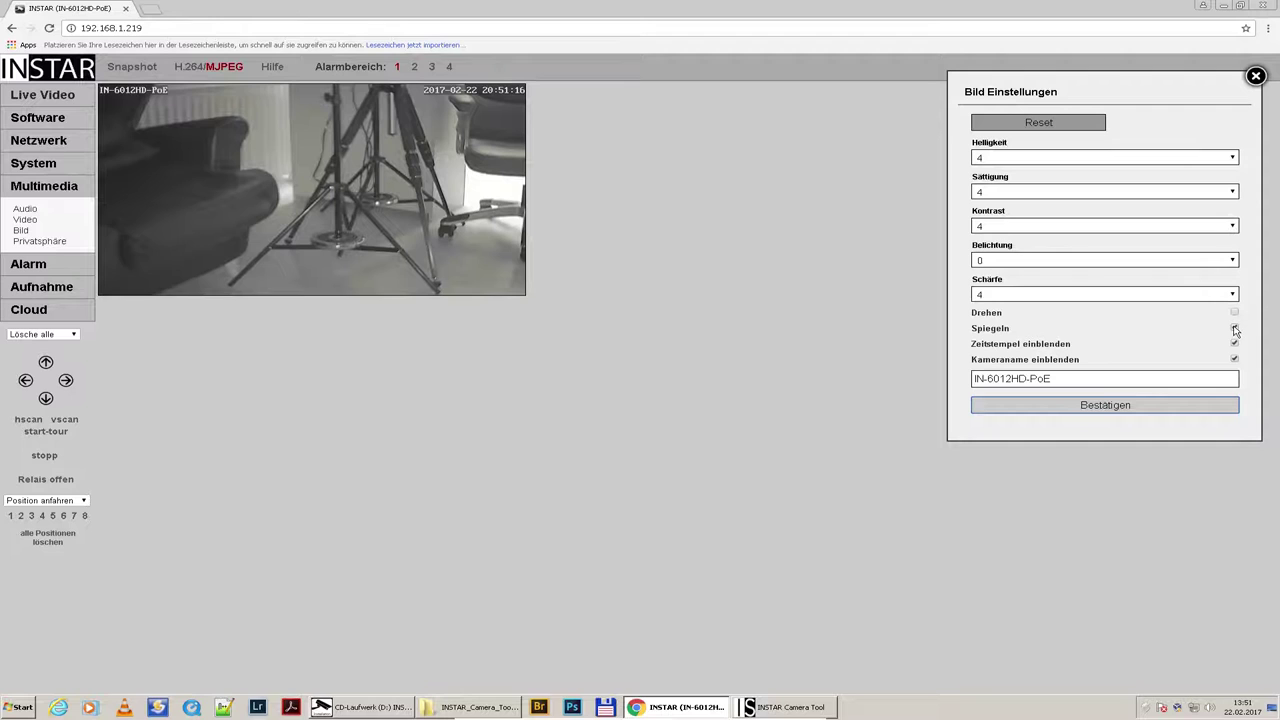
left_click(1235, 329)
- Hide the video overlays, then restore the timestamp and camera name and apply
left_click(1235, 359)
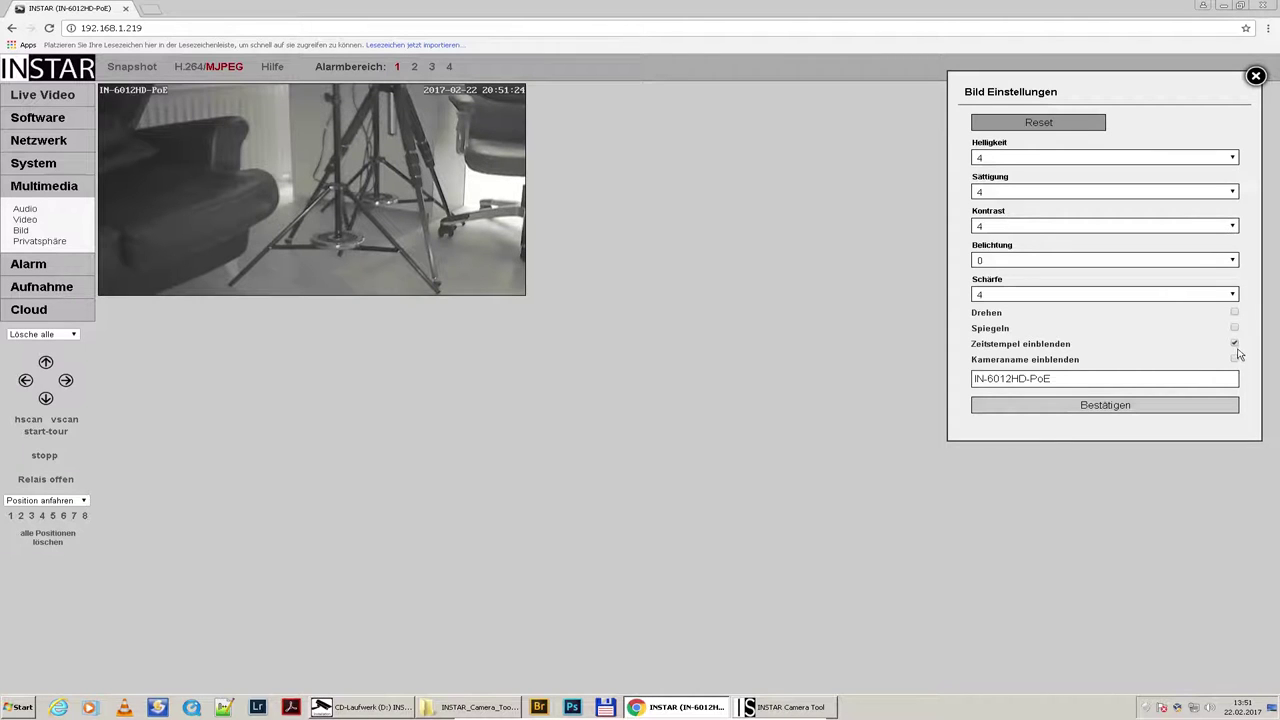
left_click(1154, 404)
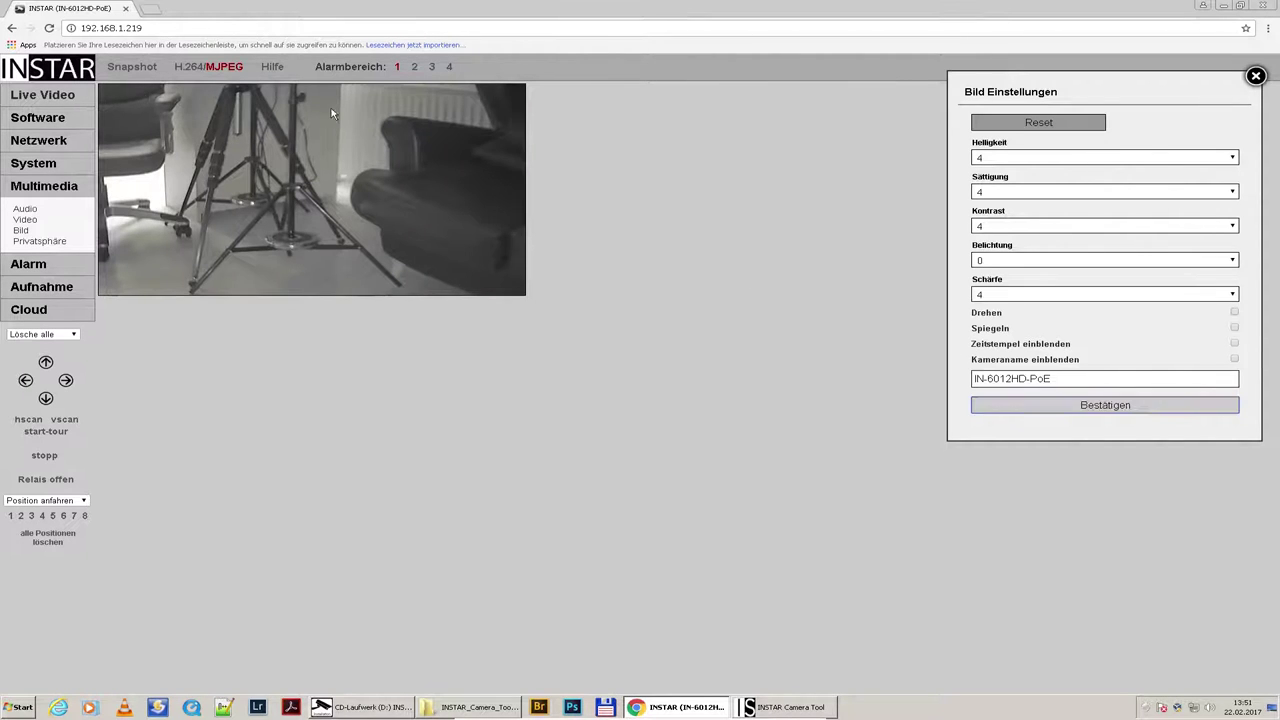
left_click(1235, 343)
left_click(1235, 359)
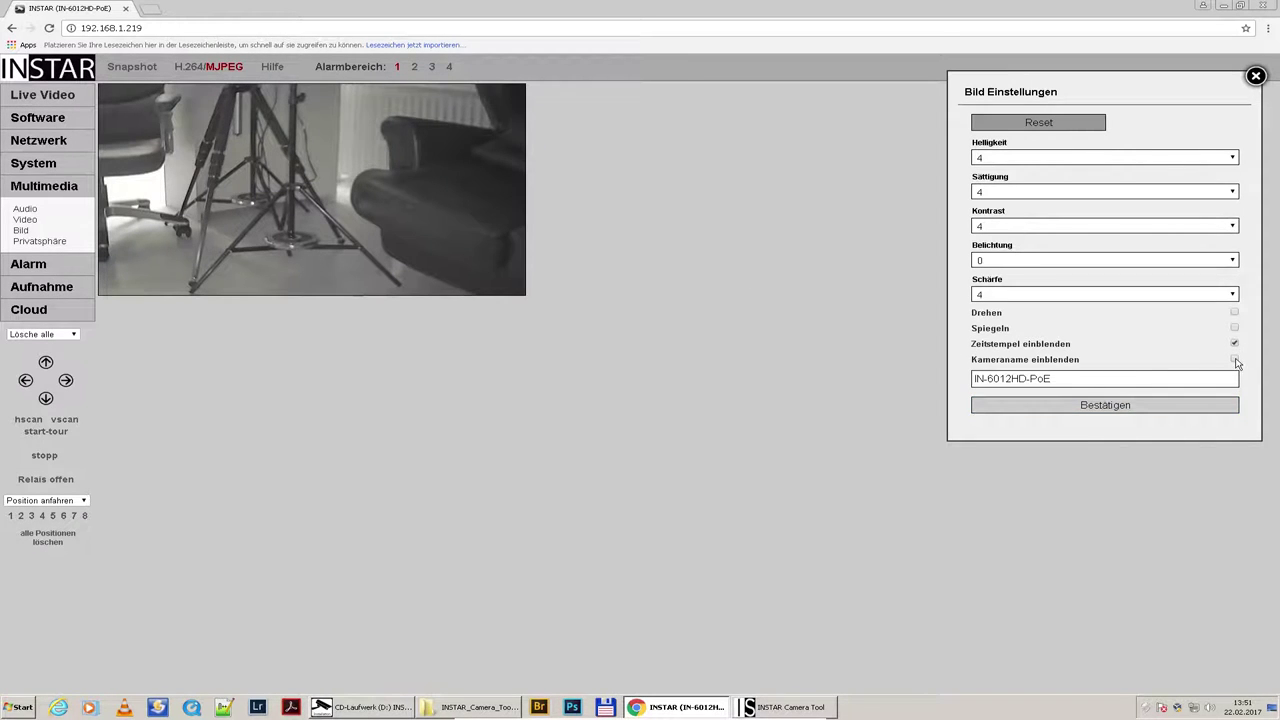
left_click(1126, 410)
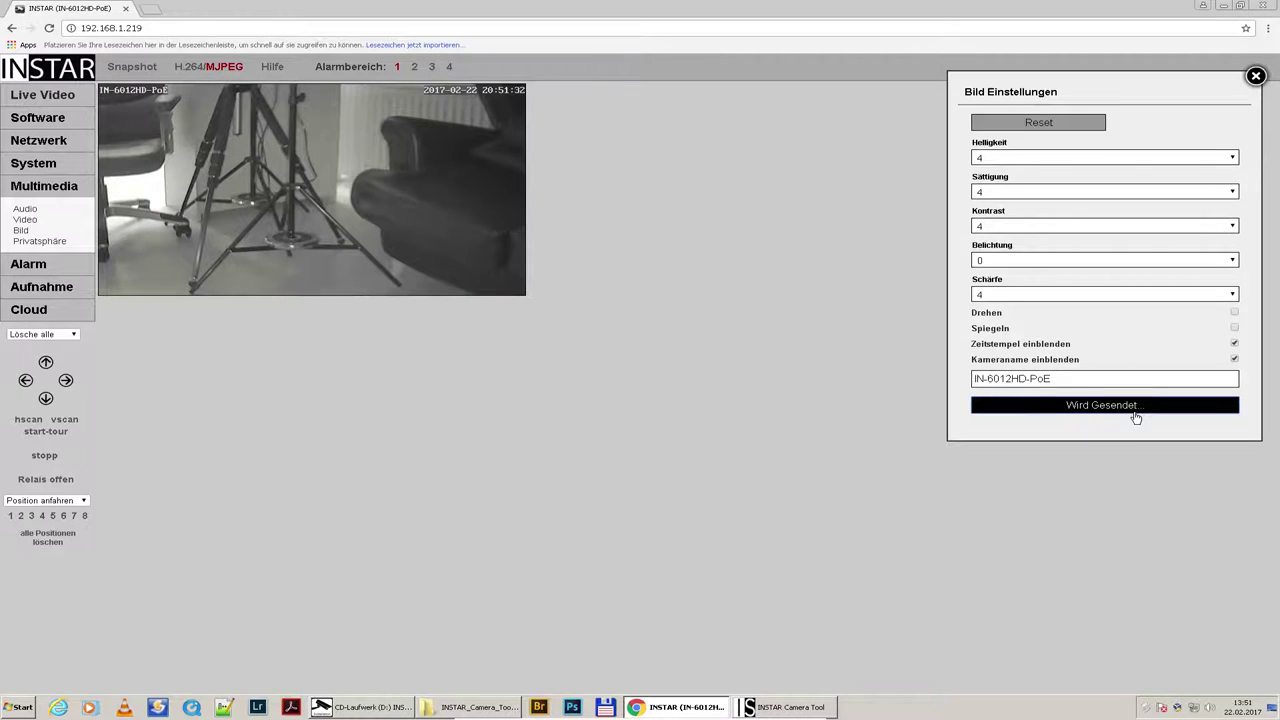
- Change the camera name to 'Dach' for the video overlay and close the image settings
left_click(1072, 380)
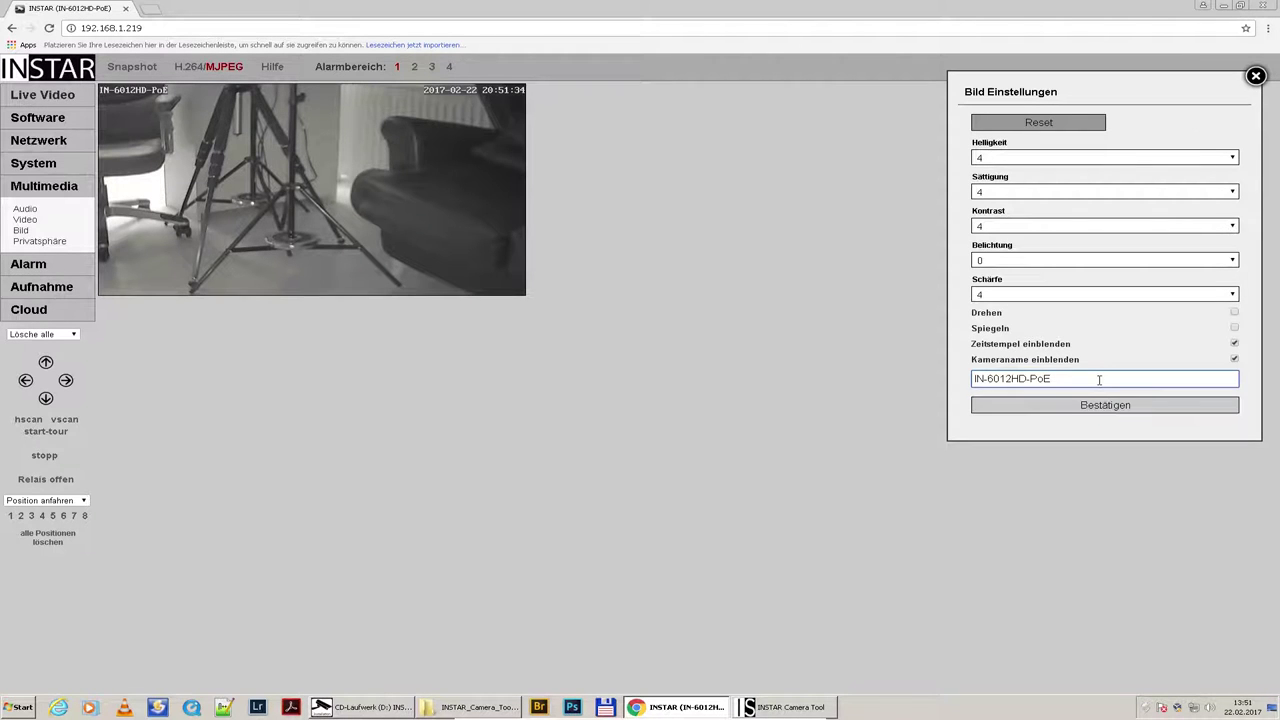
left_click_drag(1099, 380, 846, 384)
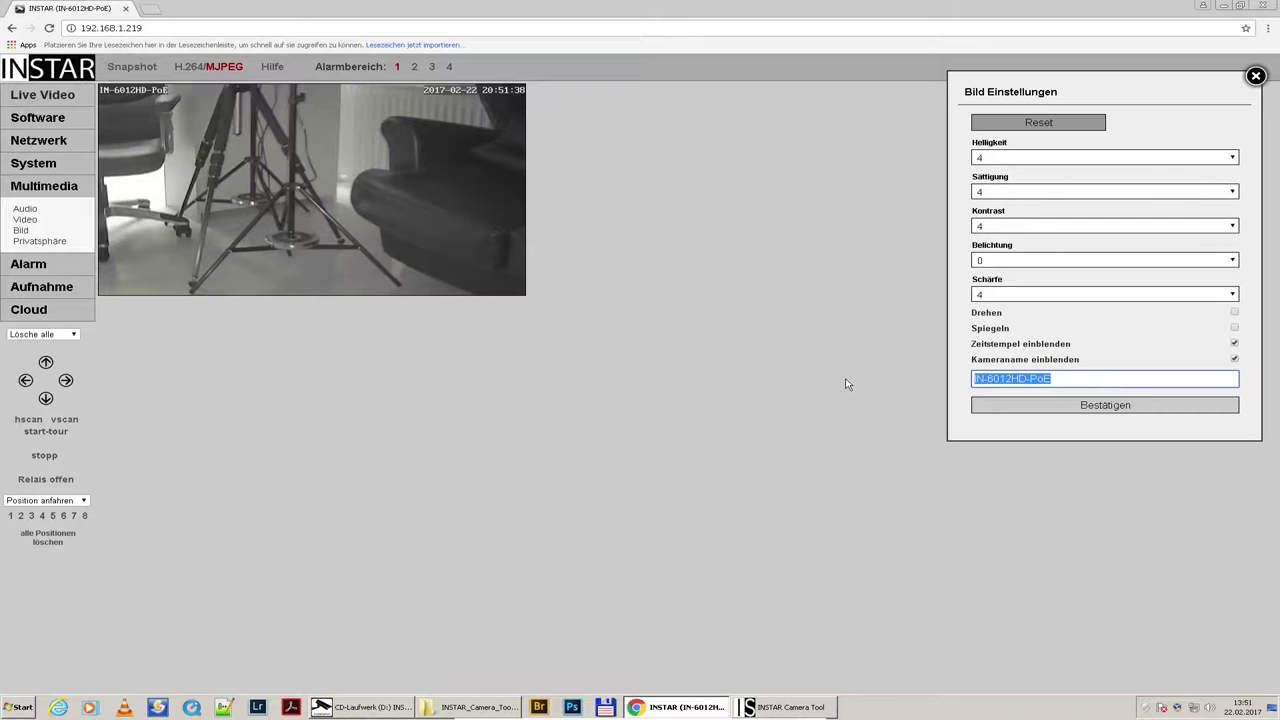
type("Dach")
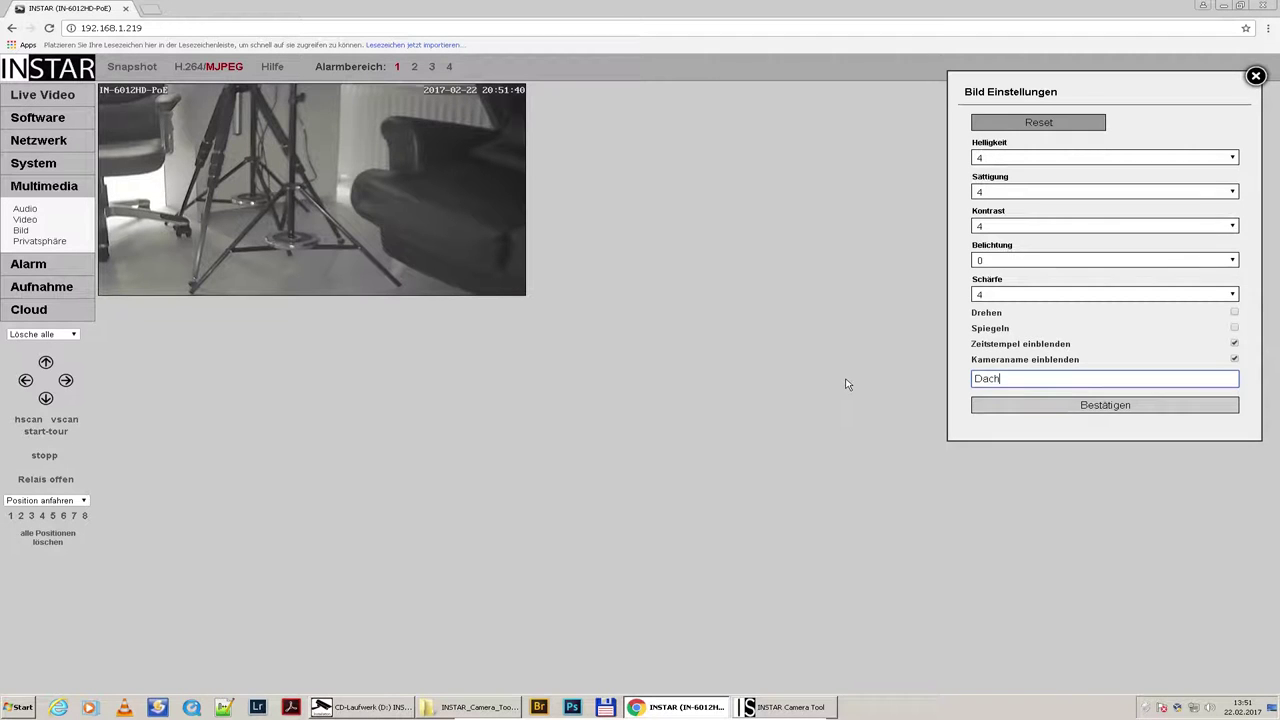
left_click(1142, 414)
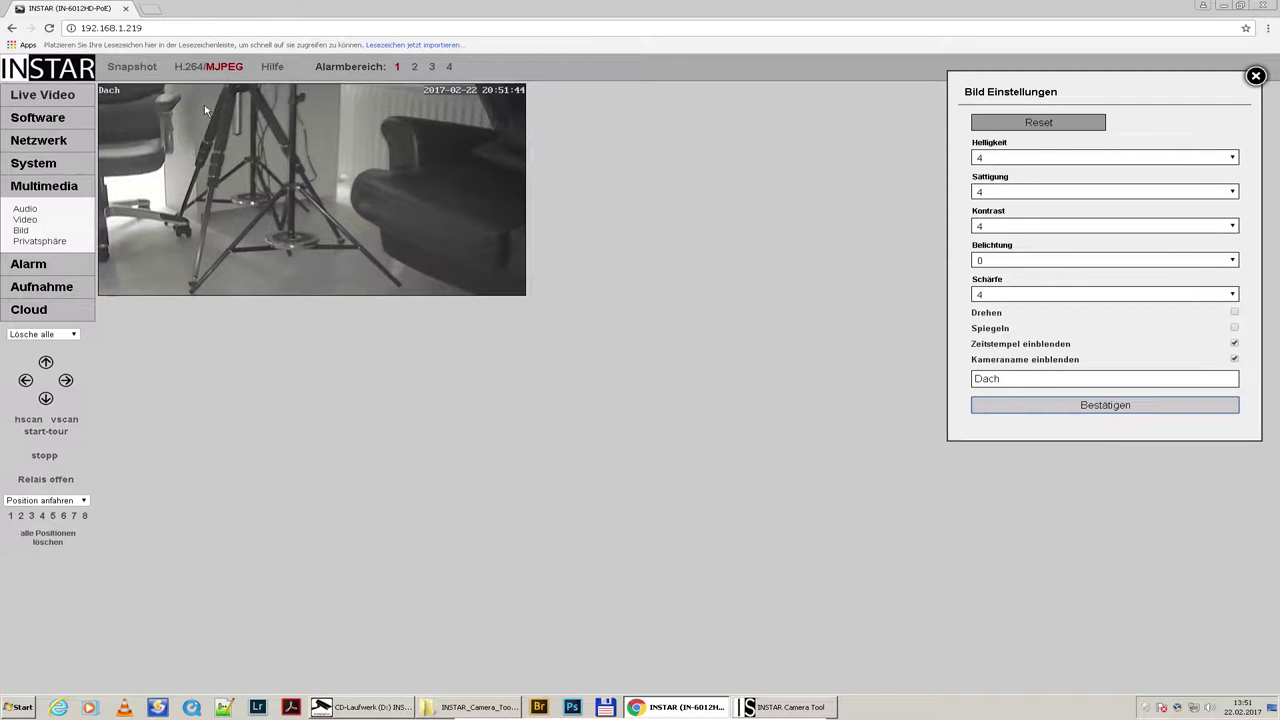
left_click(48, 231)
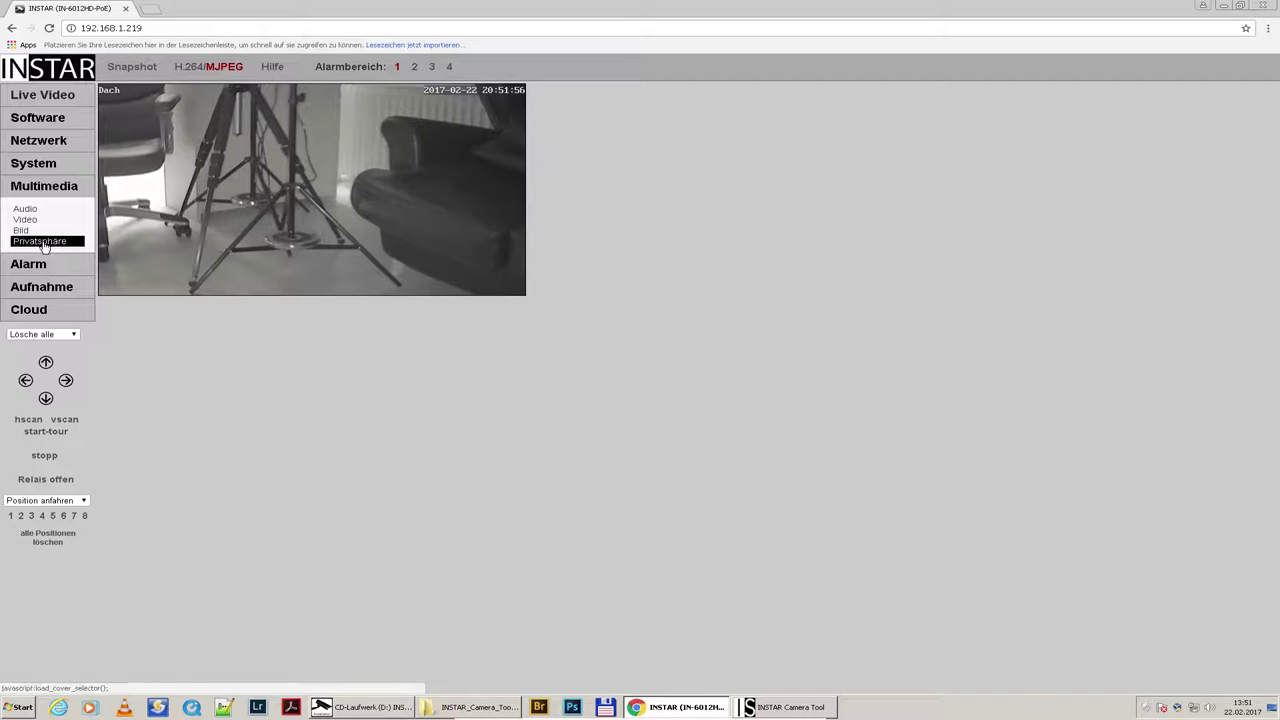
- Enable privacy mask area 1 over the right-hand armchair, save it, and return to live video
left_click(43, 243)
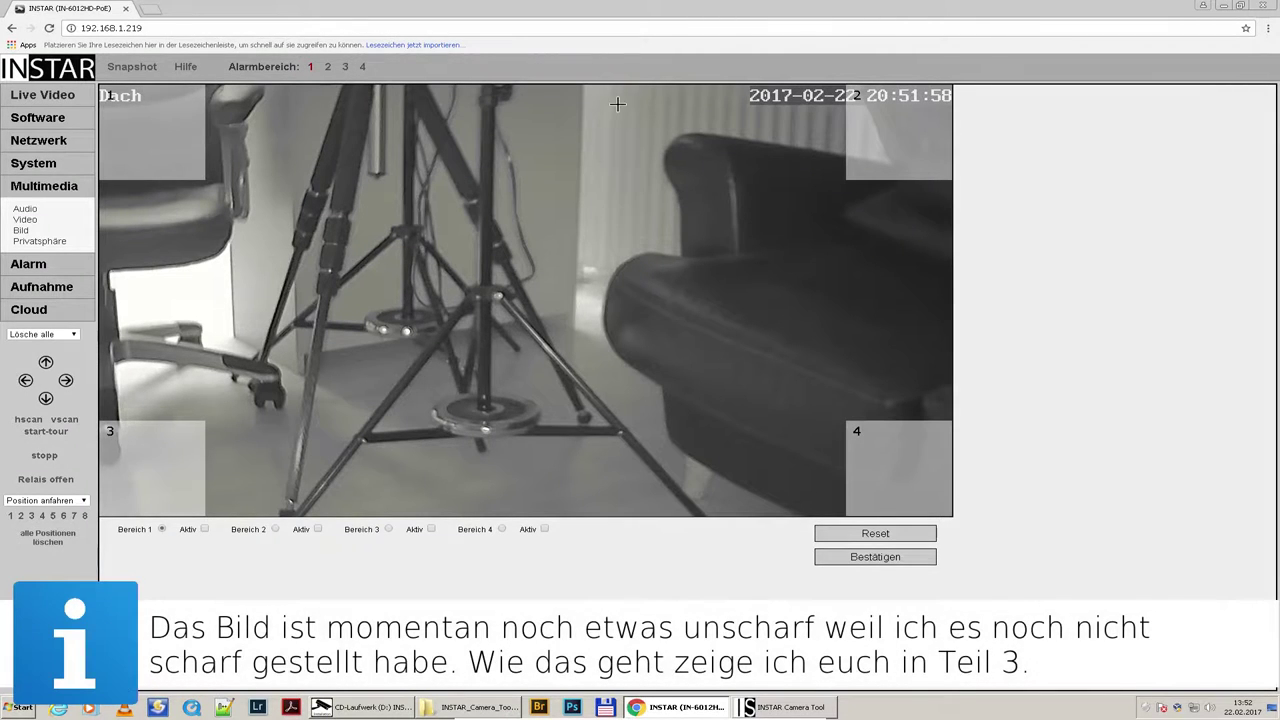
left_click(204, 529)
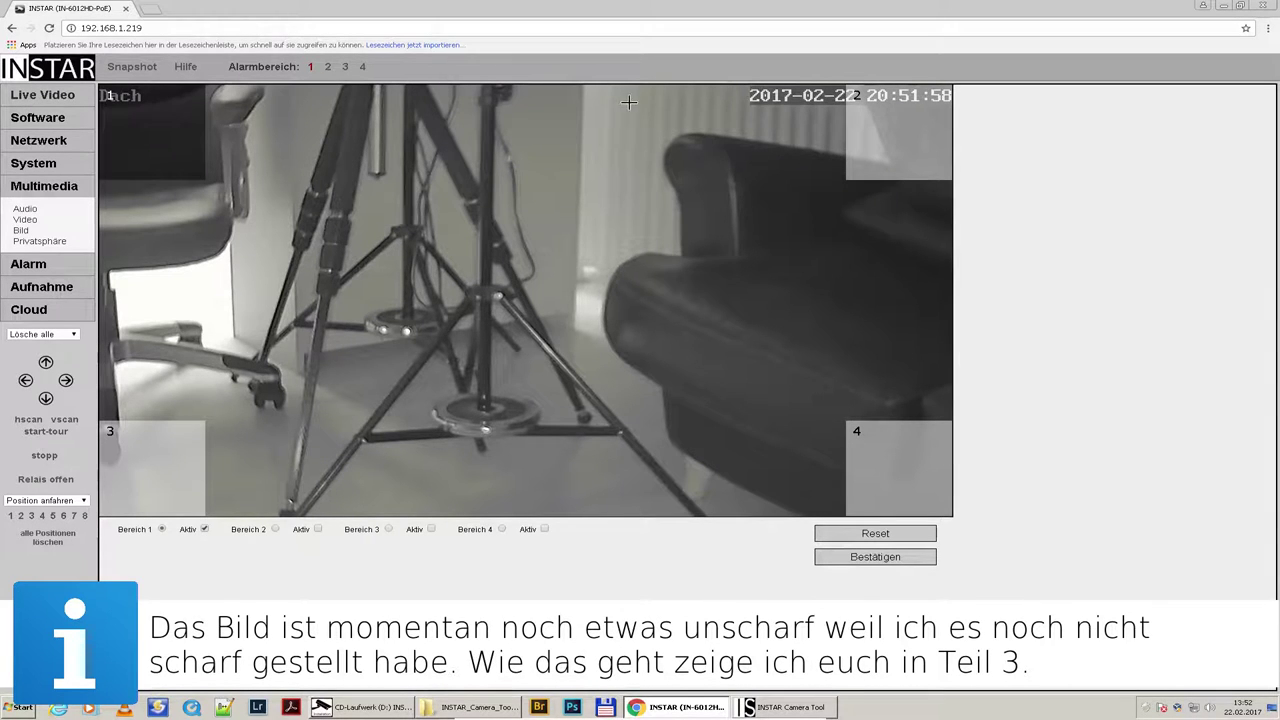
left_click_drag(614, 96, 952, 414)
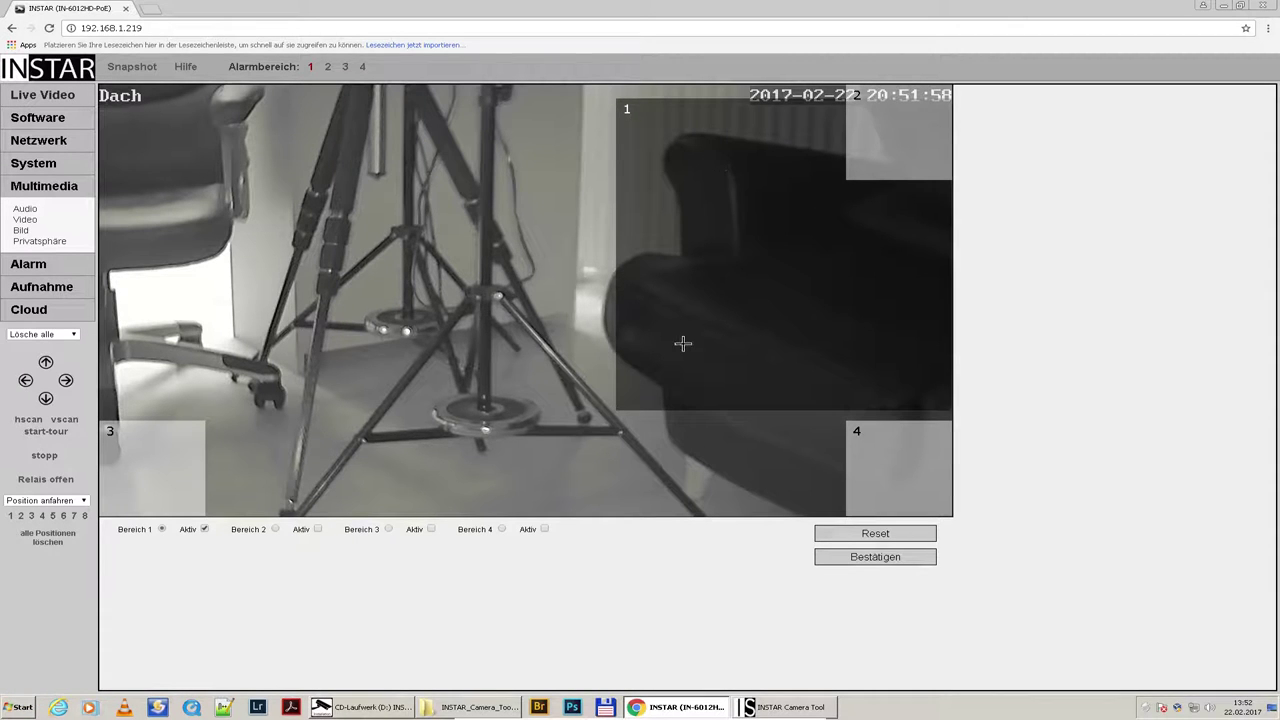
left_click(879, 559)
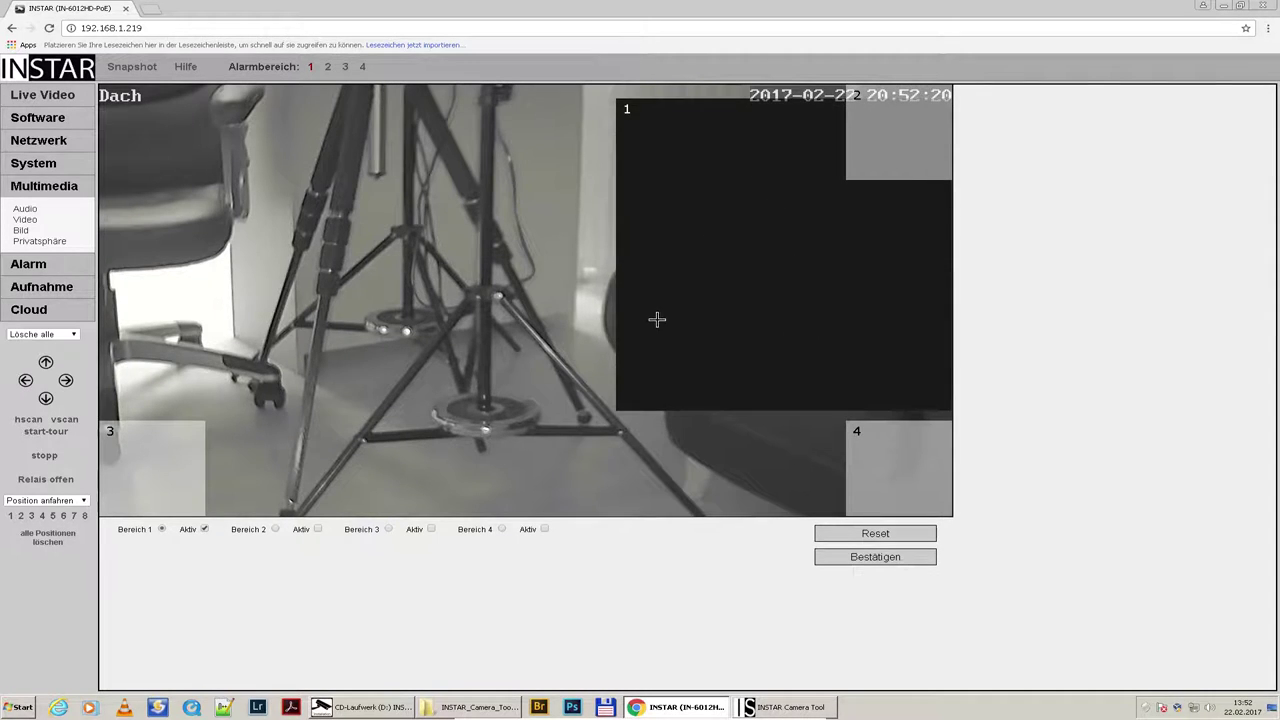
left_click(60, 100)
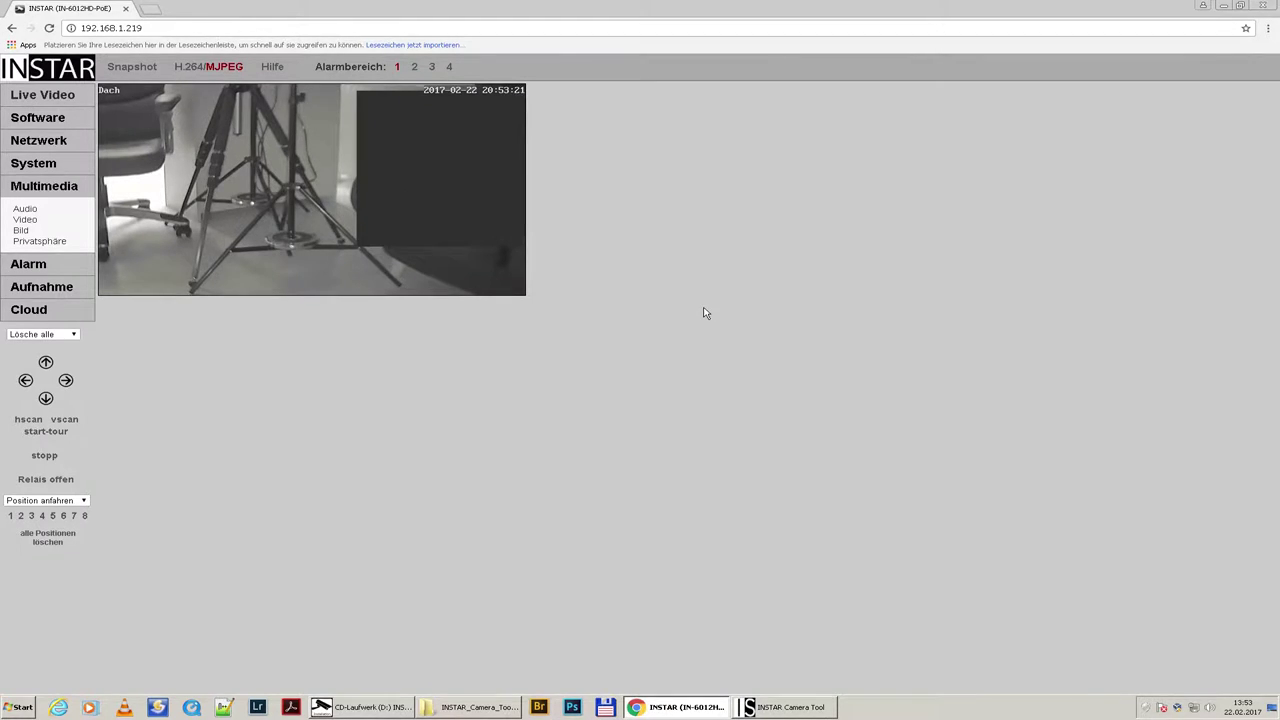
- Clear the alarm areas, then draw trial area 1 over the top-left chair and area 2 lower-left
left_click(43, 268)
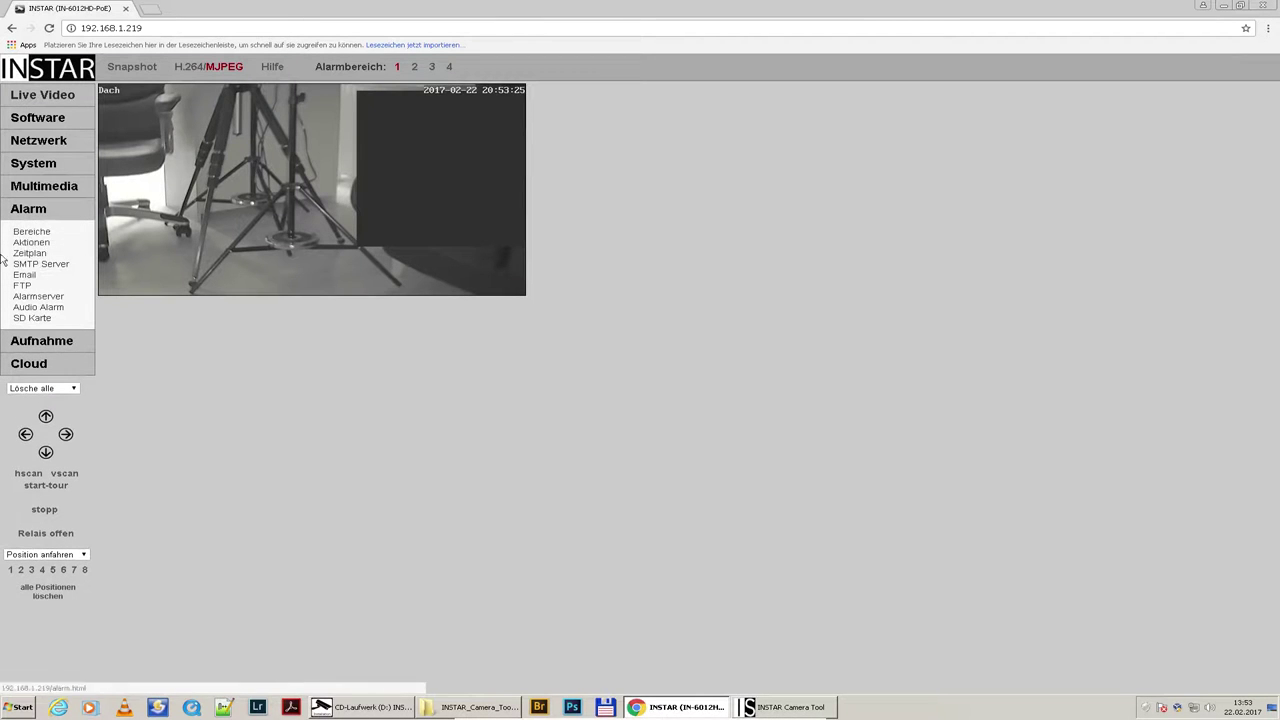
left_click(31, 231)
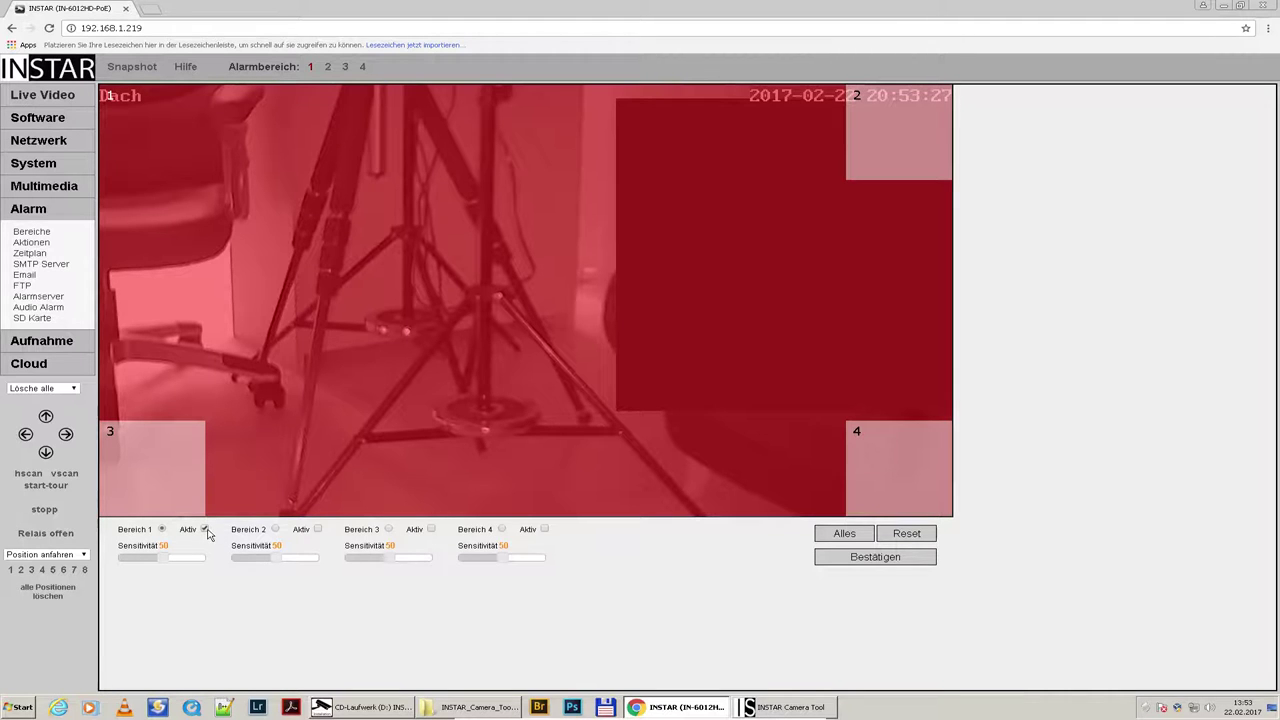
left_click(906, 534)
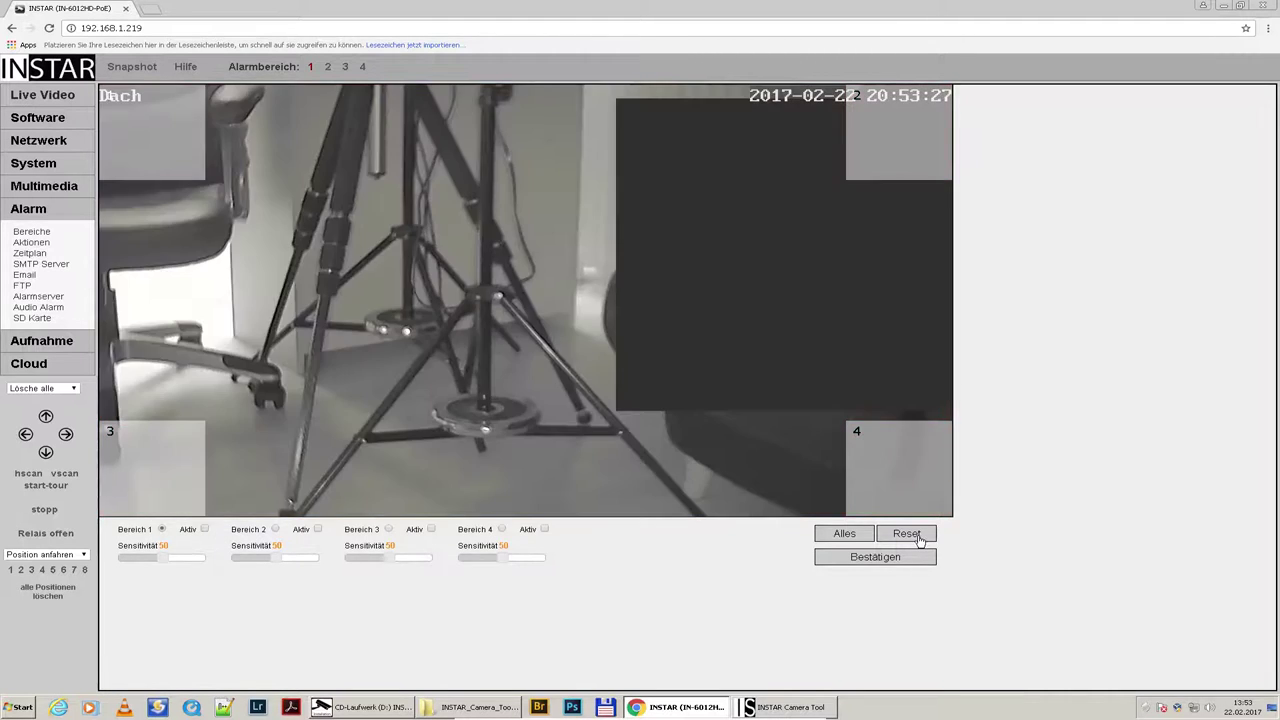
left_click(204, 529)
left_click_drag(139, 101, 380, 242)
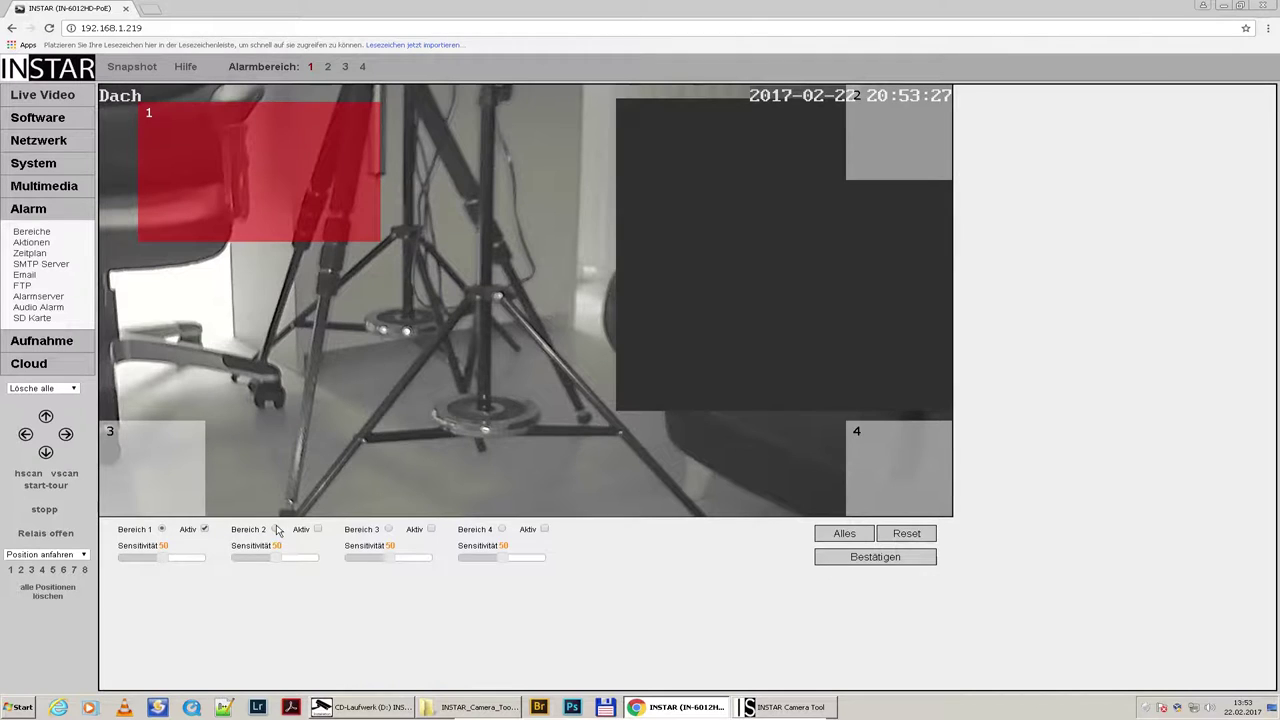
left_click(317, 529)
left_click_drag(289, 357, 100, 494)
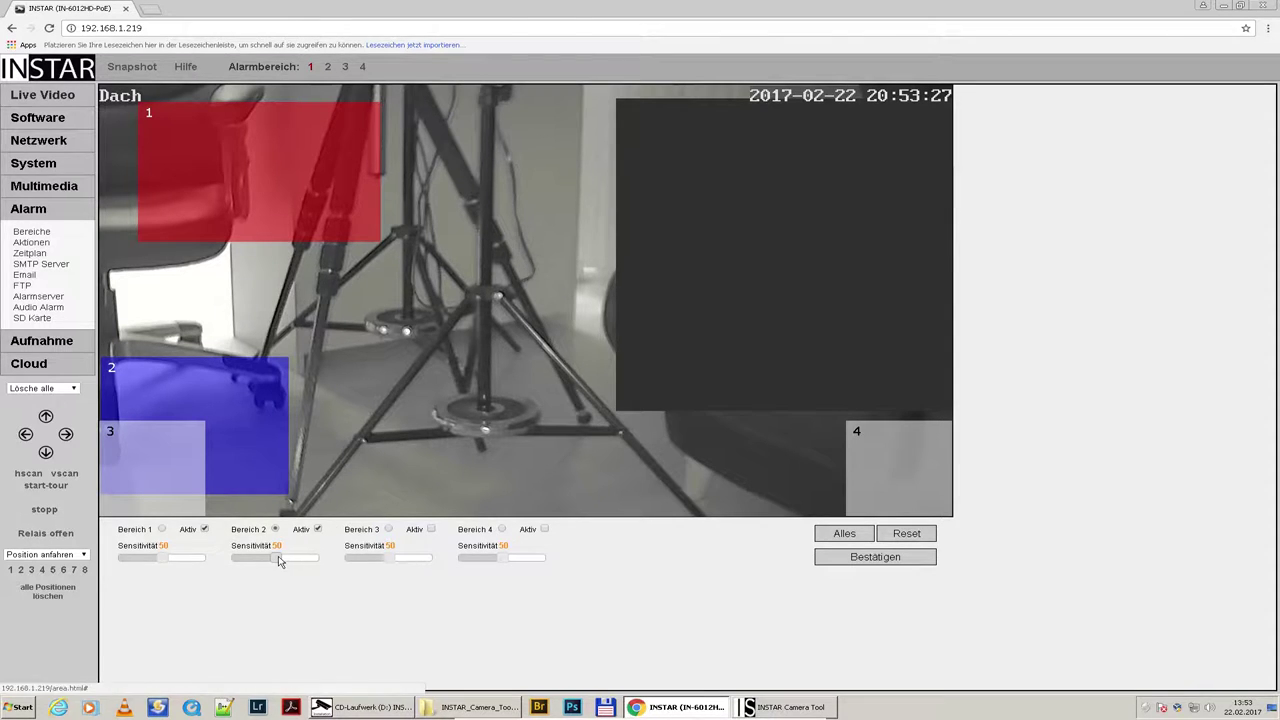
mouse_move(274, 557)
left_mouse_down()
mouse_move(238, 564)
mouse_move(323, 563)
mouse_move(218, 565)
mouse_move(279, 563)
left_mouse_up()
- Reset alarm area 2, extend area 1 to the whole picture, and bring up Alarm Aktionen
left_click(904, 533)
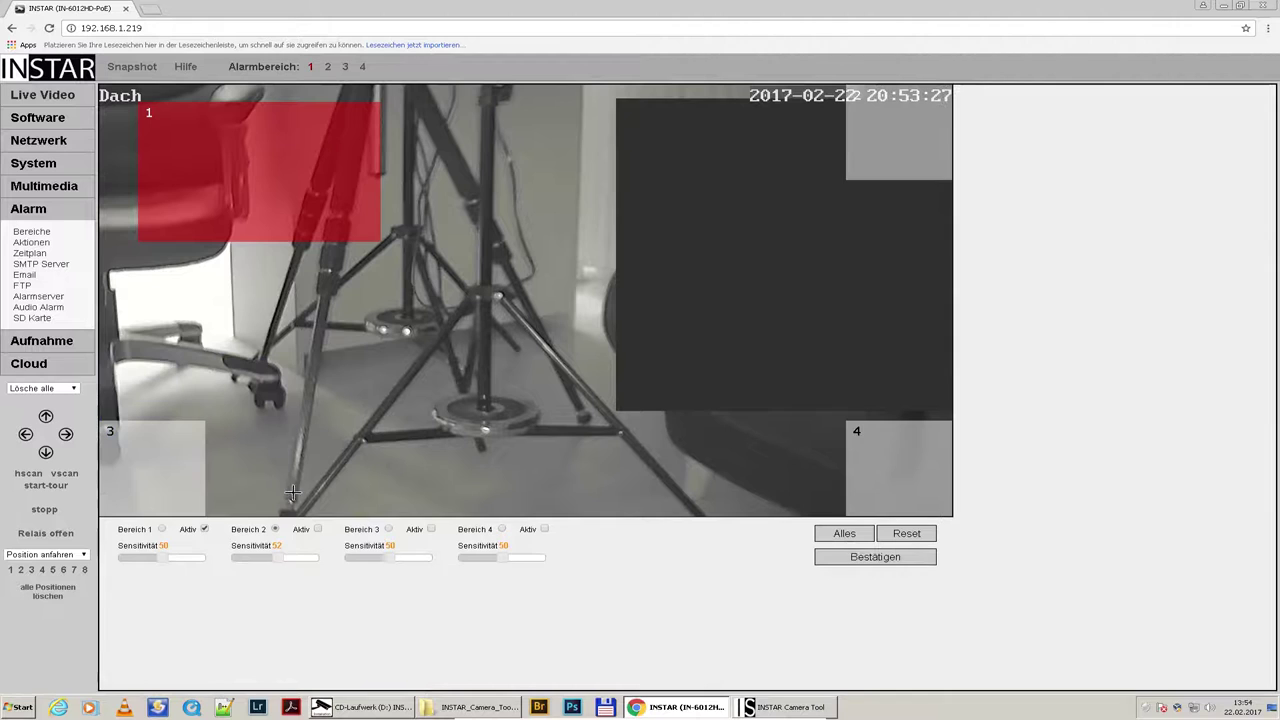
left_click(162, 529)
left_click(850, 534)
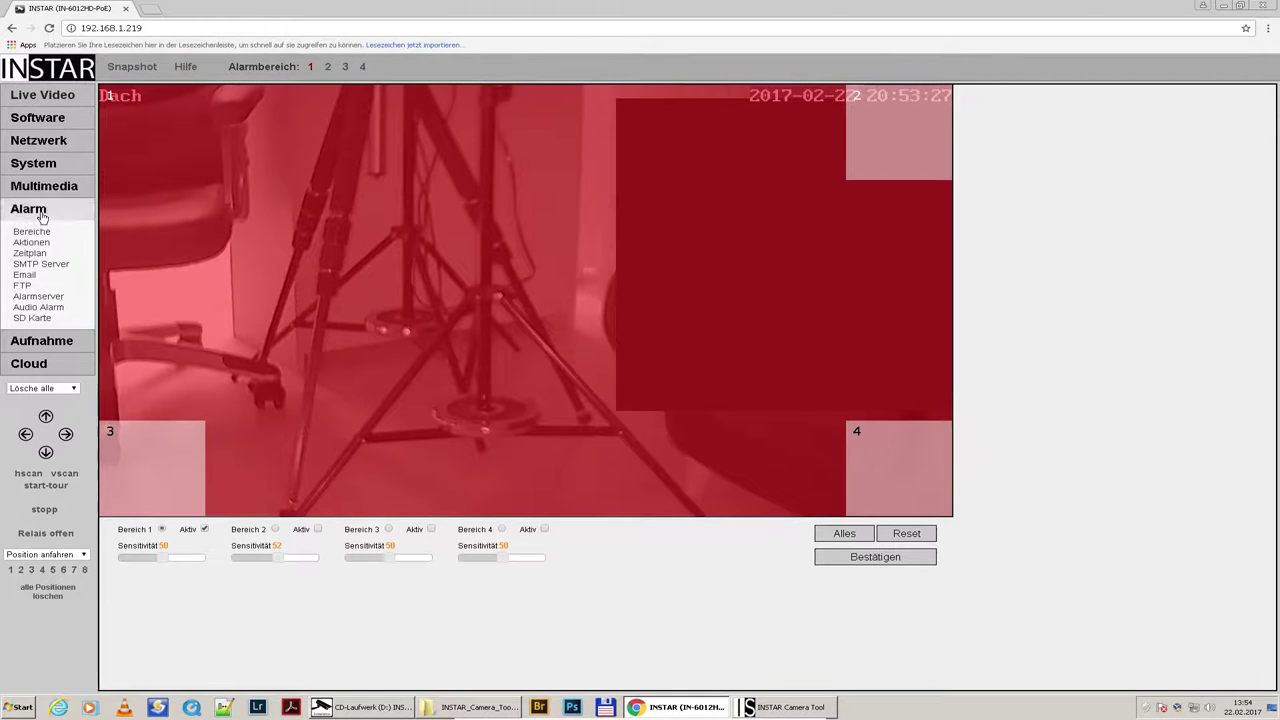
left_click(26, 243)
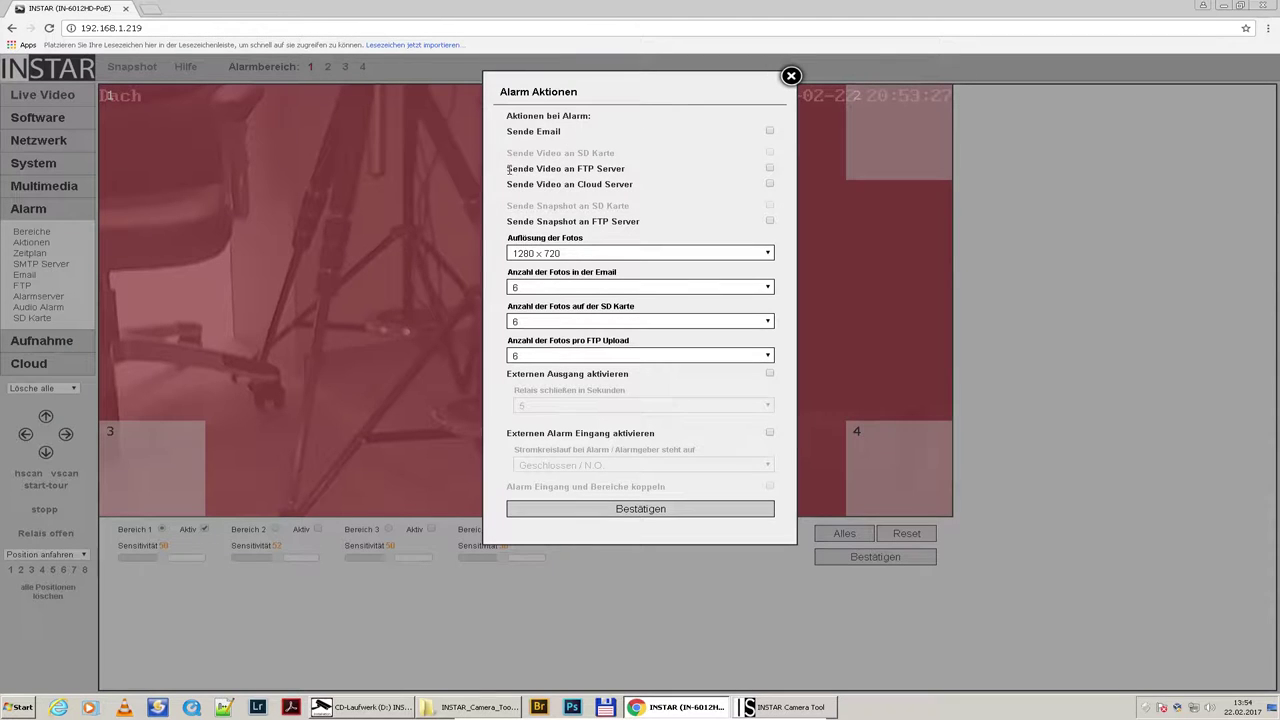
- Highlight the send-video-to-FTP and send-video-to-Cloud option labels, then clear the highlight
left_click_drag(509, 170, 628, 171)
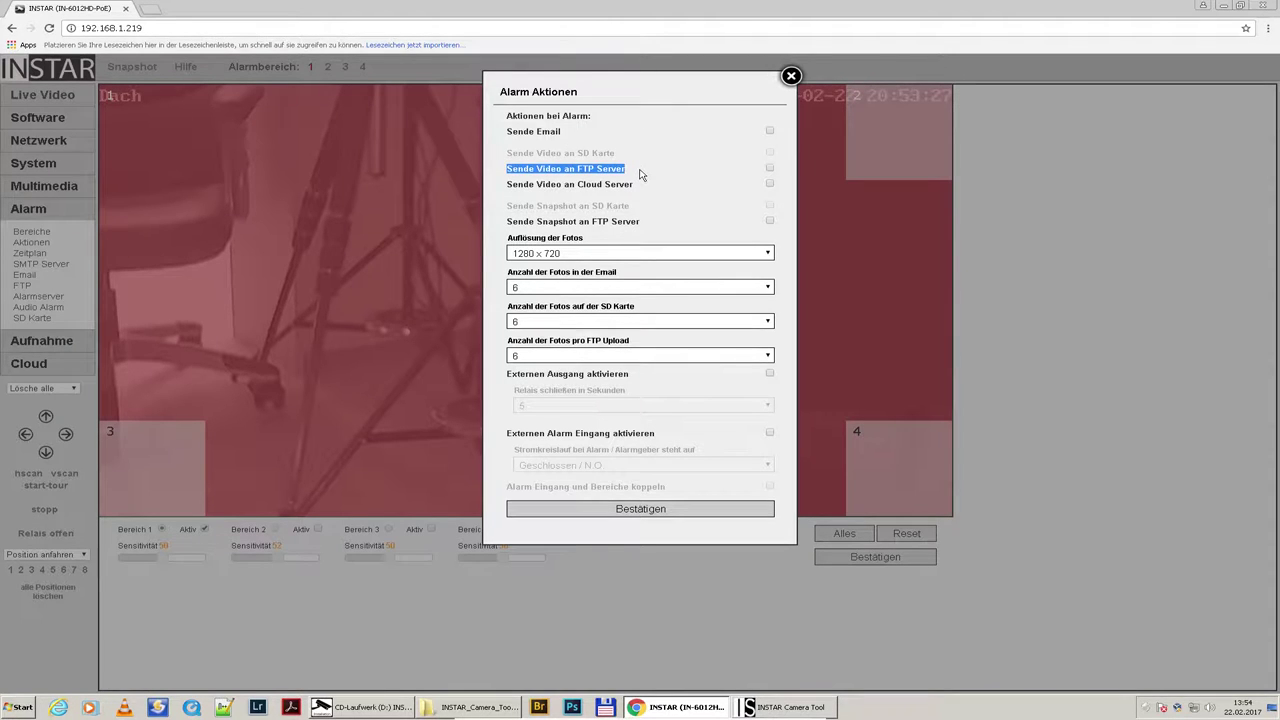
left_click_drag(508, 185, 656, 185)
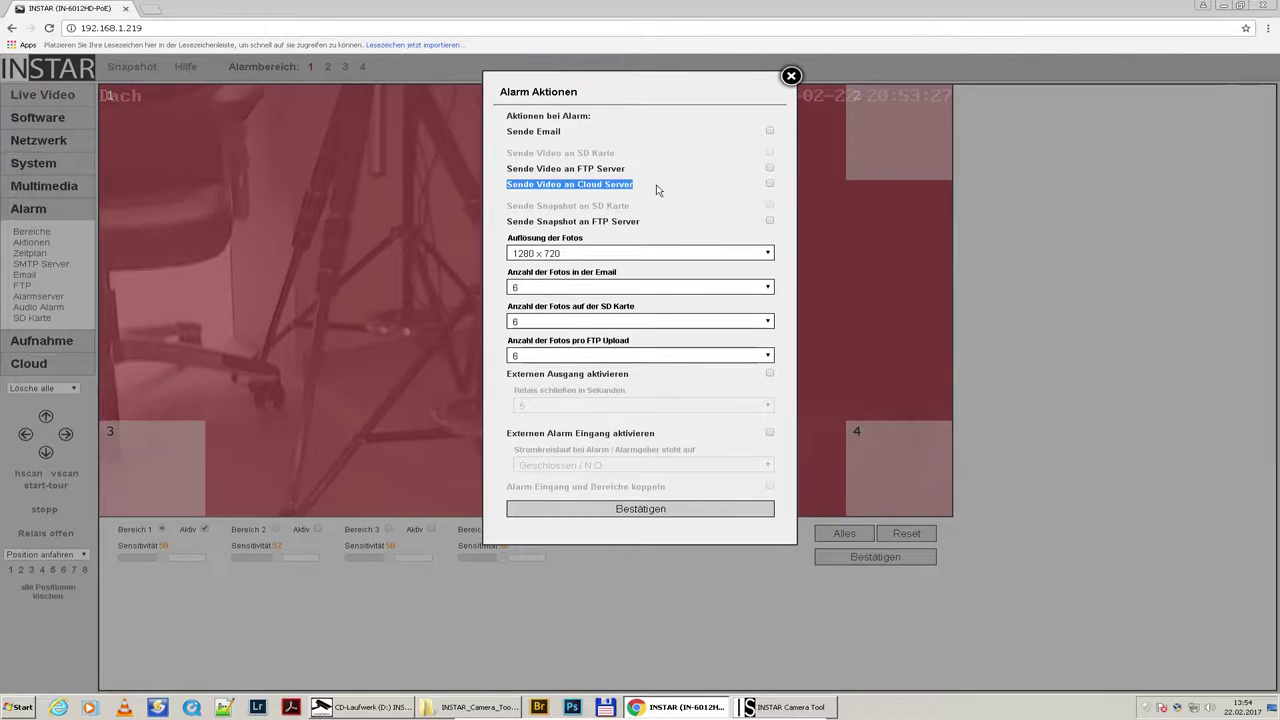
left_click(697, 195)
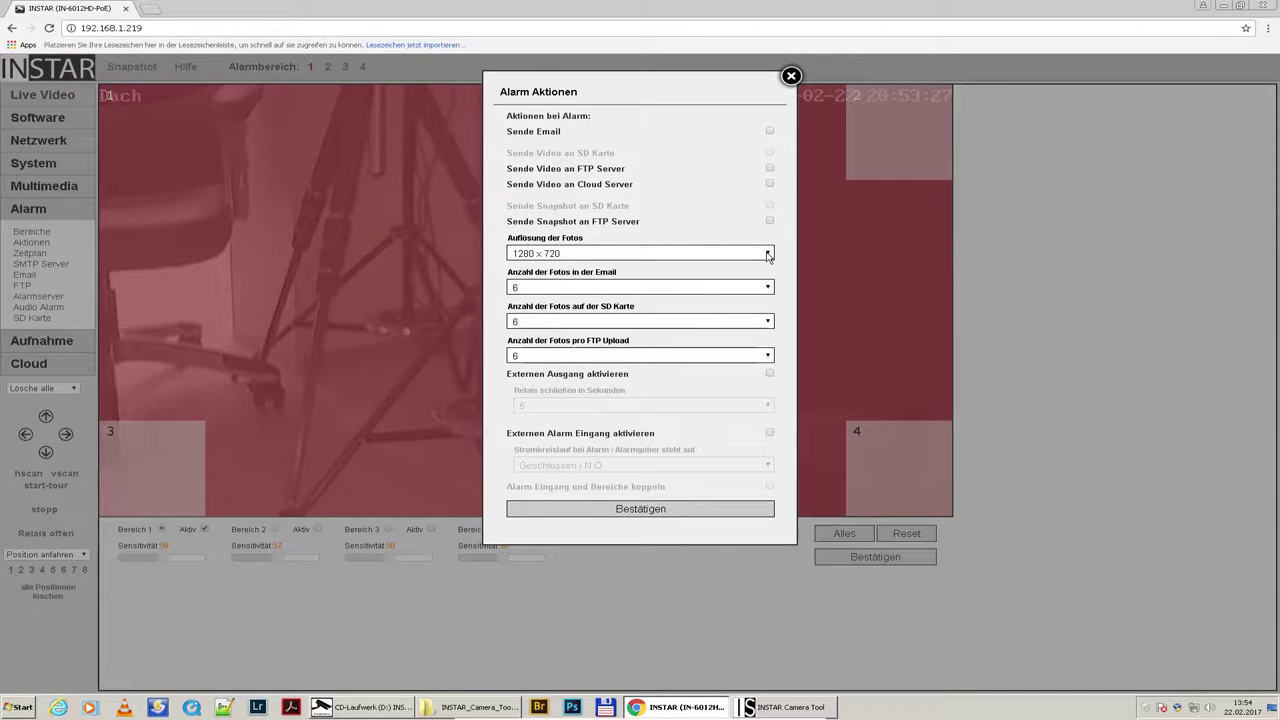
- Keep photo resolution at 1280 x 720 and 6 photos per email; leave SD and FTP counts unchanged
left_click(769, 256)
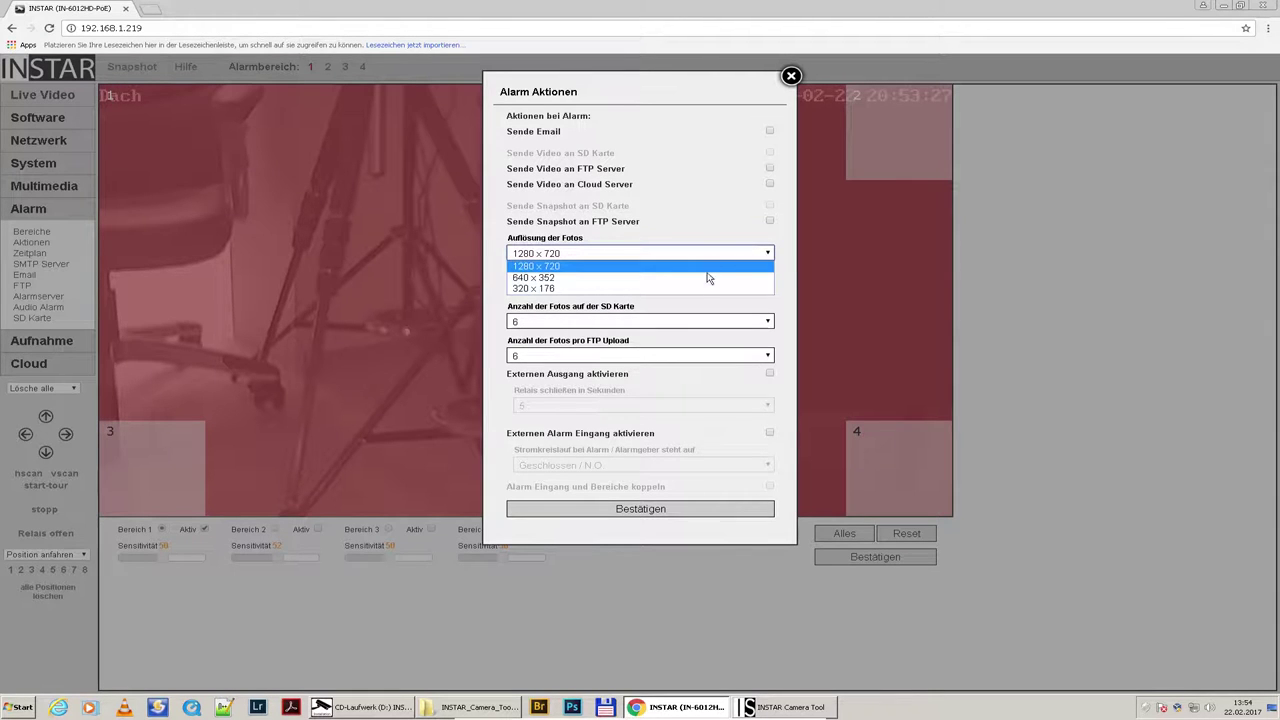
left_click(710, 265)
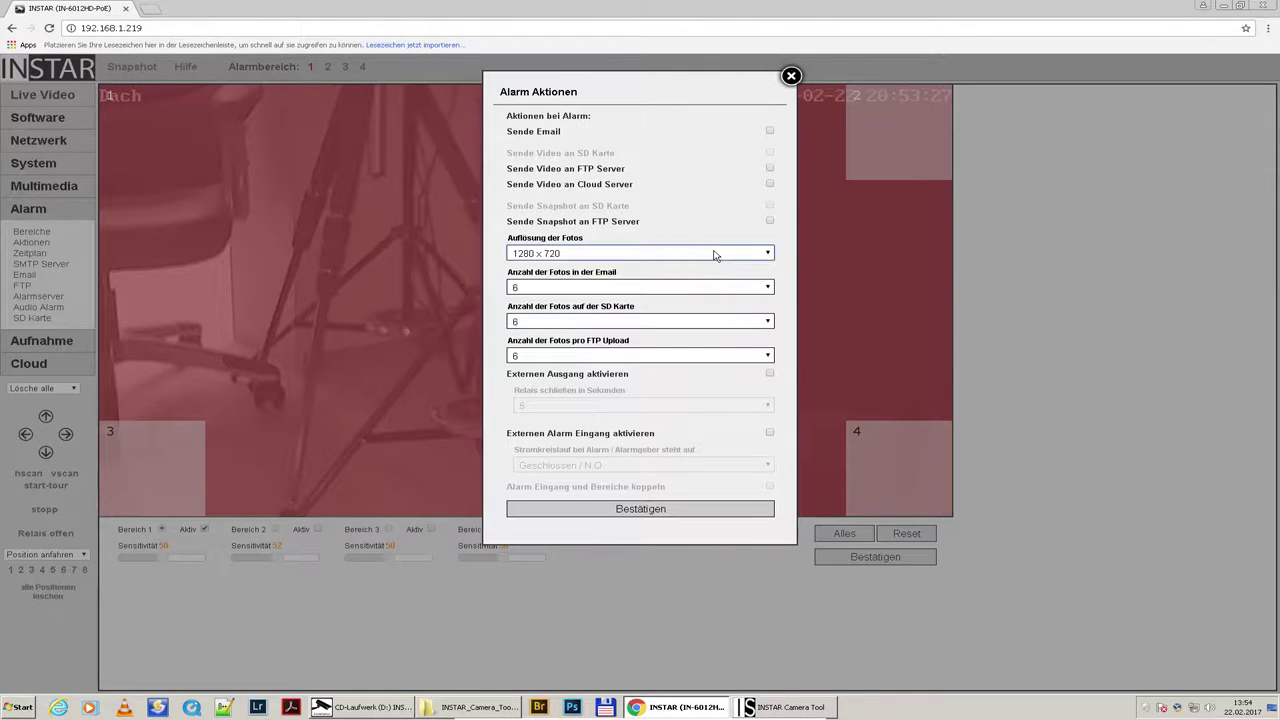
left_click(768, 288)
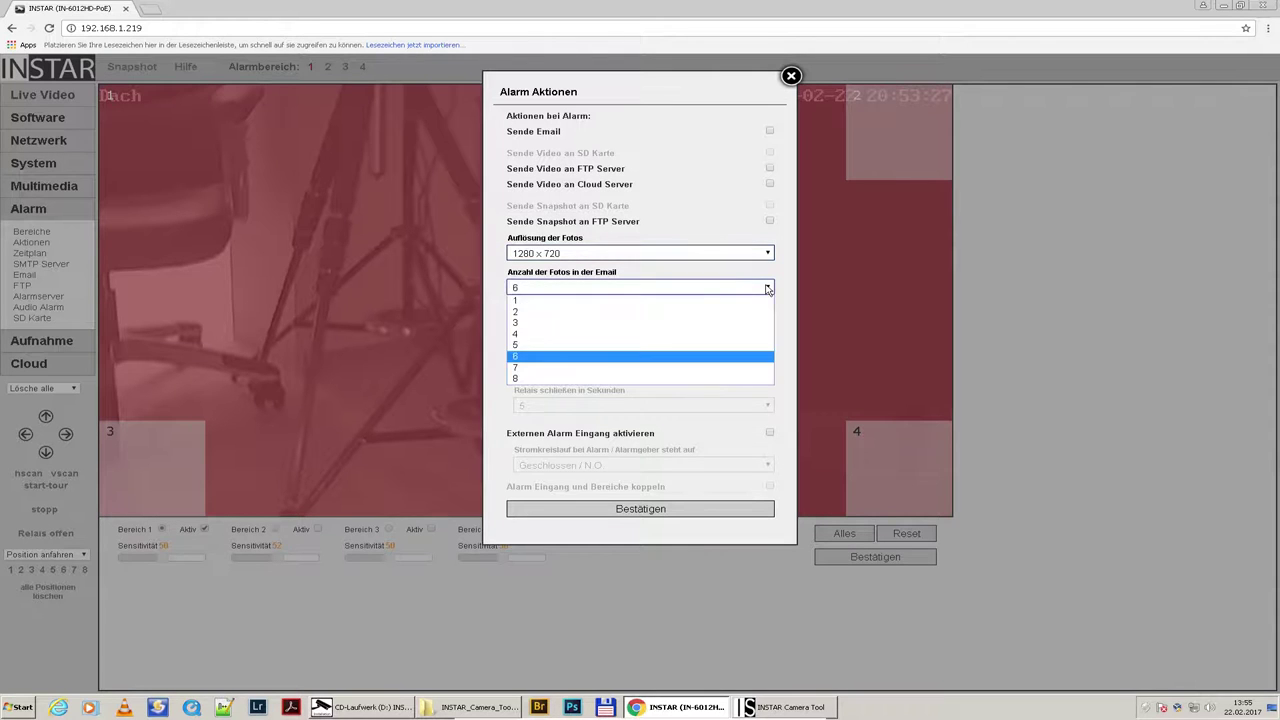
left_click(661, 358)
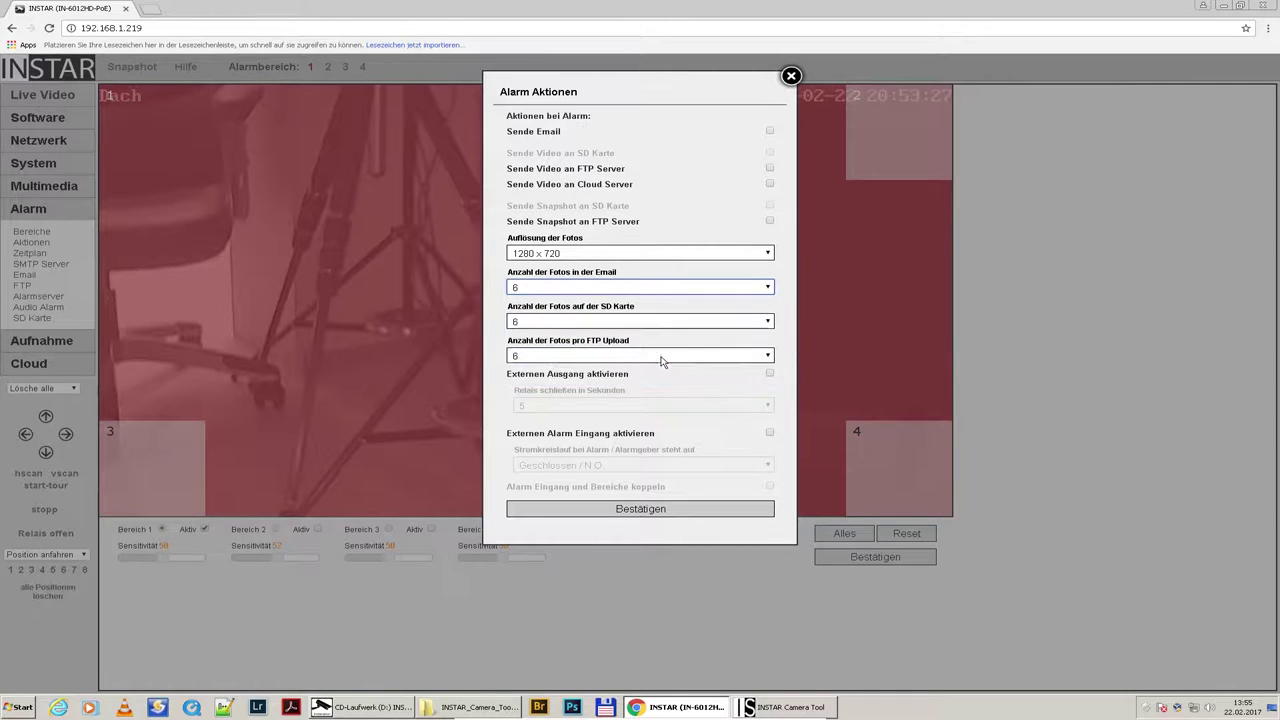
left_click(766, 322)
left_click(768, 323)
left_click(768, 356)
left_click(768, 357)
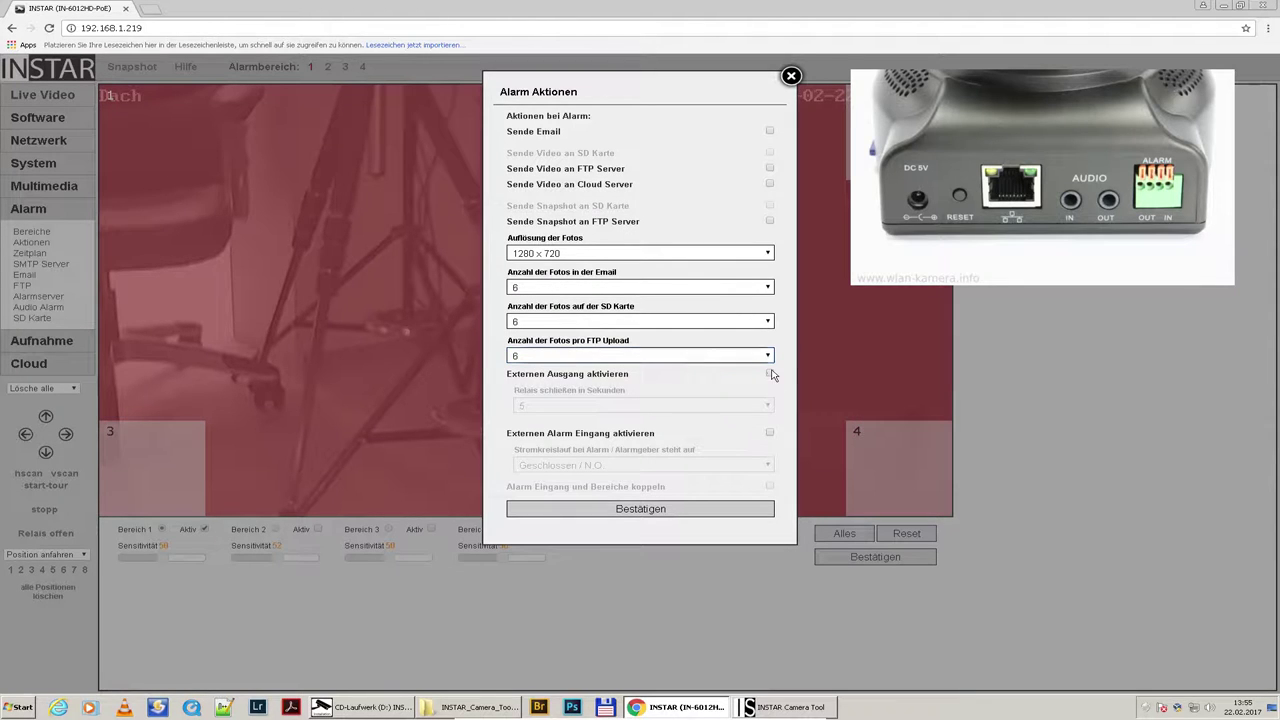
- Try the external alarm output with a 5-second relay time, then leave it switched off
left_click(770, 374)
left_click(768, 405)
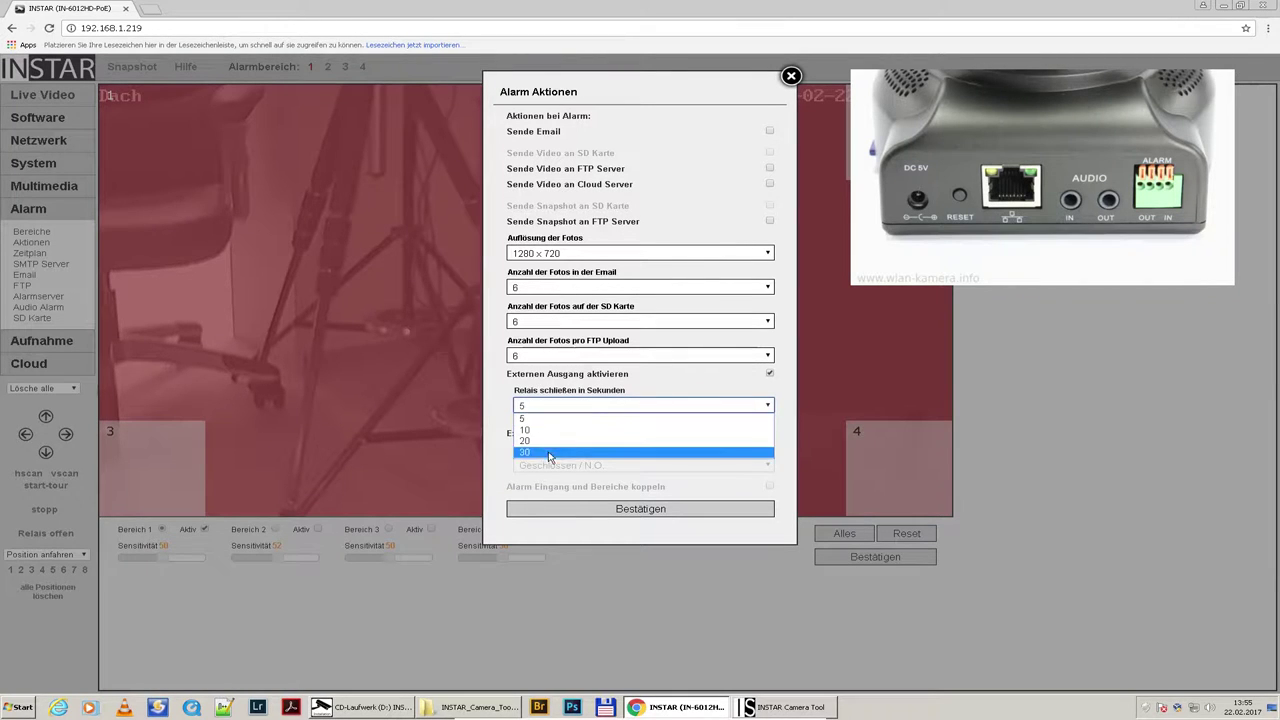
left_click(734, 394)
left_click(770, 374)
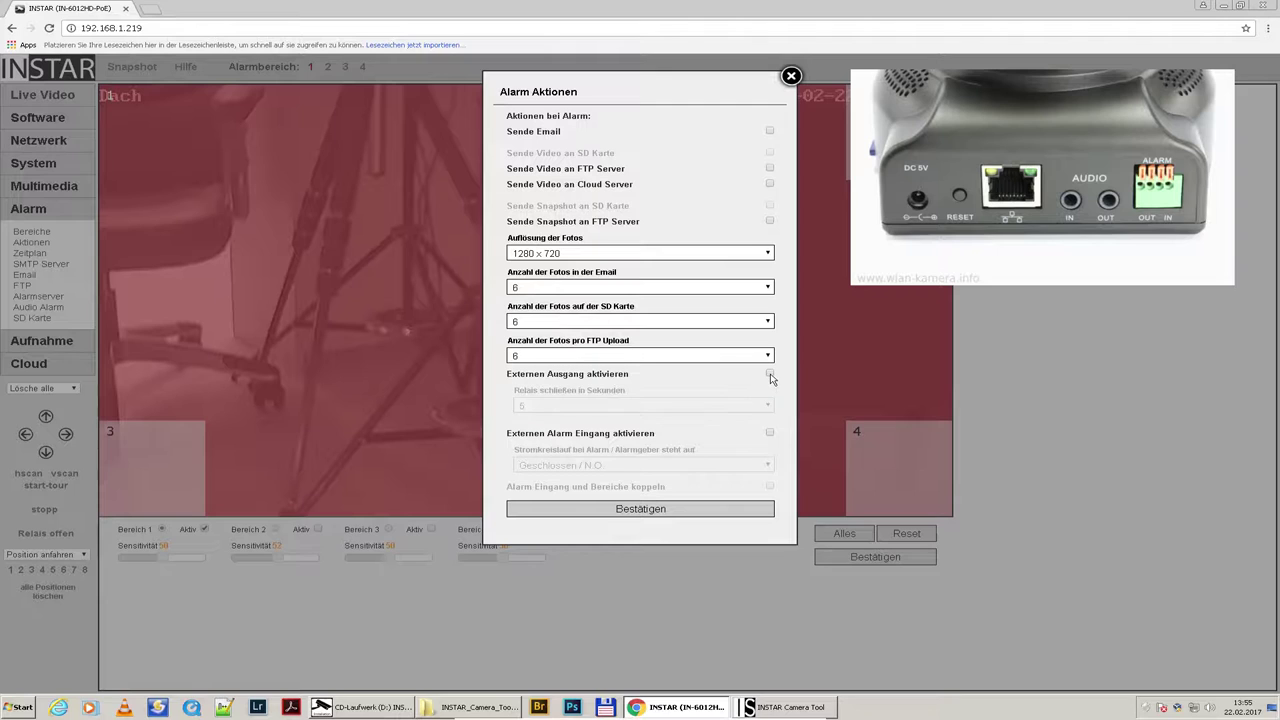
- Try the external alarm input with Geschlossen / N.O. circuit state, leave it off, and close the settings
left_click(770, 434)
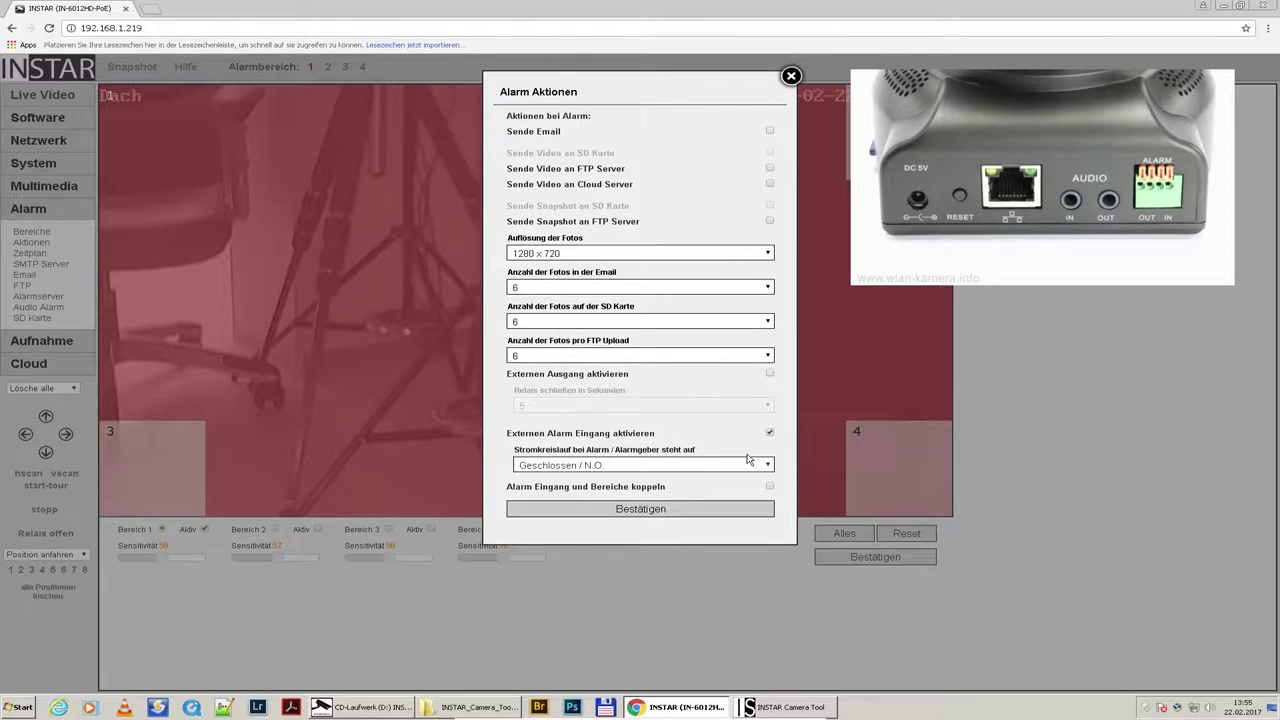
left_click(762, 466)
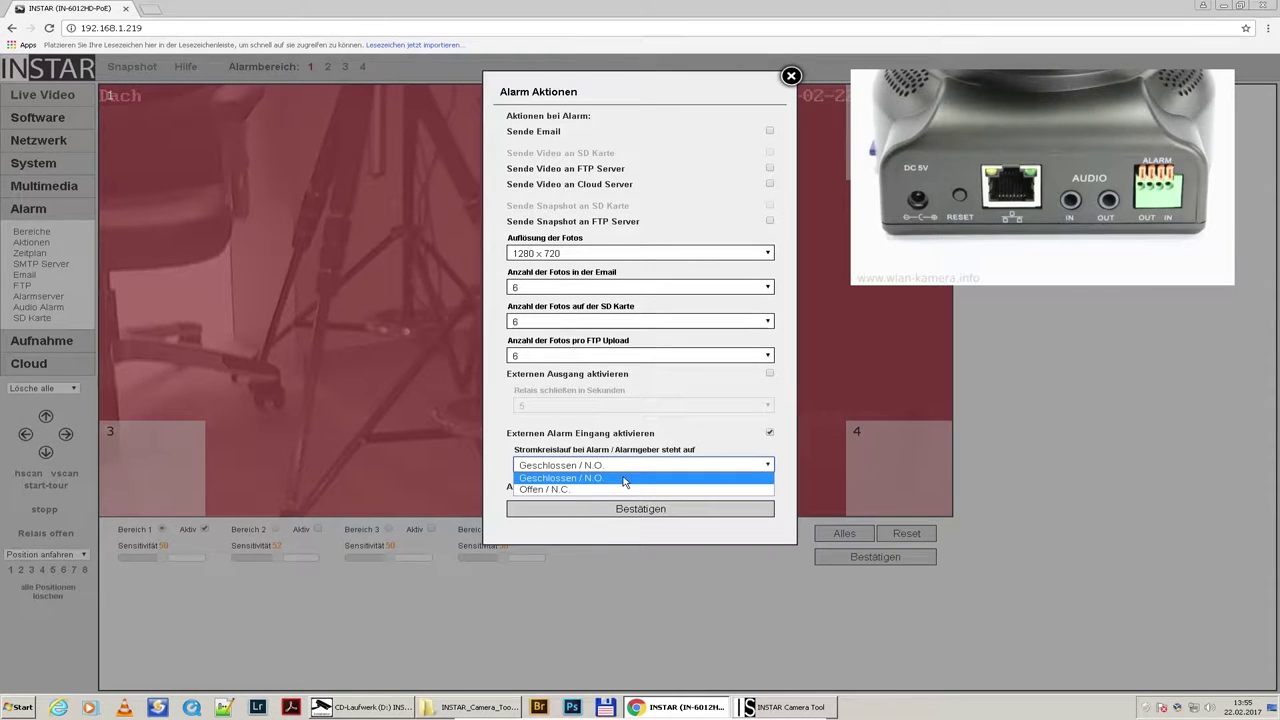
left_click(737, 448)
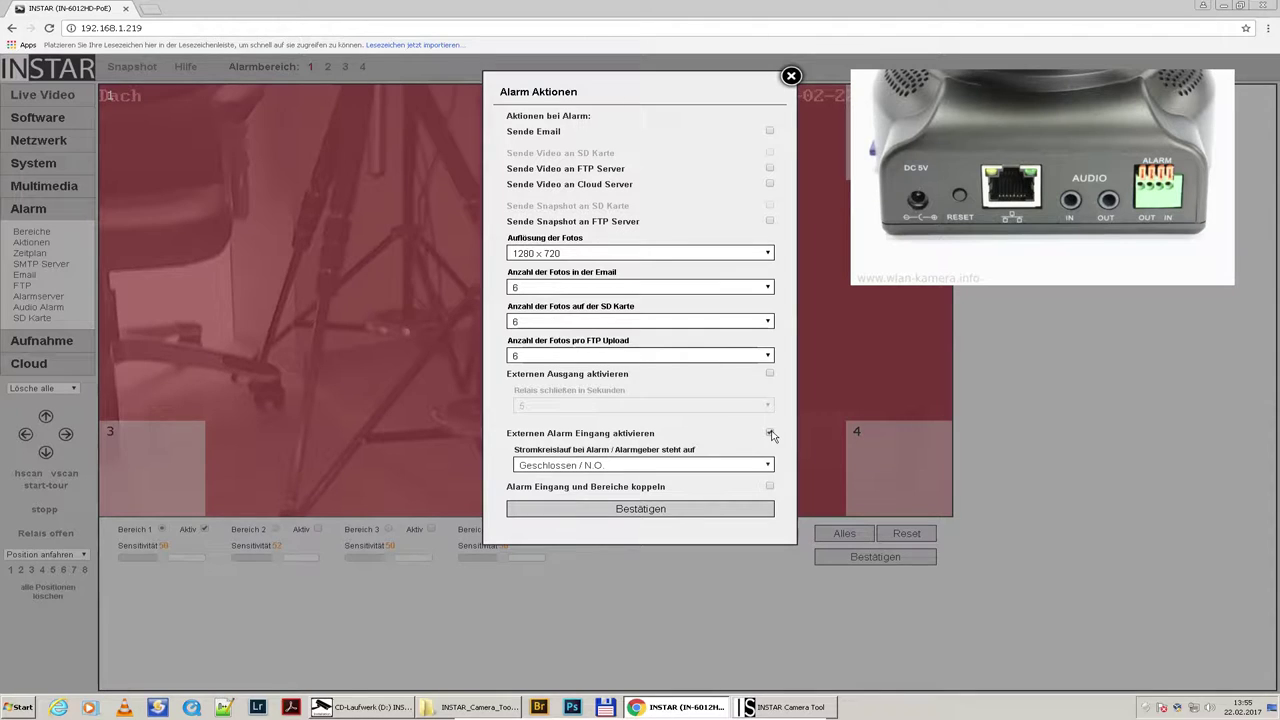
left_click(770, 433)
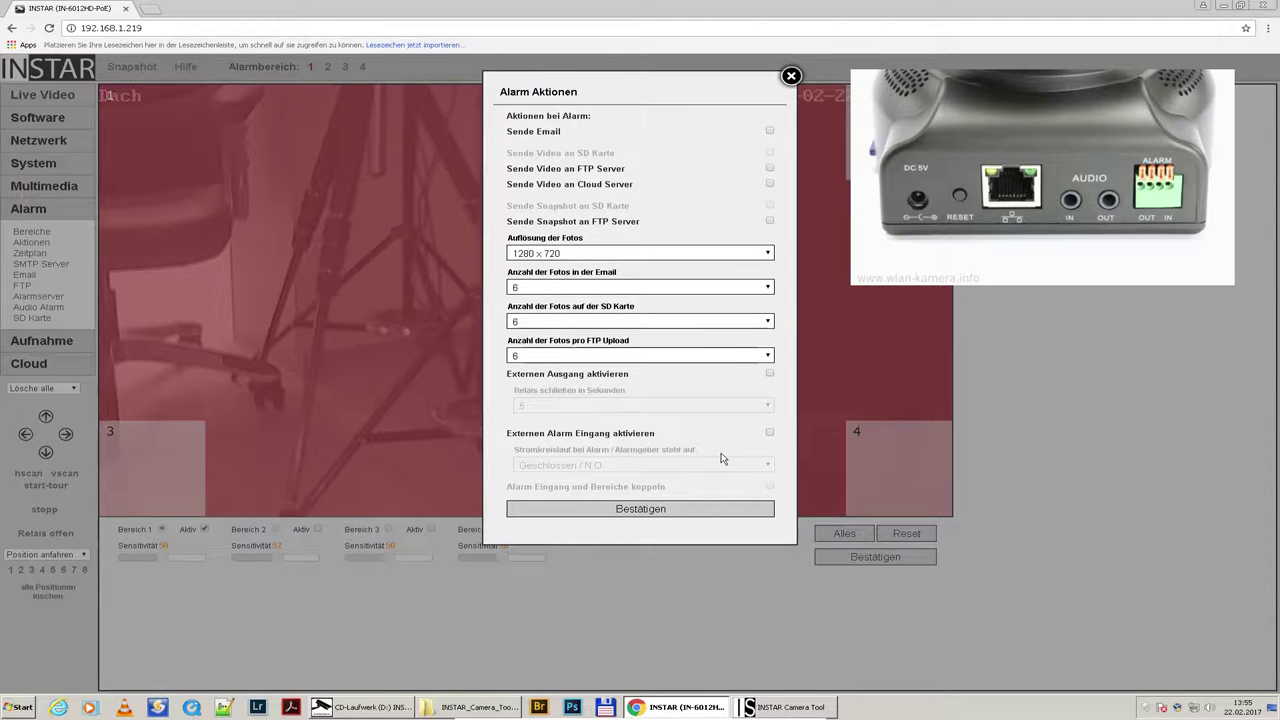
left_click(770, 433)
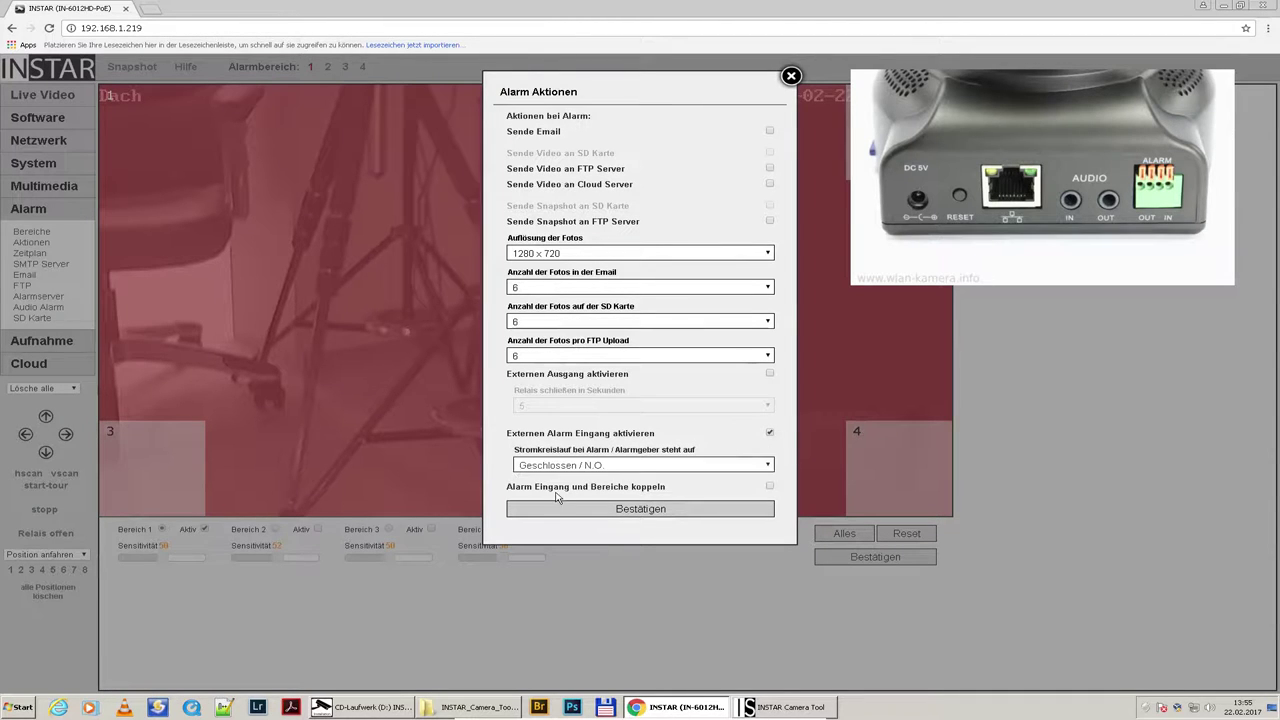
left_click(770, 433)
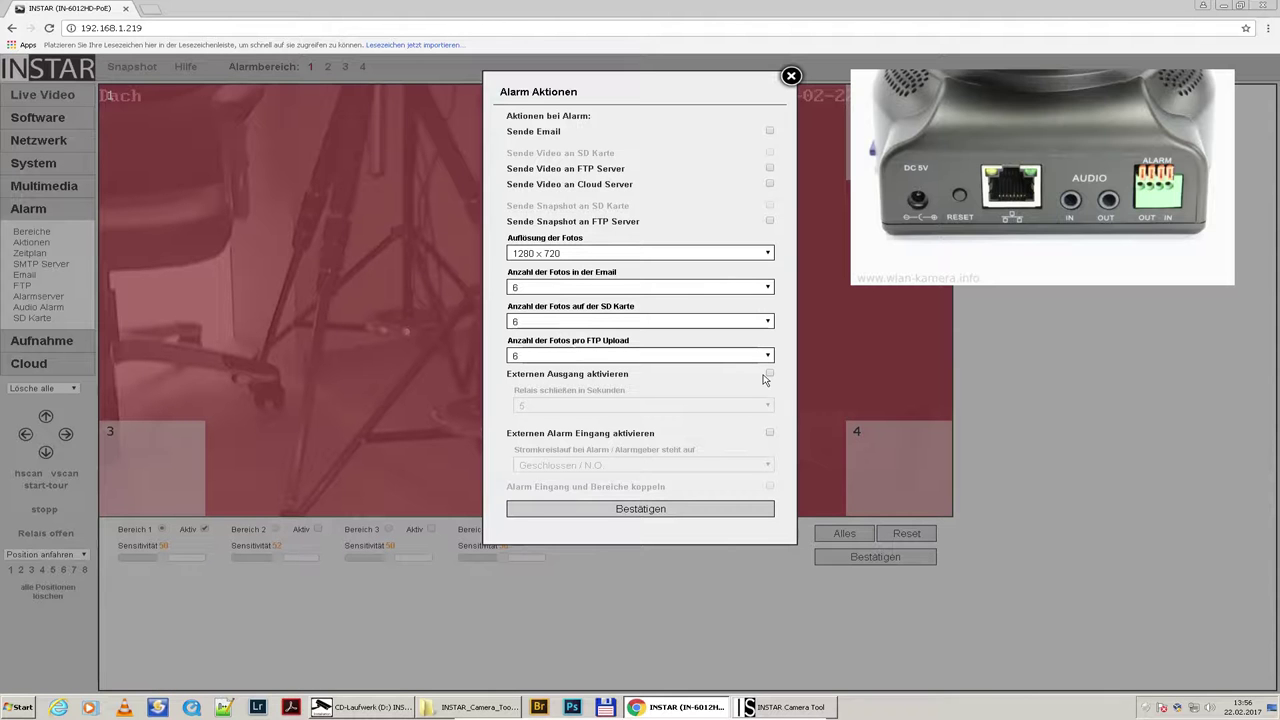
left_click(790, 76)
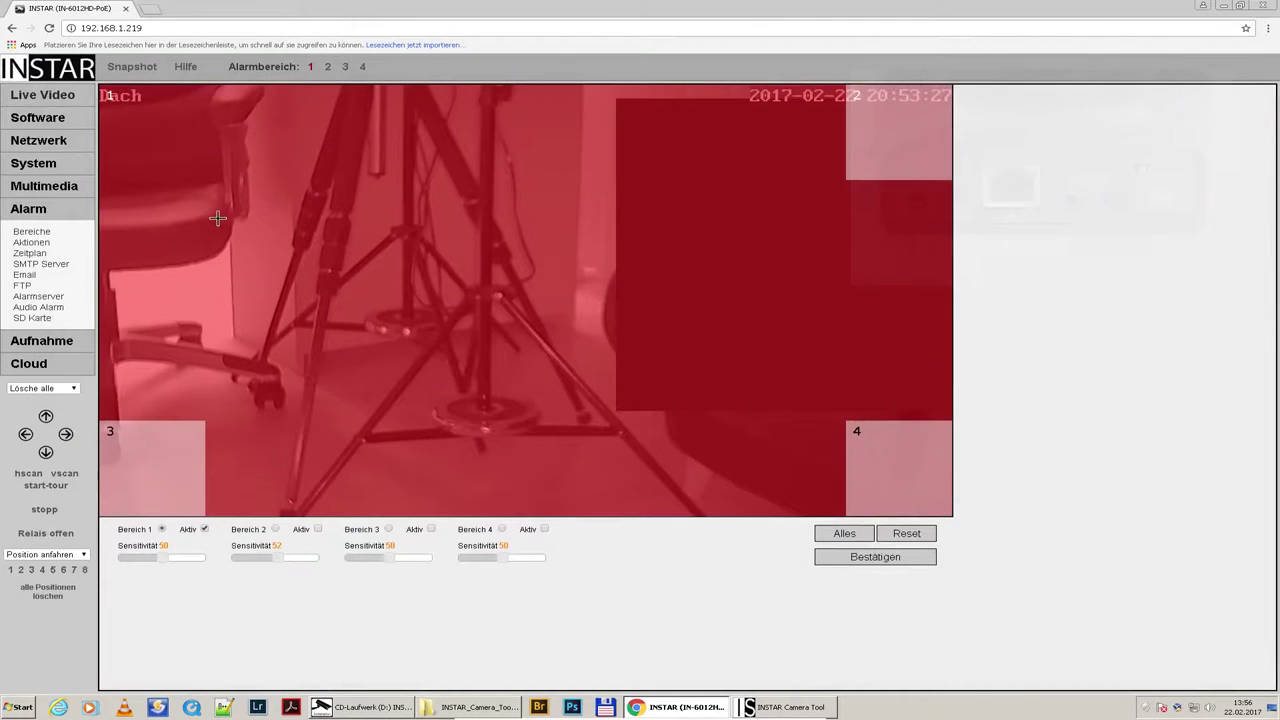
- In the alarm schedule, try the all-hours, 9–17 weekday, night and 8–19 presets, then clear it
left_click(31, 254)
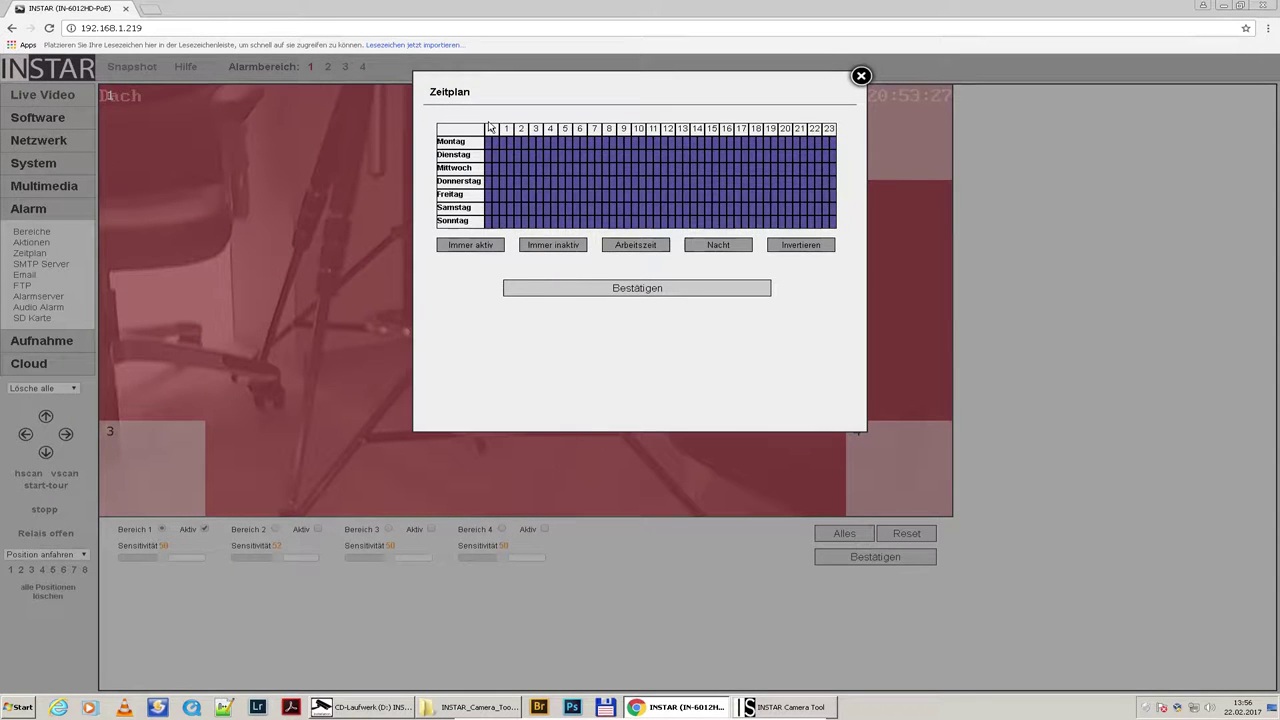
left_click(555, 248)
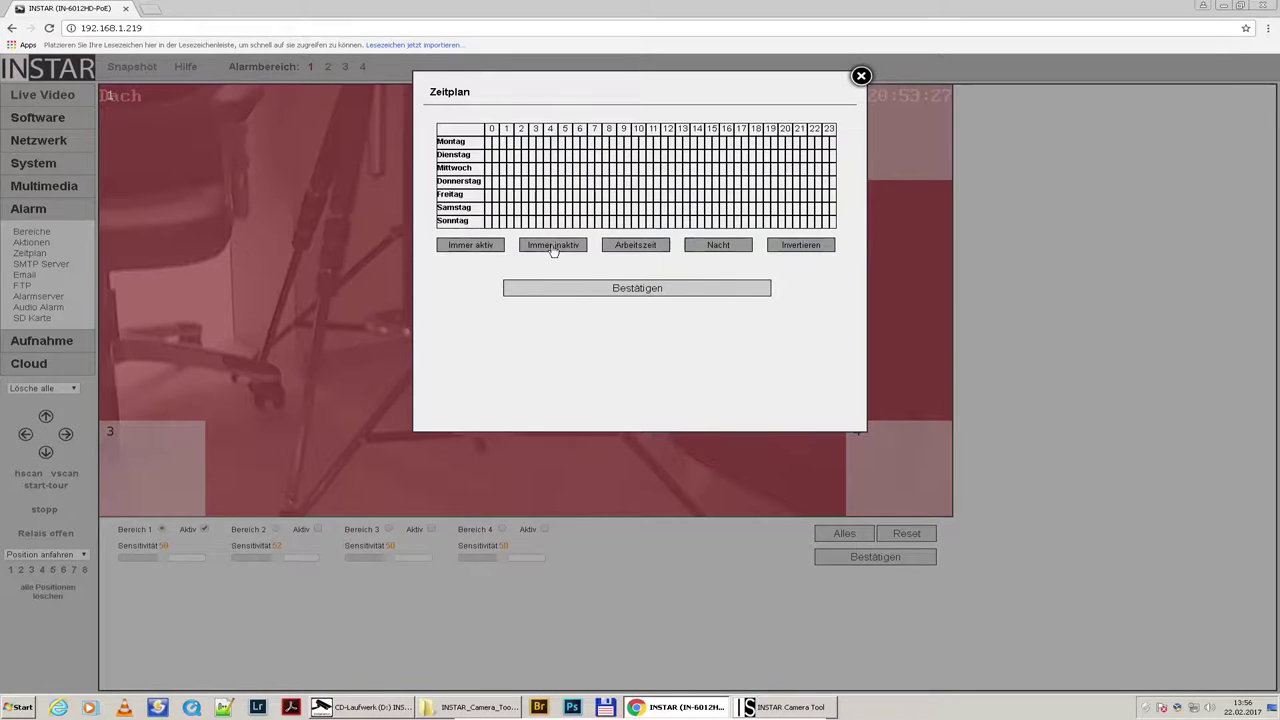
left_click(479, 248)
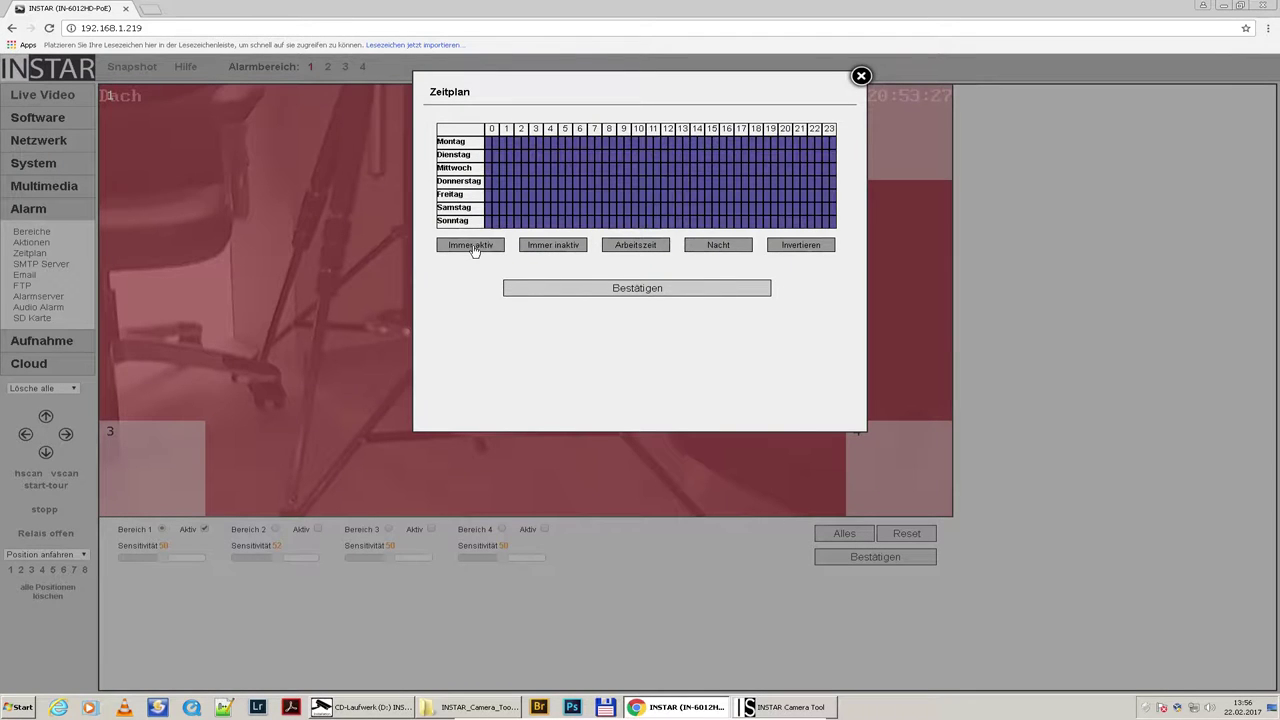
left_click(566, 250)
left_click(645, 252)
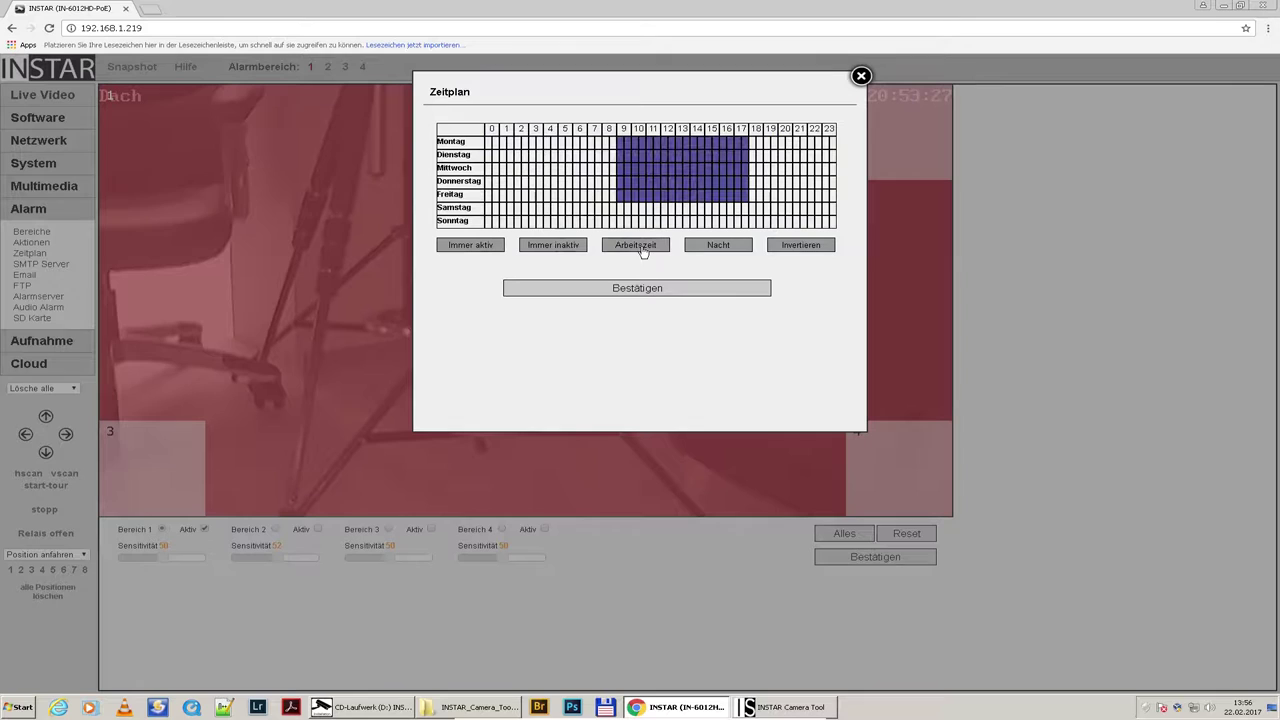
left_click(714, 251)
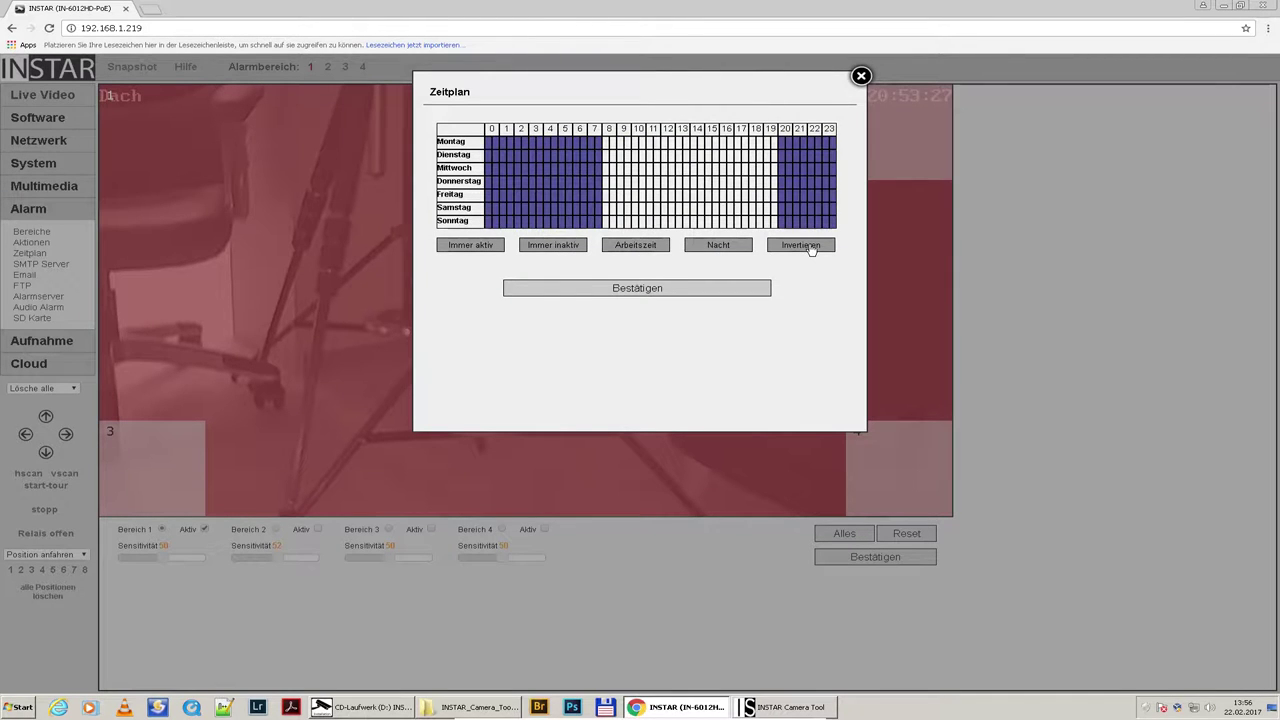
left_click(810, 246)
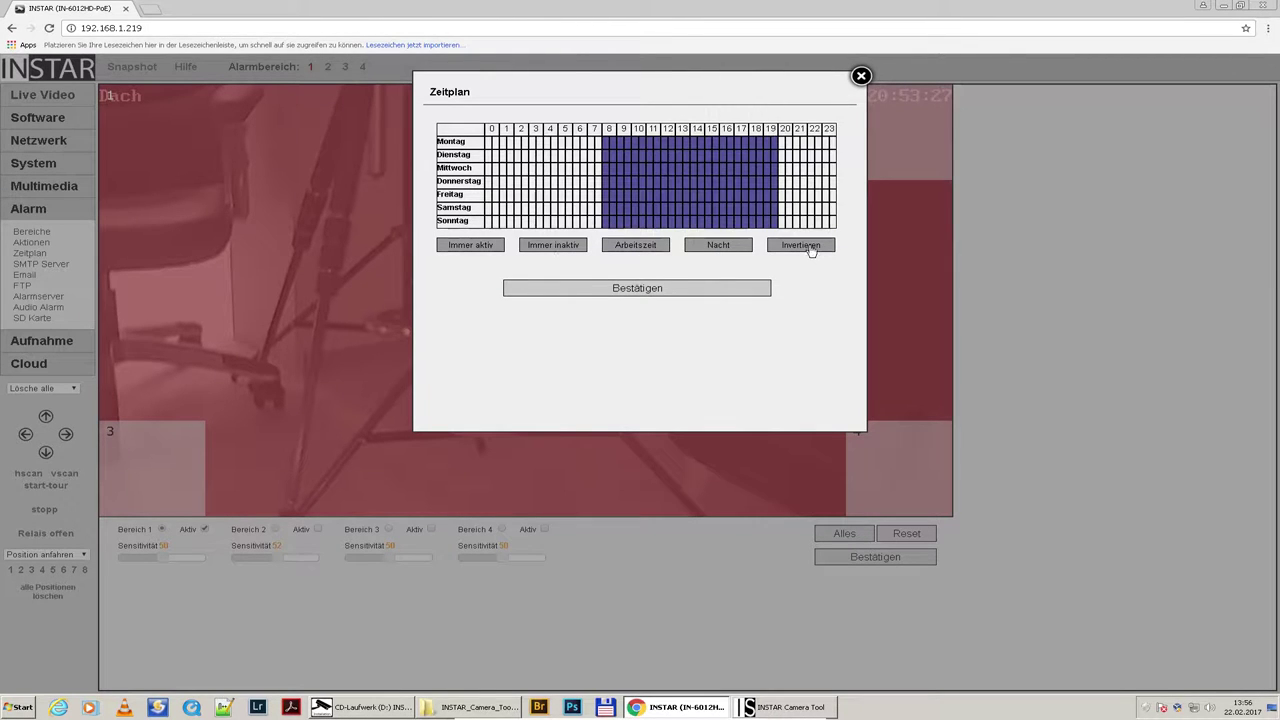
left_click(550, 250)
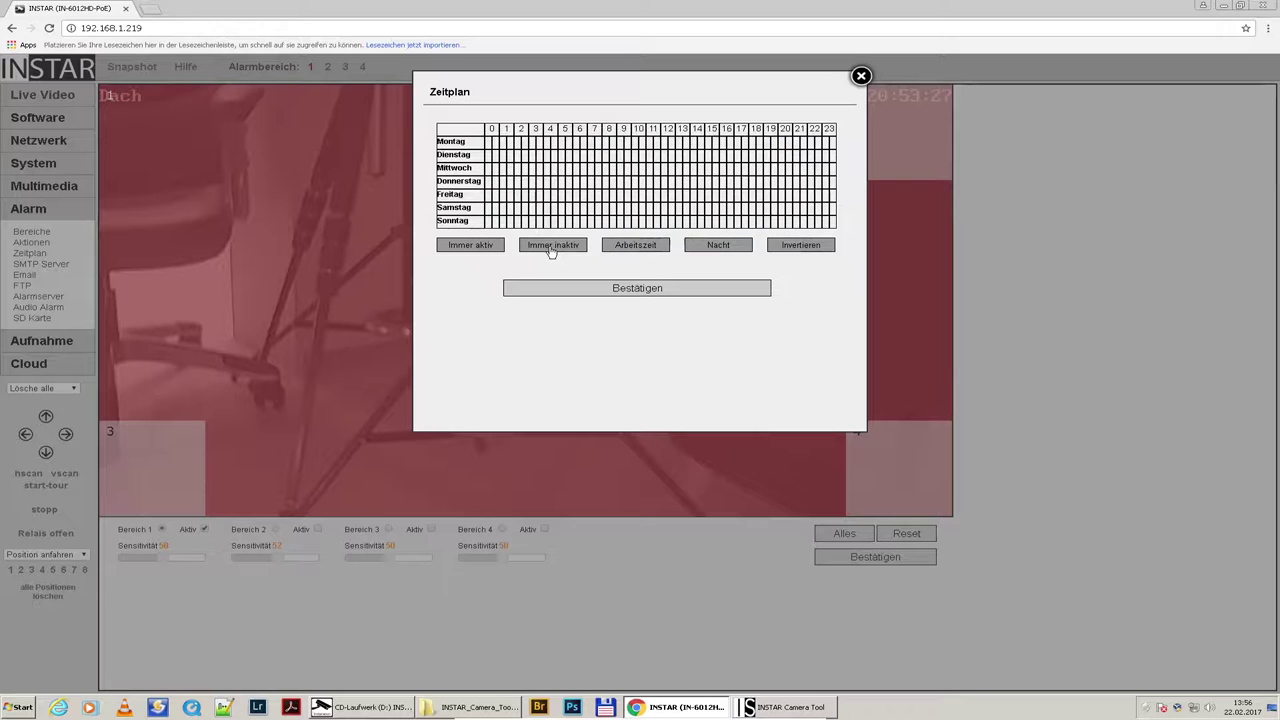
- Mark scattered single hours active from Monday to Saturday, leaving Sunday empty
left_click(504, 157)
left_click(533, 157)
left_click(540, 197)
left_click(584, 144)
left_click(591, 170)
left_click(598, 183)
left_click(671, 196)
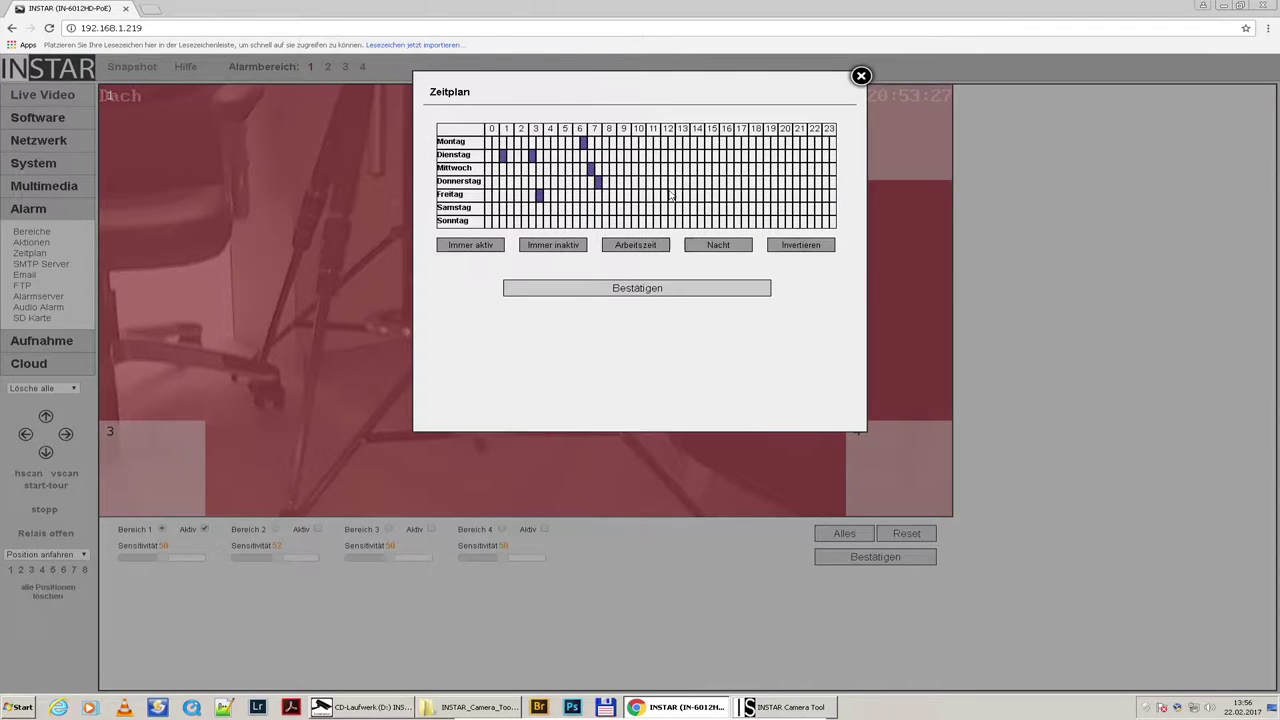
left_click(671, 157)
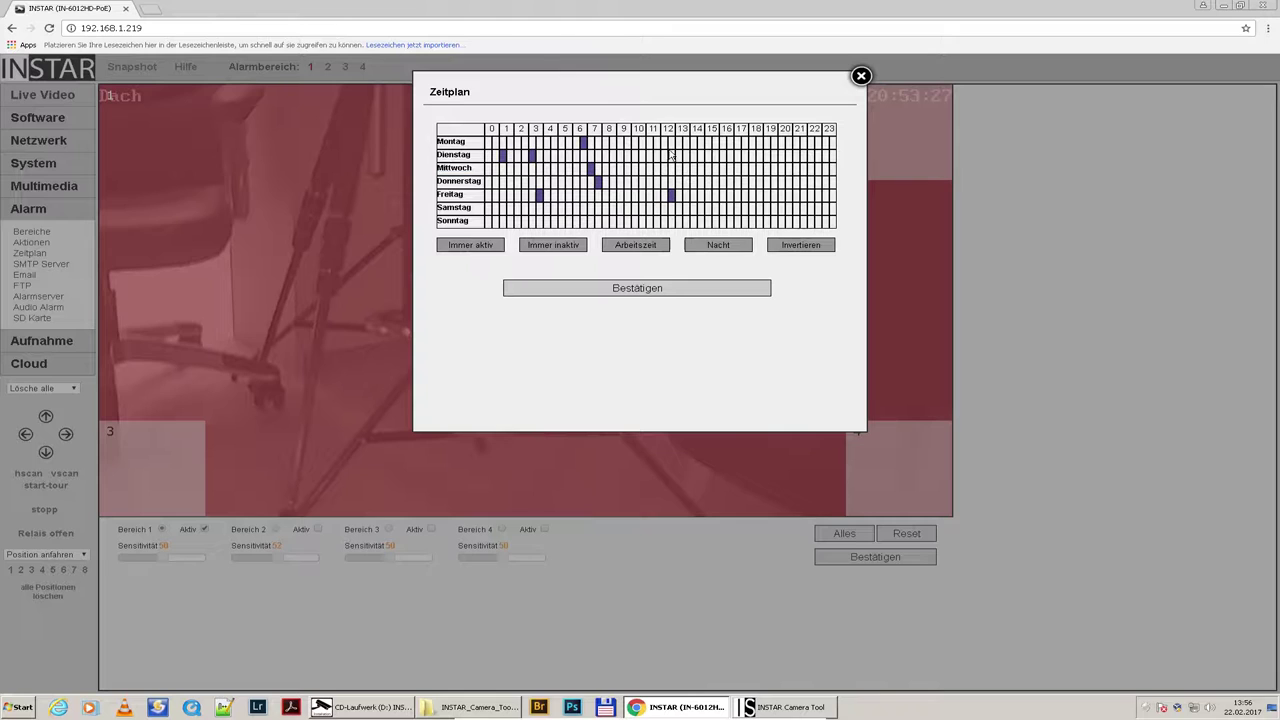
left_click(752, 171)
left_click(738, 209)
left_click(723, 158)
left_click(861, 76)
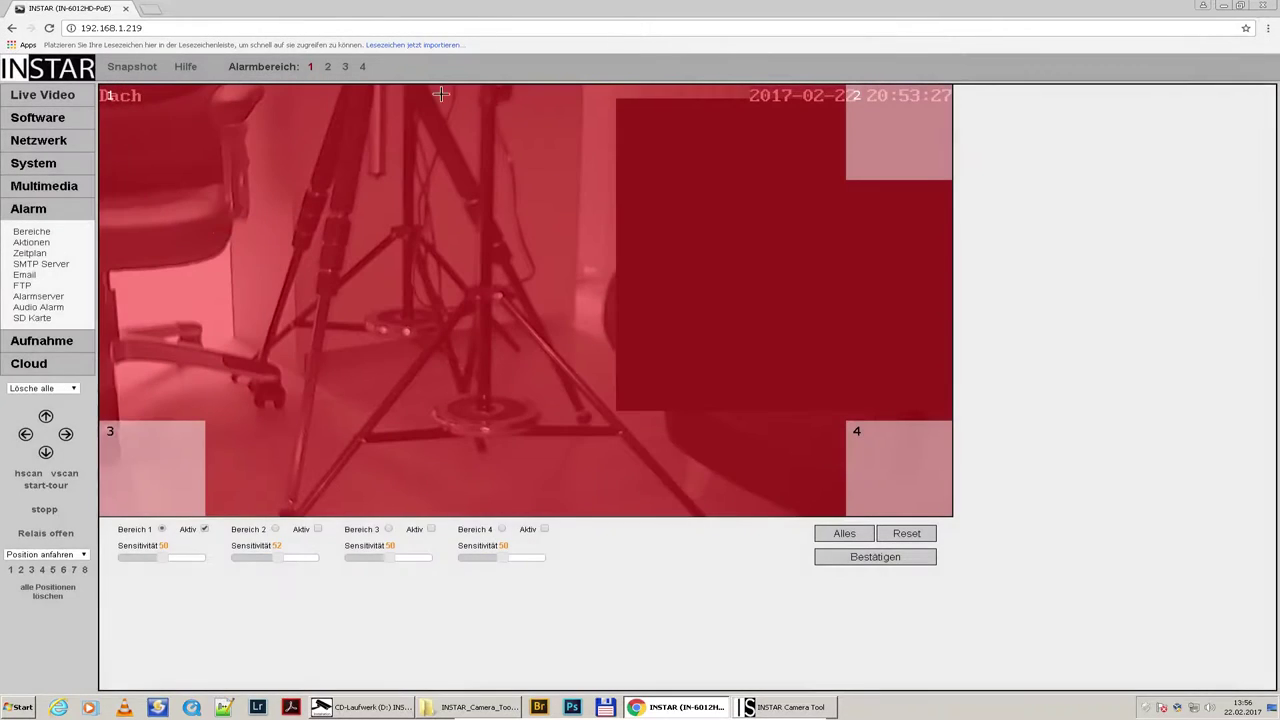
left_click(38, 265)
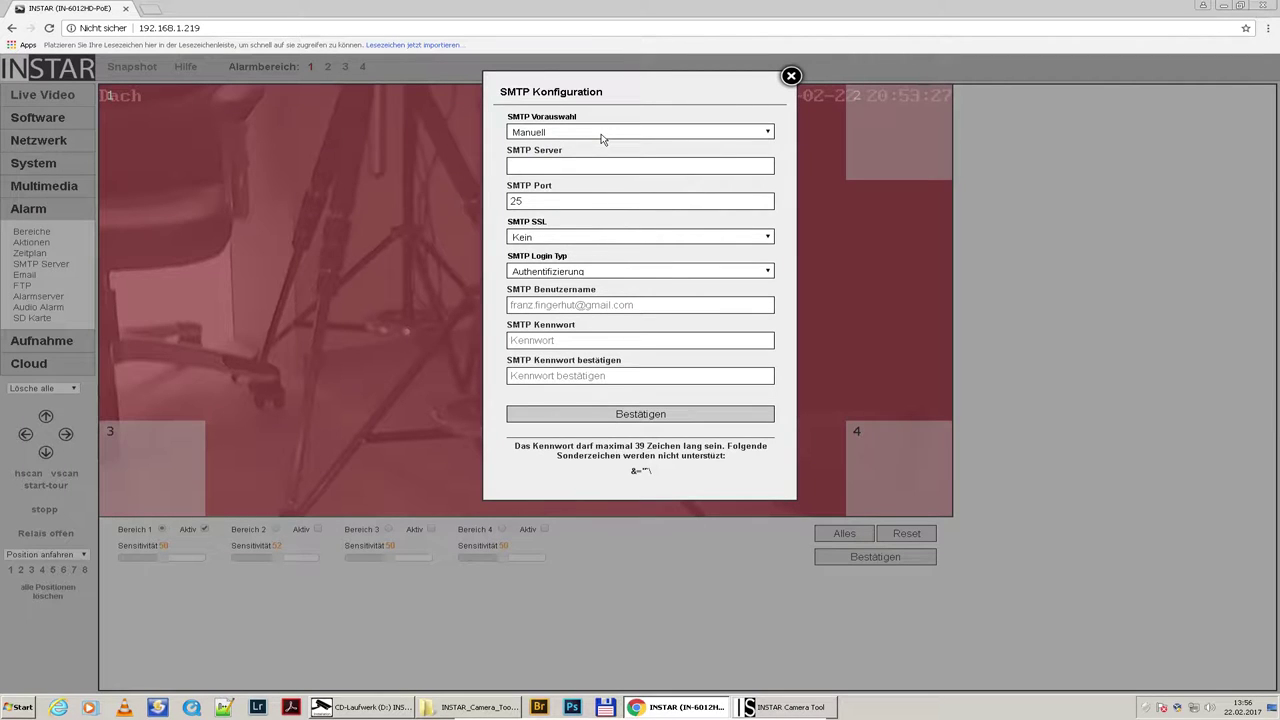
left_click(630, 134)
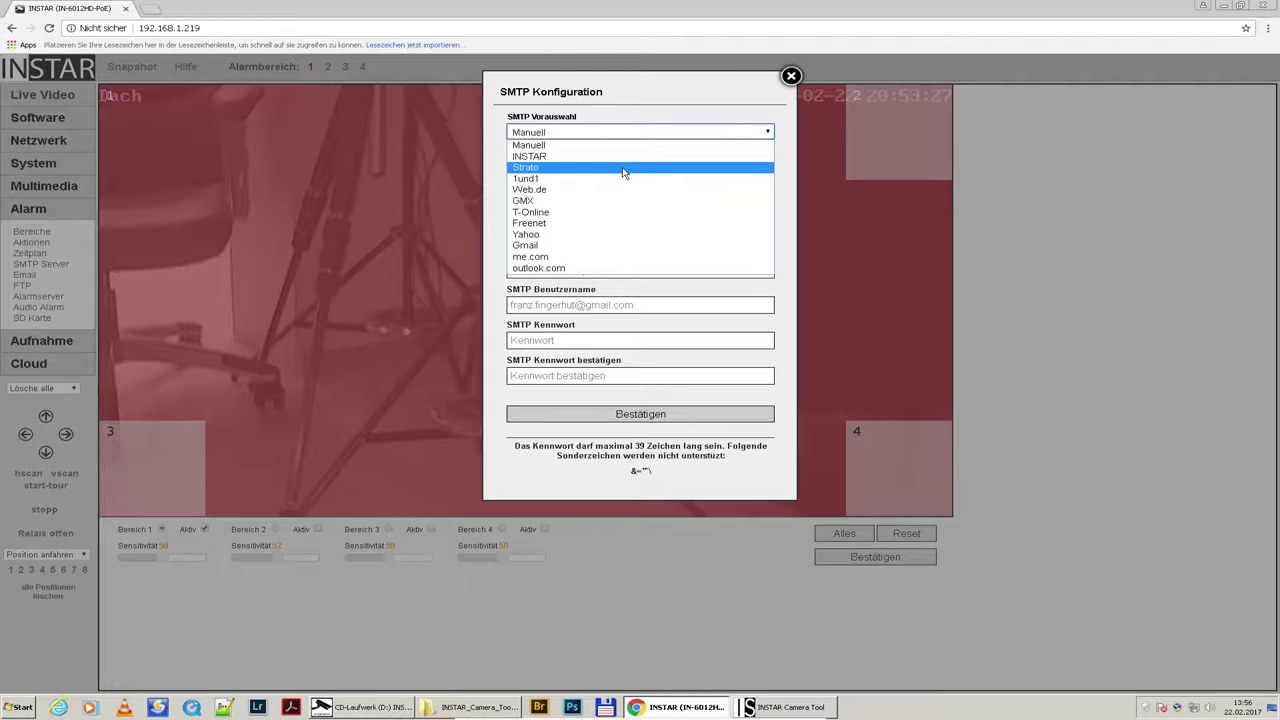
left_click(662, 92)
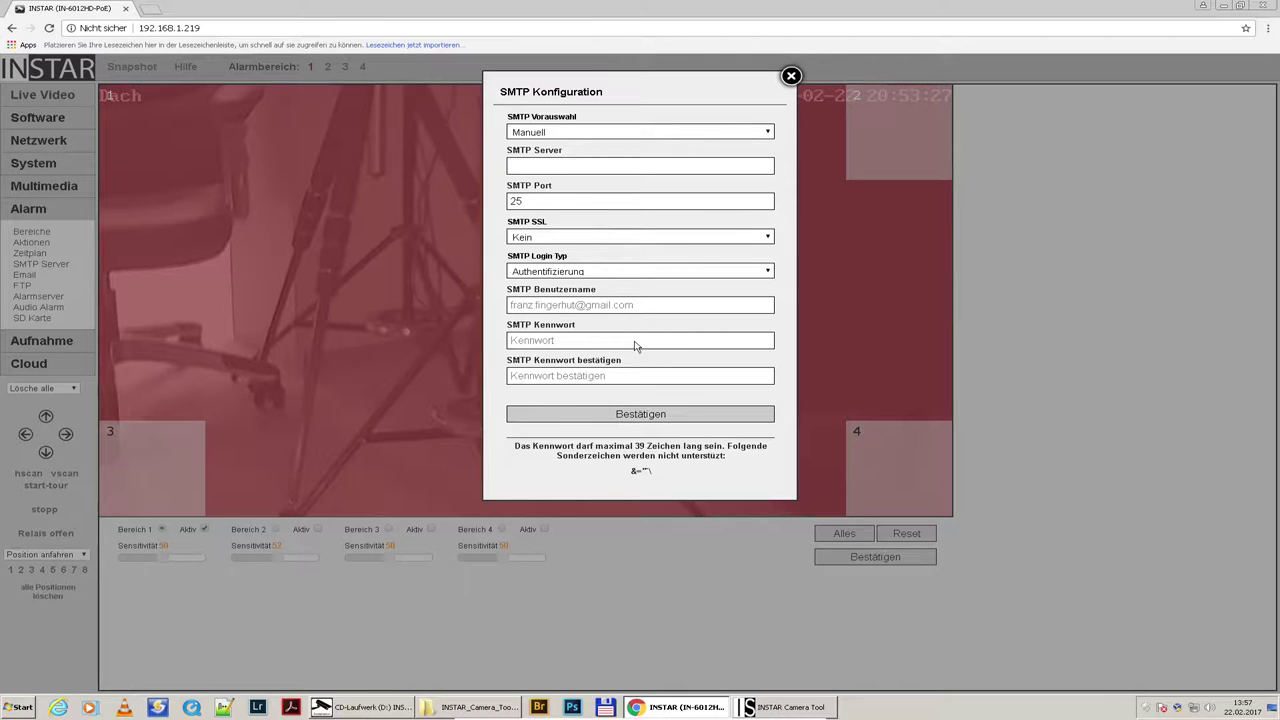
left_click(790, 76)
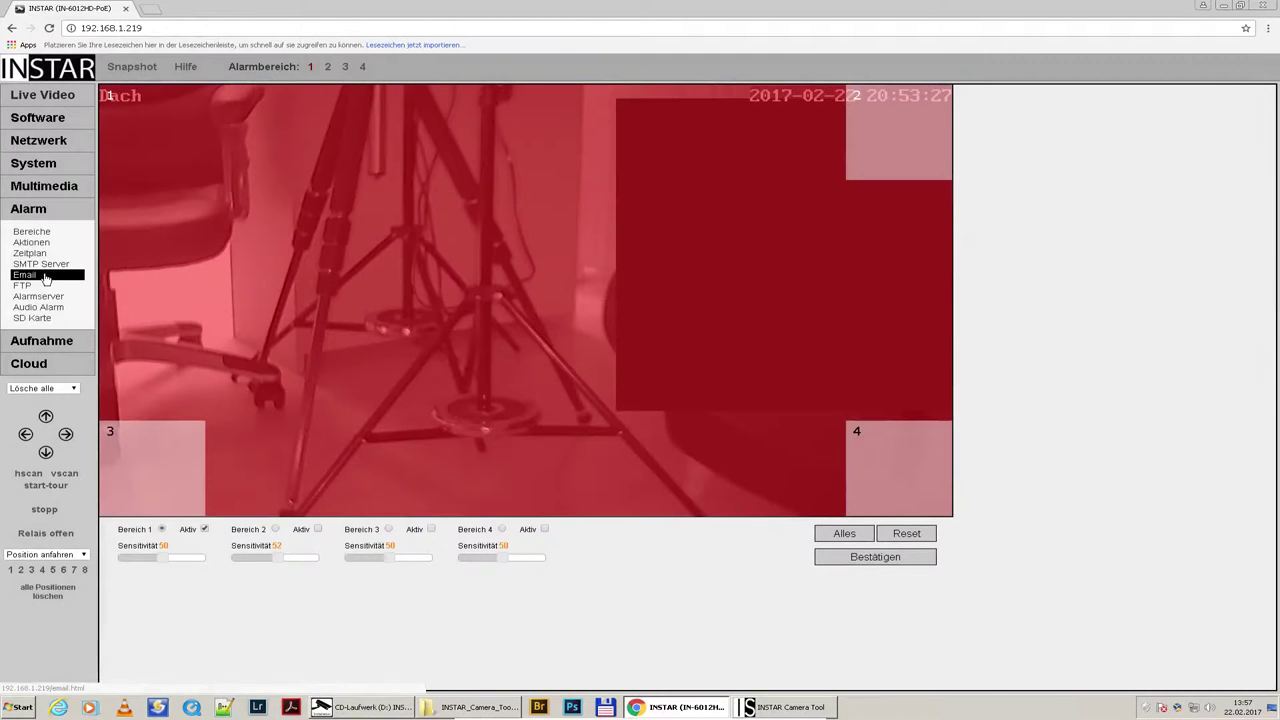
left_click(31, 281)
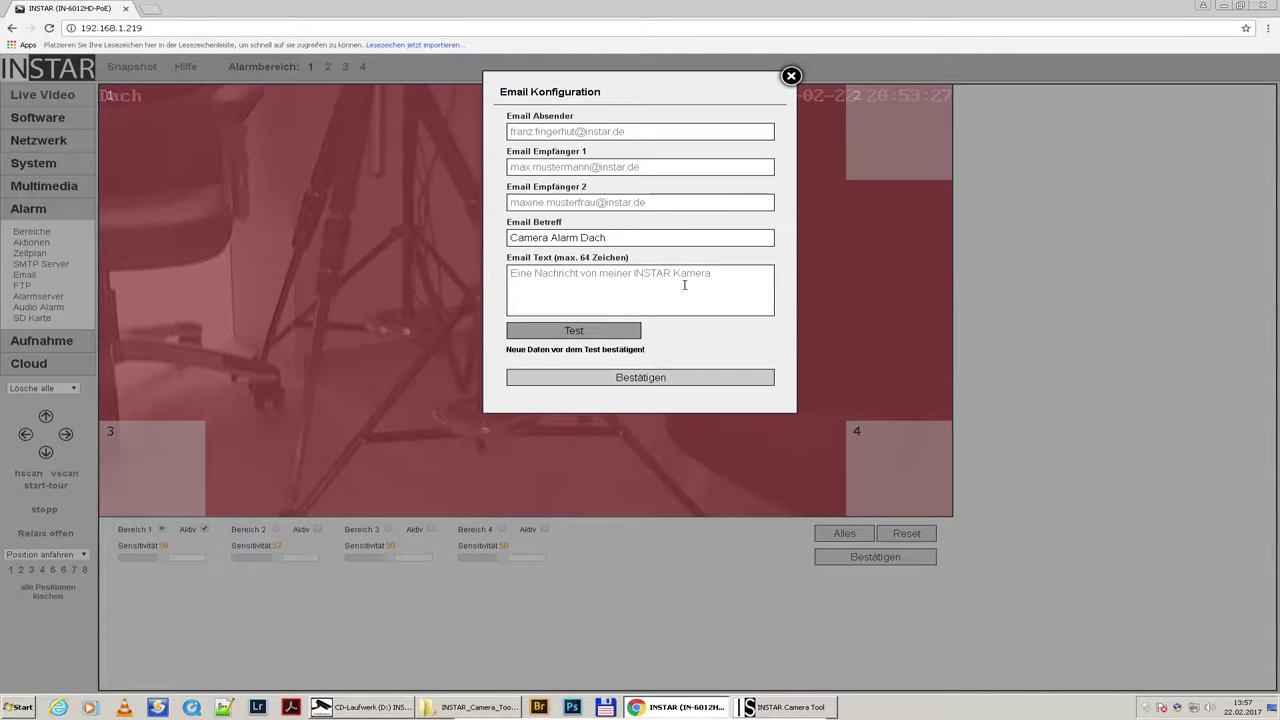
left_click(791, 77)
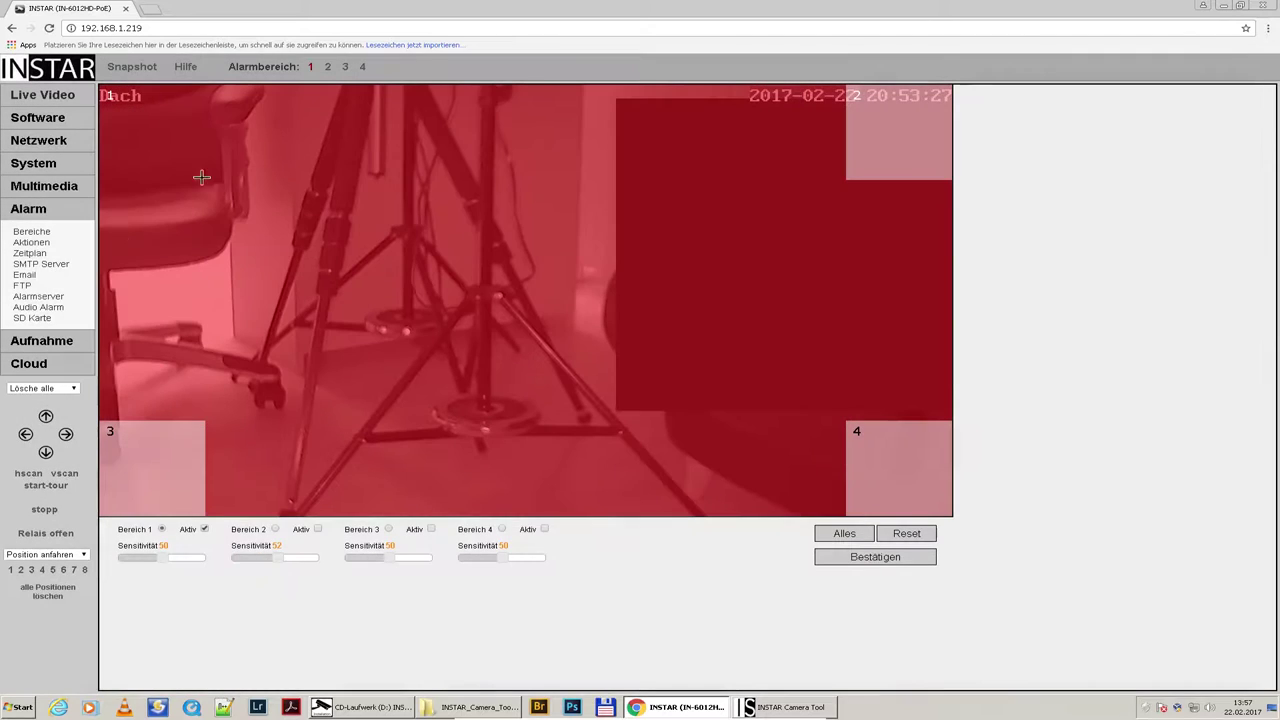
left_click(24, 288)
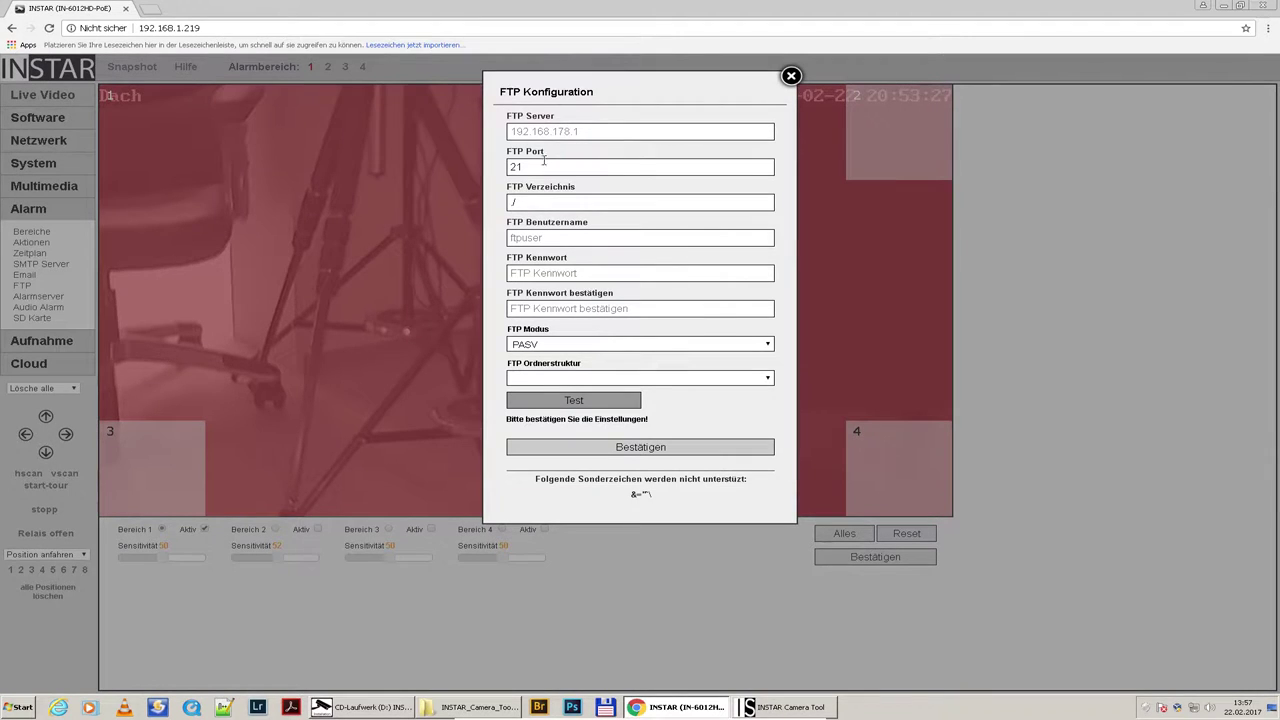
left_click(755, 343)
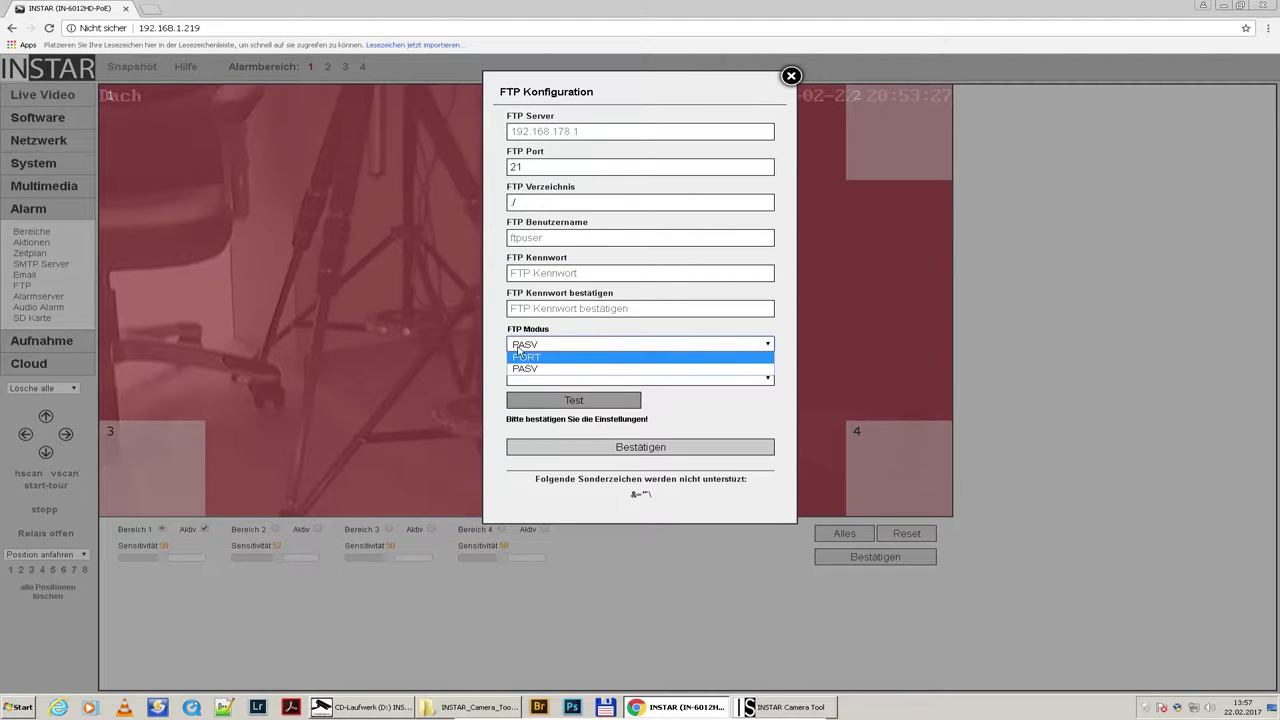
left_click(666, 350)
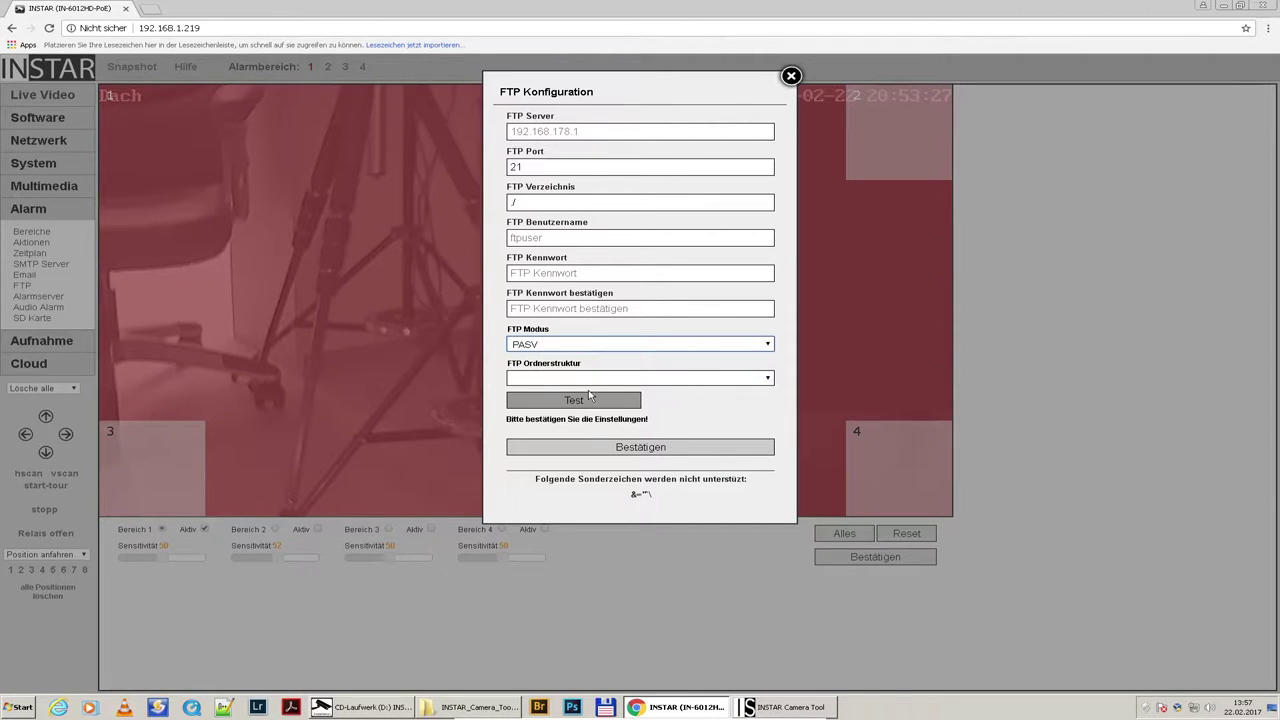
left_click(791, 77)
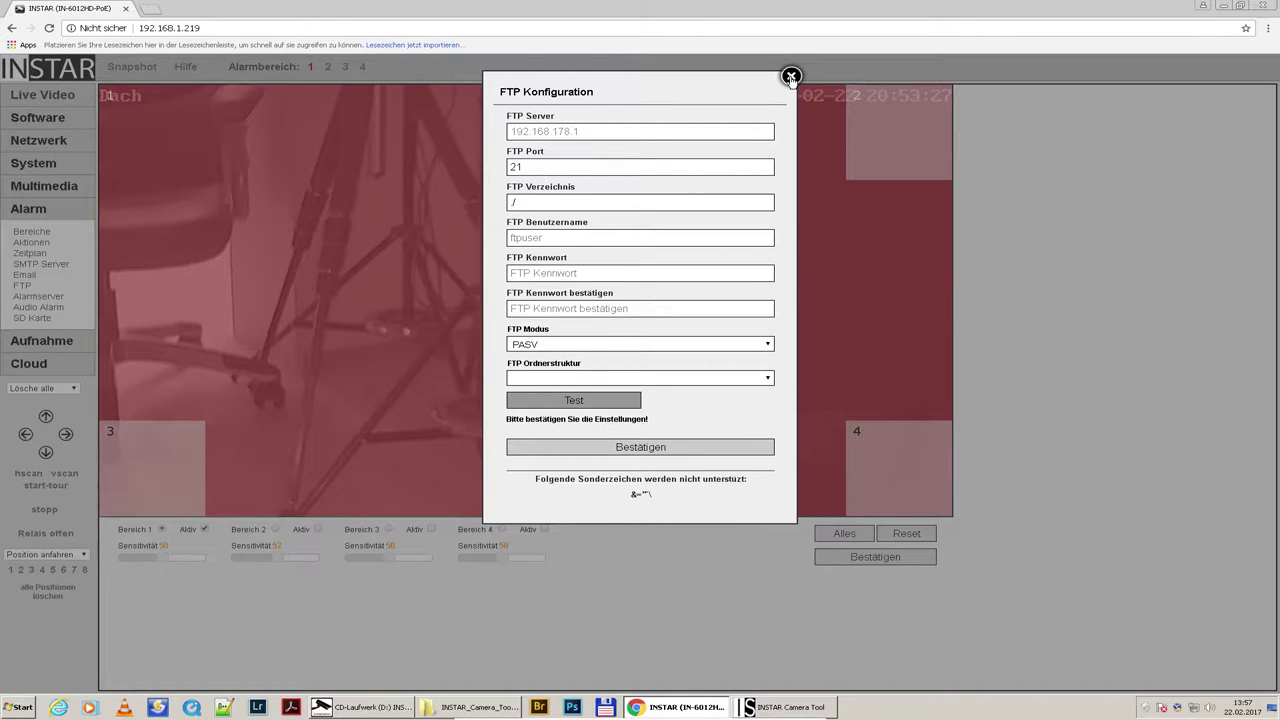
left_click(791, 77)
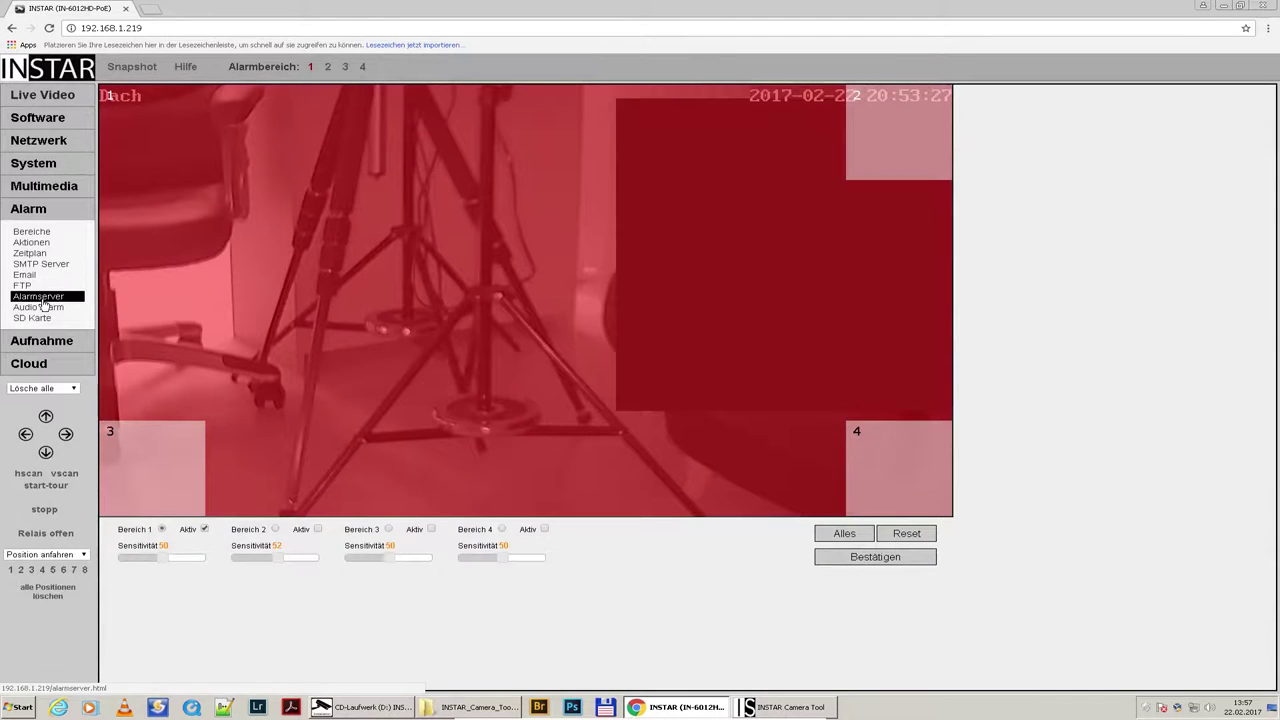
left_click(42, 298)
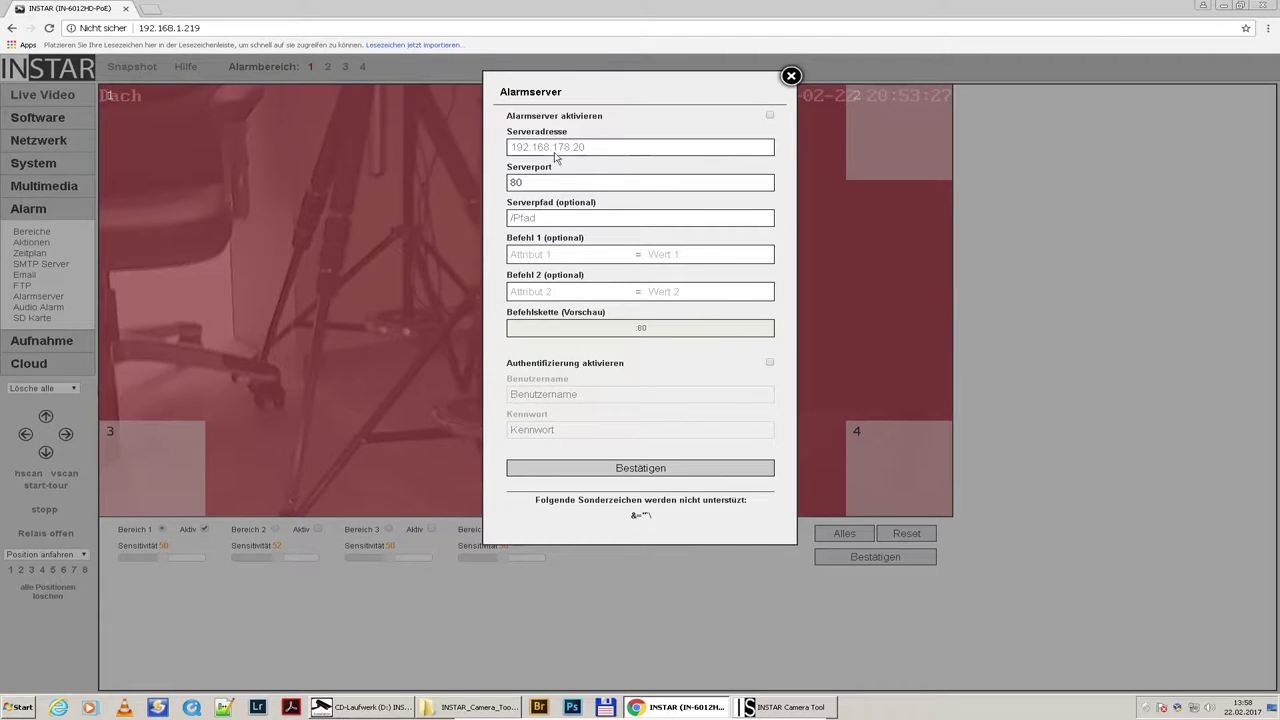
left_click(556, 150)
left_click(549, 187)
left_click(547, 222)
left_click(791, 76)
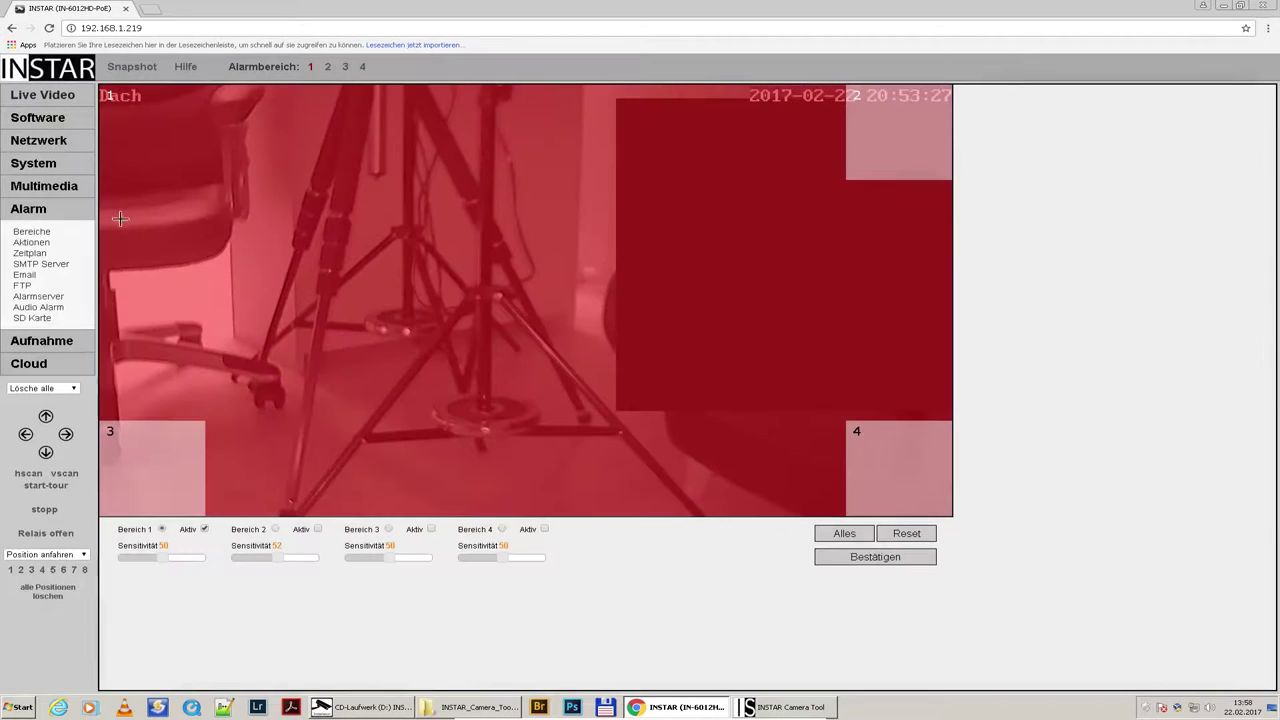
left_click(40, 308)
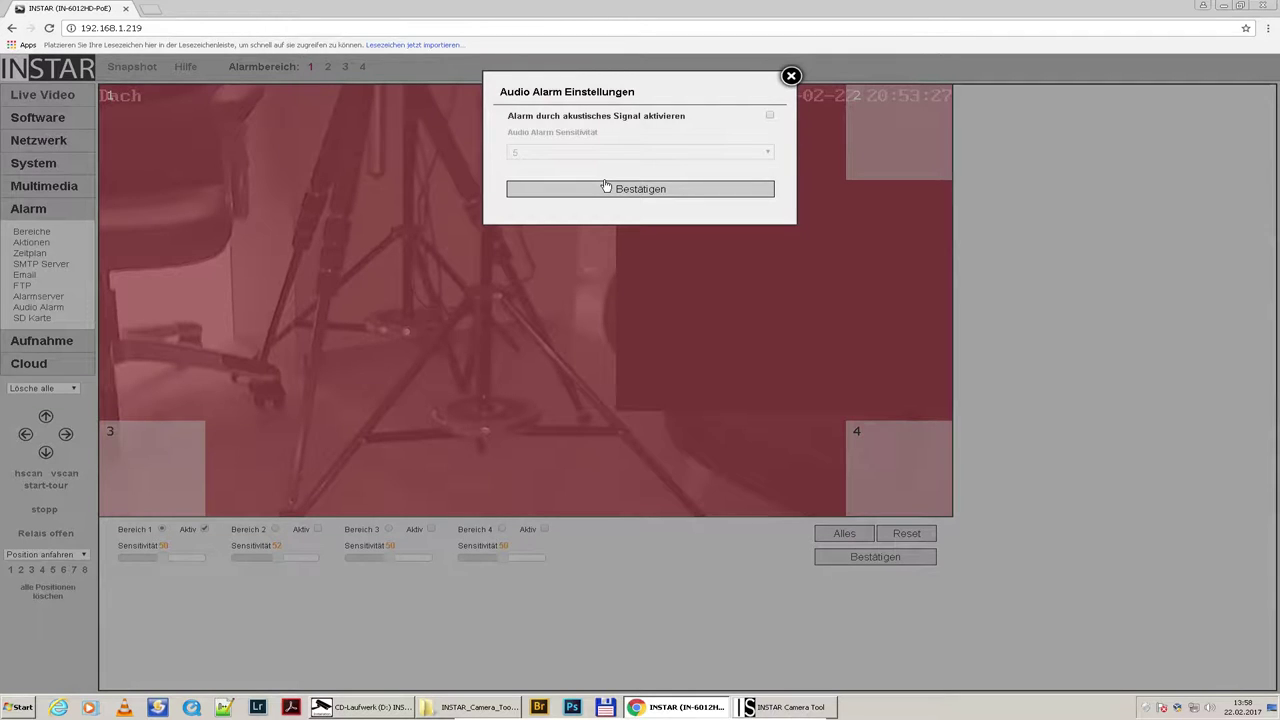
left_click(770, 116)
left_click(742, 155)
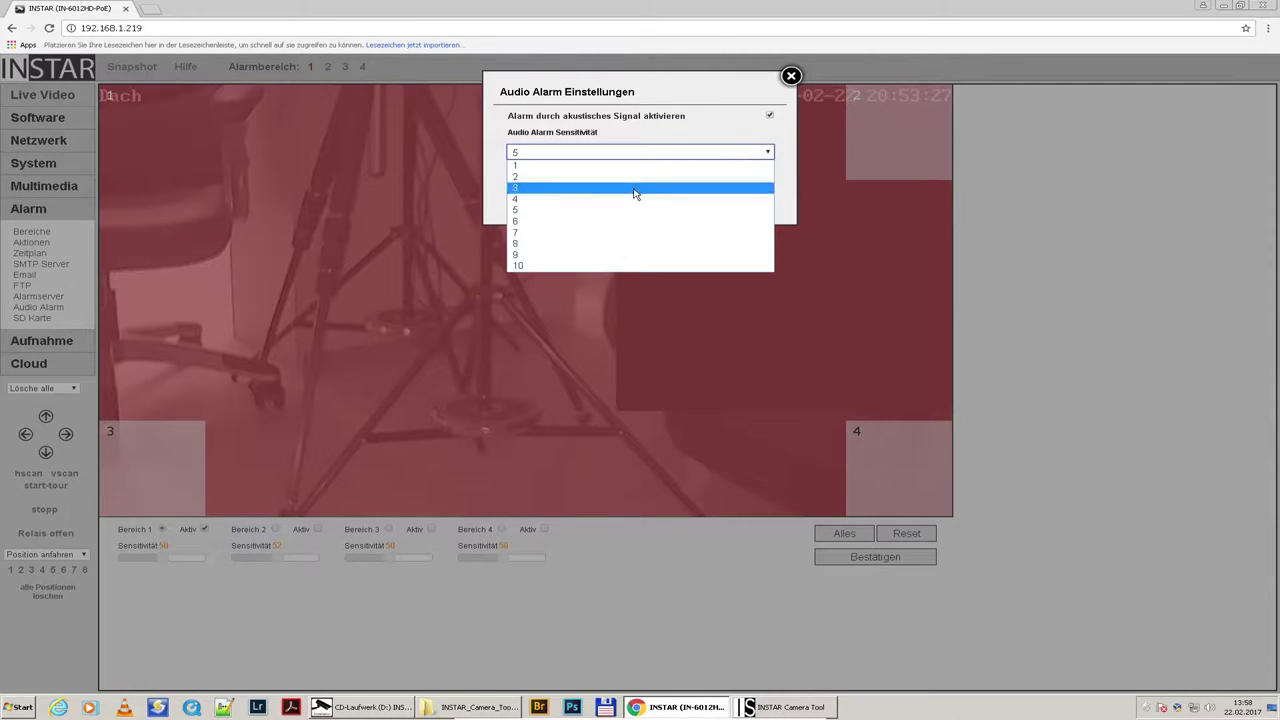
left_click(730, 126)
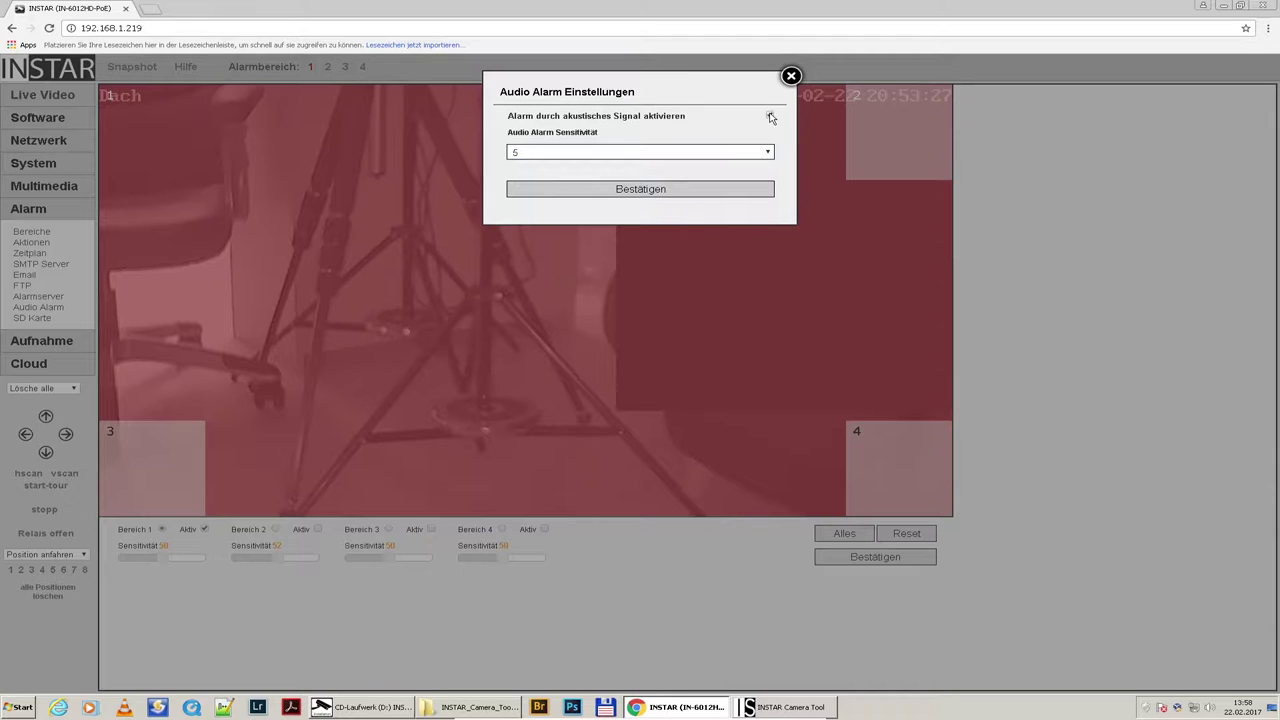
left_click(770, 116)
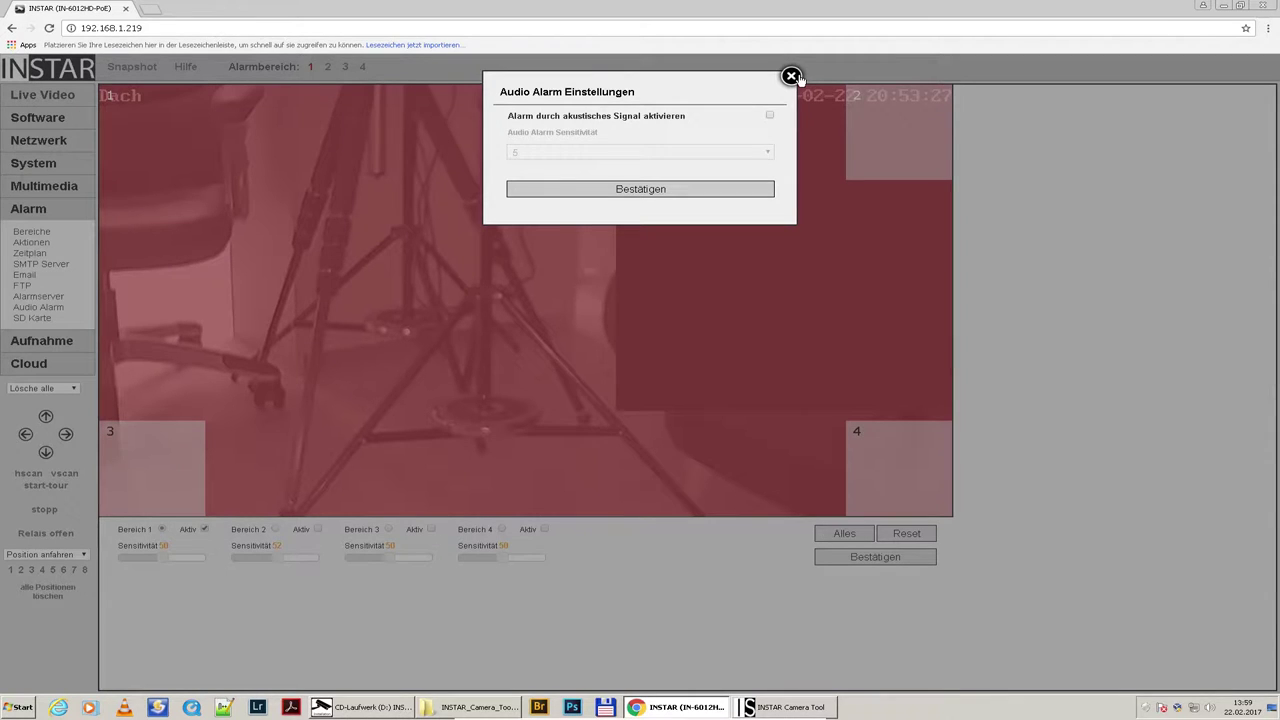
left_click(791, 77)
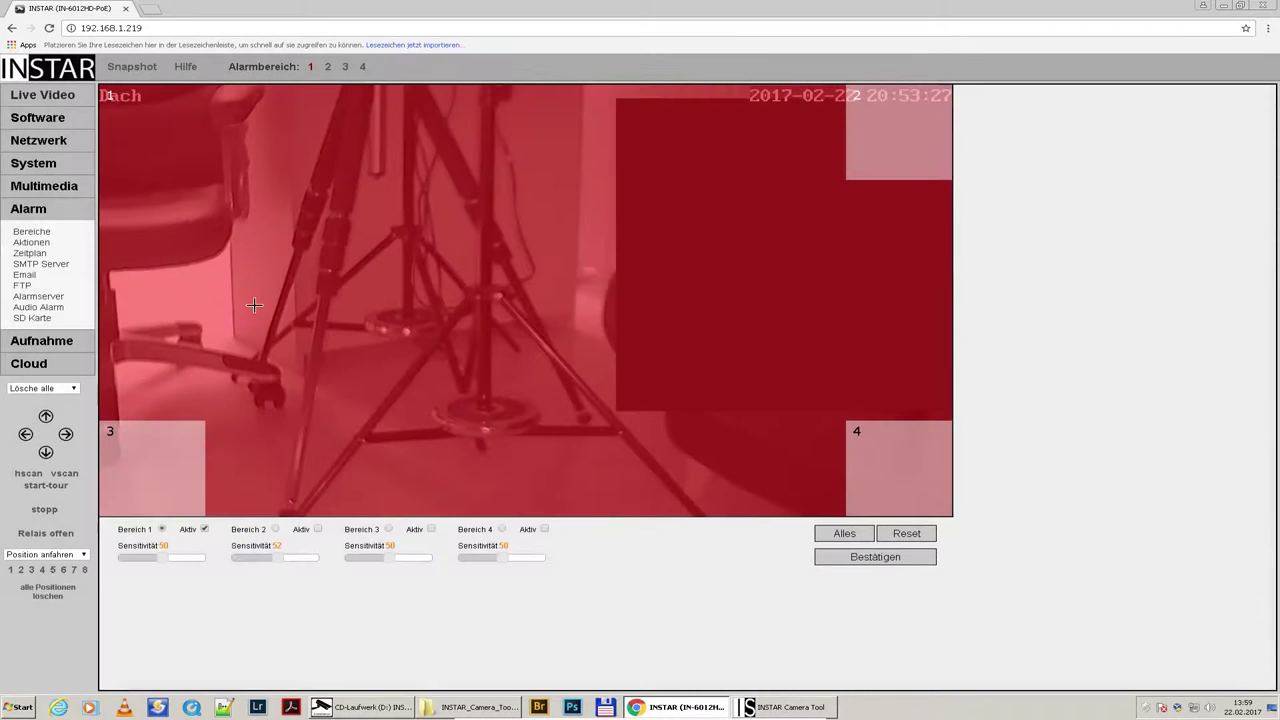
- Attempt to format the SD card, dismiss the unknown error and untick the format option
left_click(42, 318)
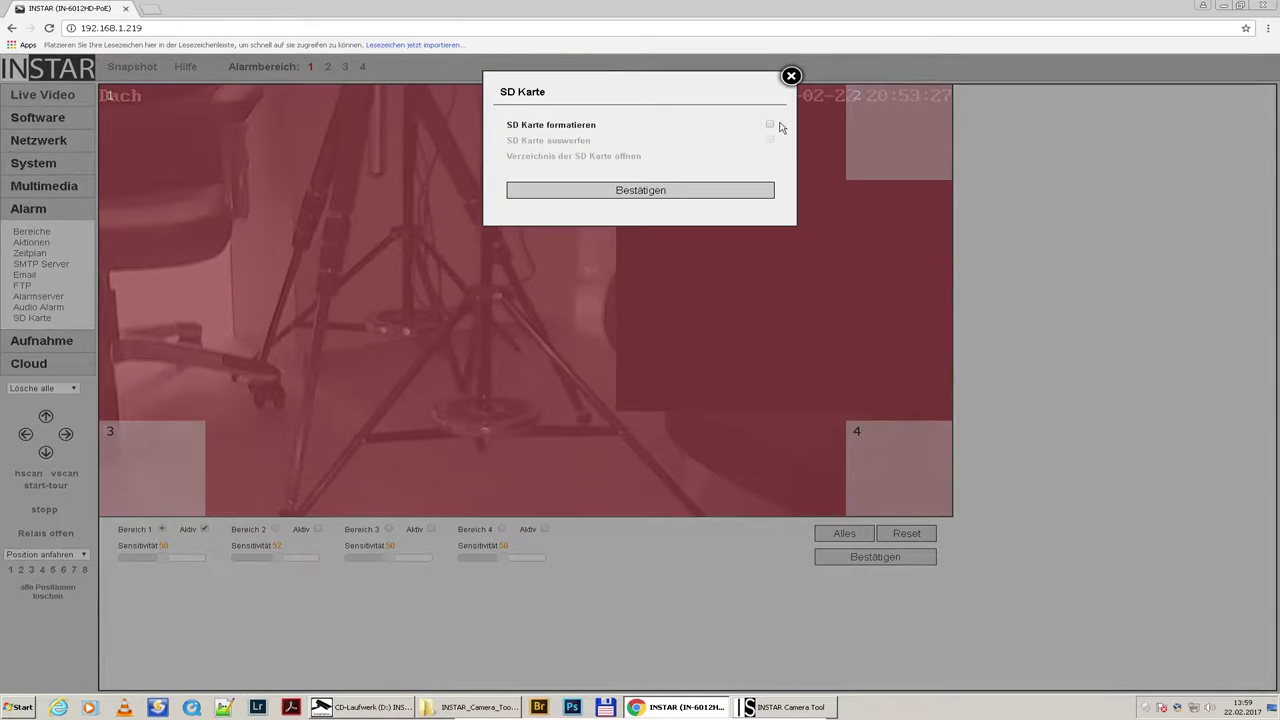
left_click(651, 194)
left_click(686, 111)
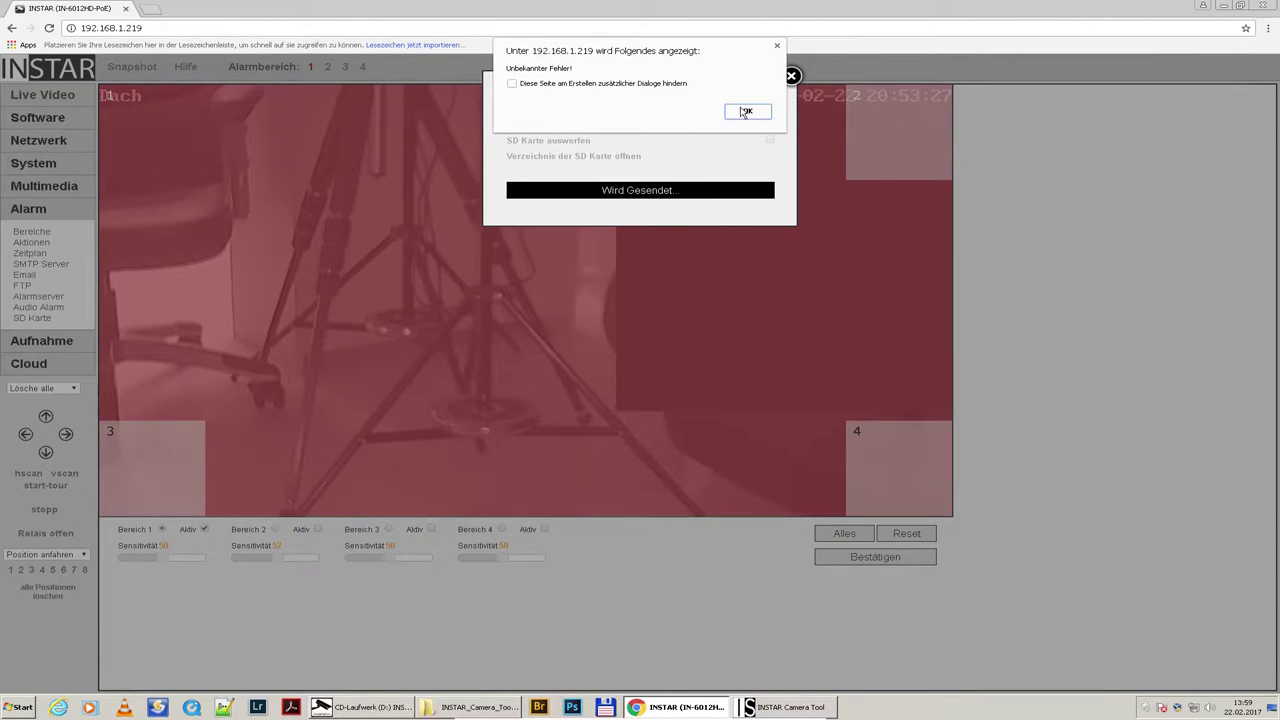
left_click(746, 112)
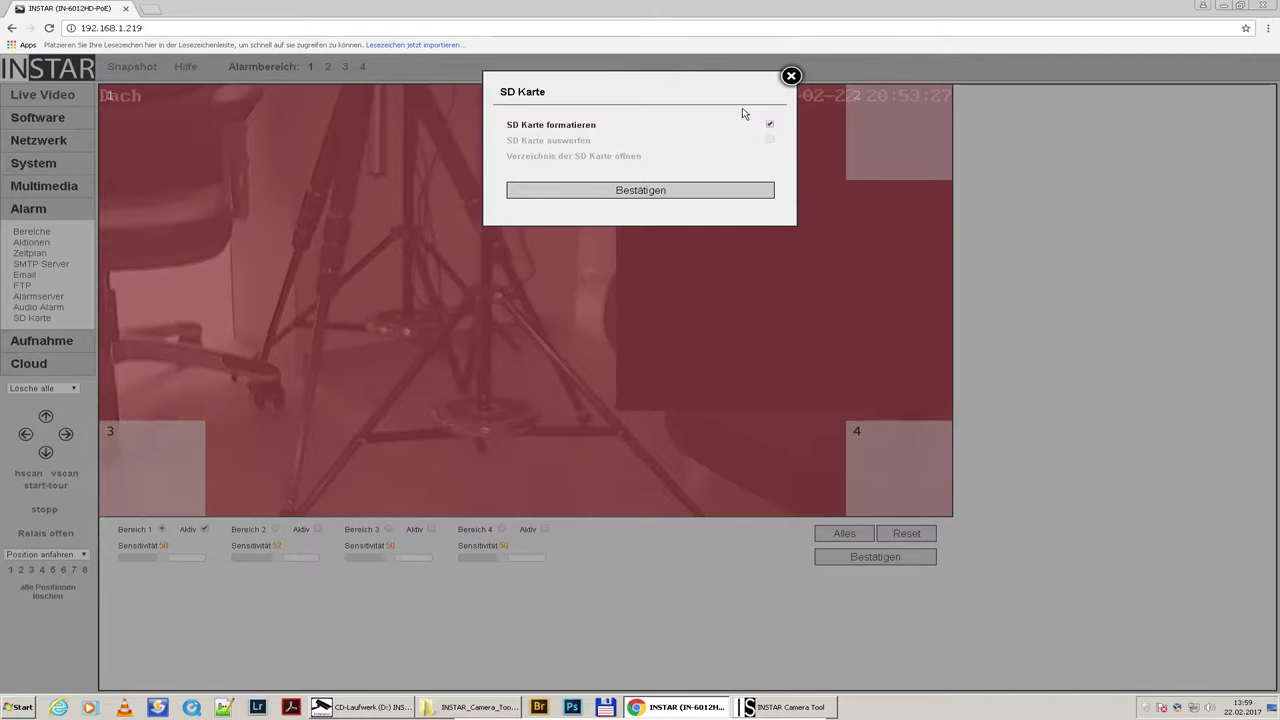
left_click(771, 125)
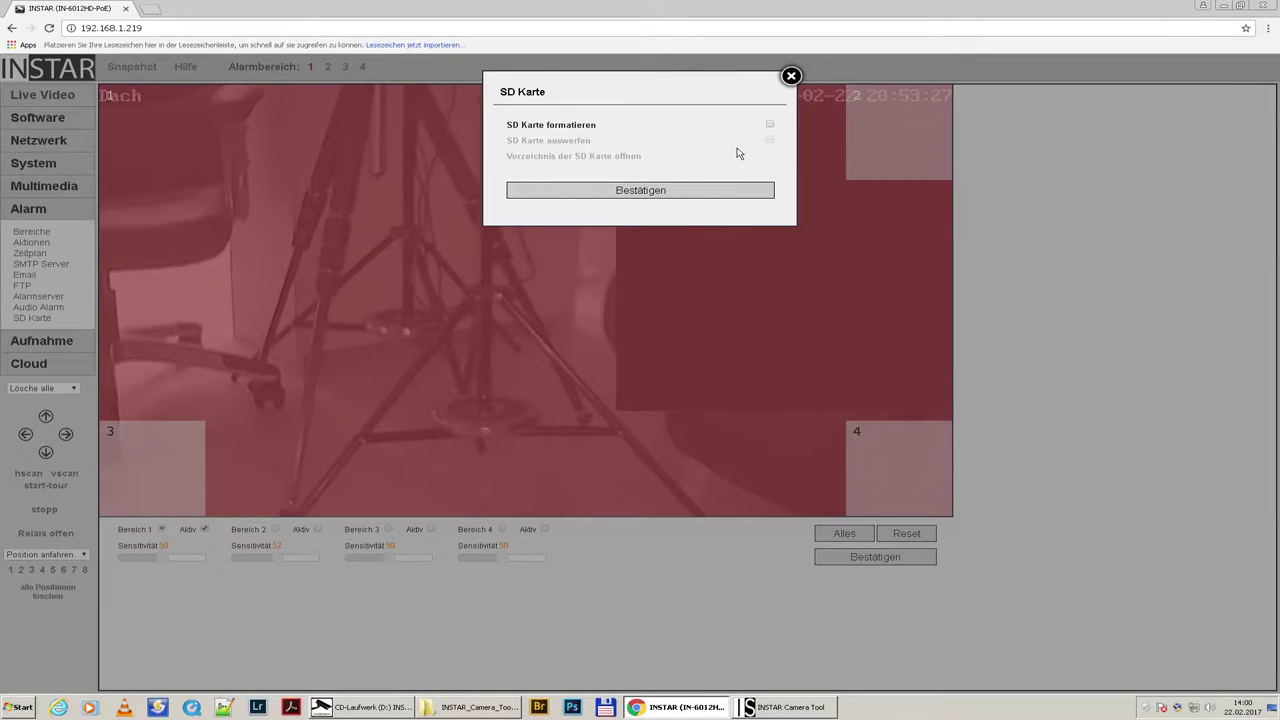
- Re-tick the format option, format the SD card, acknowledge the success and close the settings
left_click(770, 125)
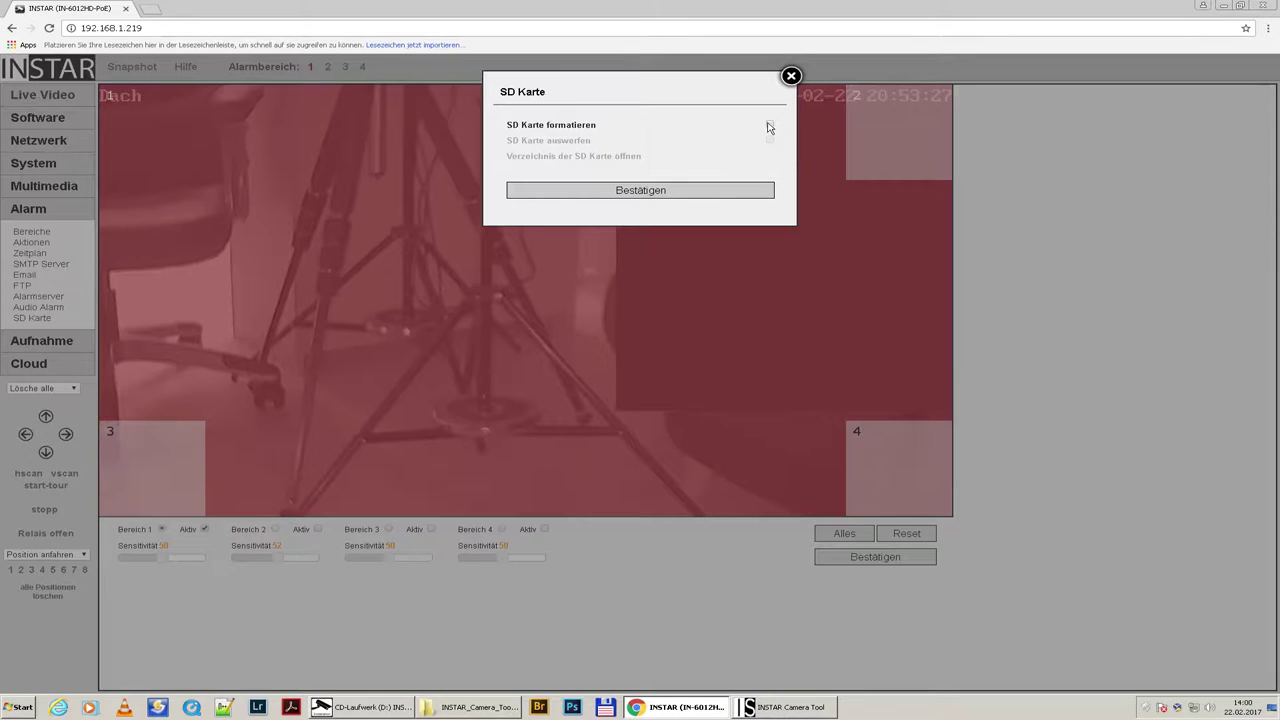
left_click(653, 193)
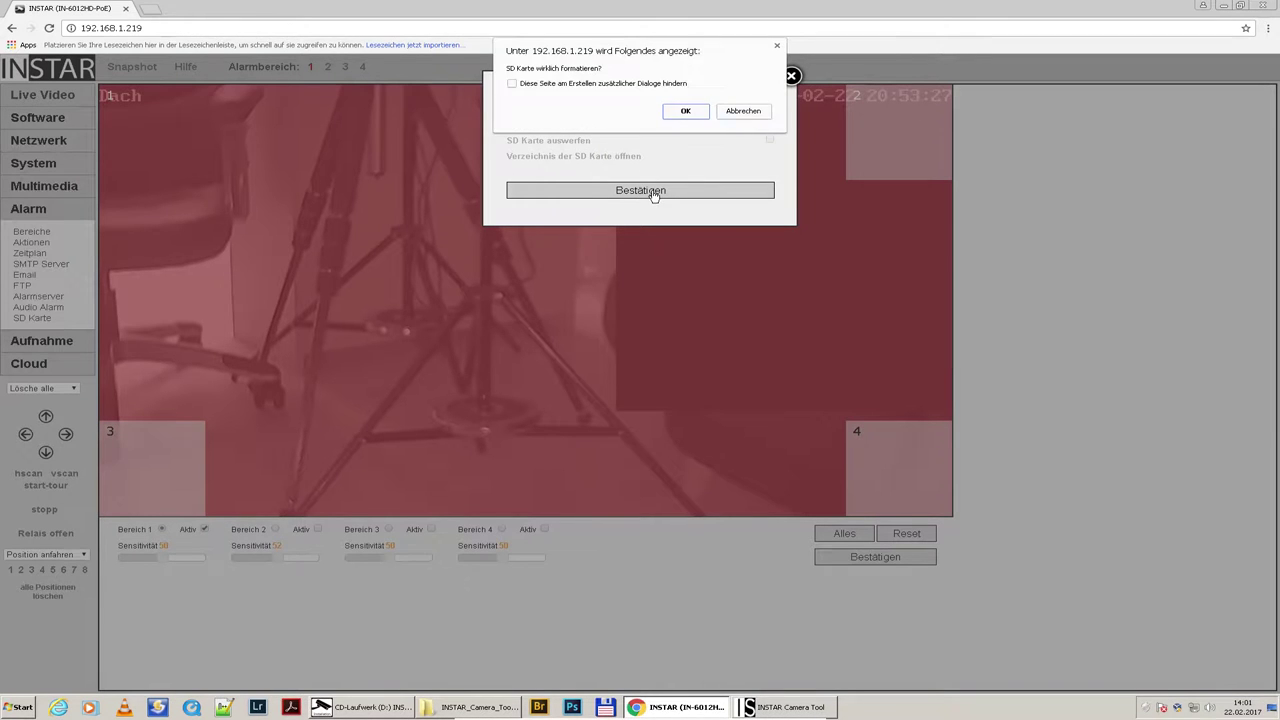
left_click(674, 115)
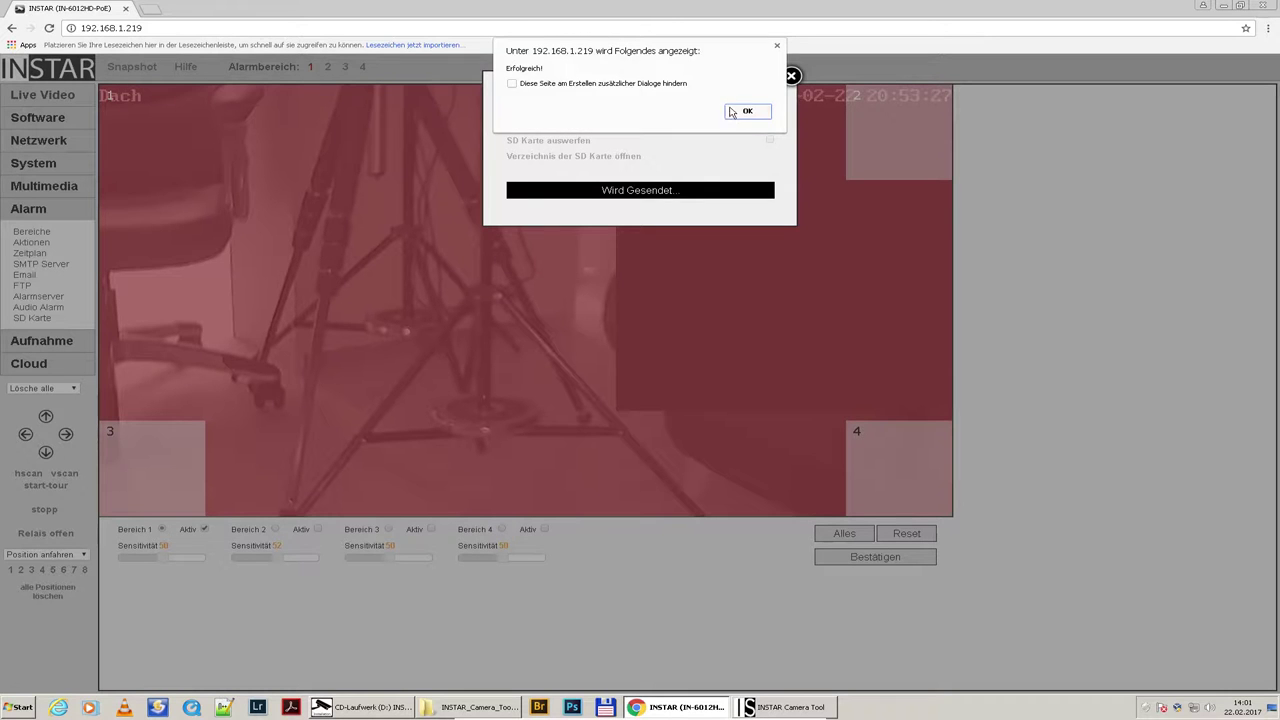
left_click(742, 111)
left_click(791, 76)
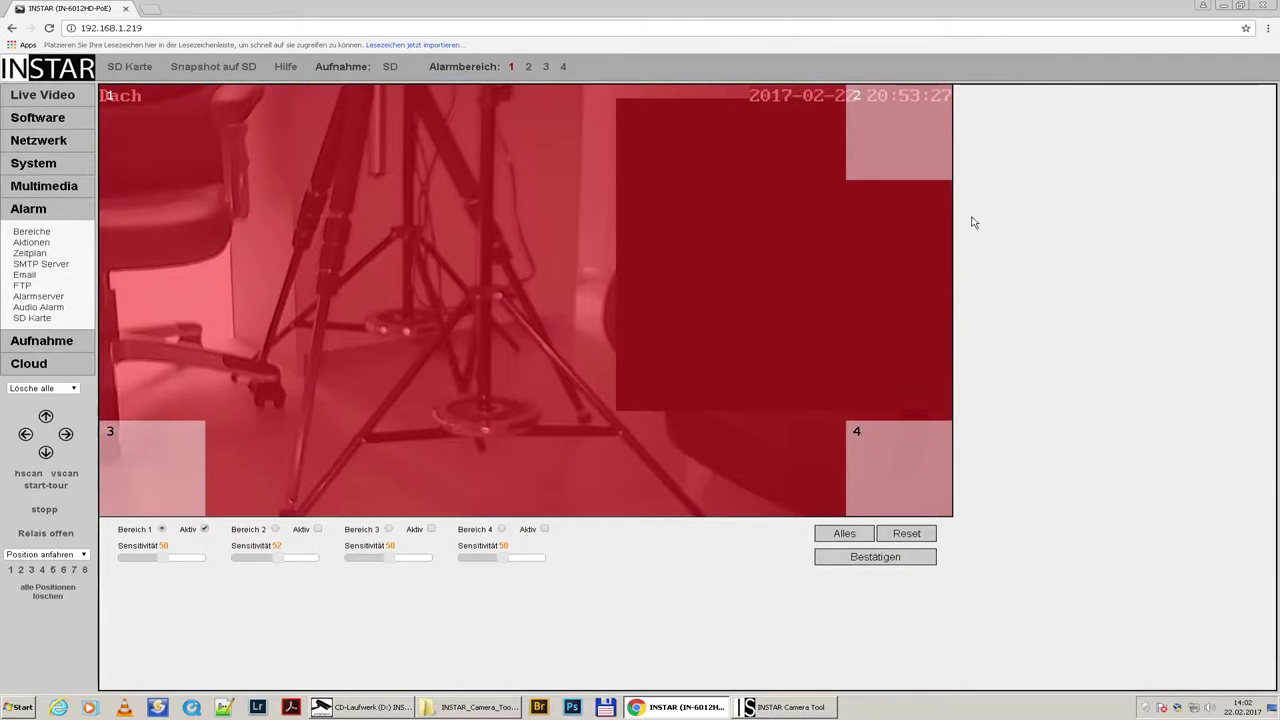
- Set the photo series recording schedule to weekday working hours 8–18 and save it
left_click(45, 342)
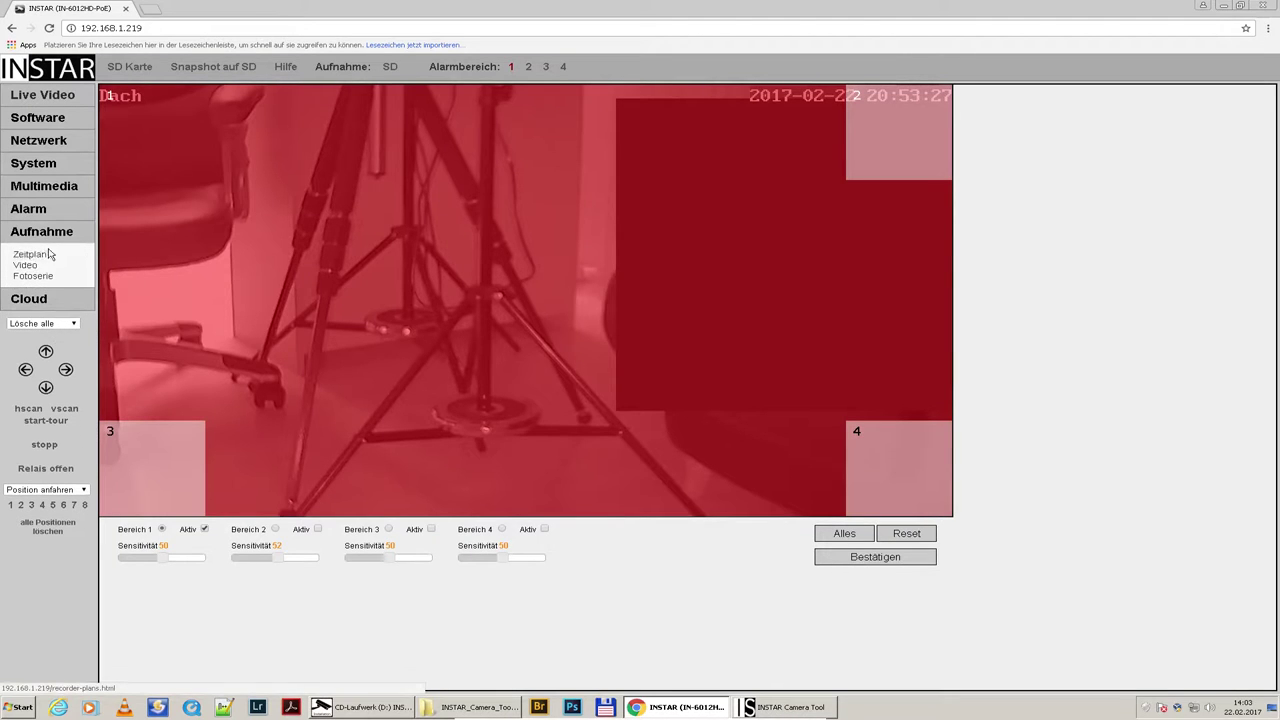
left_click(38, 257)
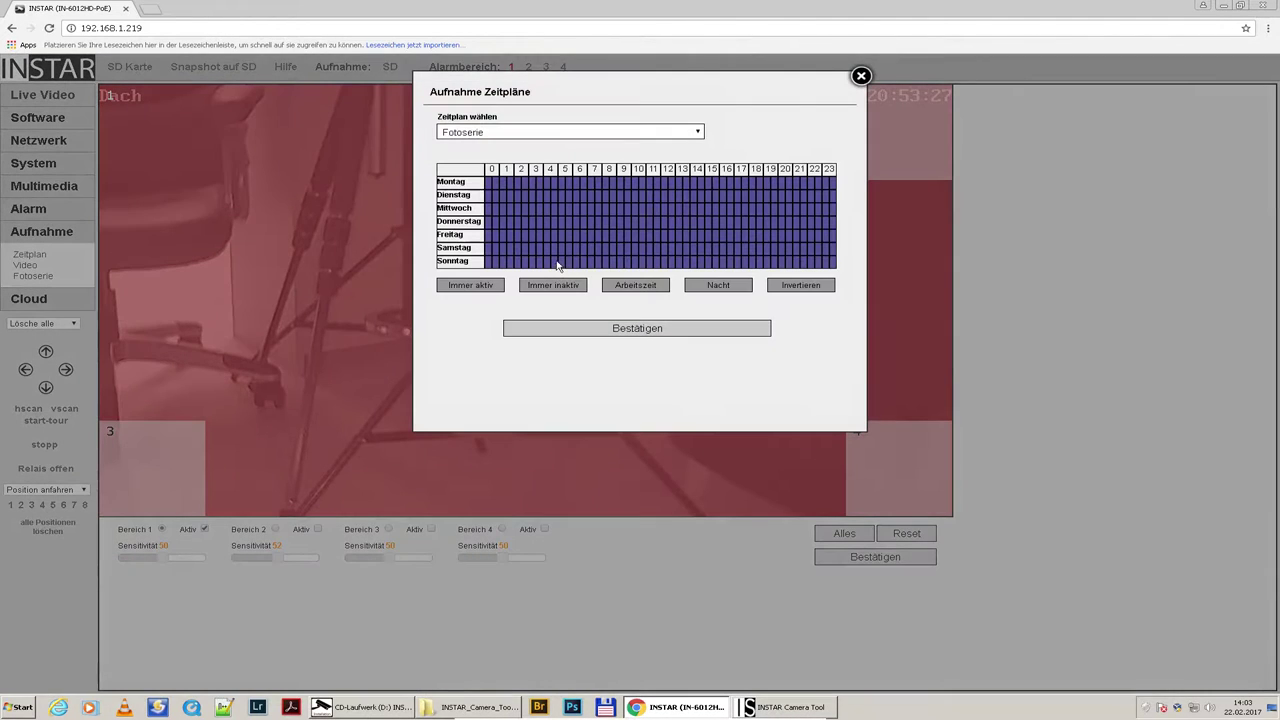
left_click(587, 133)
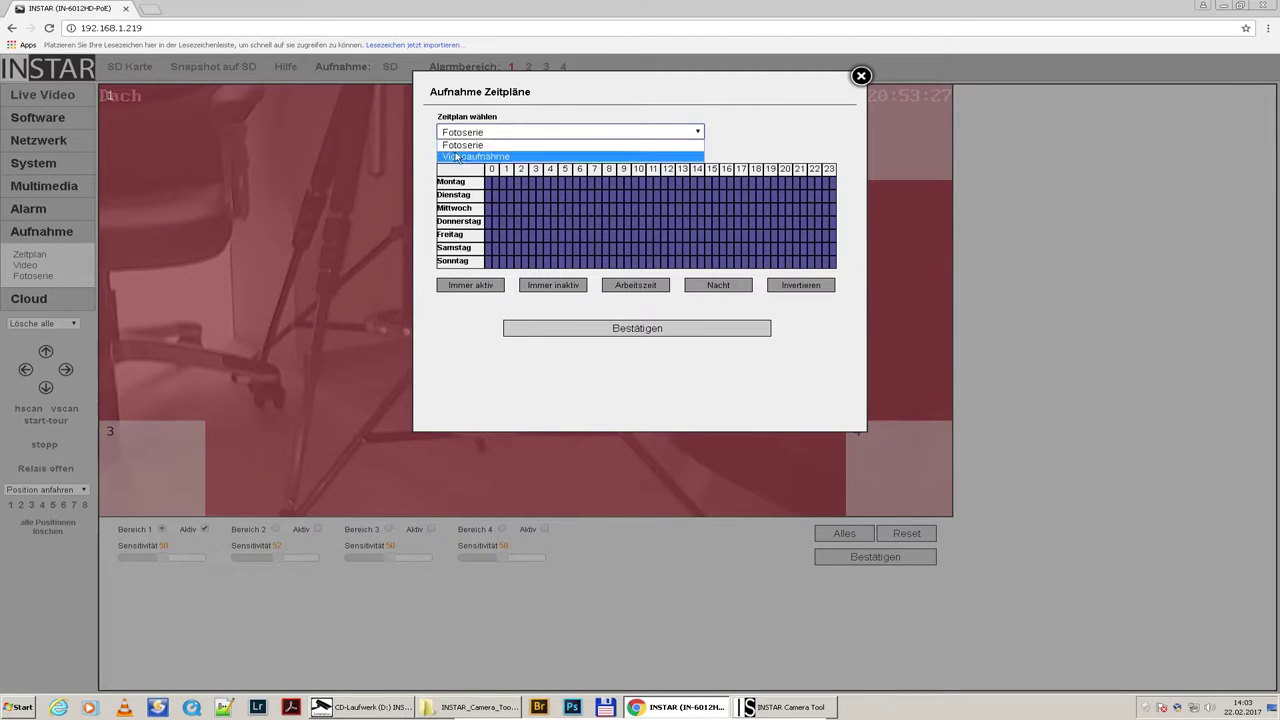
left_click(462, 148)
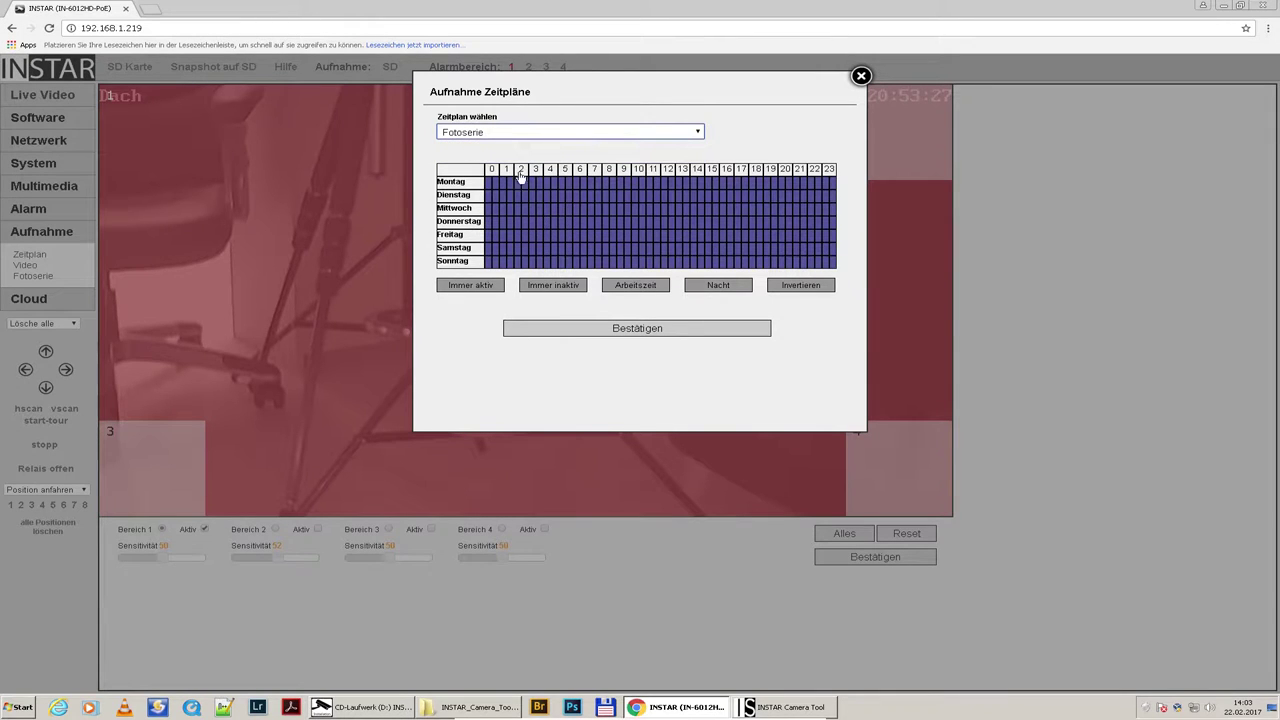
left_click(638, 290)
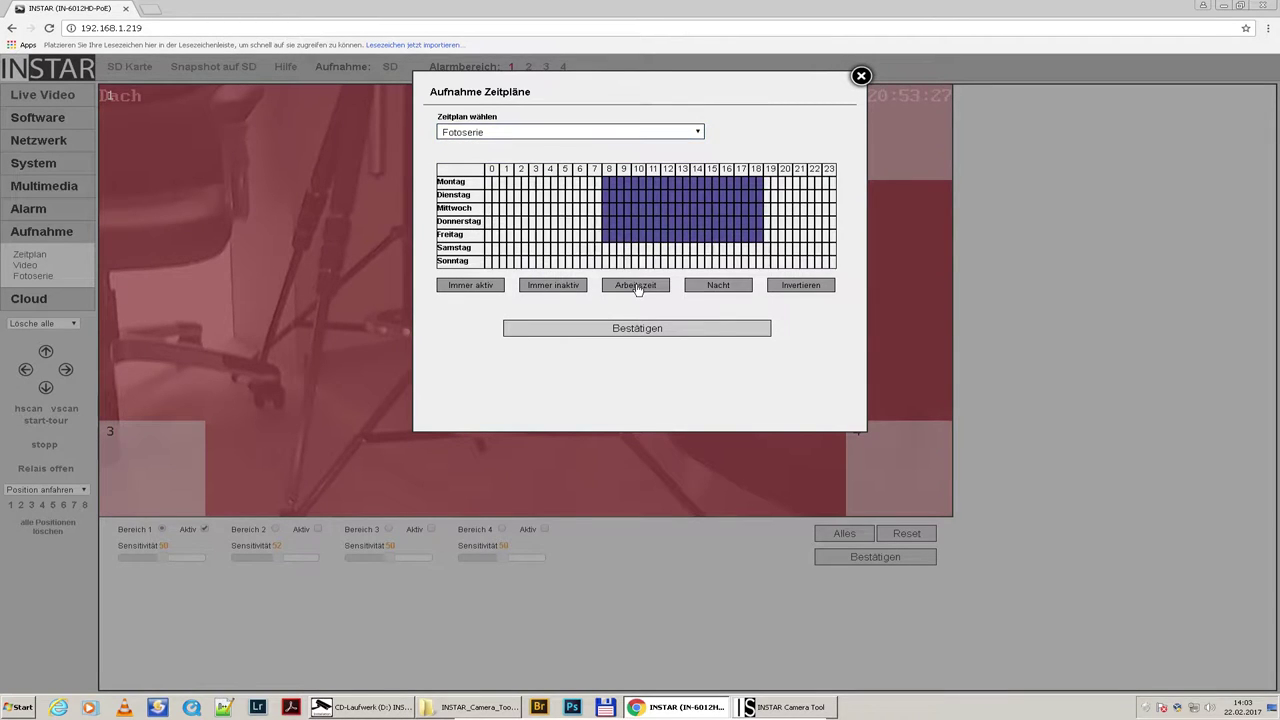
left_click(641, 330)
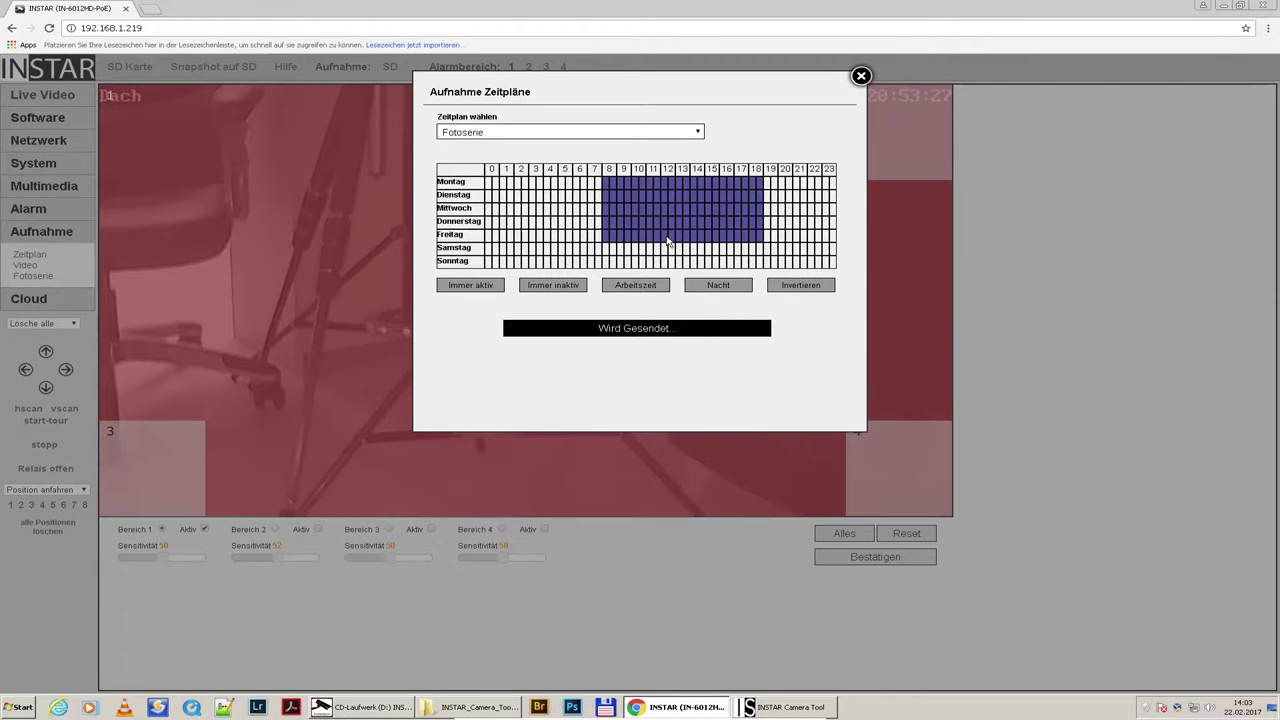
- Check the video recording schedule remains at all hours, then close the recording schedules
left_click(594, 132)
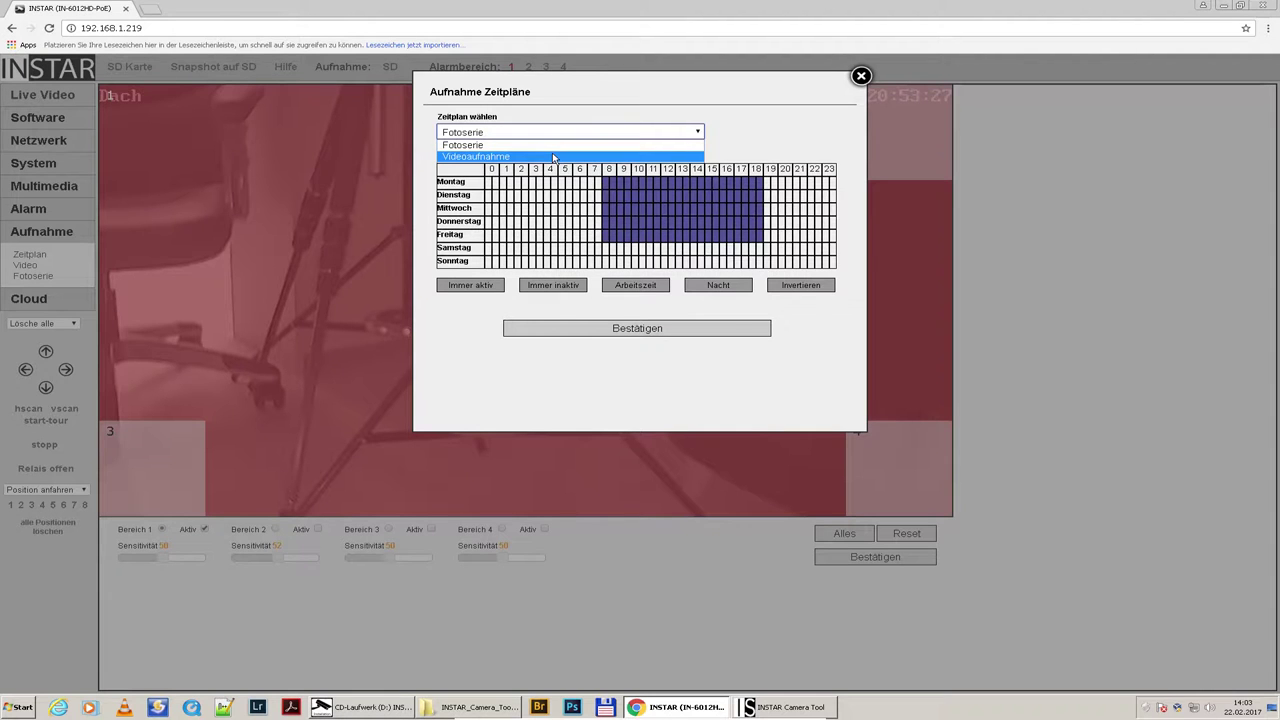
left_click(553, 157)
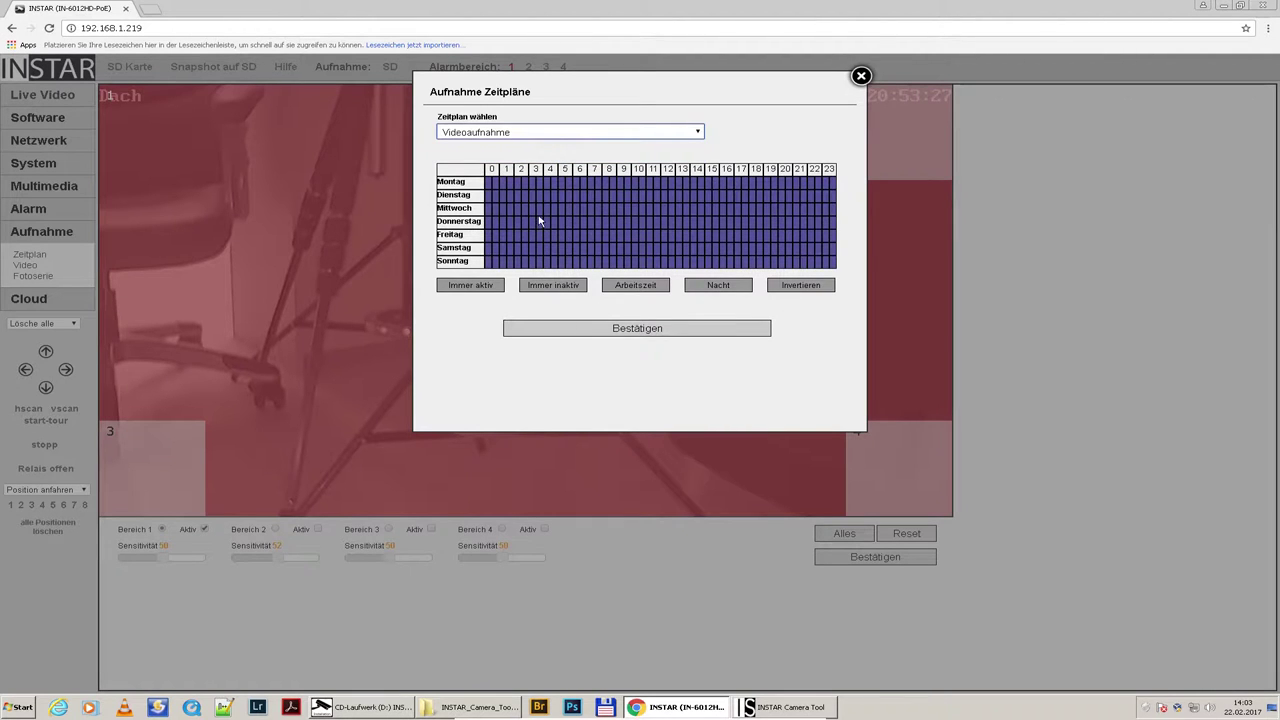
left_click(622, 132)
left_click(620, 147)
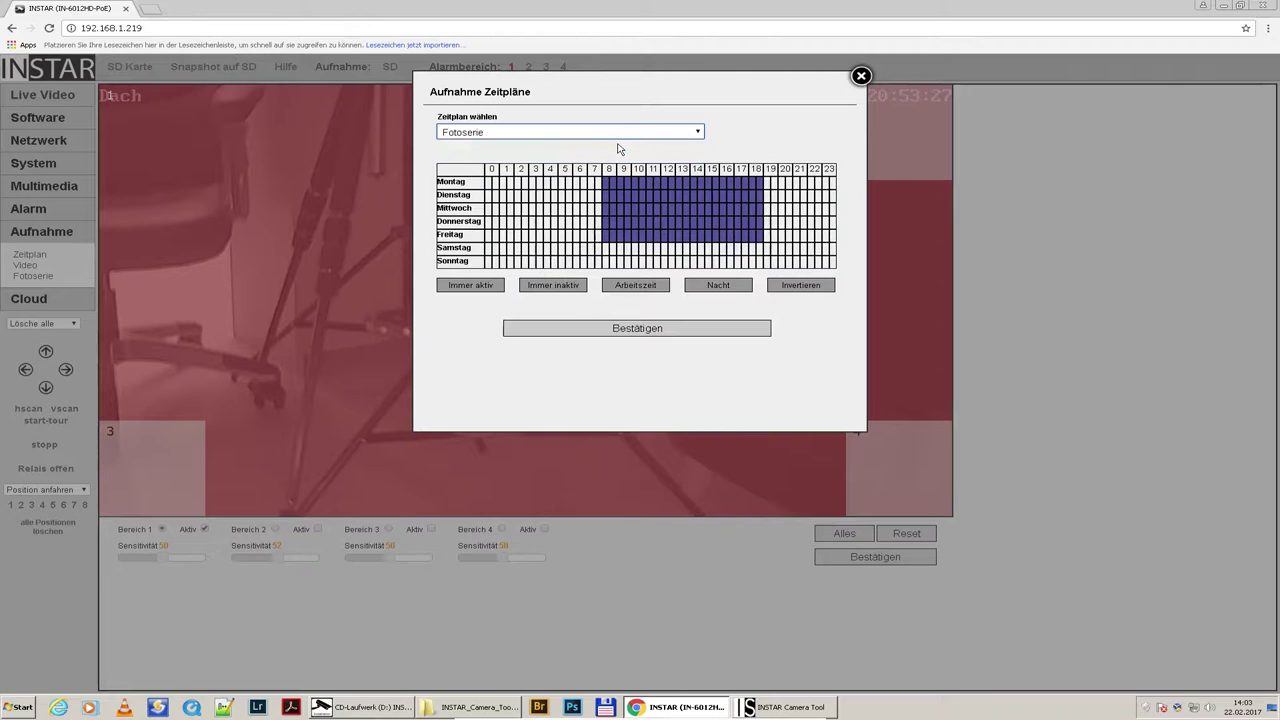
left_click(626, 133)
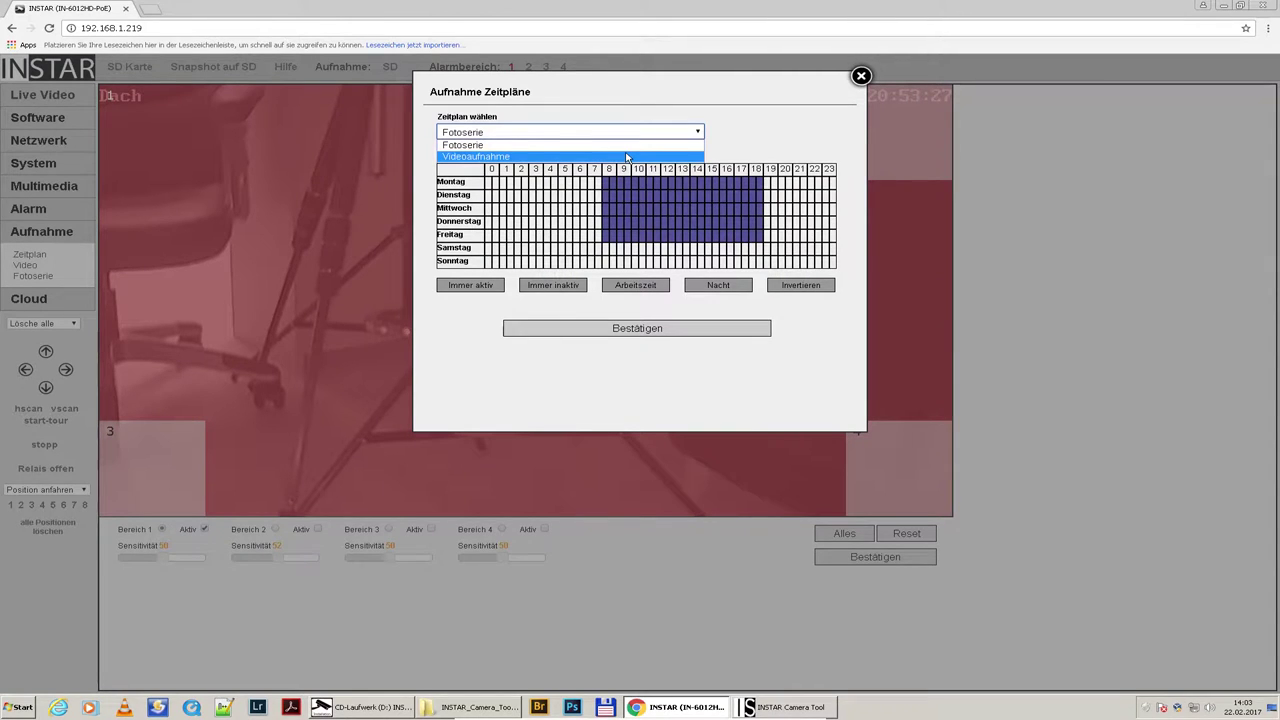
left_click(626, 157)
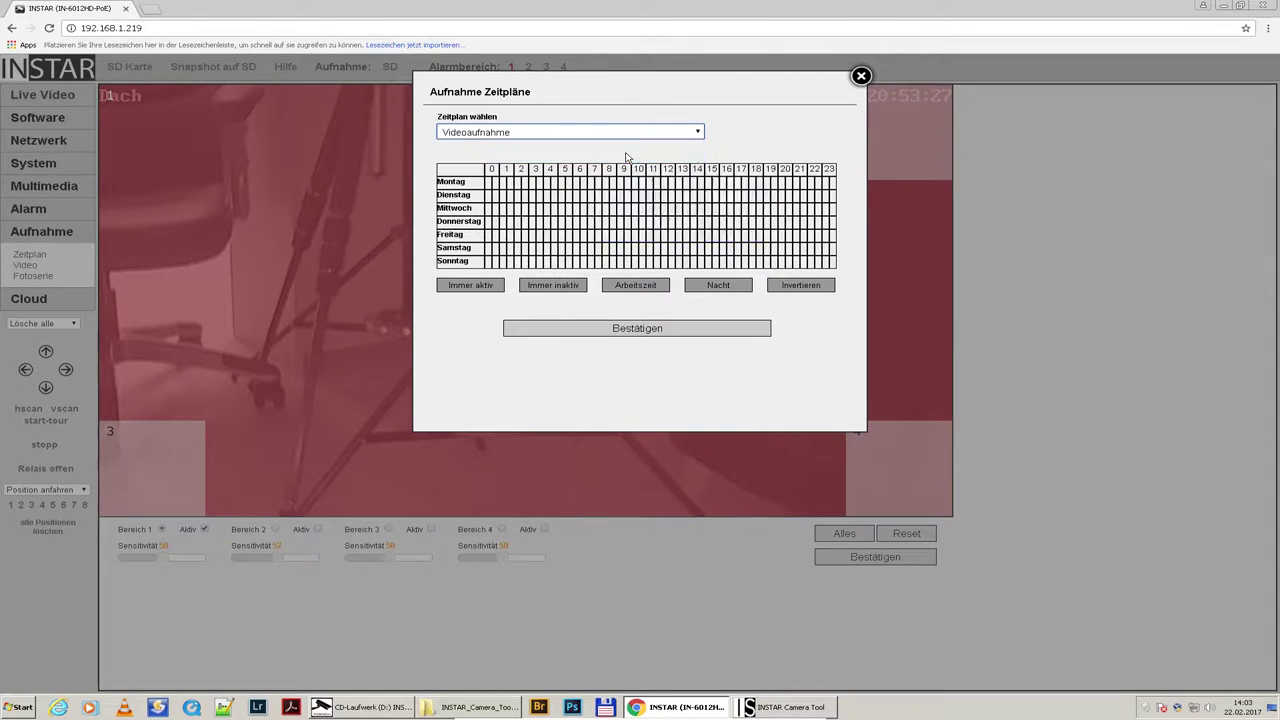
left_click(861, 76)
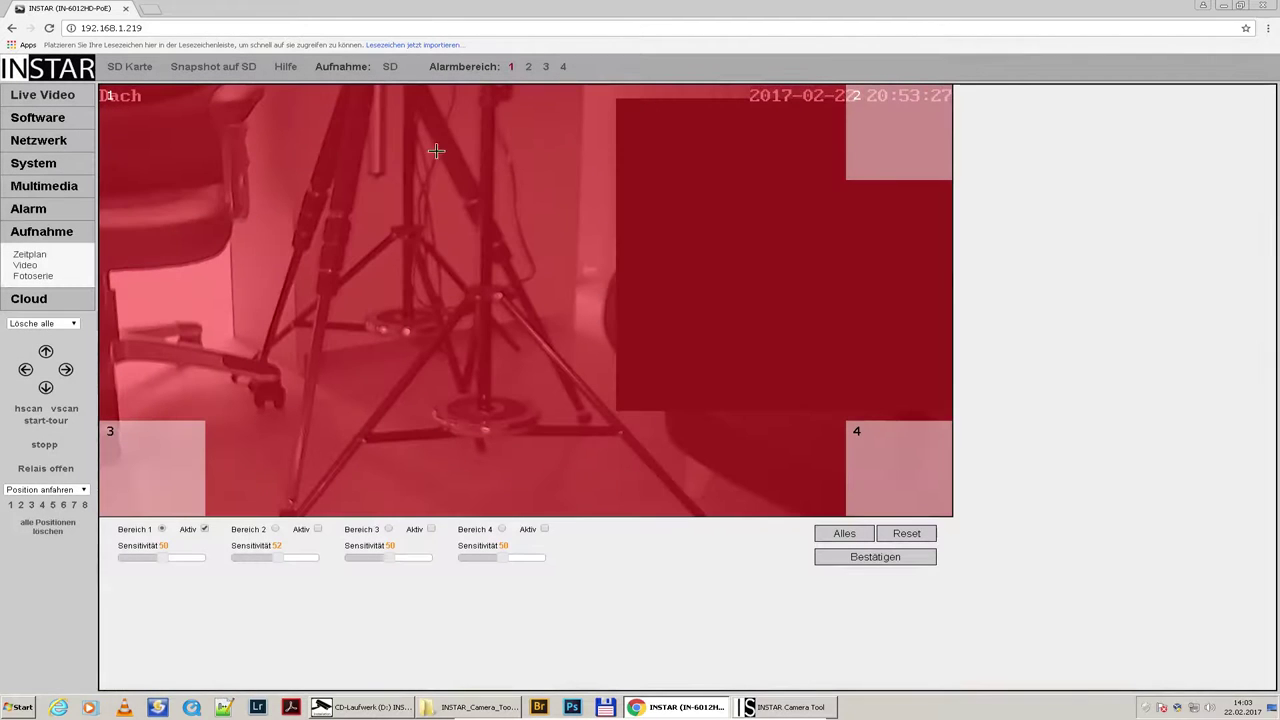
left_click(22, 266)
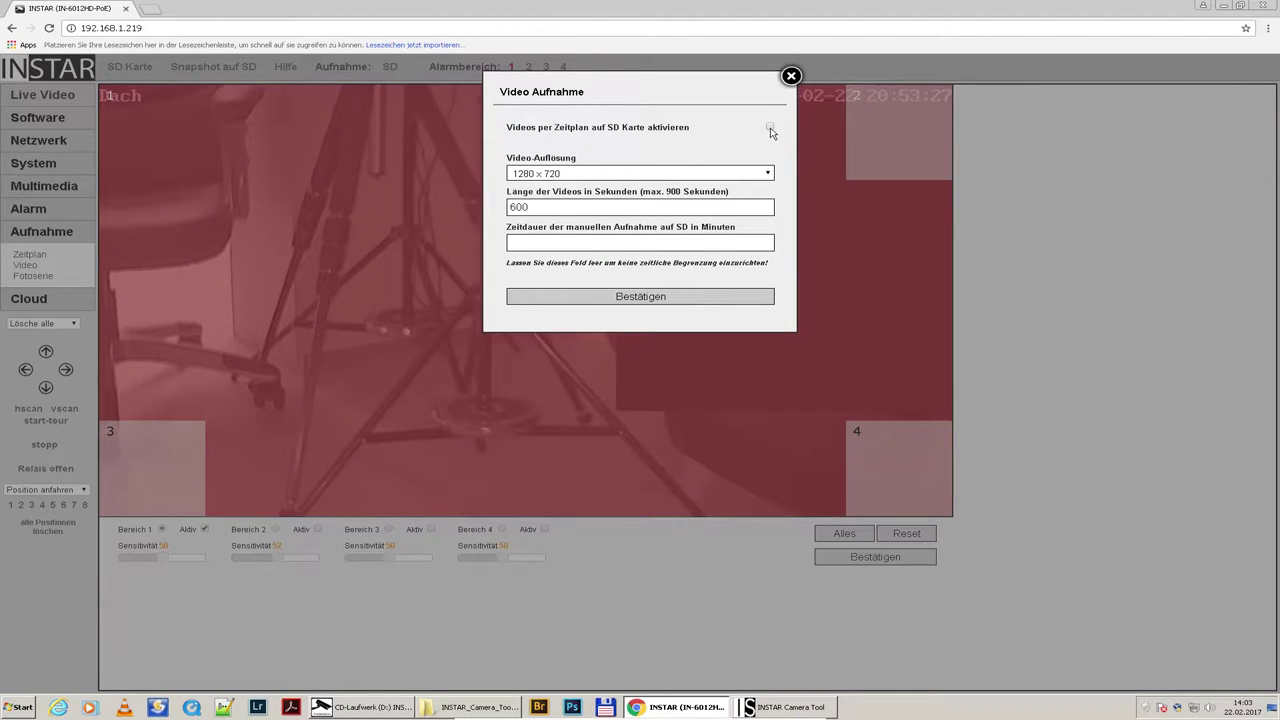
left_click(730, 177)
left_click(628, 186)
left_click(791, 76)
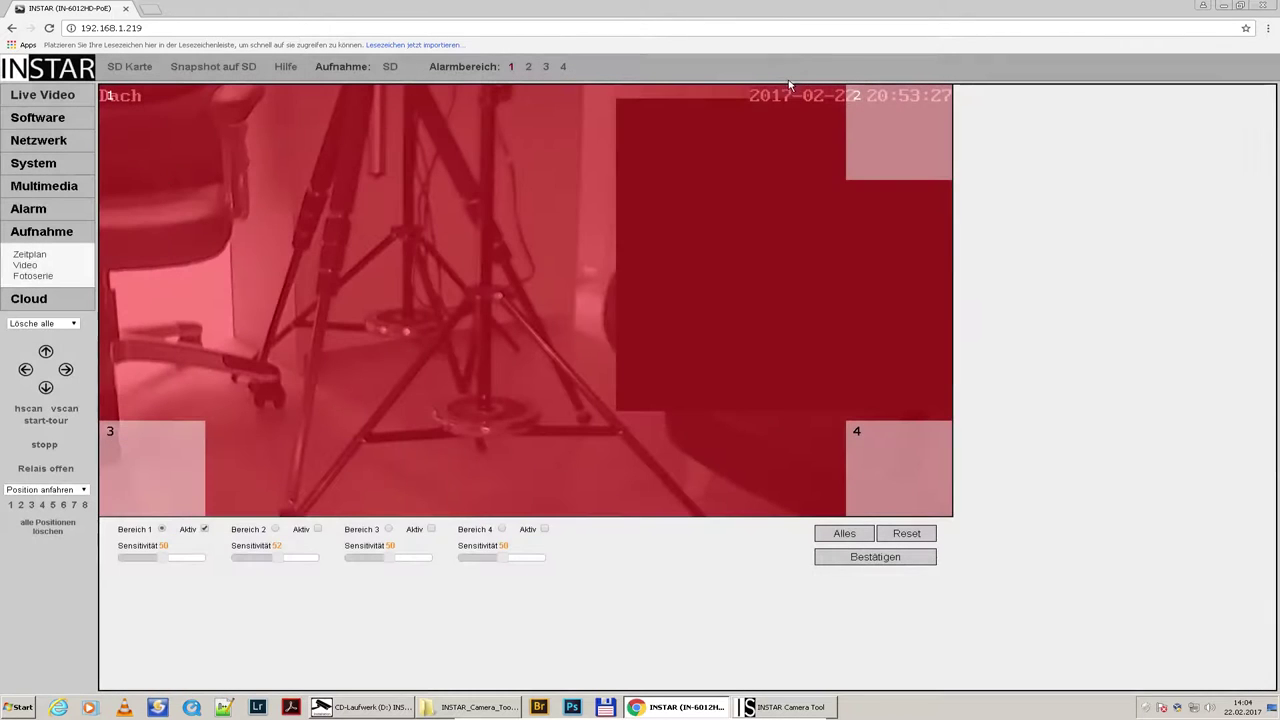
- Enable photo series to SD card, email and FTP every 60 seconds, keeping timestamped file names
left_click(41, 277)
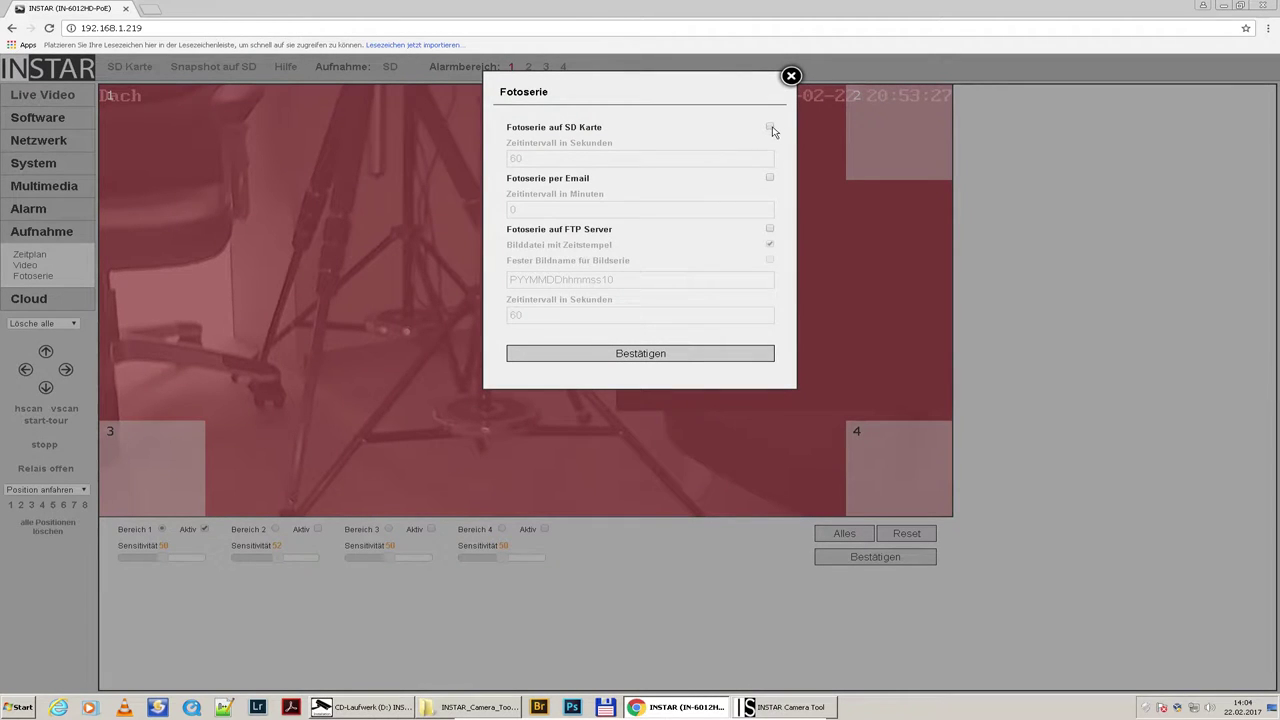
left_click(770, 128)
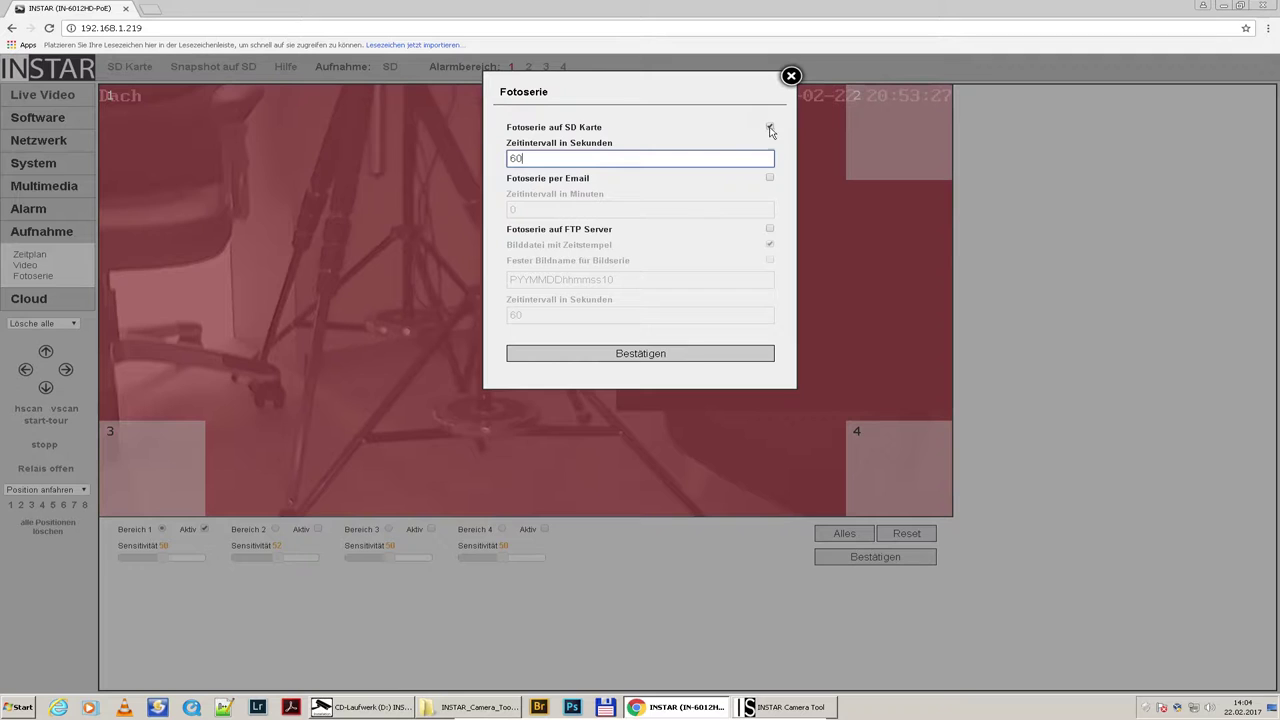
left_click(770, 178)
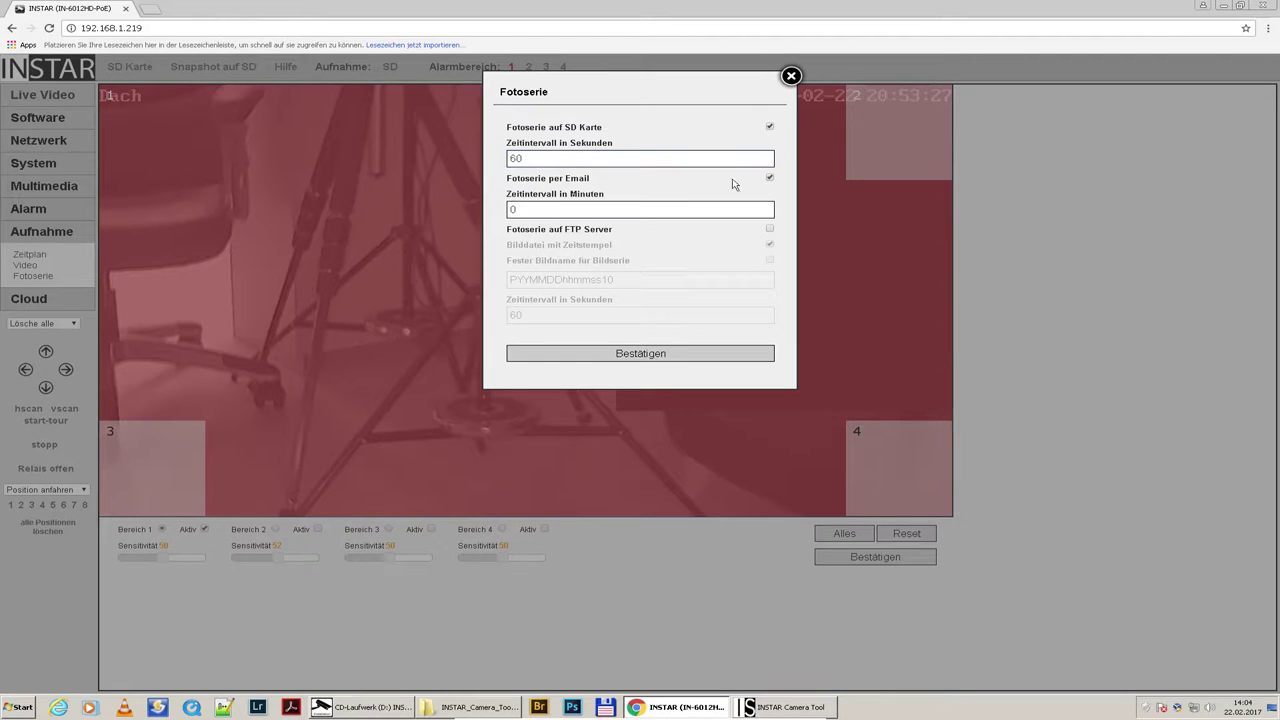
left_click(630, 211)
left_click(770, 230)
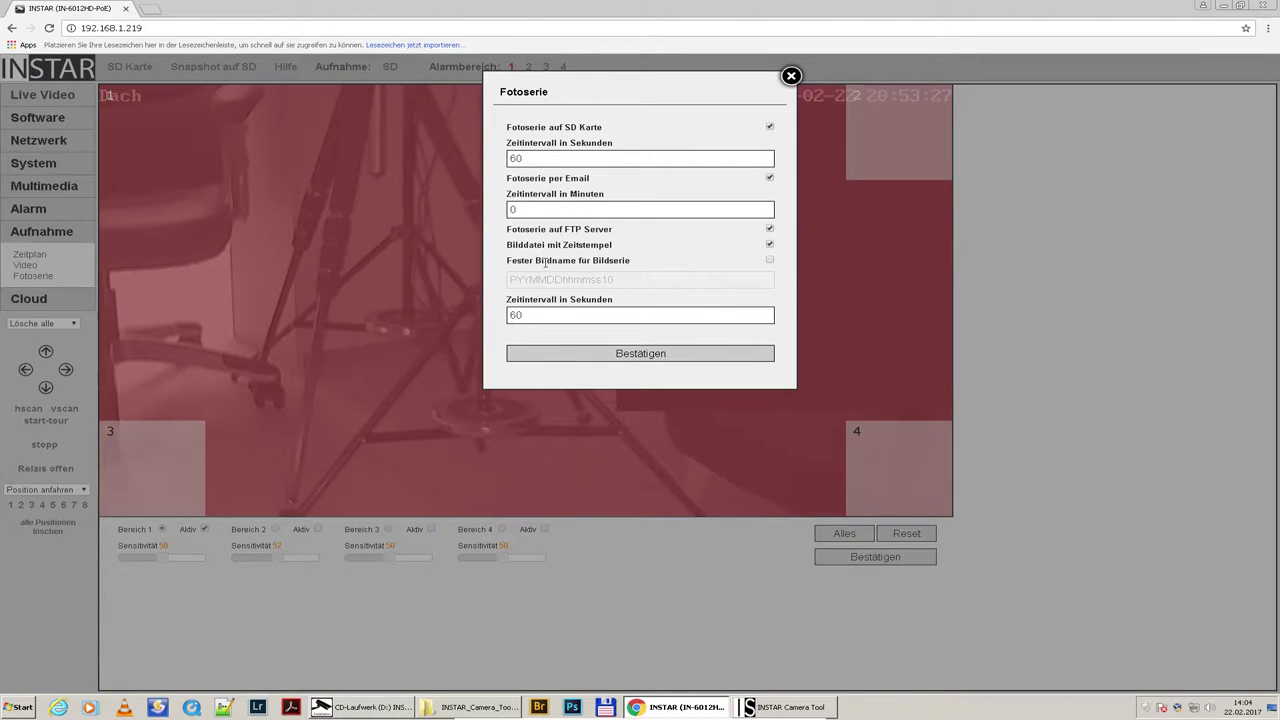
left_click(770, 260)
left_click(770, 260)
key("Return")
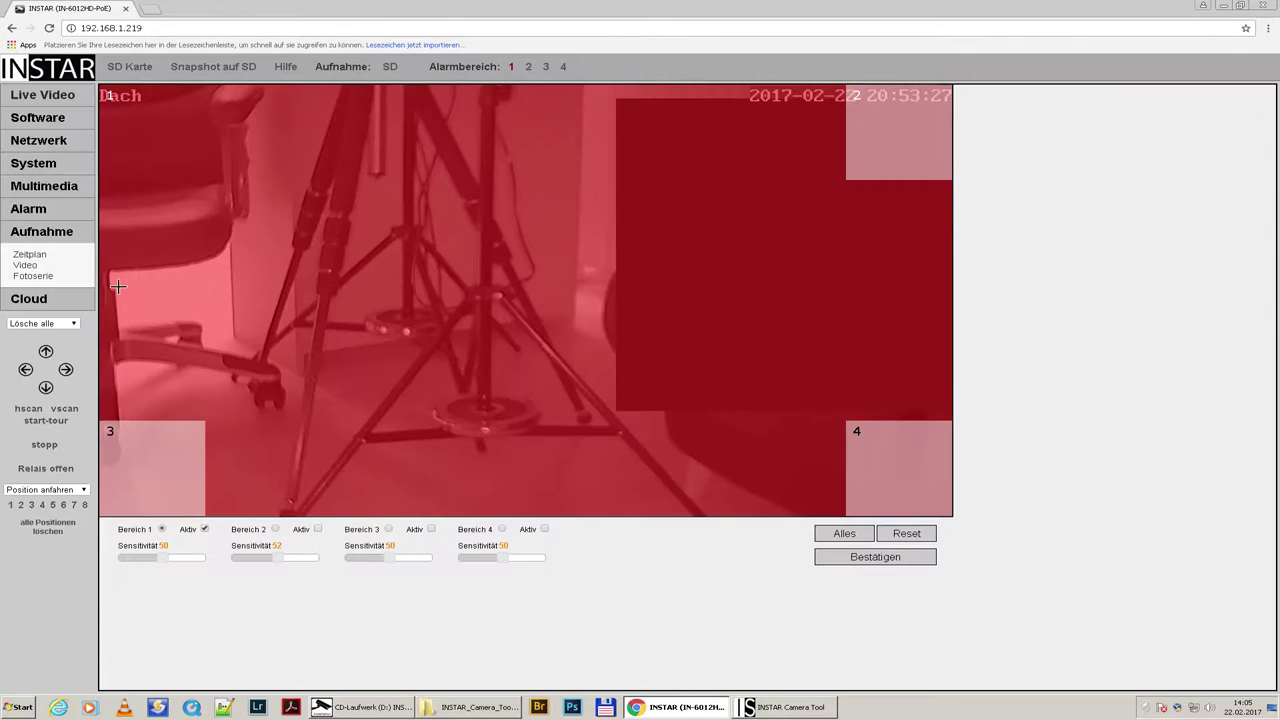
- Choose Cloud > Einführung to show the INSTAR Cloud introduction page
left_click(33, 302)
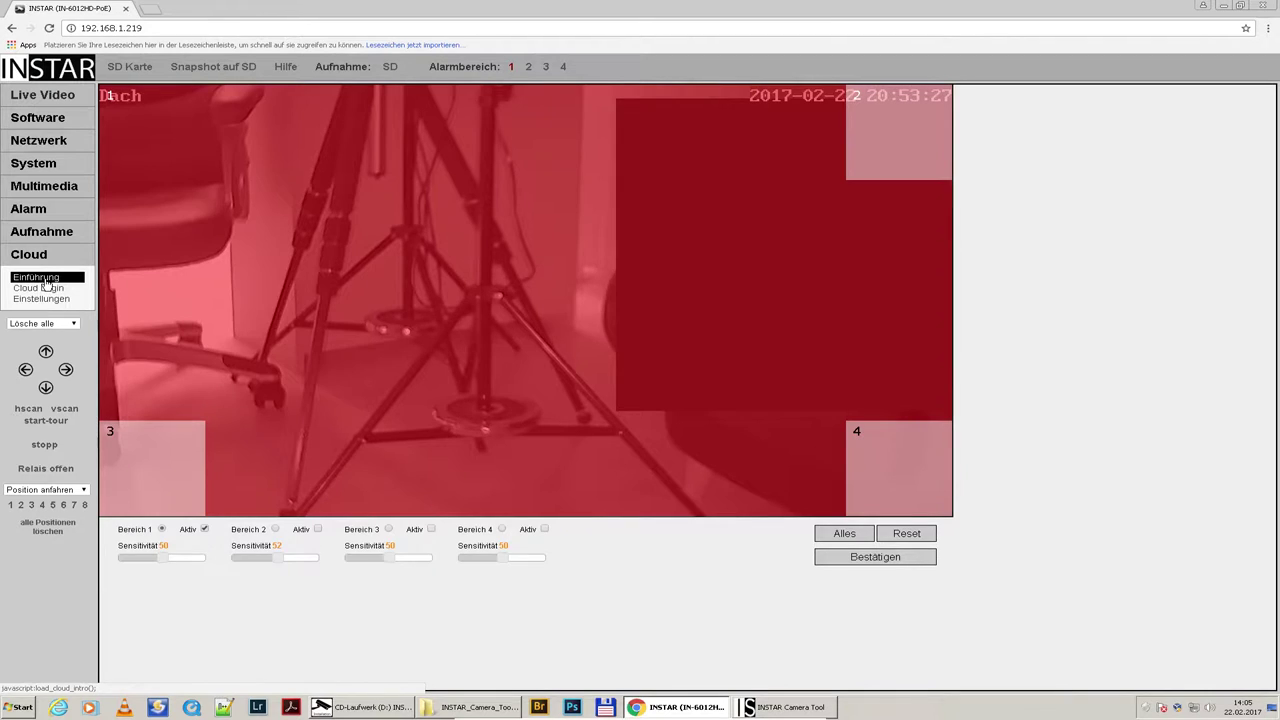
left_click(46, 283)
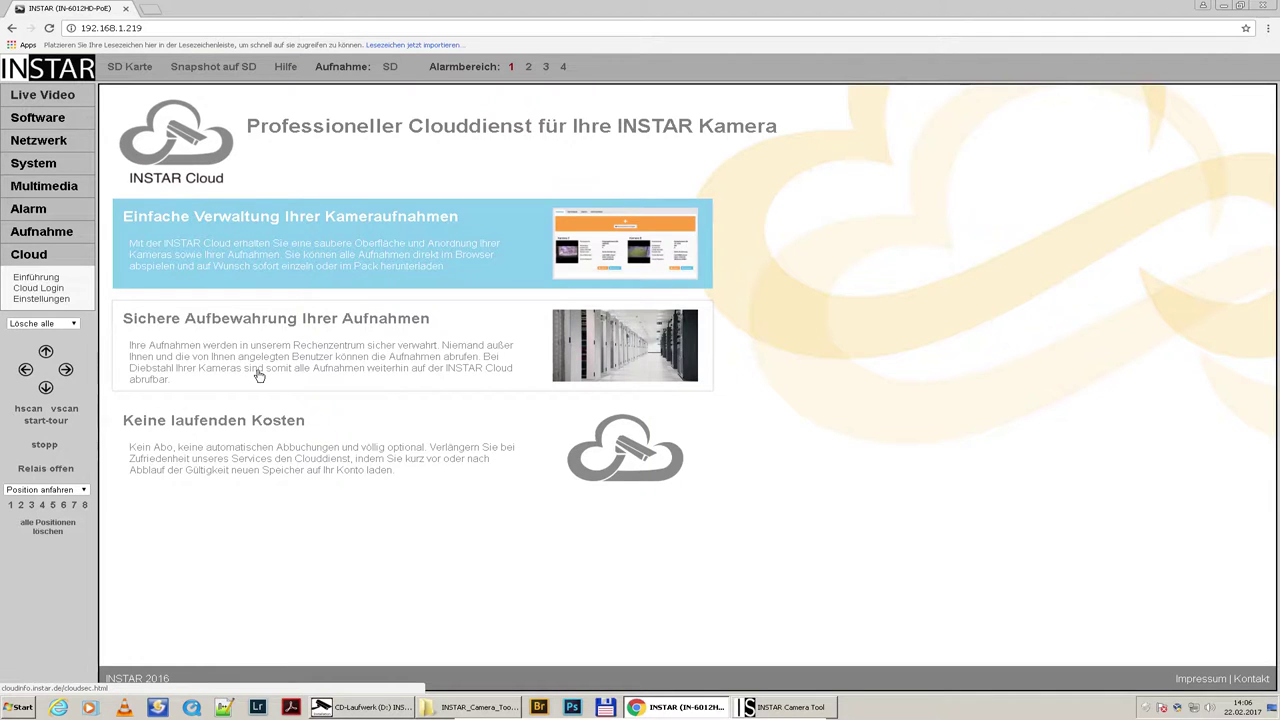
- Open and close the INSTAR Cloud login website, then open Cloud > Einstellungen
left_click(37, 288)
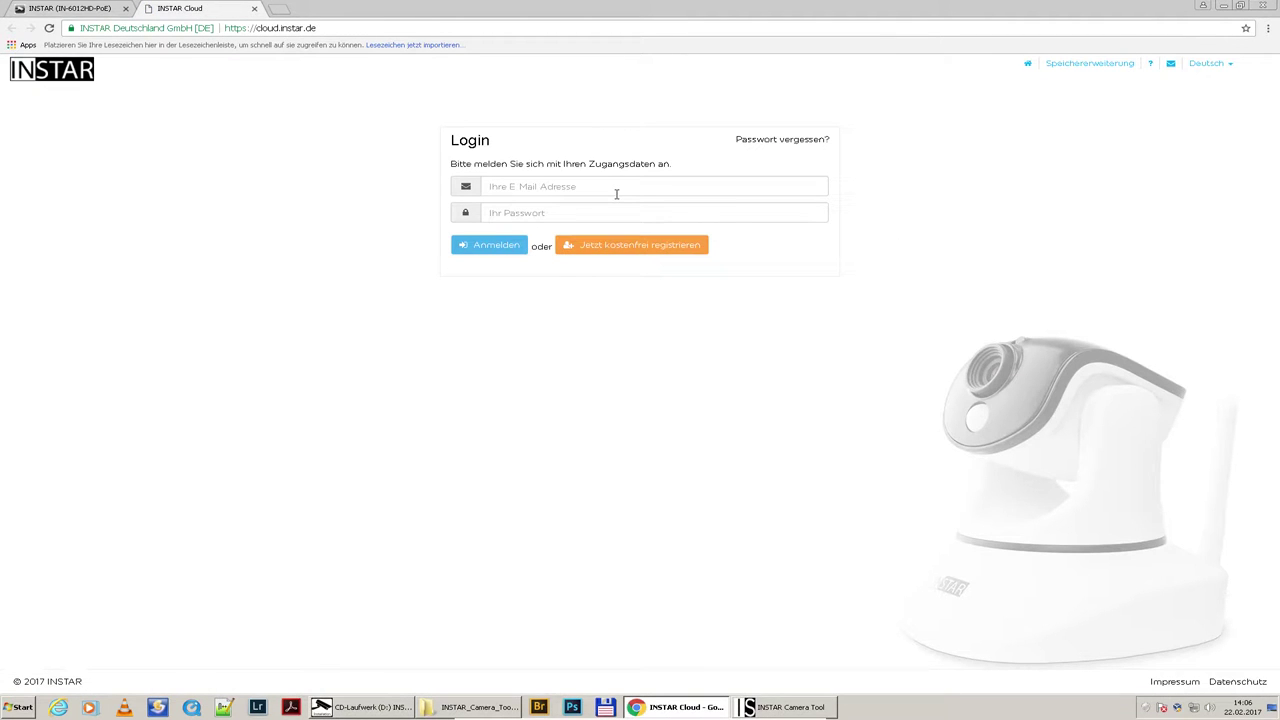
left_click(255, 9)
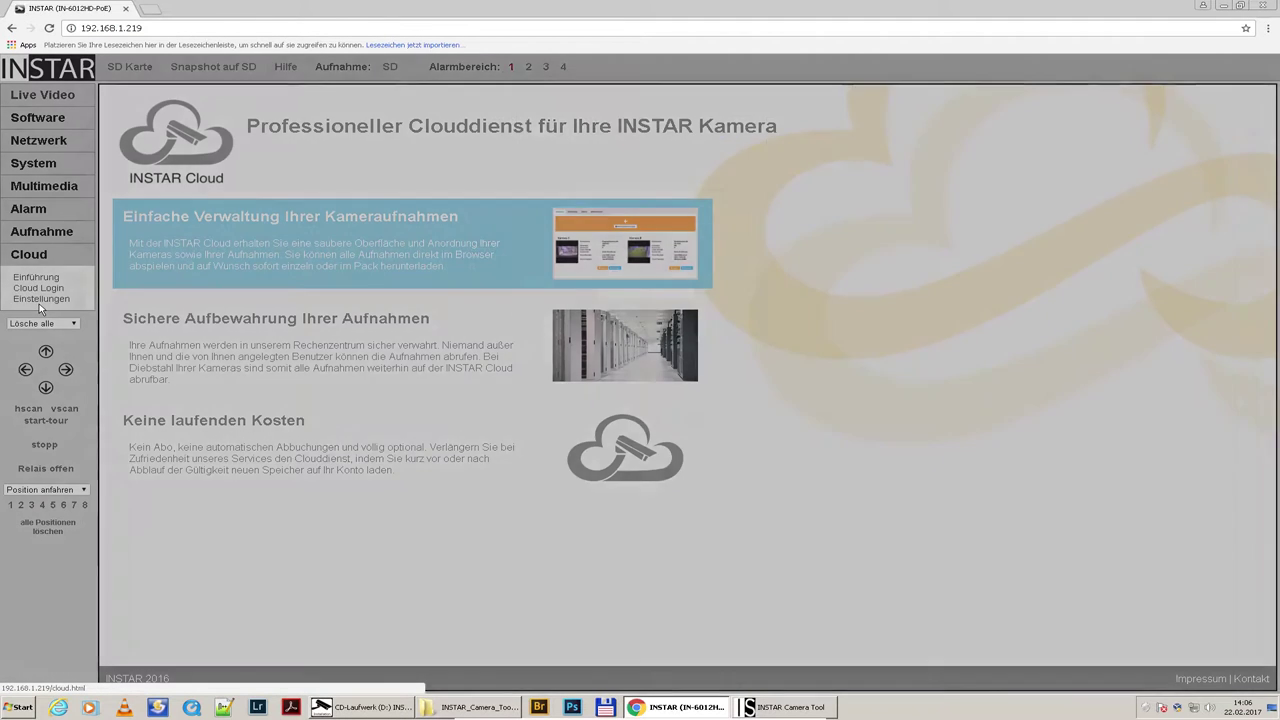
left_click(39, 300)
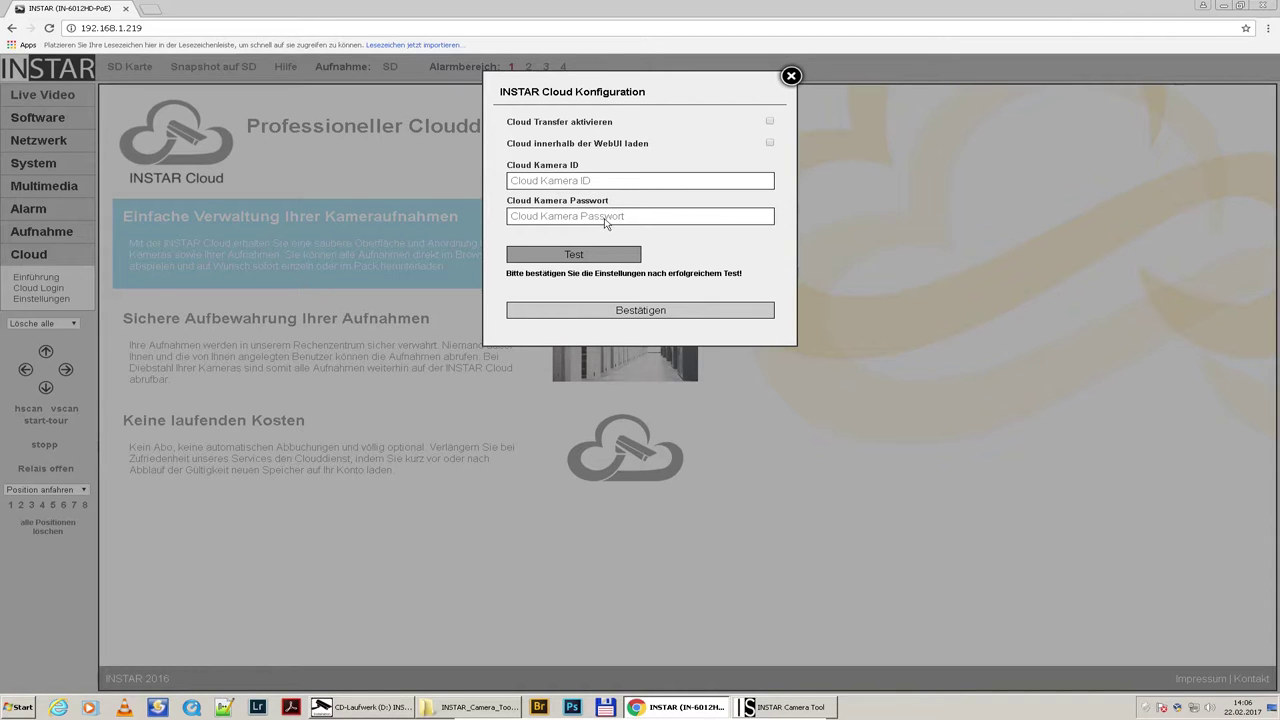
- Close the INSTAR Cloud Konfiguration dialog unchanged, returning to the Dach camera's live video
left_click(791, 77)
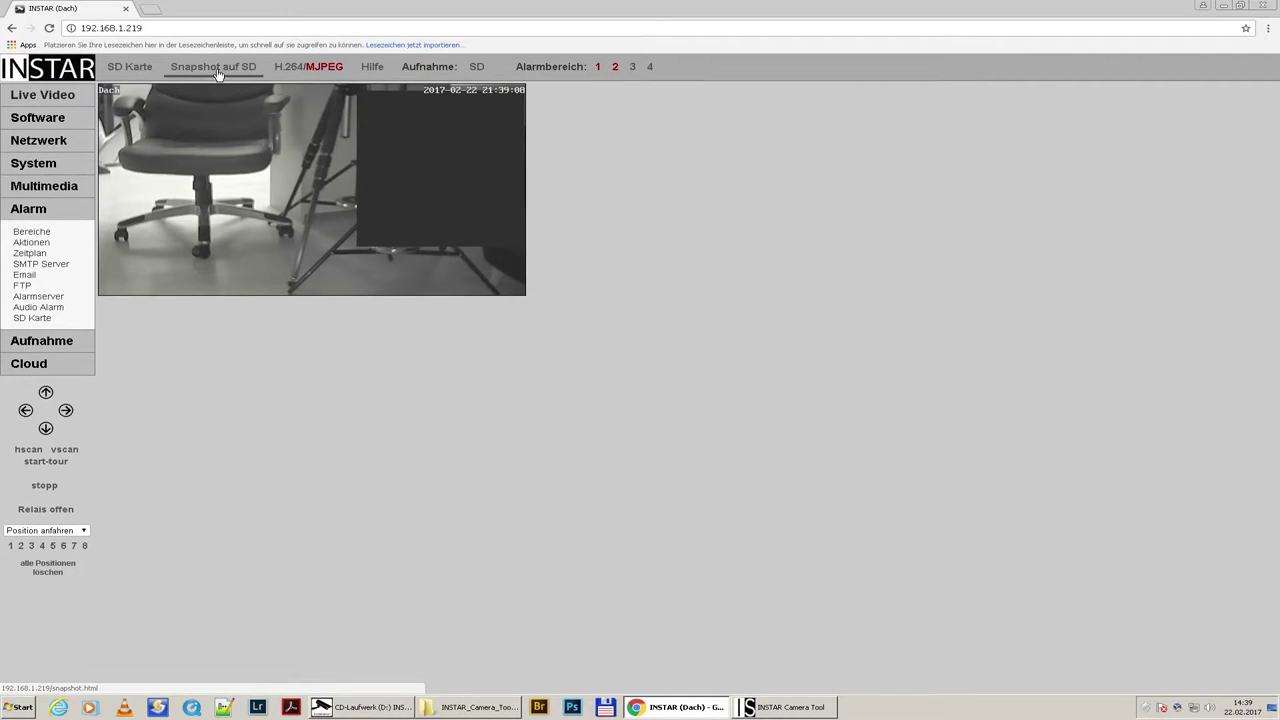
- Save a snapshot to SD and view N17022221390900.jpg in 20170222/images000 to confirm it
left_click(181, 70)
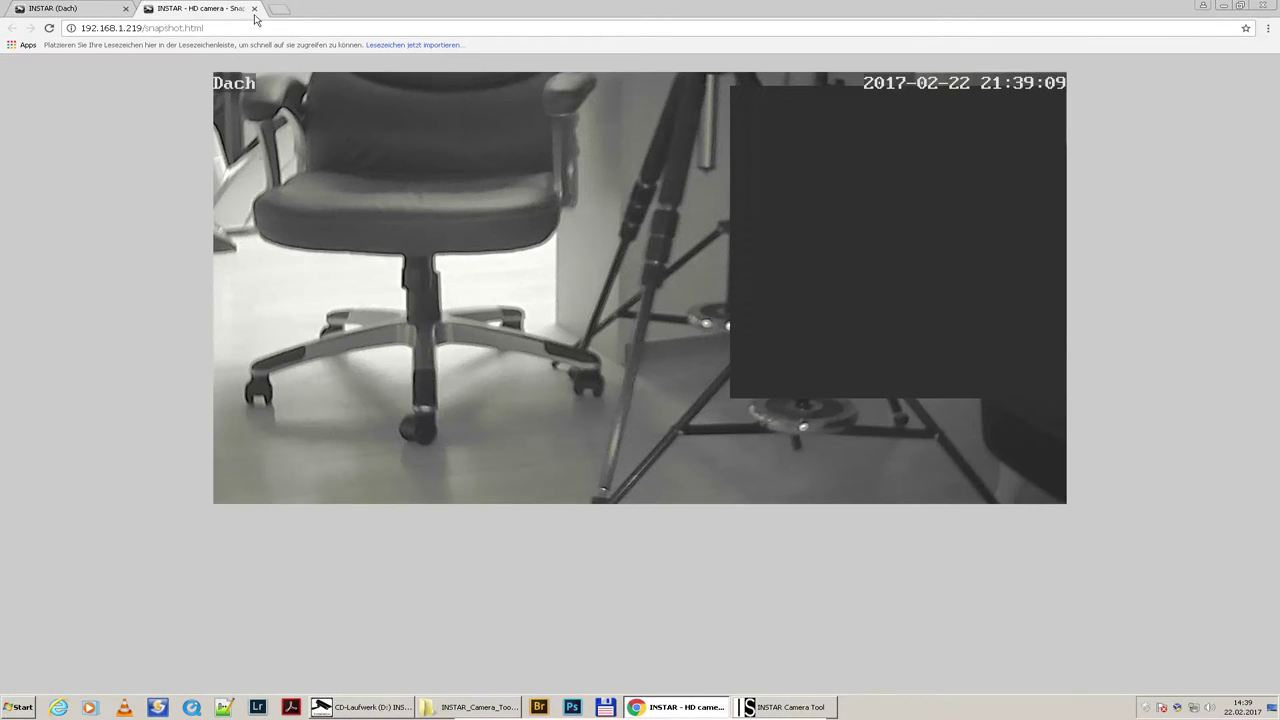
left_click(255, 9)
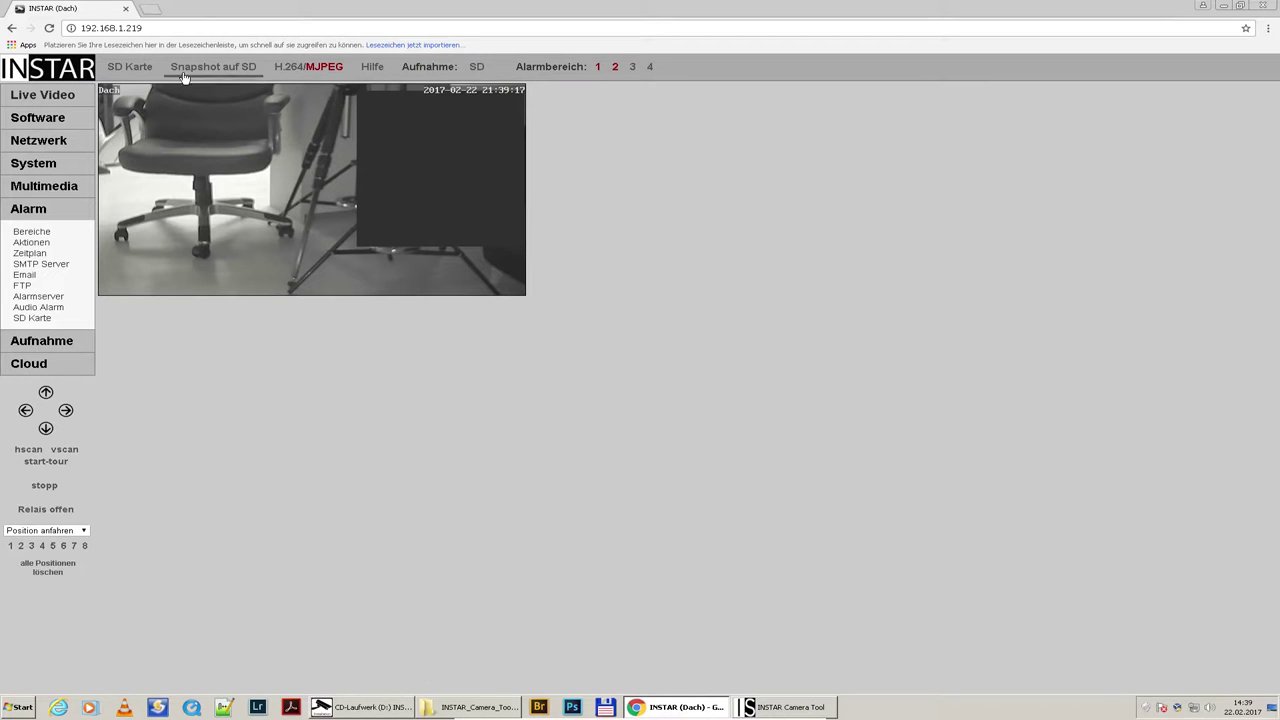
left_click(134, 72)
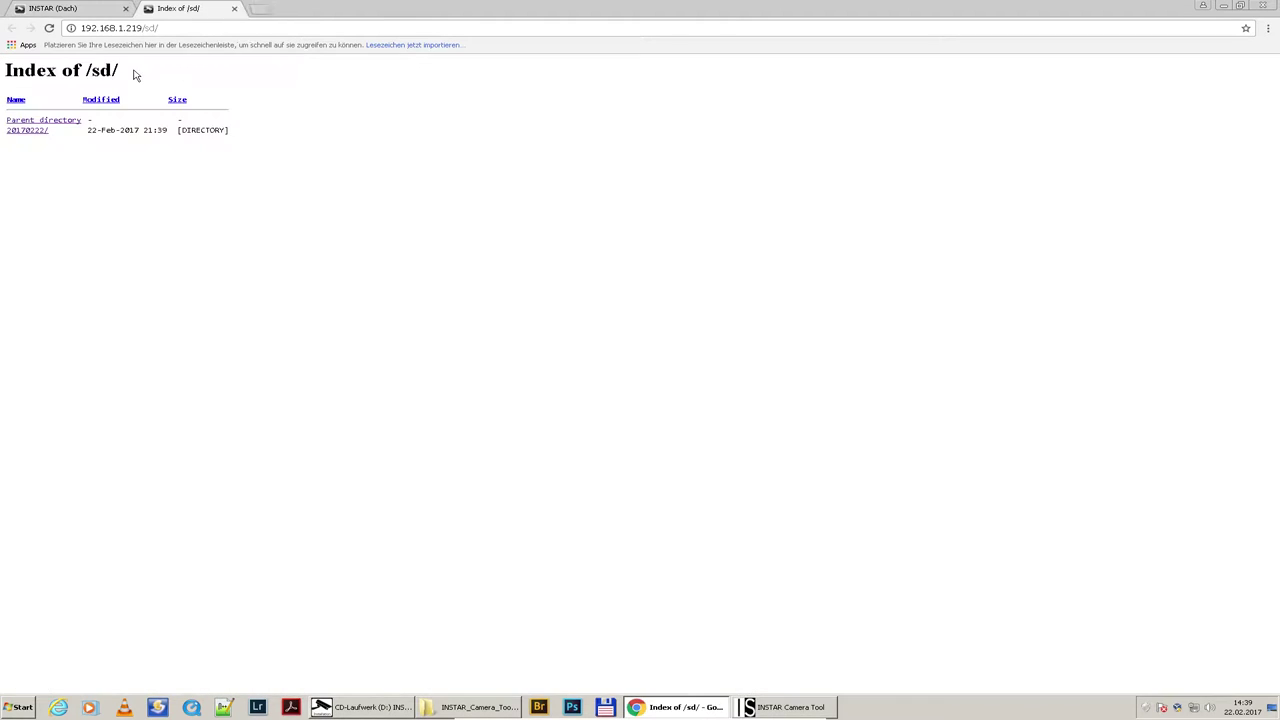
left_click(42, 131)
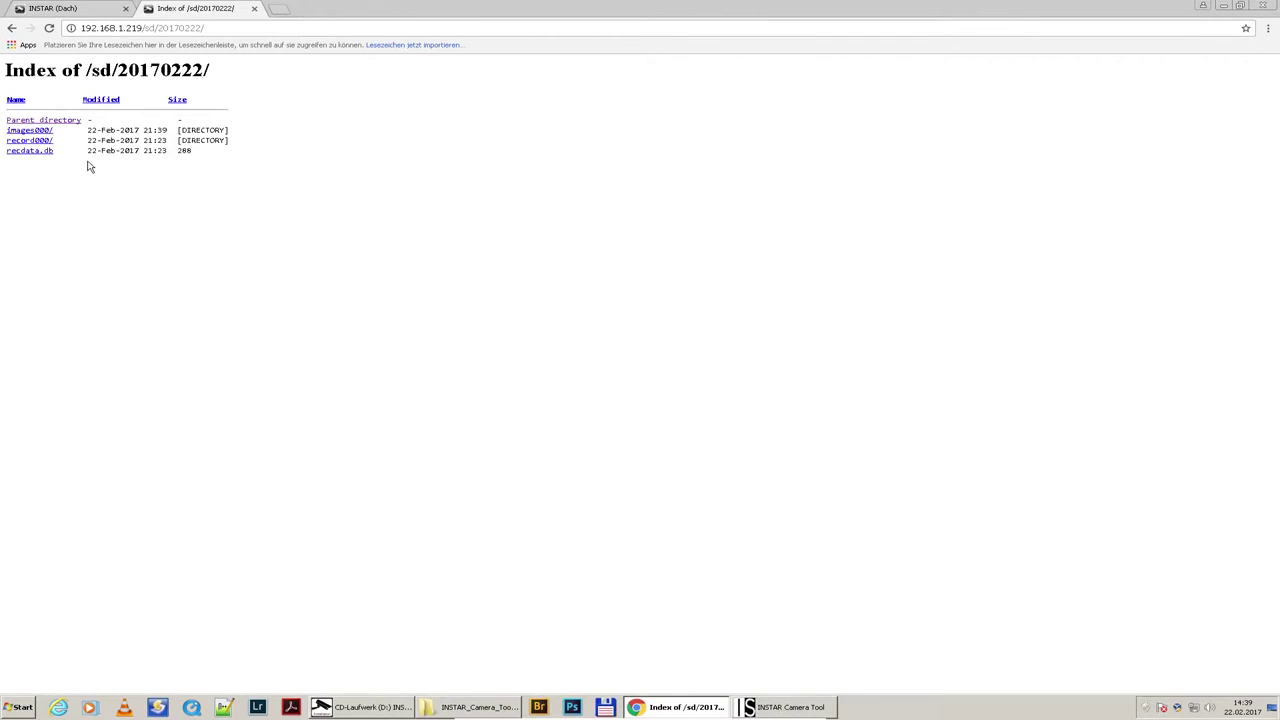
left_click(42, 131)
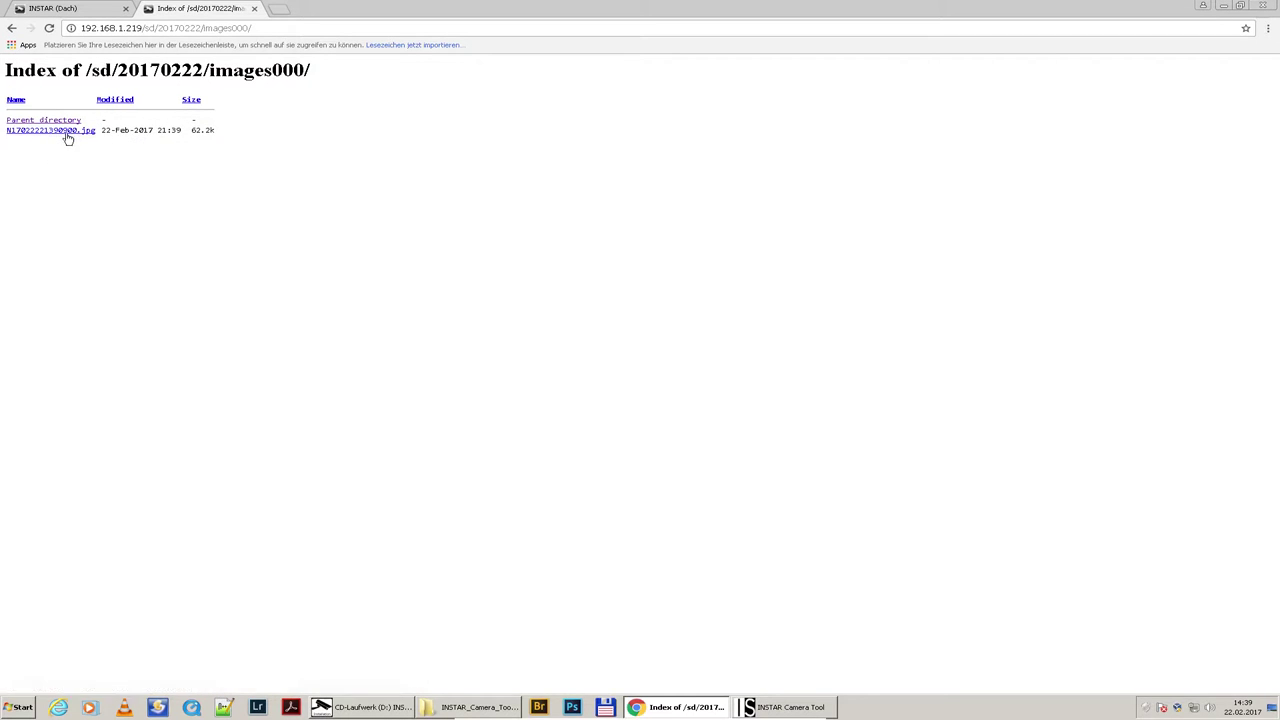
left_click(69, 134)
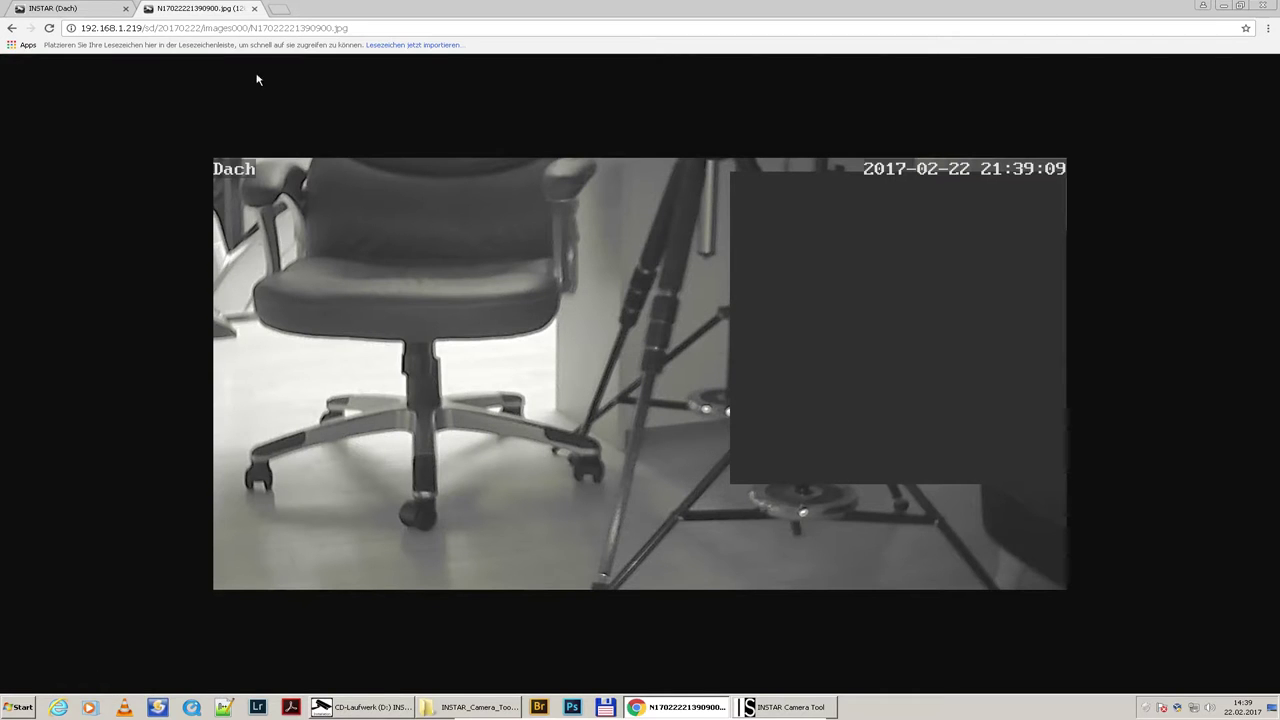
left_click(253, 9)
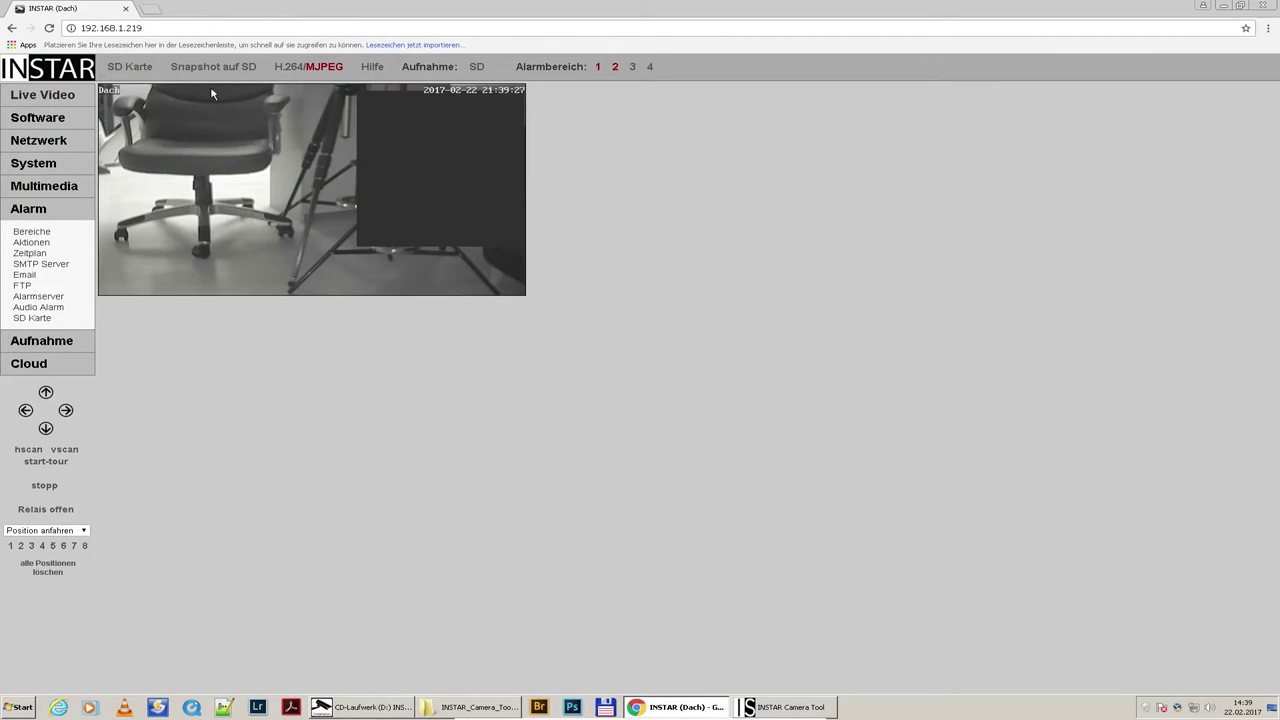
- View the Hilfe FAQ, close it, and select alarm area 1
left_click(371, 70)
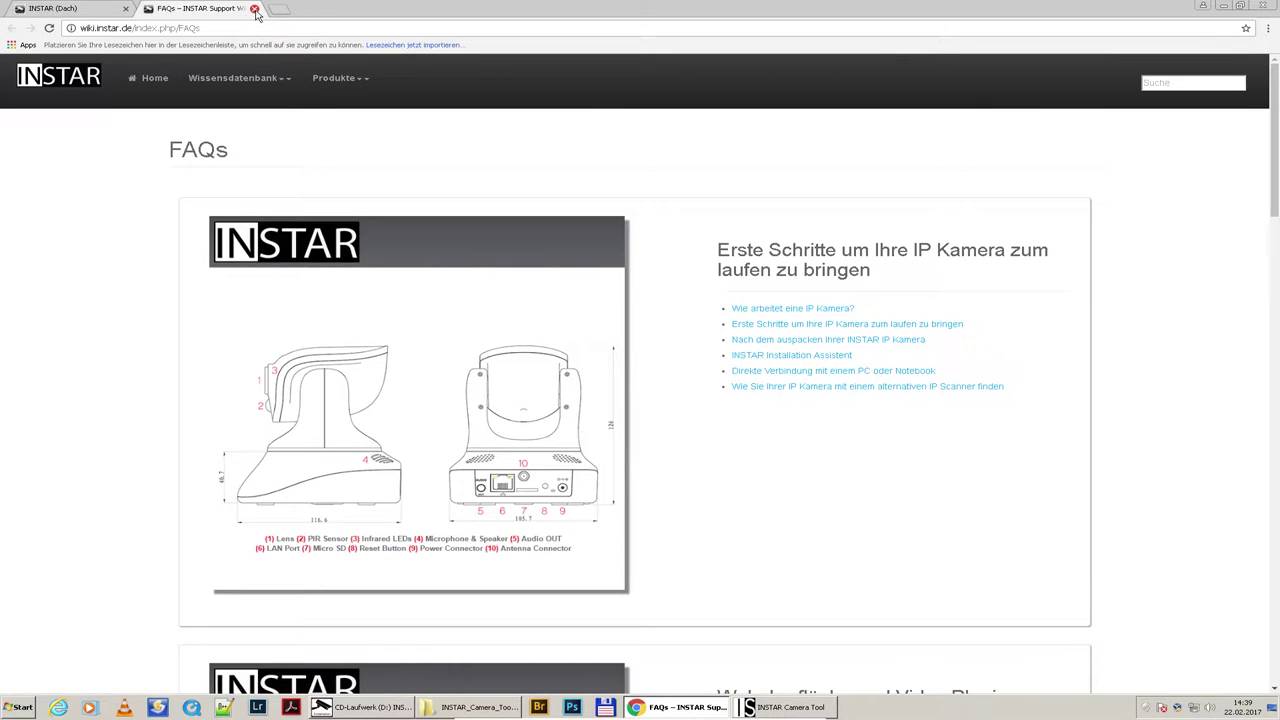
left_click(255, 10)
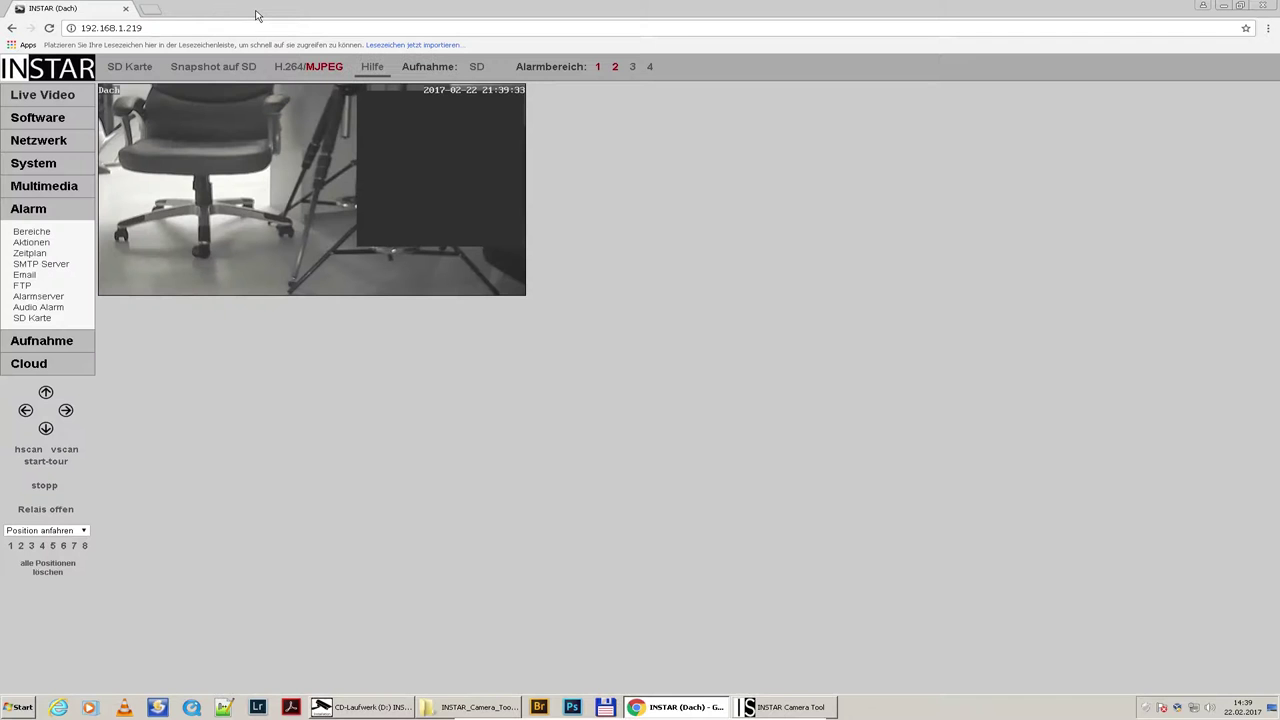
left_click(598, 67)
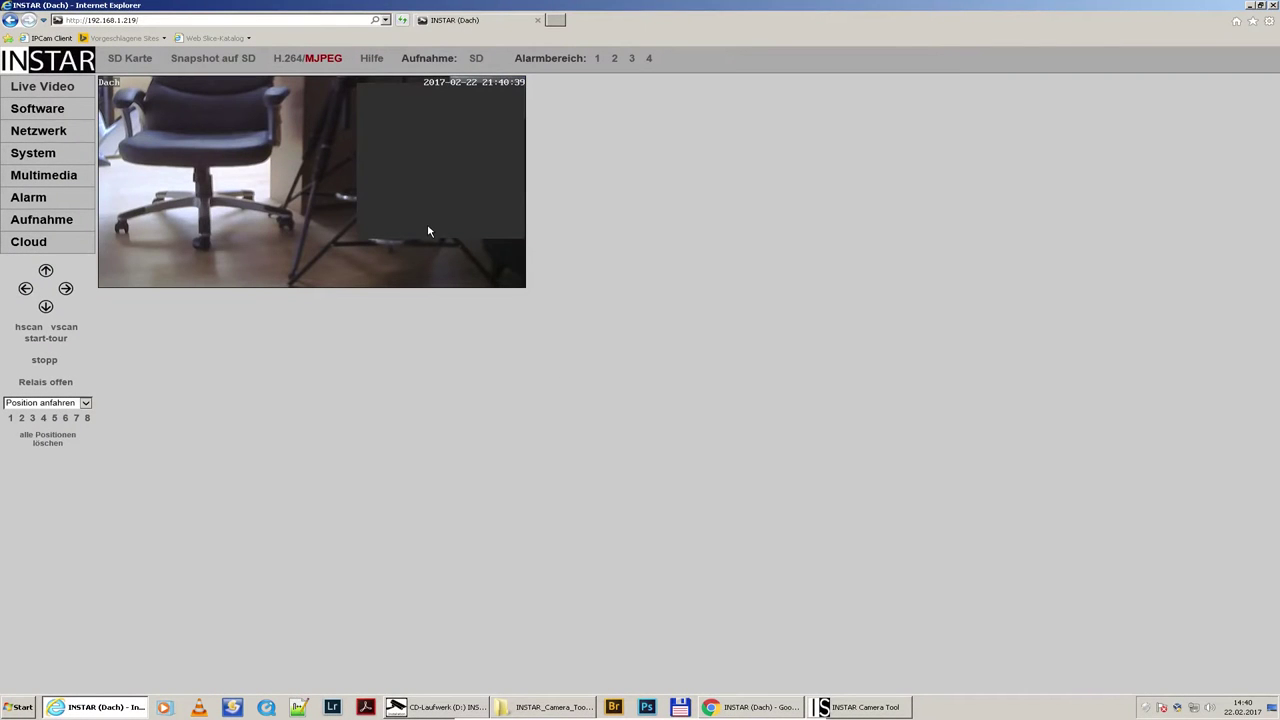
- Switch the live video to H.264, then download and install the INSTAR ActiveX web control
left_click(283, 59)
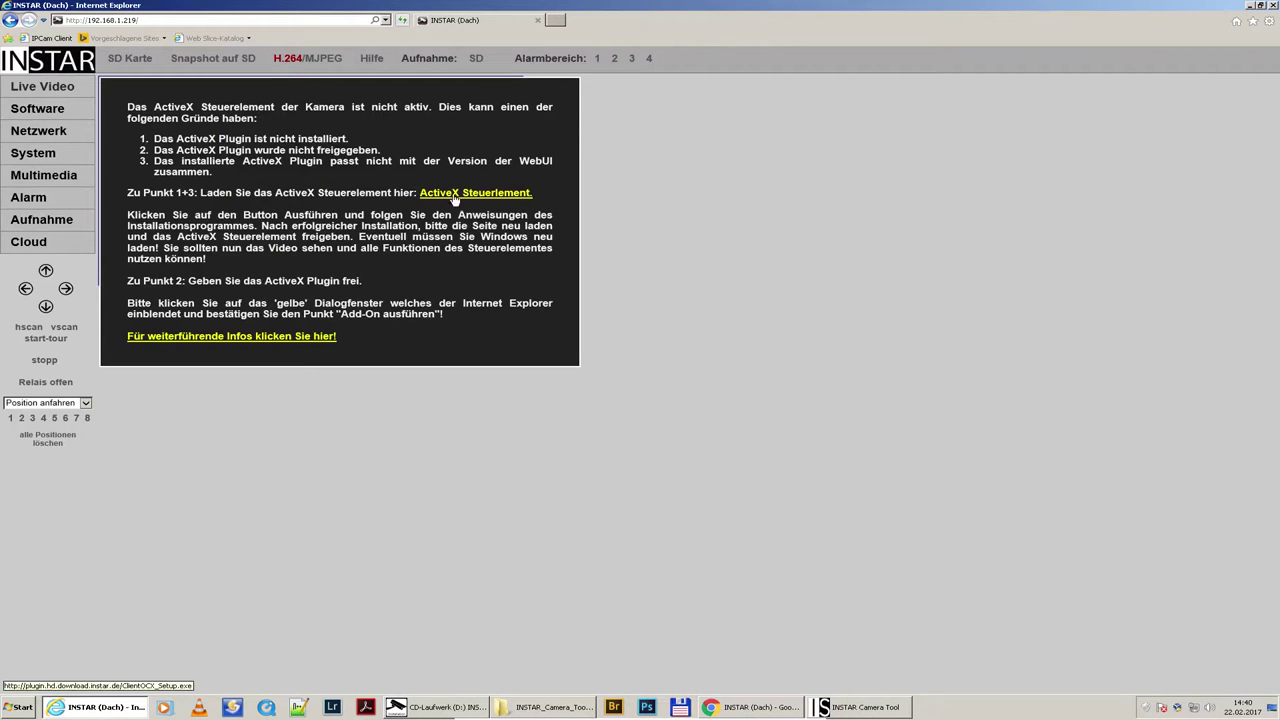
left_click(486, 199)
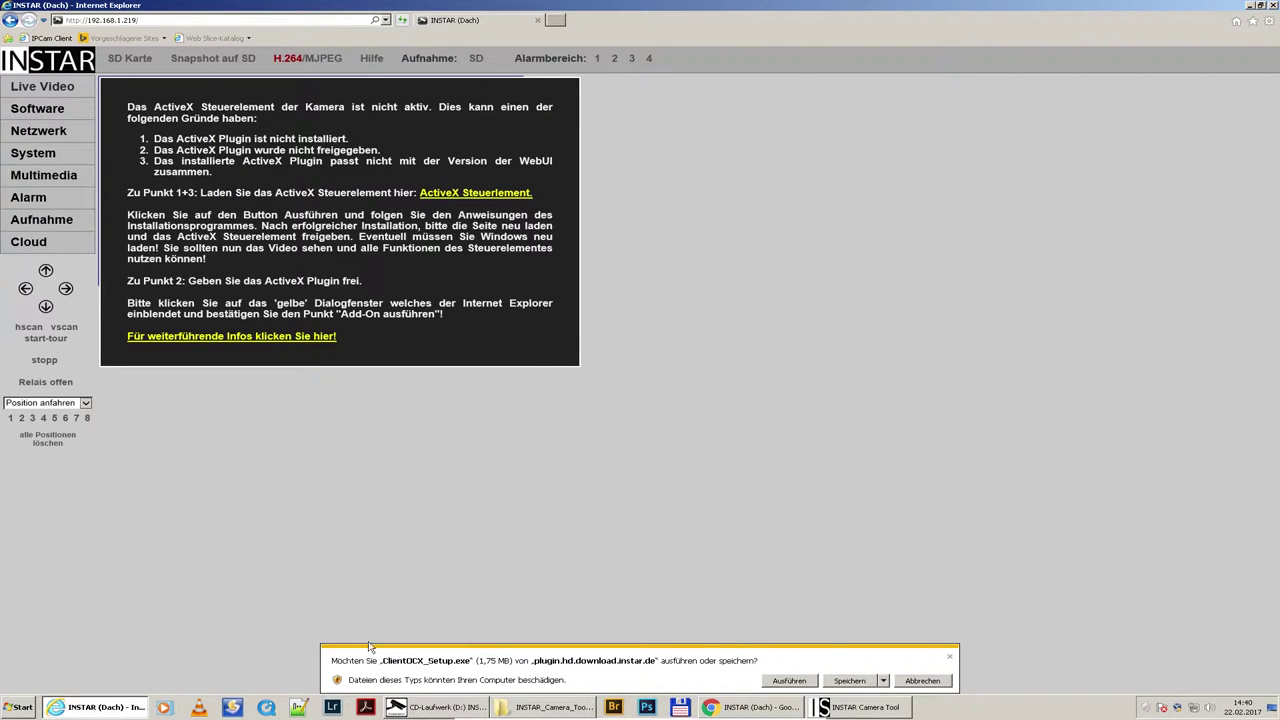
left_click(795, 683)
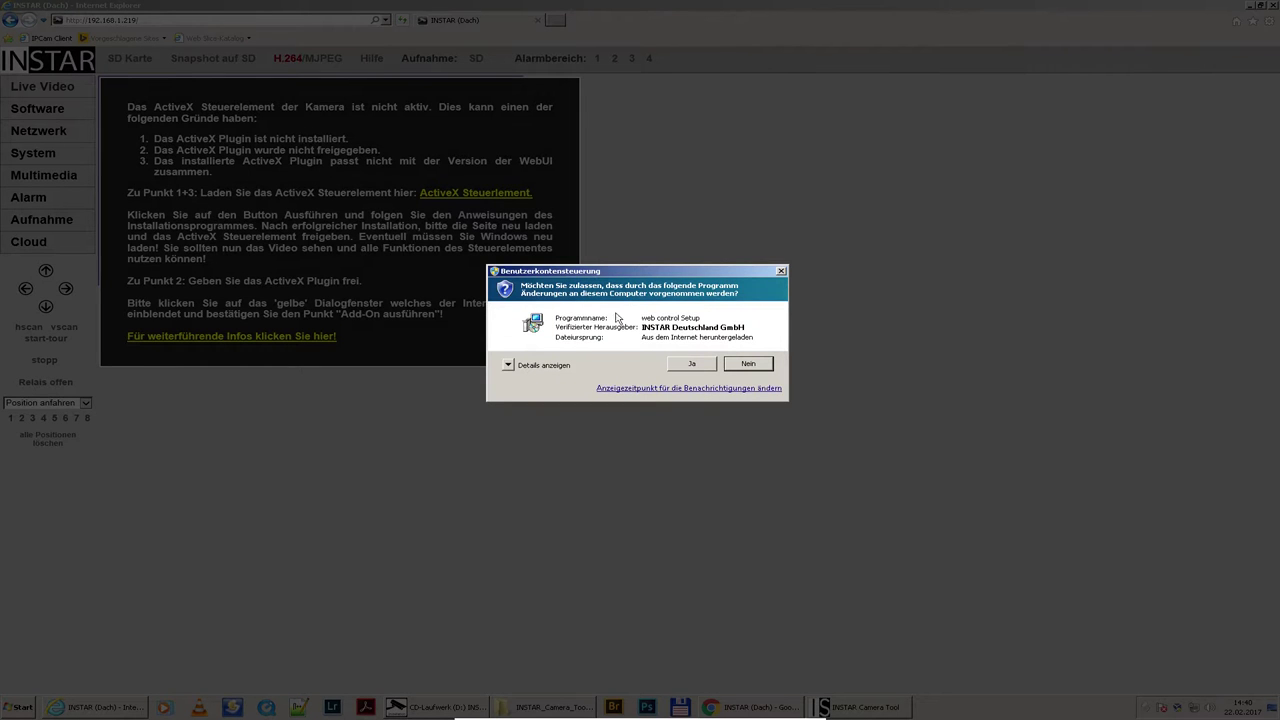
left_click(696, 367)
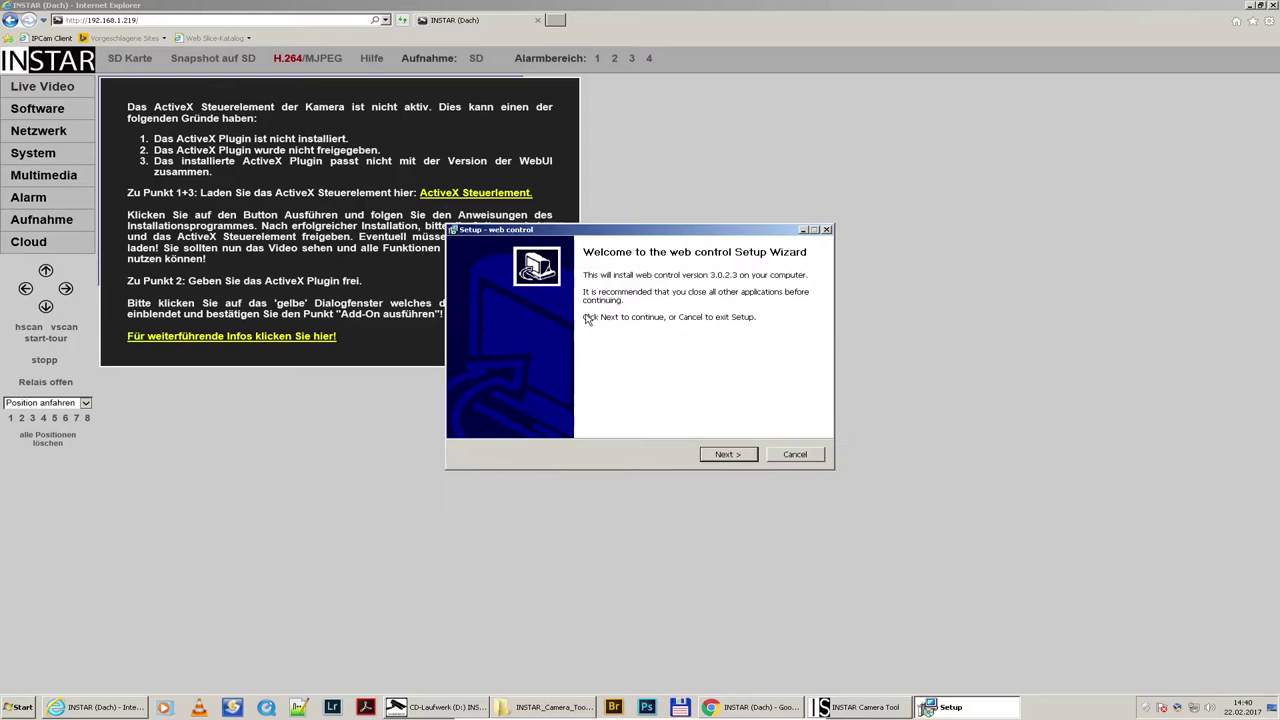
left_click(740, 463)
left_click(740, 463)
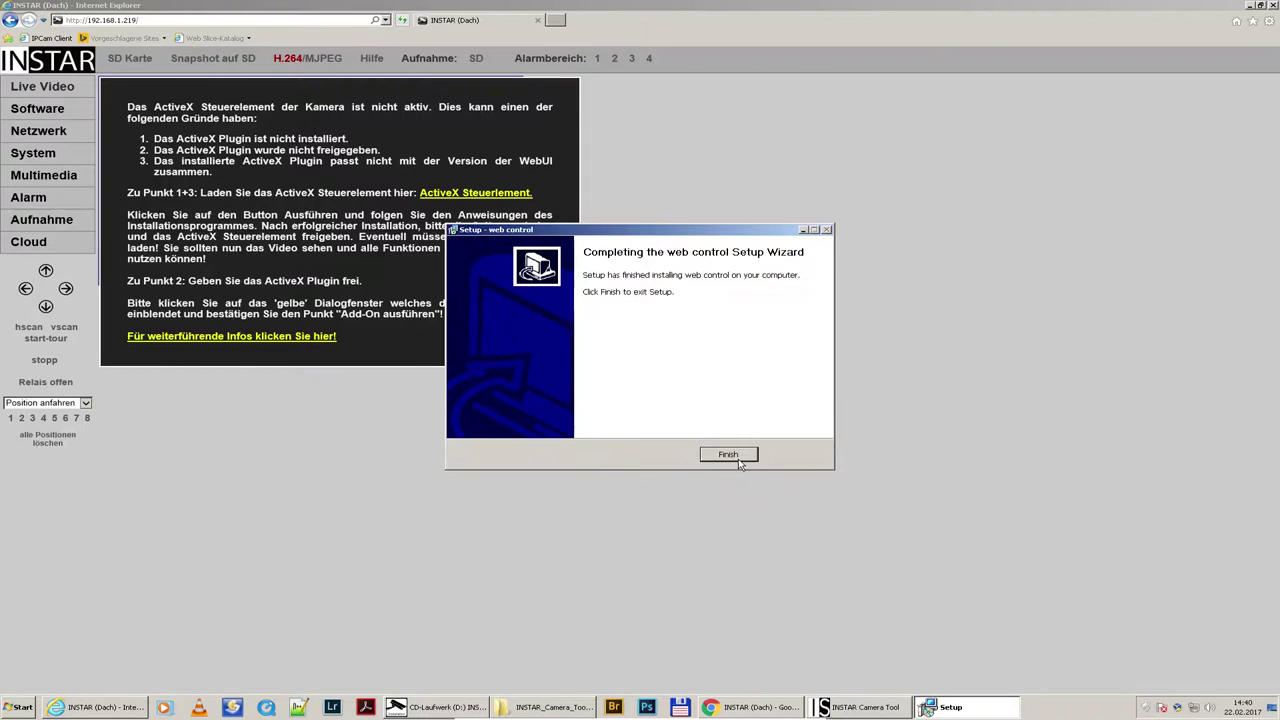
left_click(740, 463)
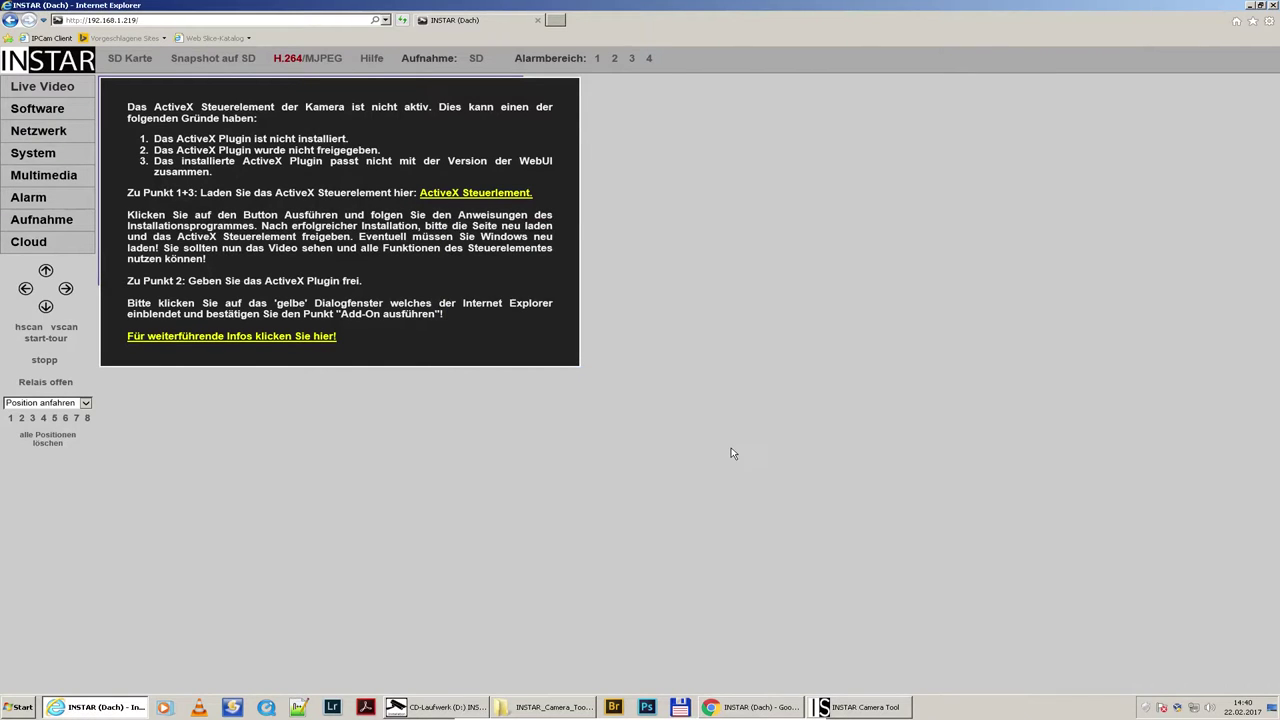
- Reload the camera page and allow the WebClient ActiveX add-on to run in Internet Explorer
left_click(401, 21)
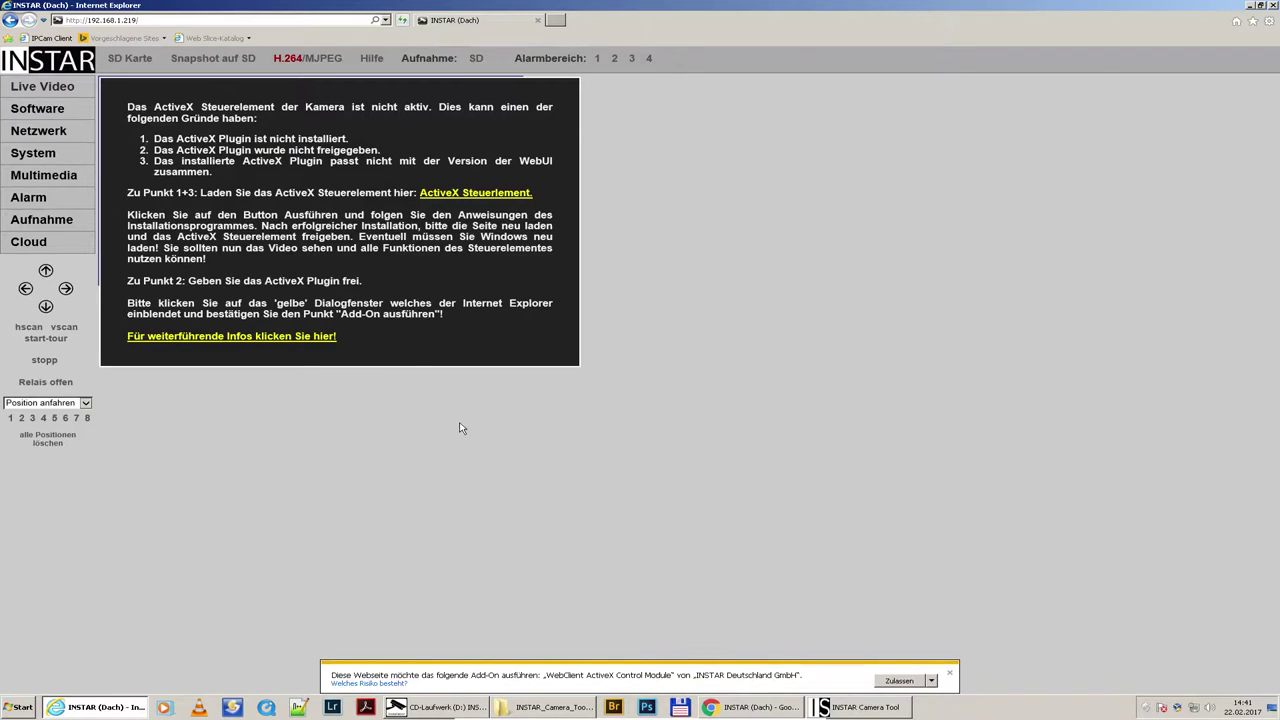
left_click(931, 680)
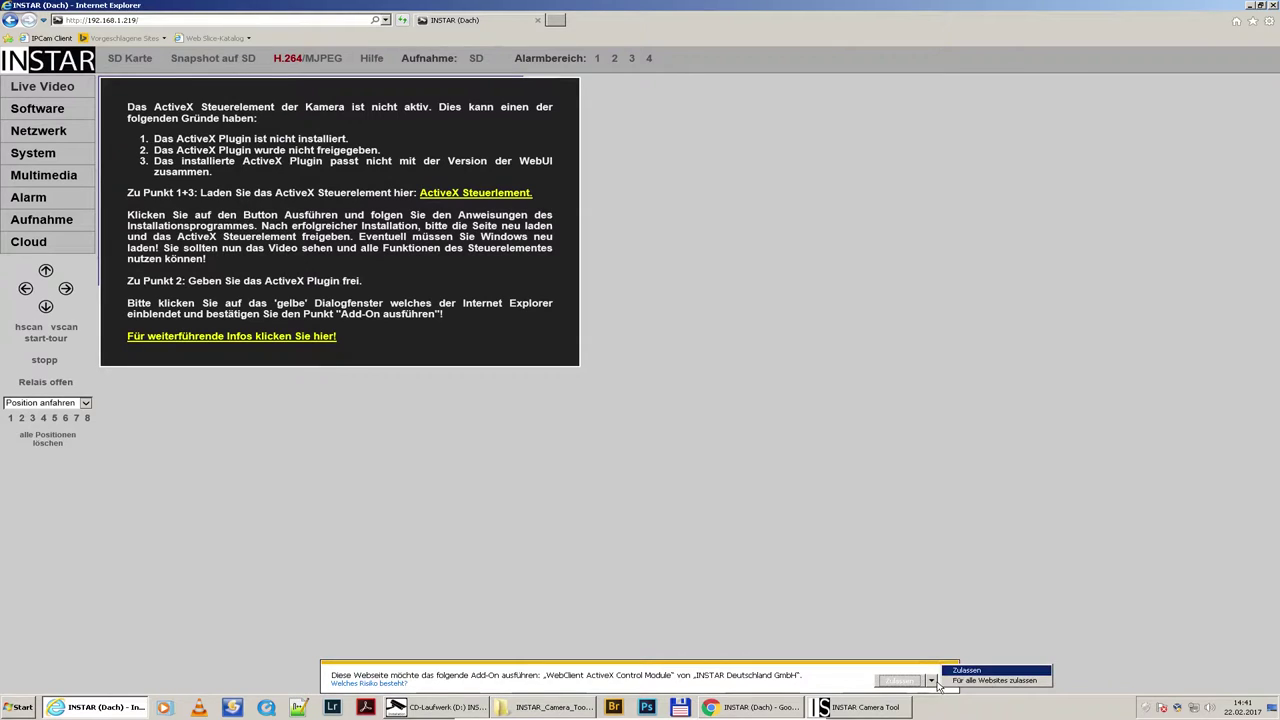
left_click(966, 670)
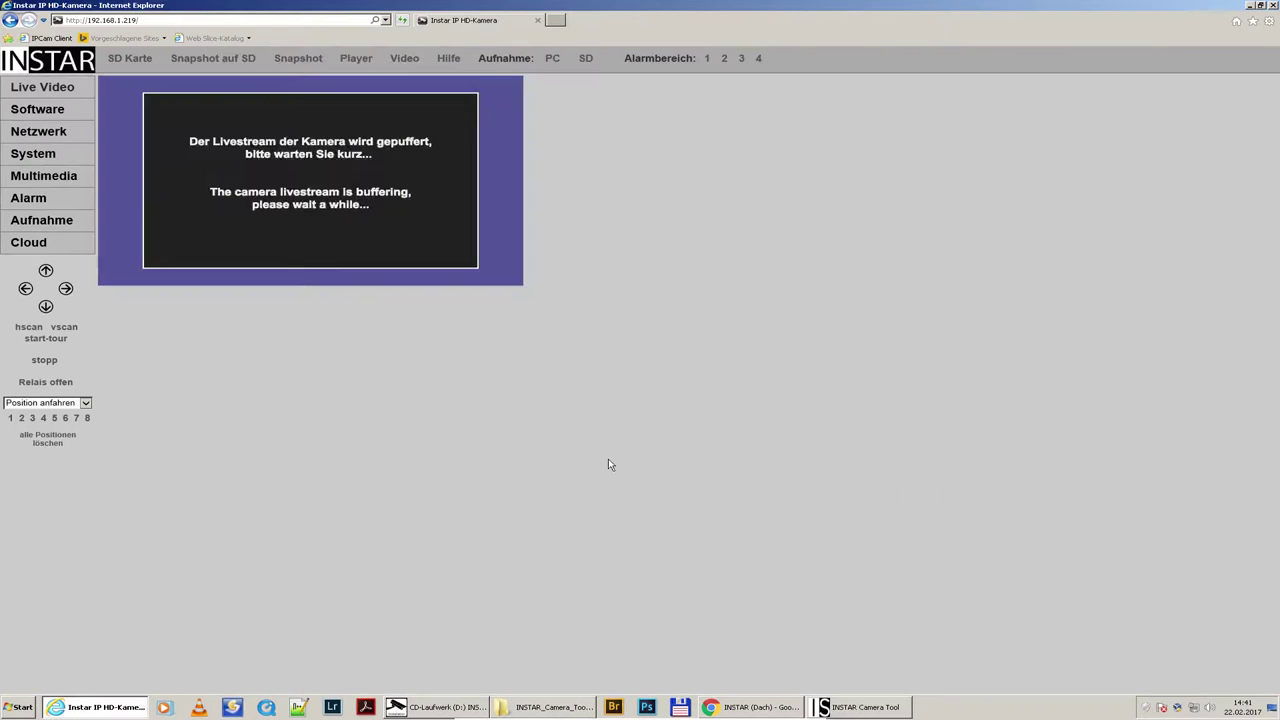